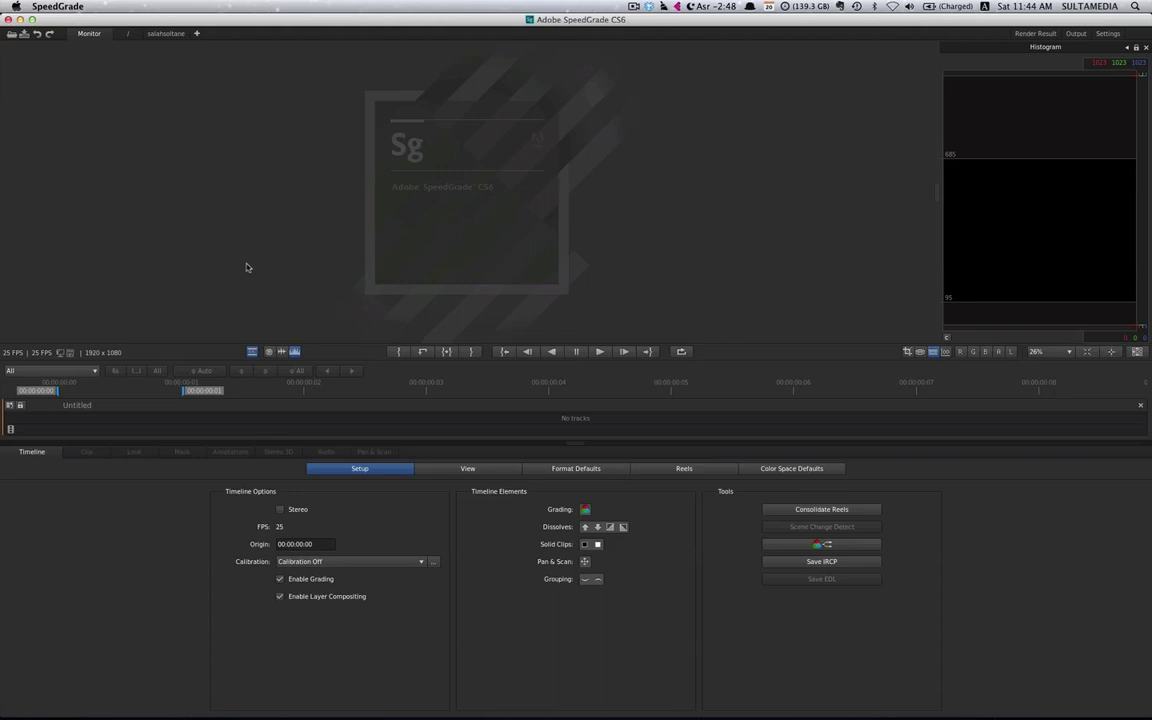
Toggle off the Histogram panel with H so the monitor image widens.
key("h")
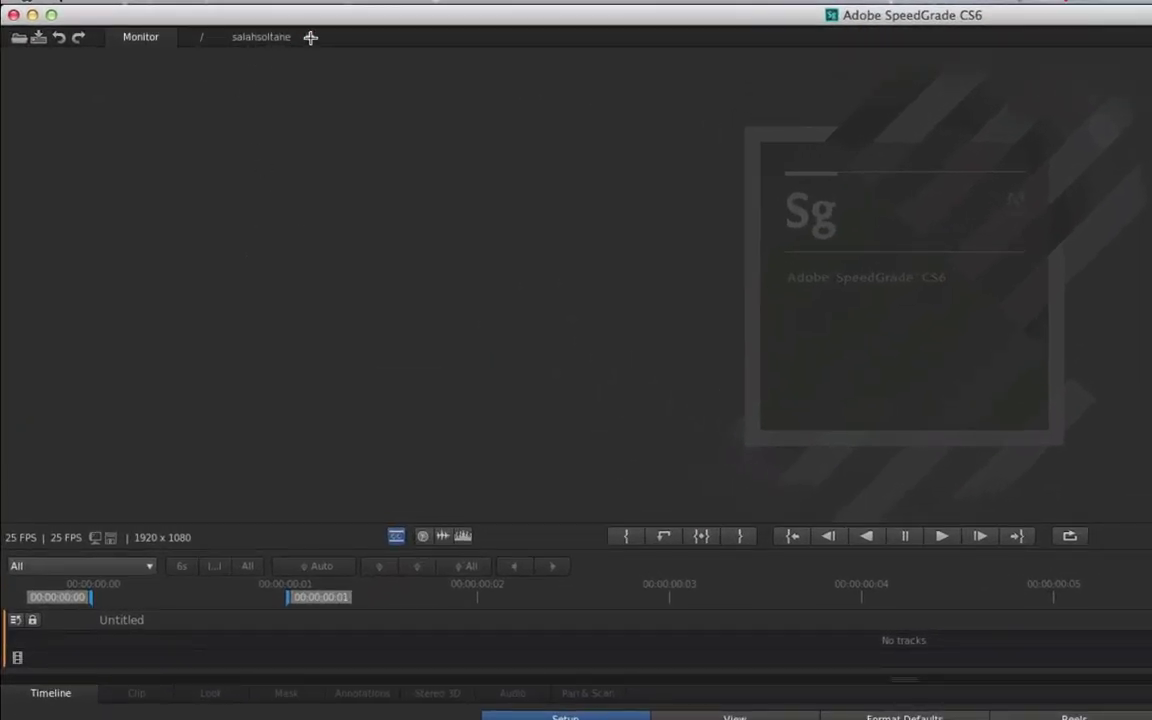
Add the SharkLakePre2SpeedGrade sequence from the Shark_Lake October browser to the timeline, keeping the Current filter.
left_click(280, 38)
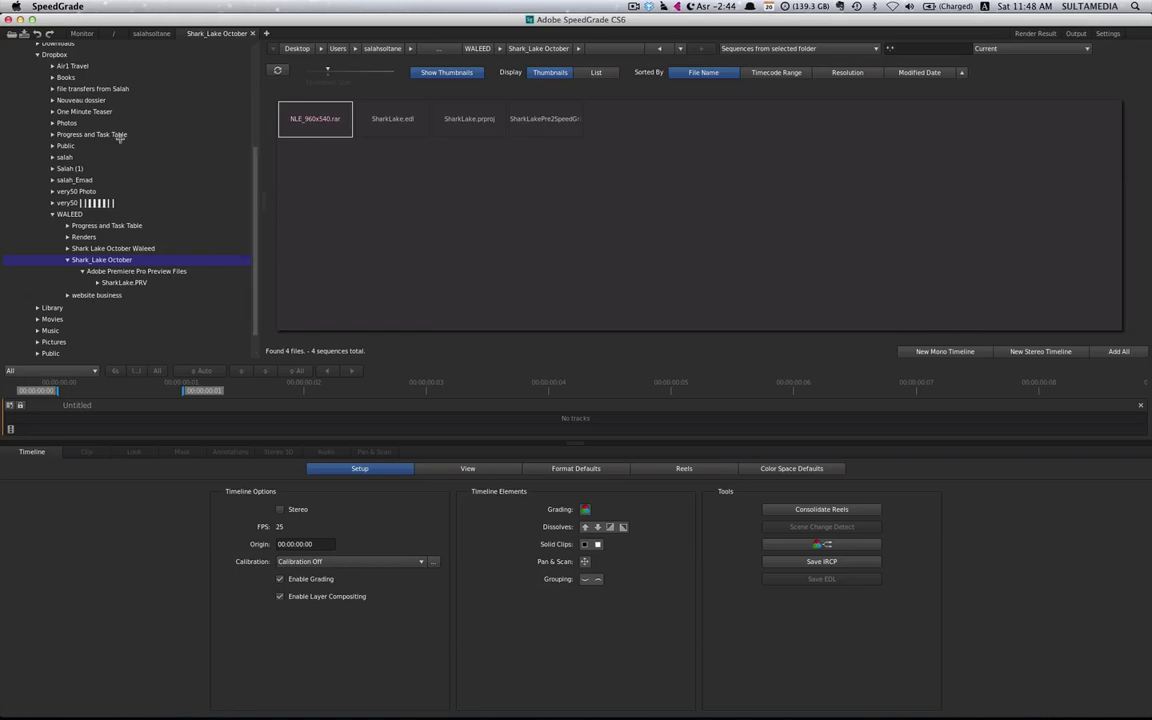
mouse_move(518, 123)
left_click(1000, 52)
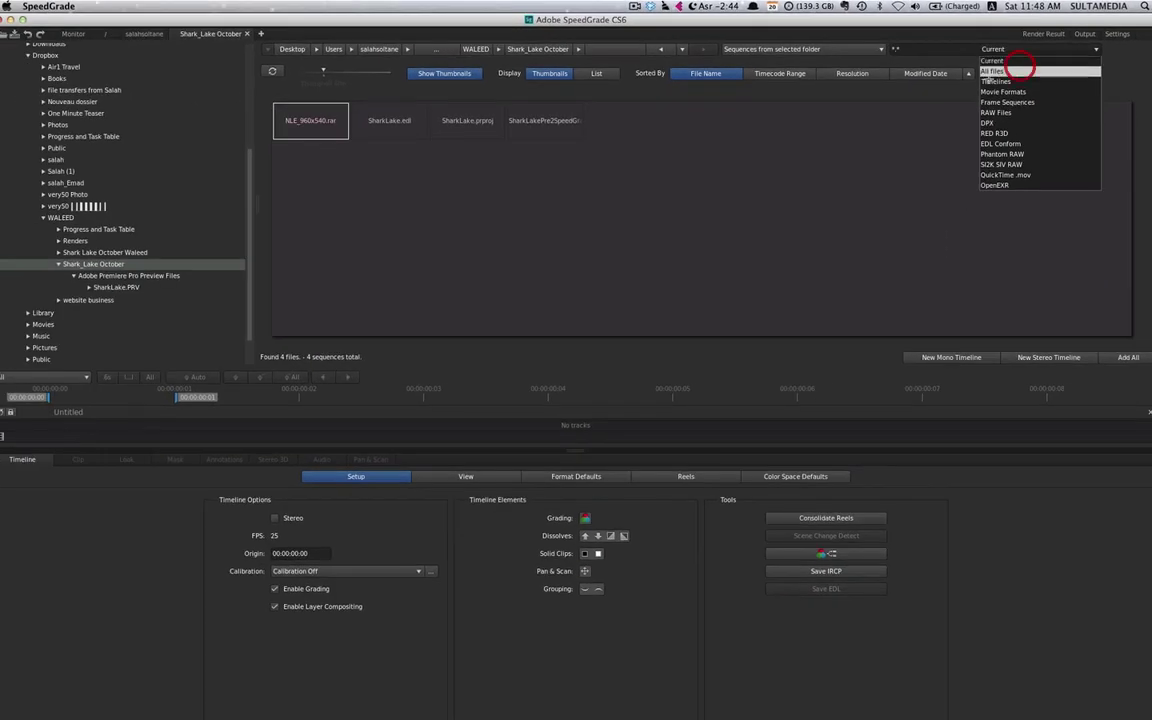
left_click(997, 62)
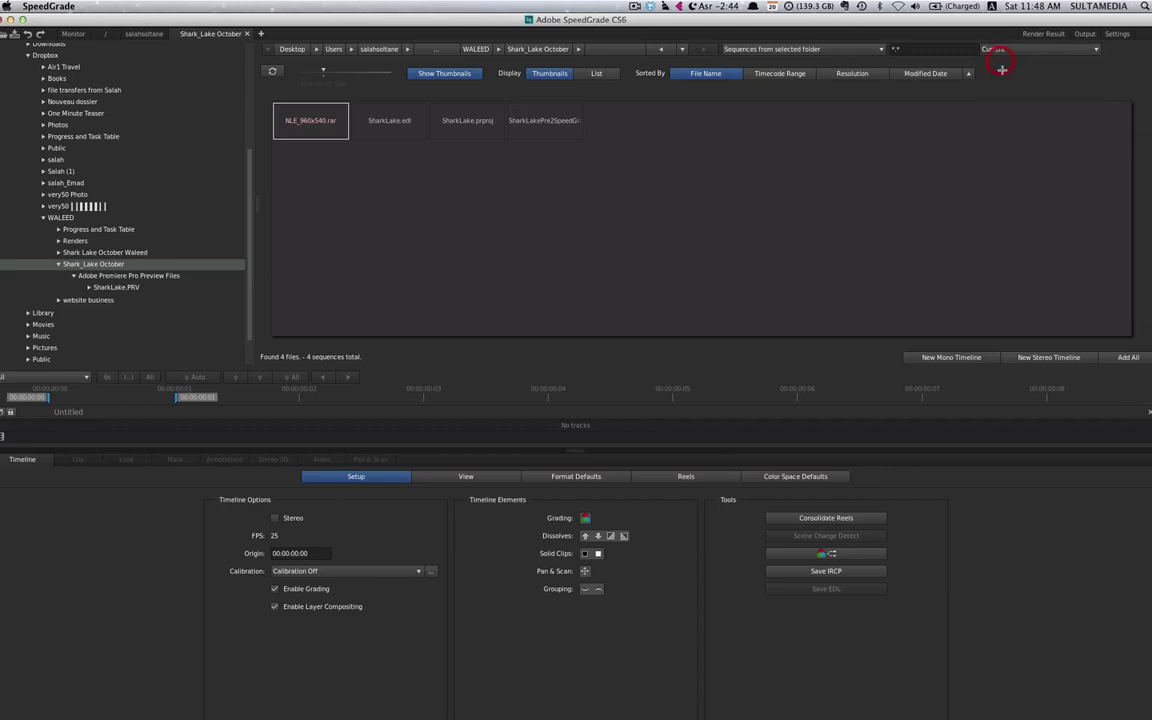
left_click(546, 121)
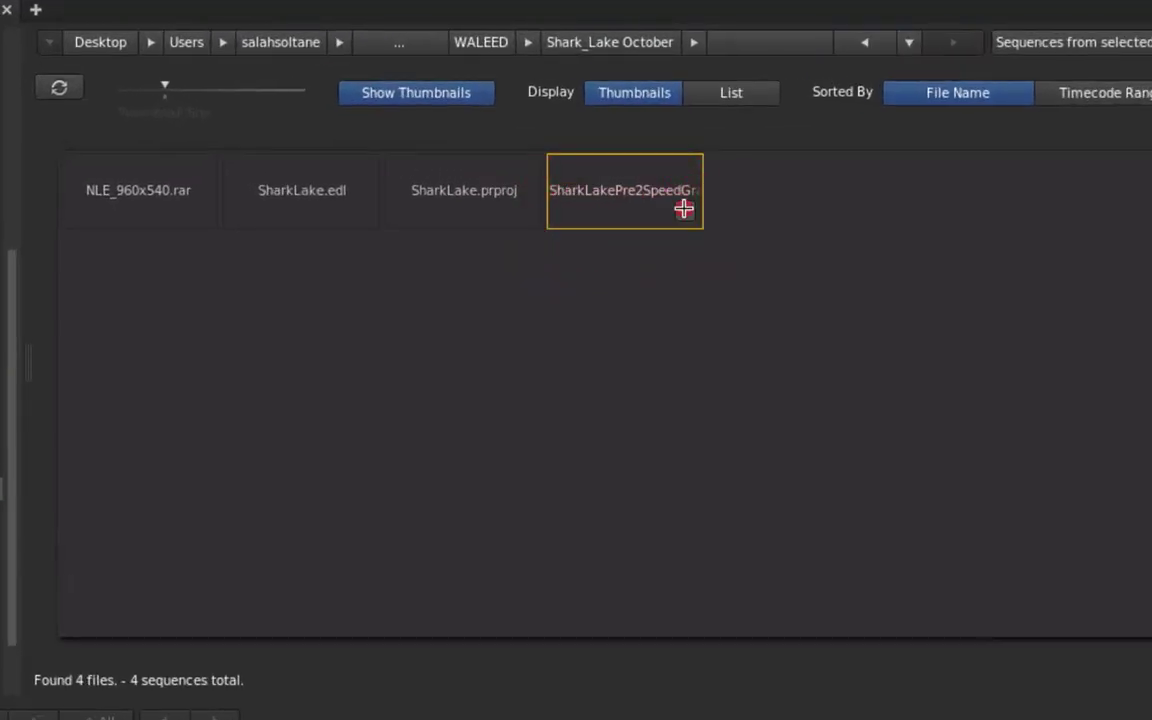
left_click(684, 208)
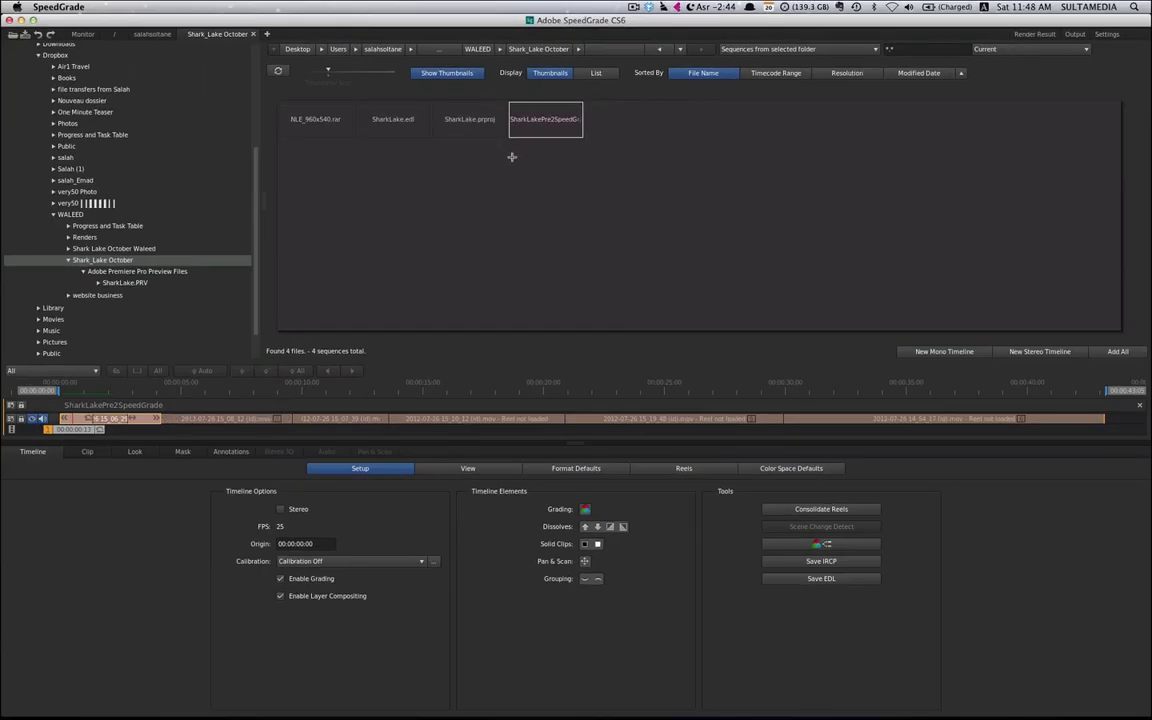
Scrub the unloaded clips in the Monitor, park on 15_07_39, then go back to the Shark_Lake October browser.
key("d")
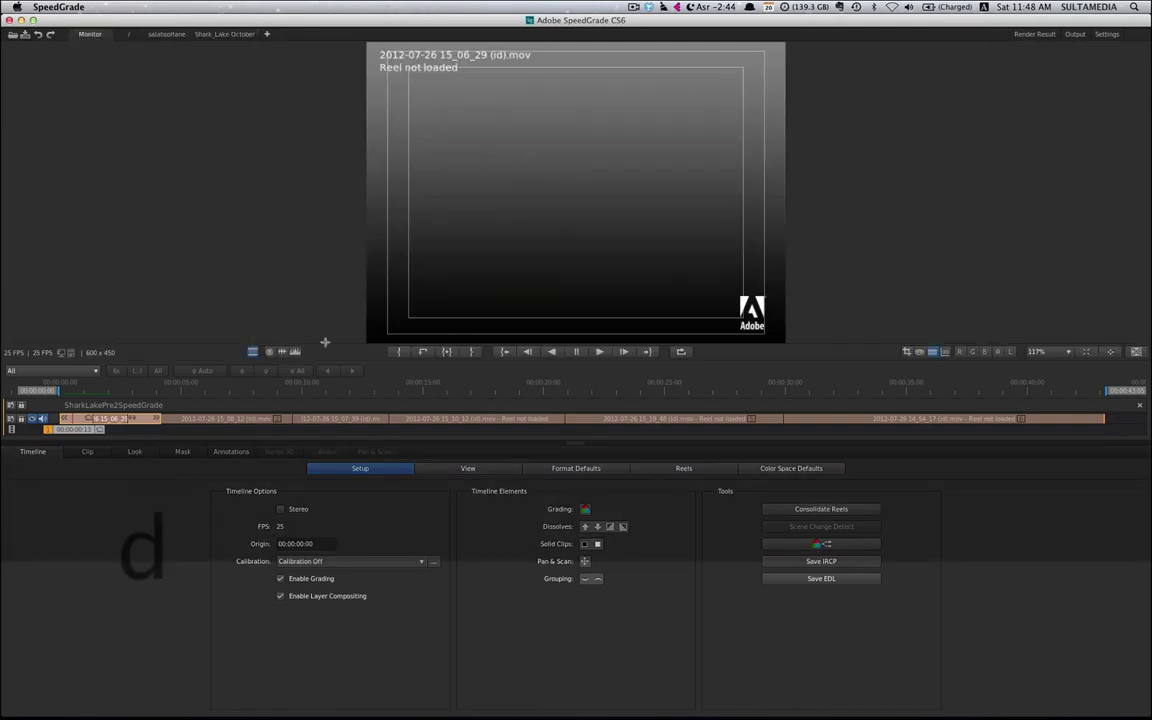
mouse_move(65, 429)
left_mouse_down()
mouse_move(594, 431)
mouse_move(440, 427)
left_mouse_up()
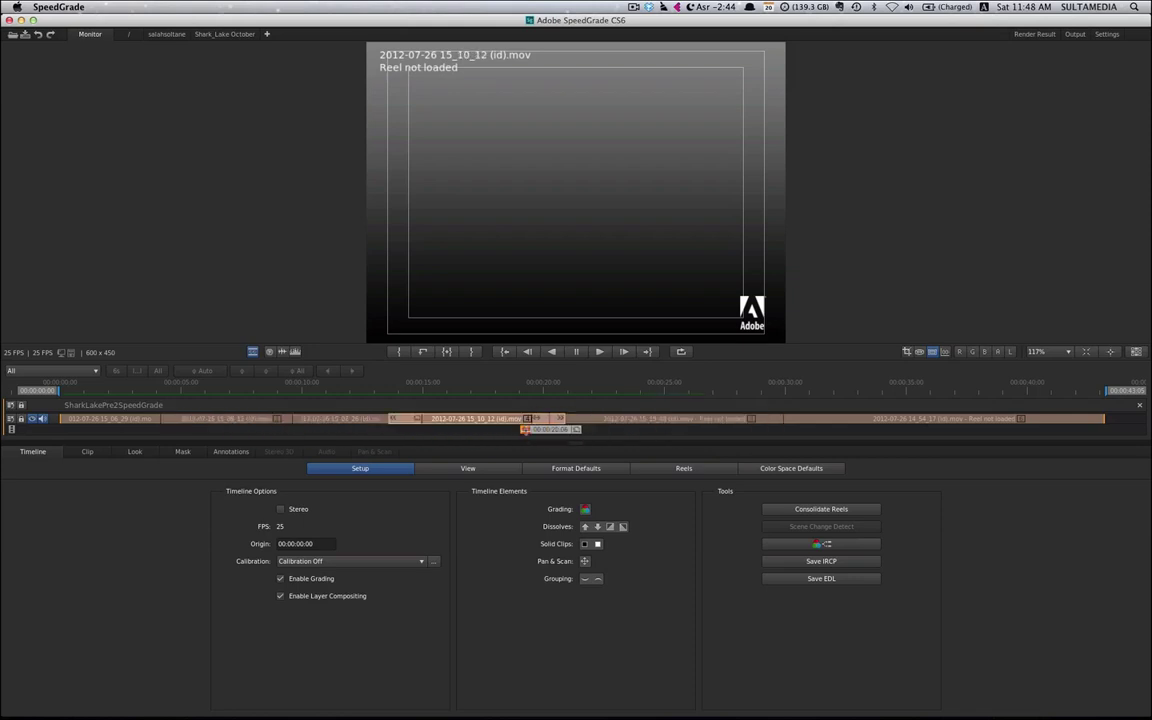
mouse_move(440, 427)
left_mouse_down()
mouse_move(333, 429)
mouse_move(441, 417)
left_mouse_up()
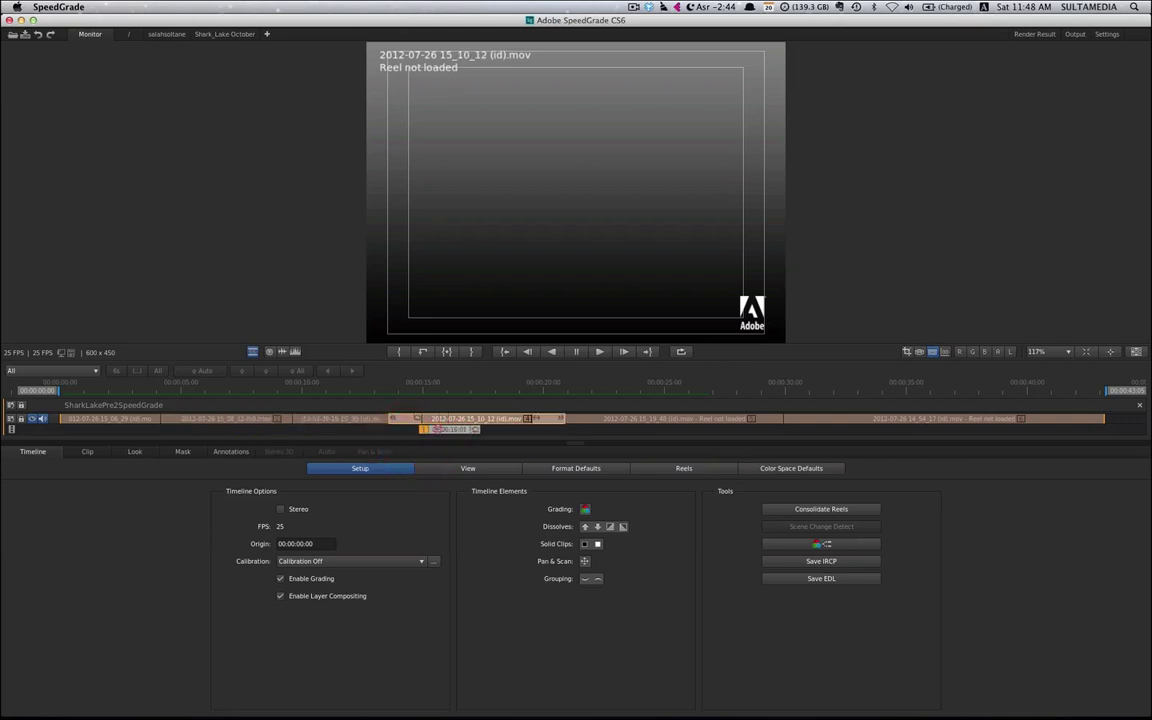
left_click(333, 428)
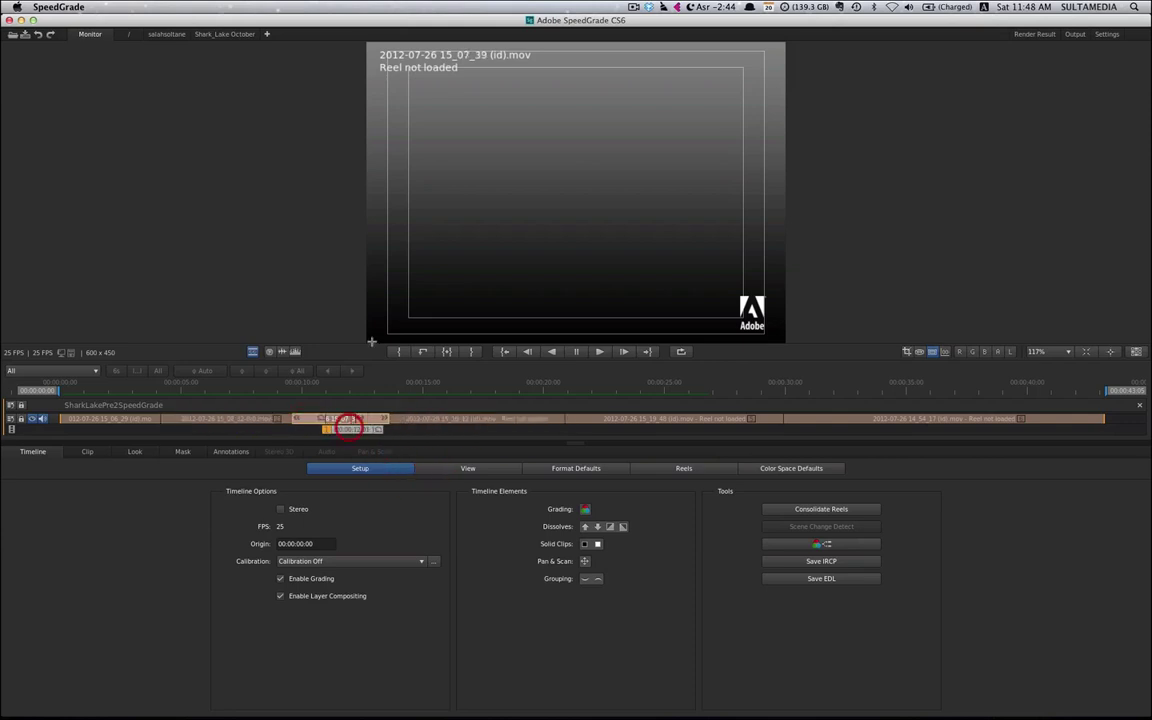
left_click(224, 33)
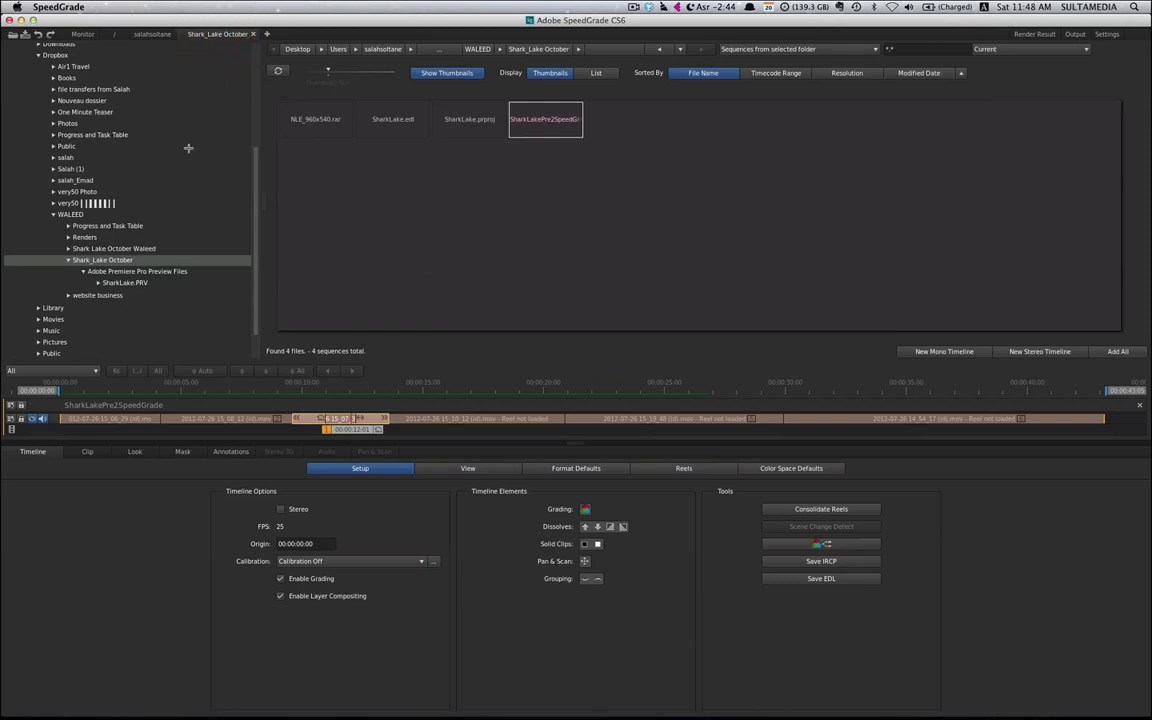
Browse to Volumes > DS > Final Cut Events > Shark Lake 001 and list the timeline's Reels.
left_click_drag(256, 166, 257, 102)
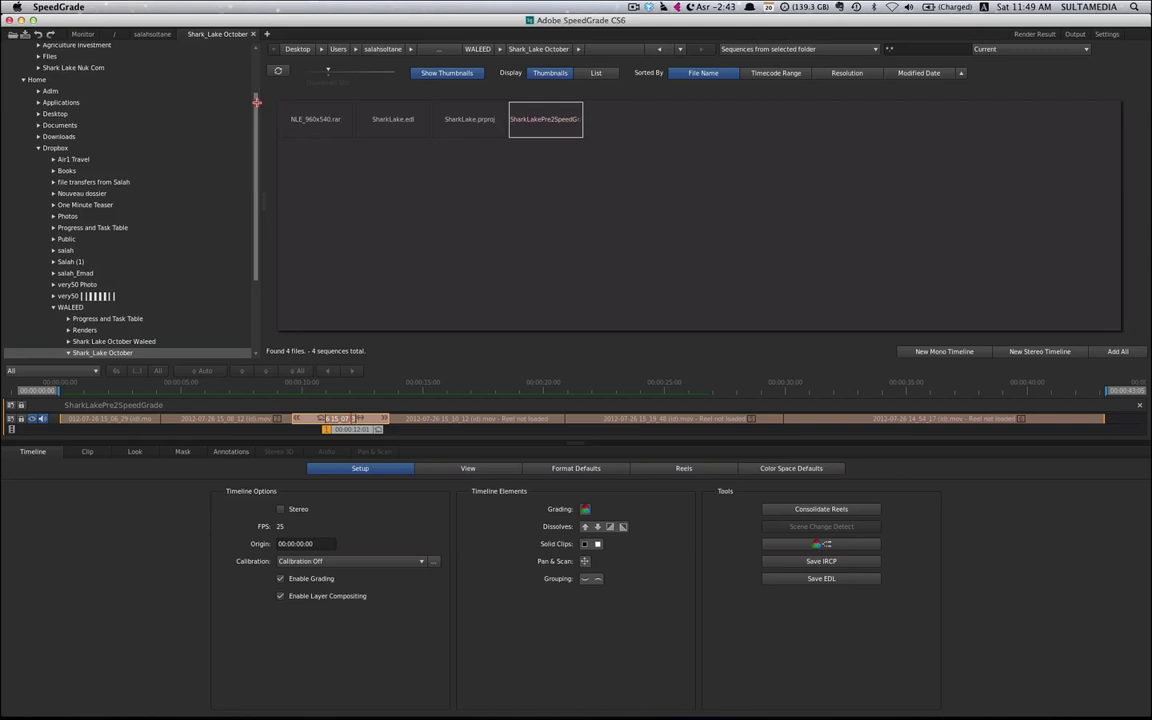
left_click(257, 104)
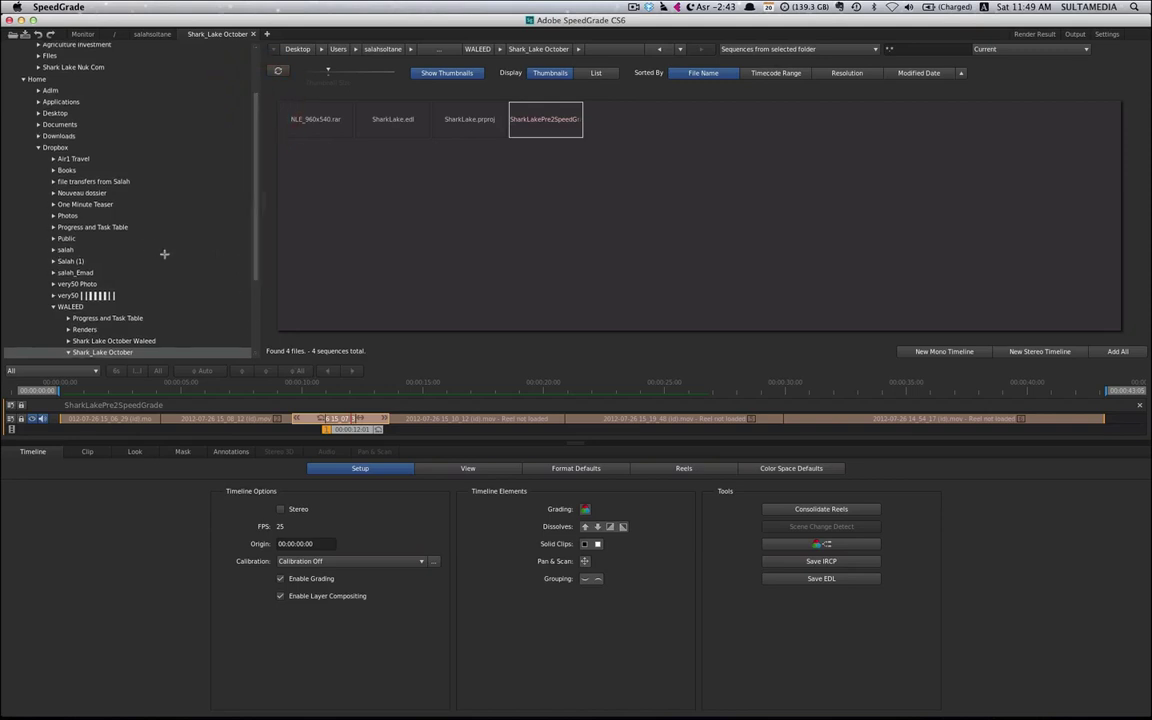
key("super+shift+r")
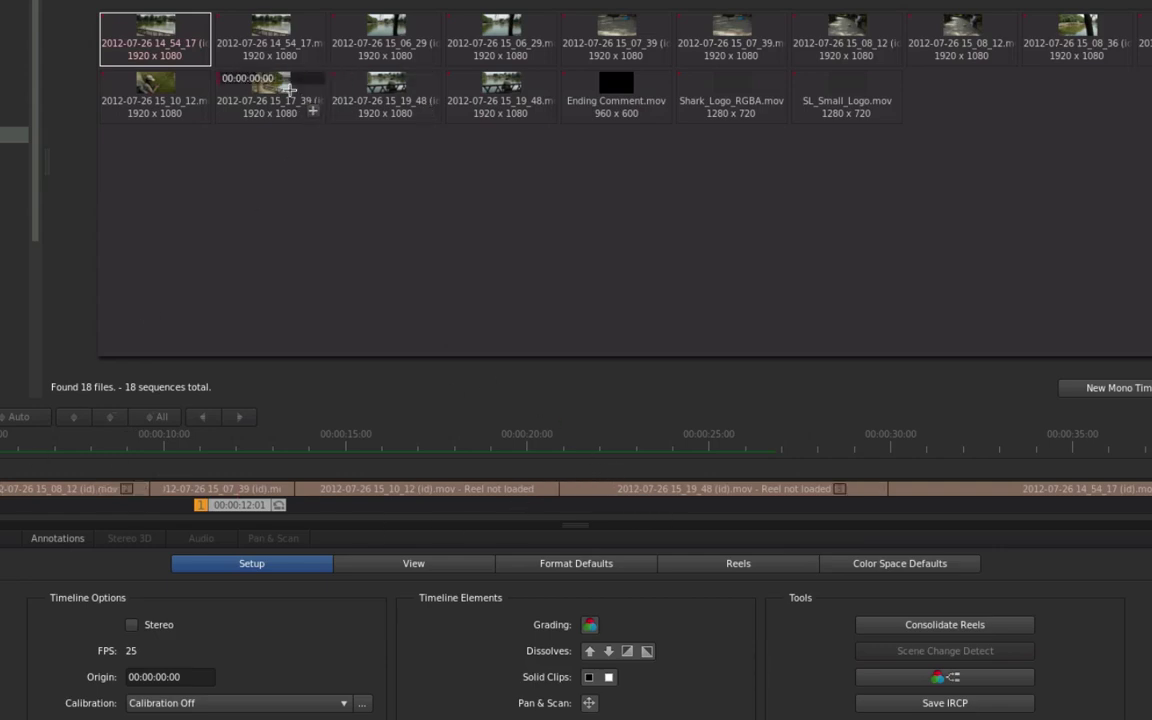
left_click(737, 565)
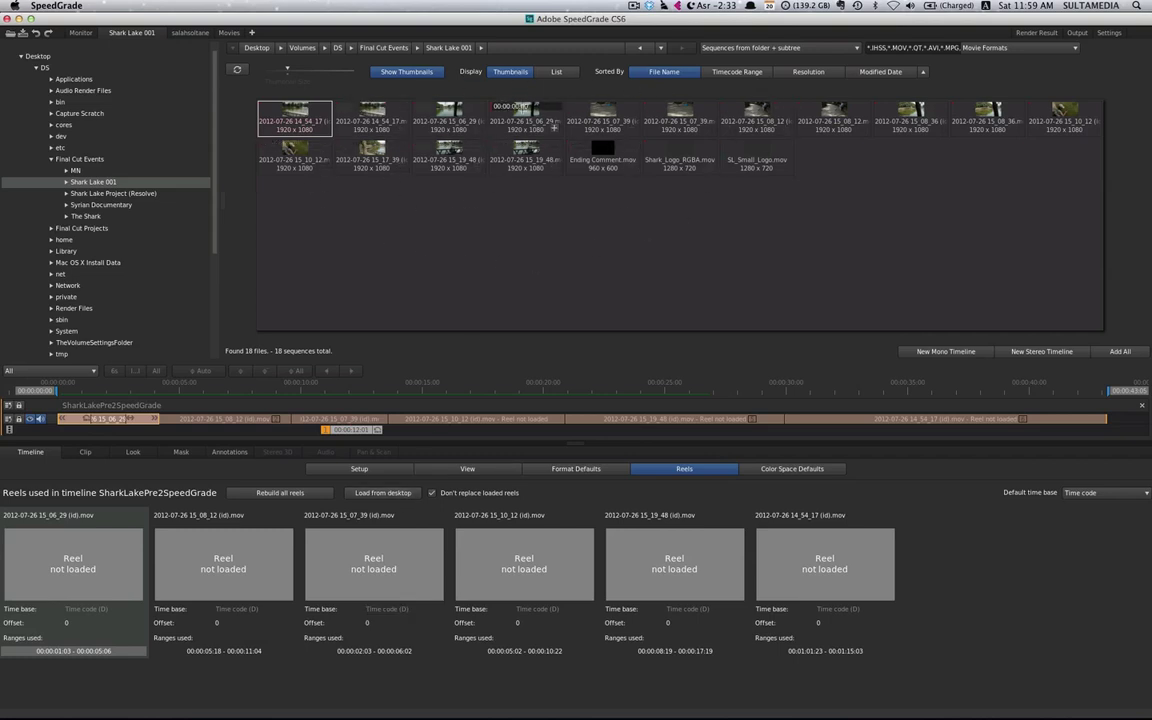
Load the six reels from the Shark Lake 001 folder, dismiss the frame-rate warning, and rebuild all reels.
left_click(380, 493)
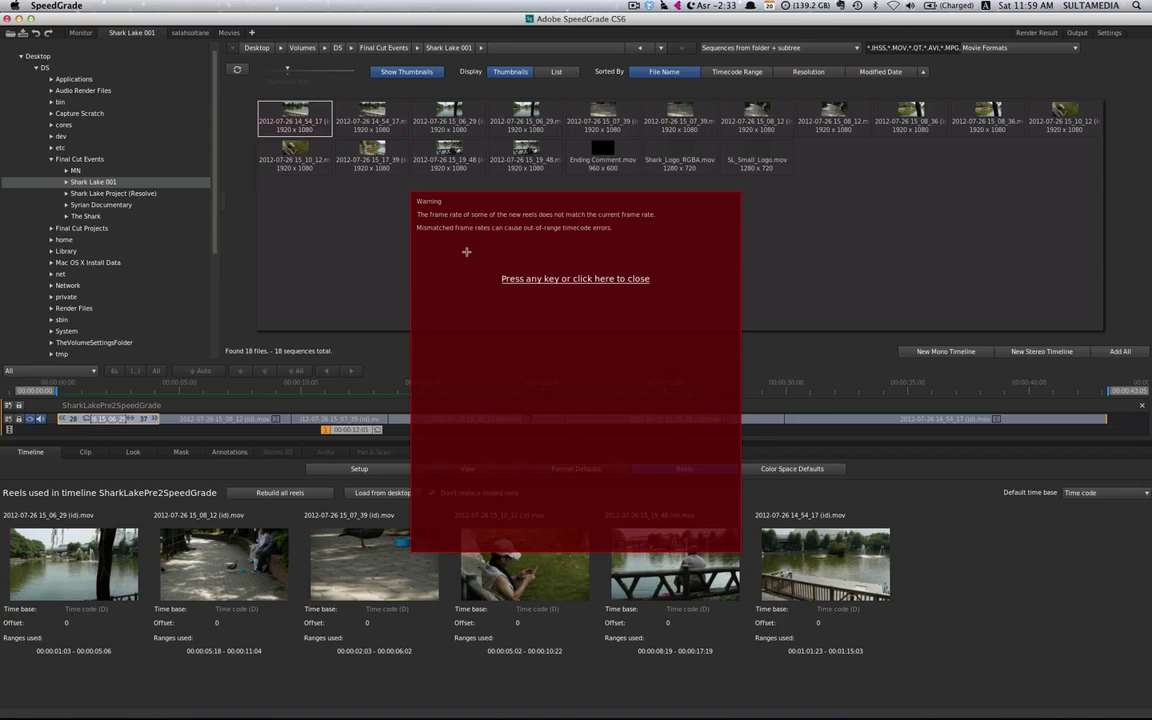
left_click(530, 279)
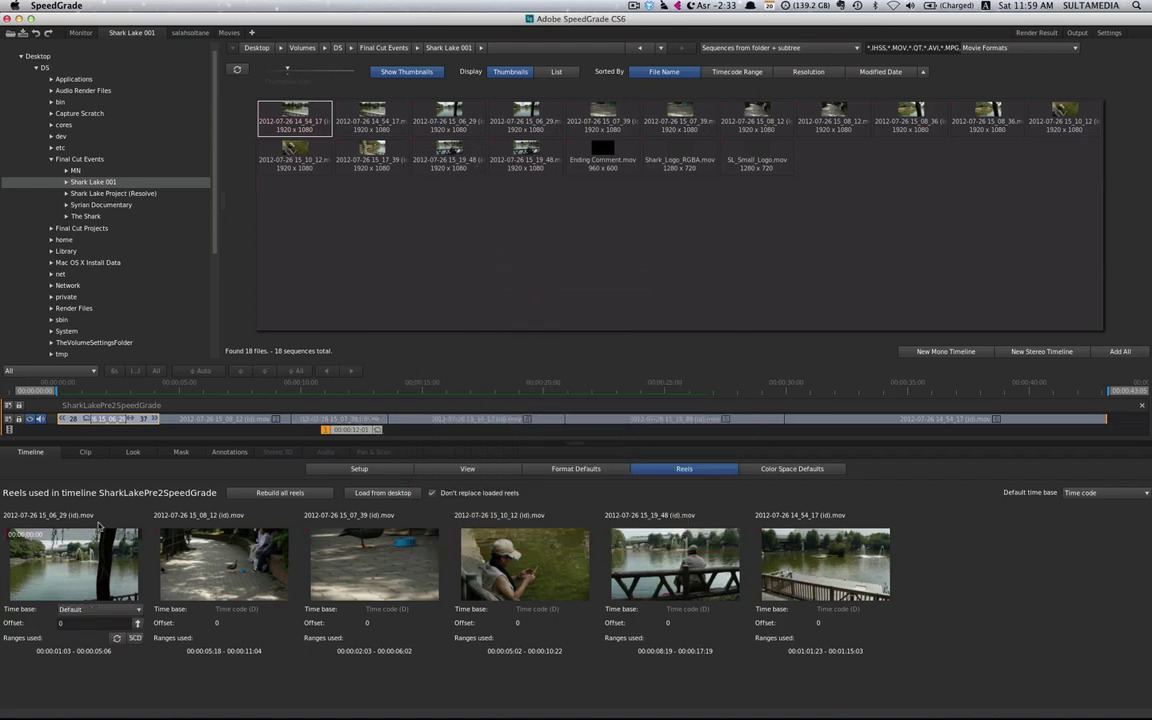
left_click(275, 490)
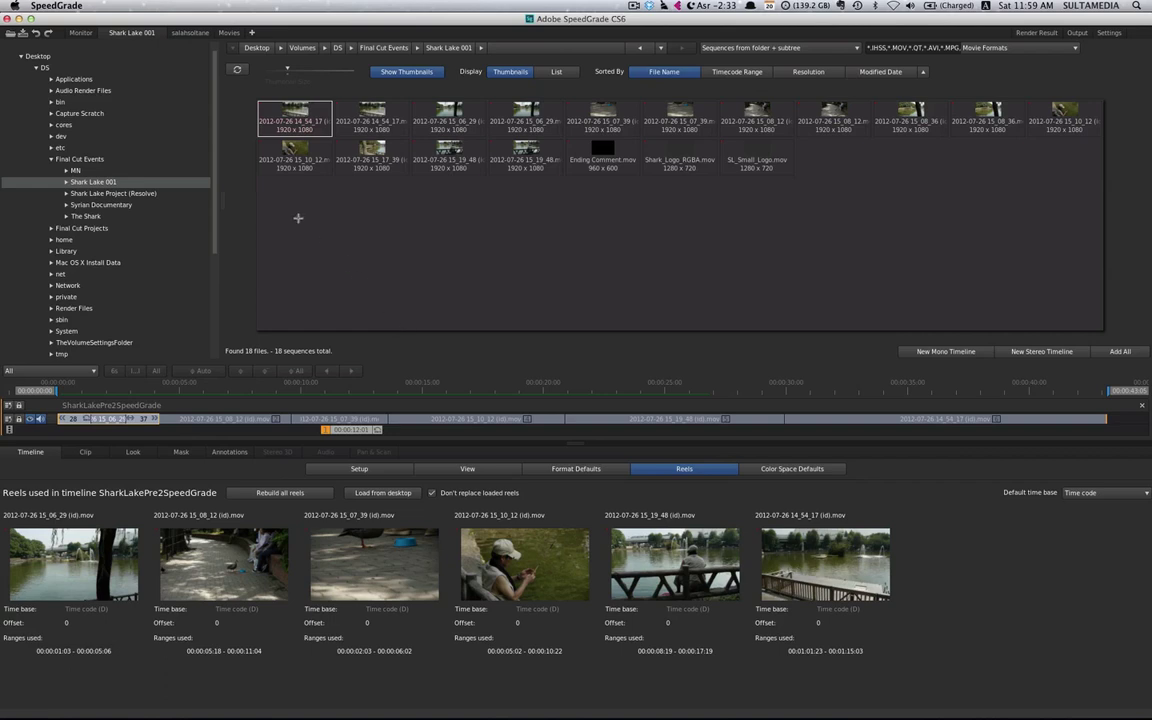
key("Tab")
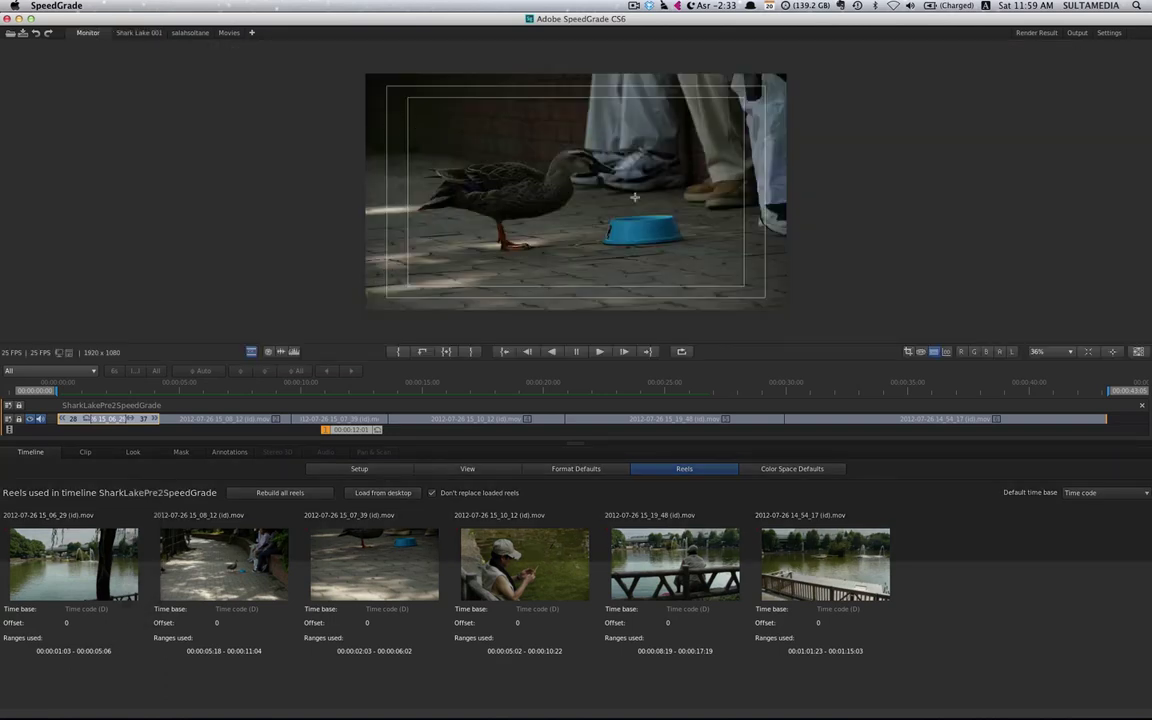
Scrub through the duck shots back to the first lake clip and play it briefly.
left_click_drag(345, 430, 170, 443)
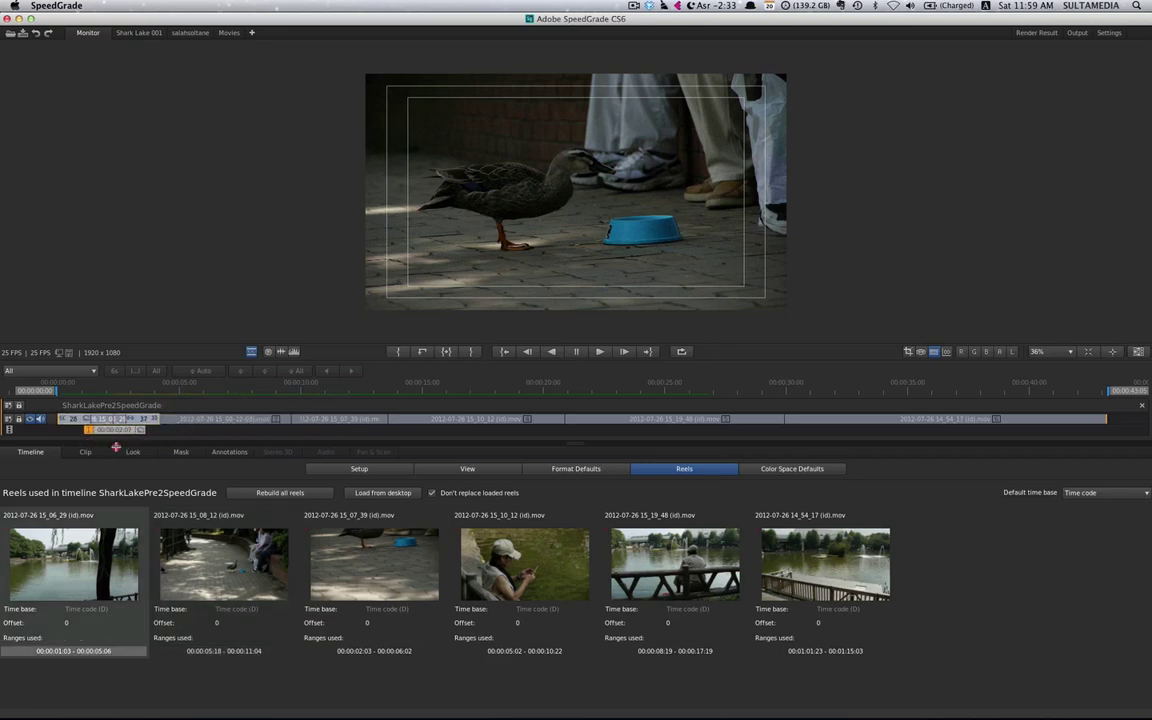
left_click_drag(170, 443, 85, 452)
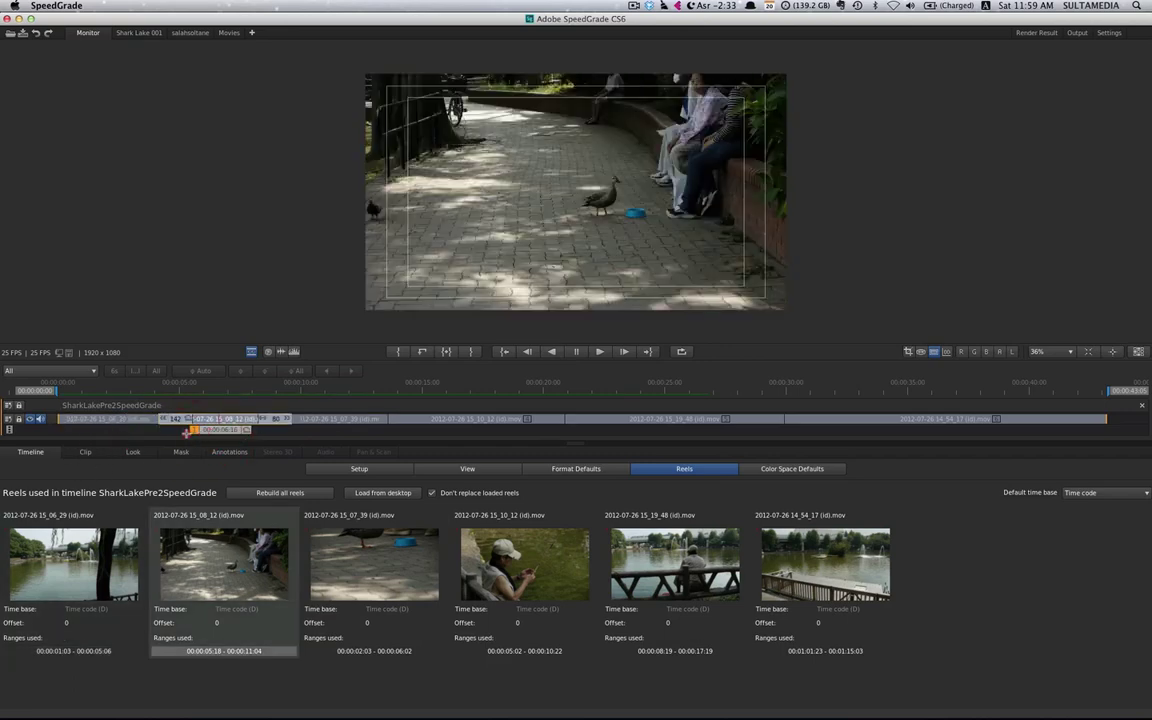
left_click_drag(187, 432, 70, 430)
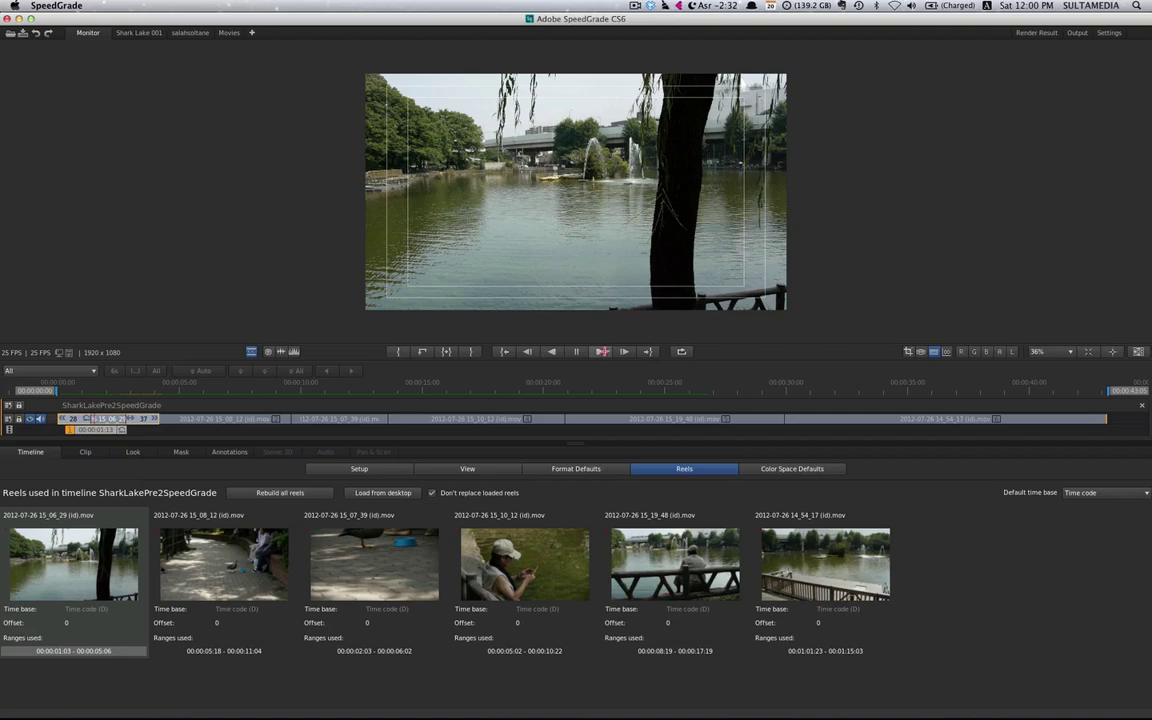
left_click(601, 351)
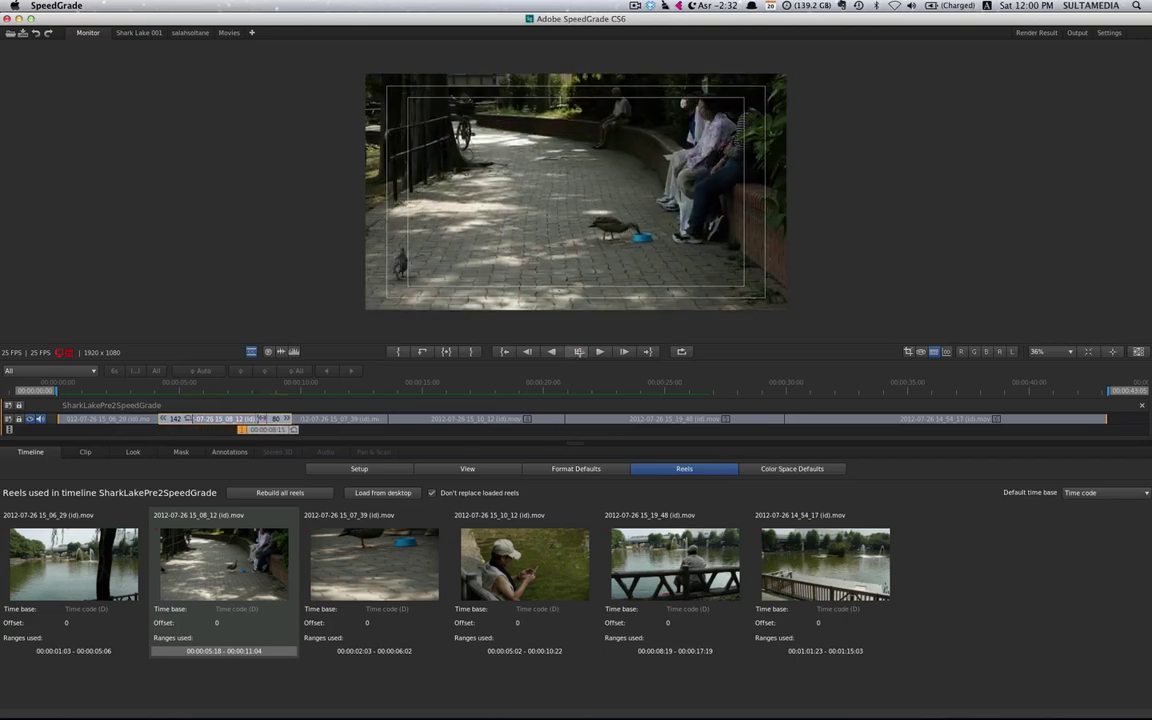
left_click(578, 351)
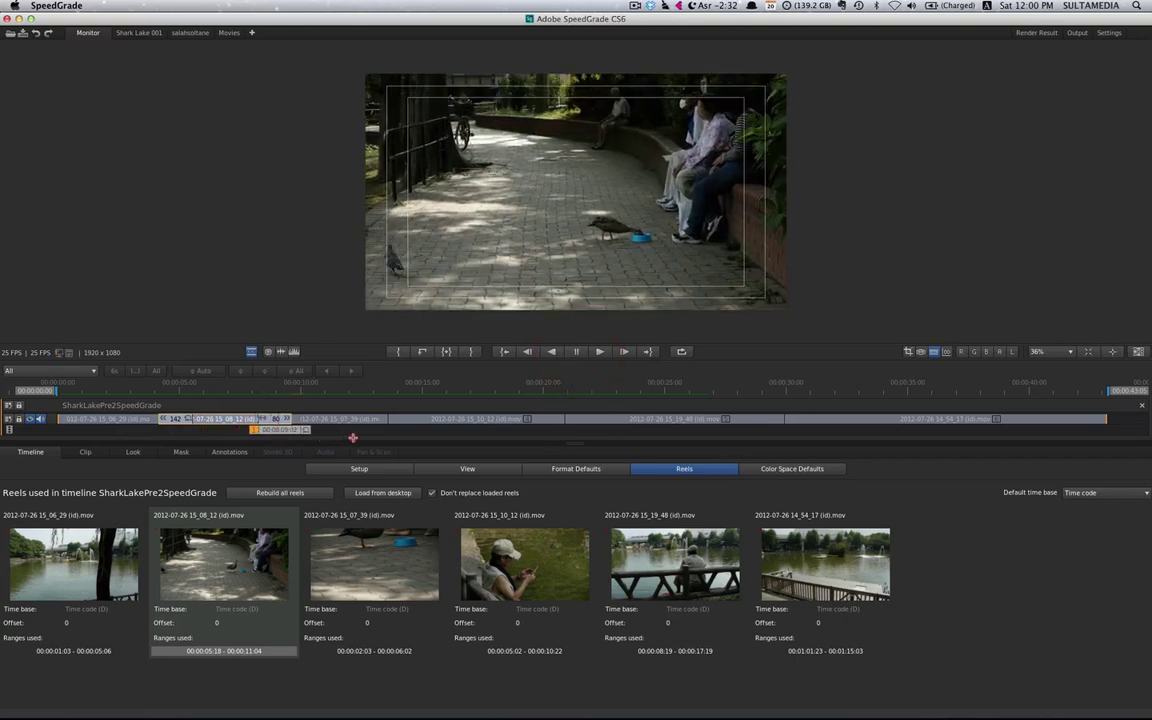
mouse_move(416, 443)
left_mouse_down()
mouse_move(1019, 430)
mouse_move(123, 437)
left_mouse_up()
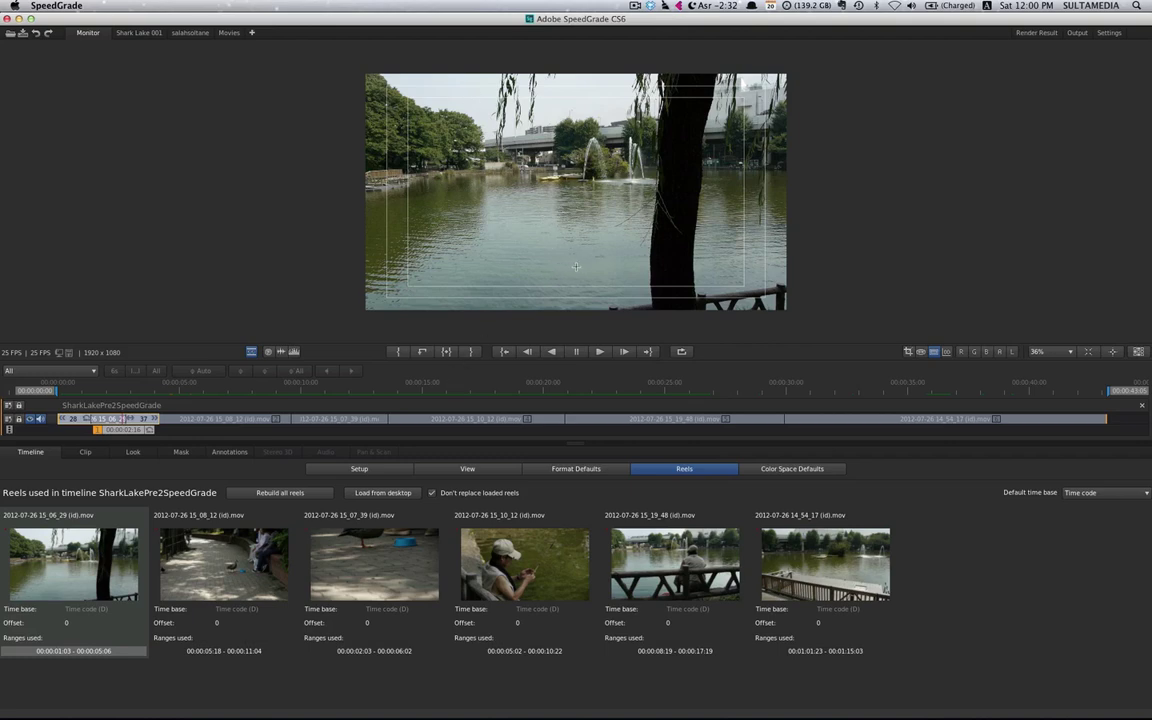
Show the histogram again, undo an accidental view change, and park on the first lake-and-fountain clip.
key("h")
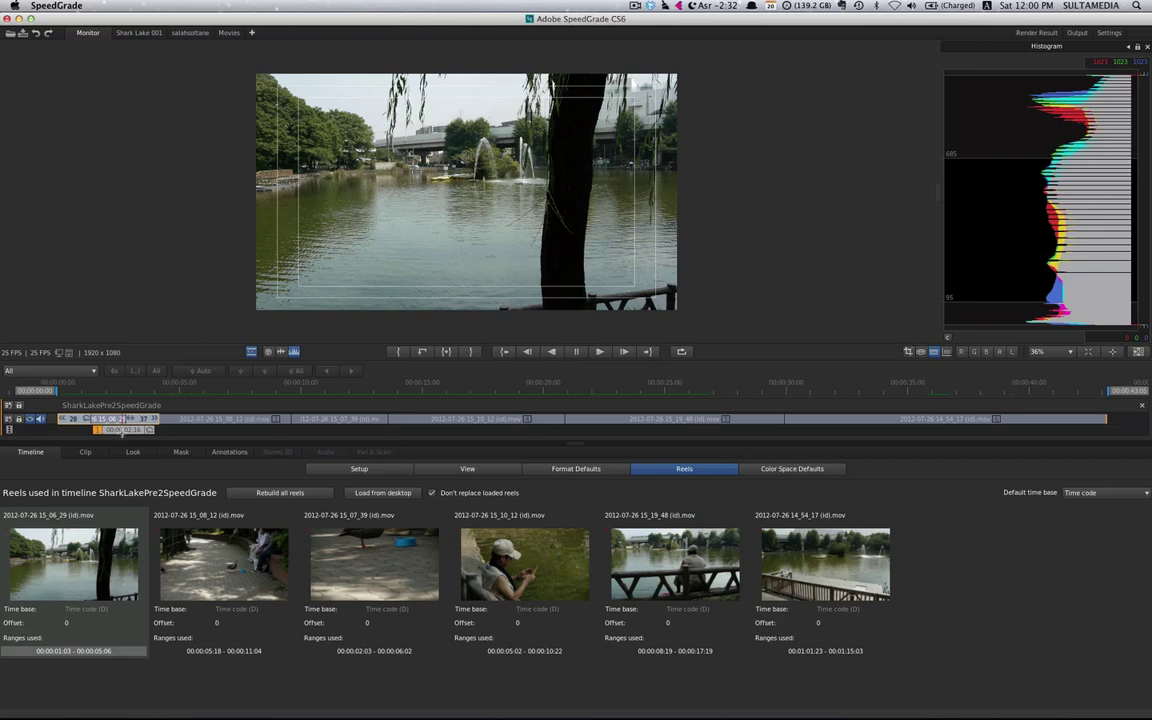
left_click_drag(121, 432, 103, 432)
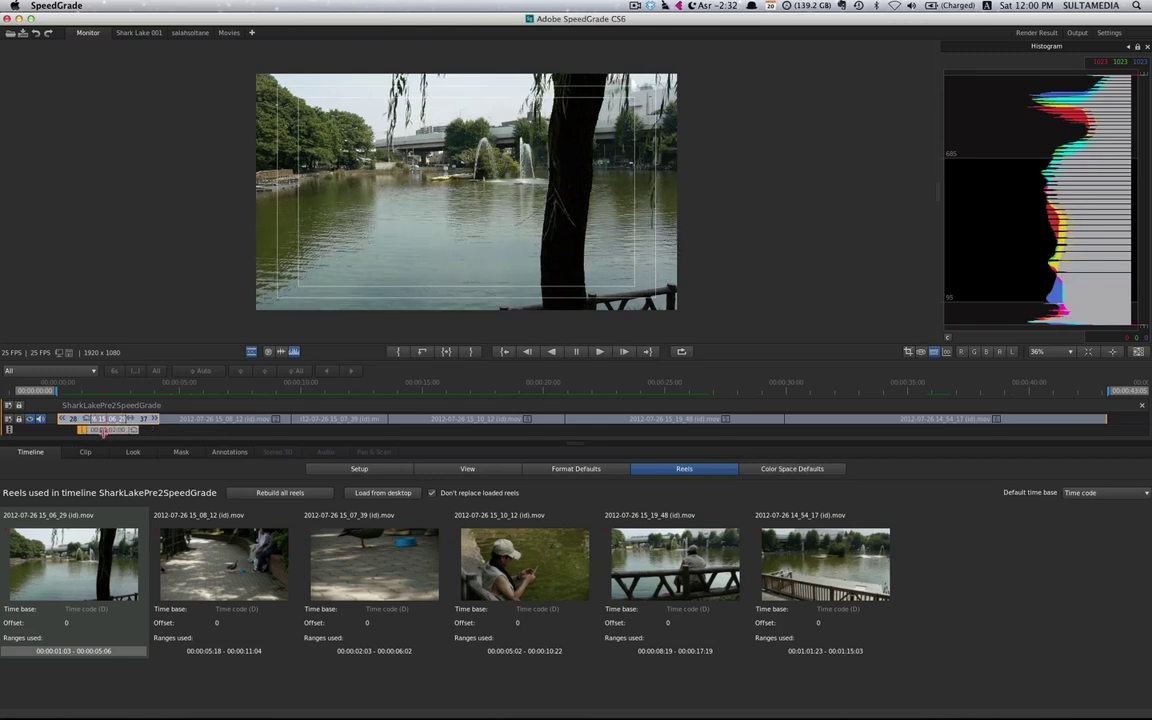
mouse_move(103, 432)
left_mouse_down()
mouse_move(428, 443)
mouse_move(476, 434)
left_mouse_up()
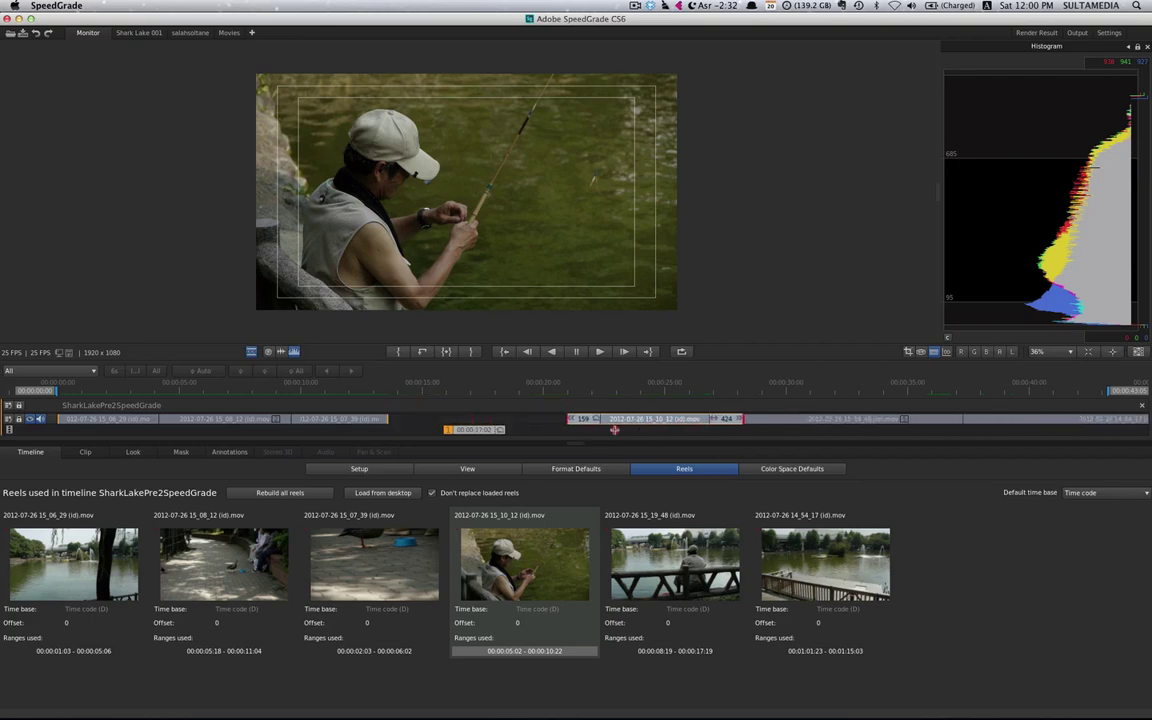
left_click_drag(470, 419, 578, 426)
key("super+z")
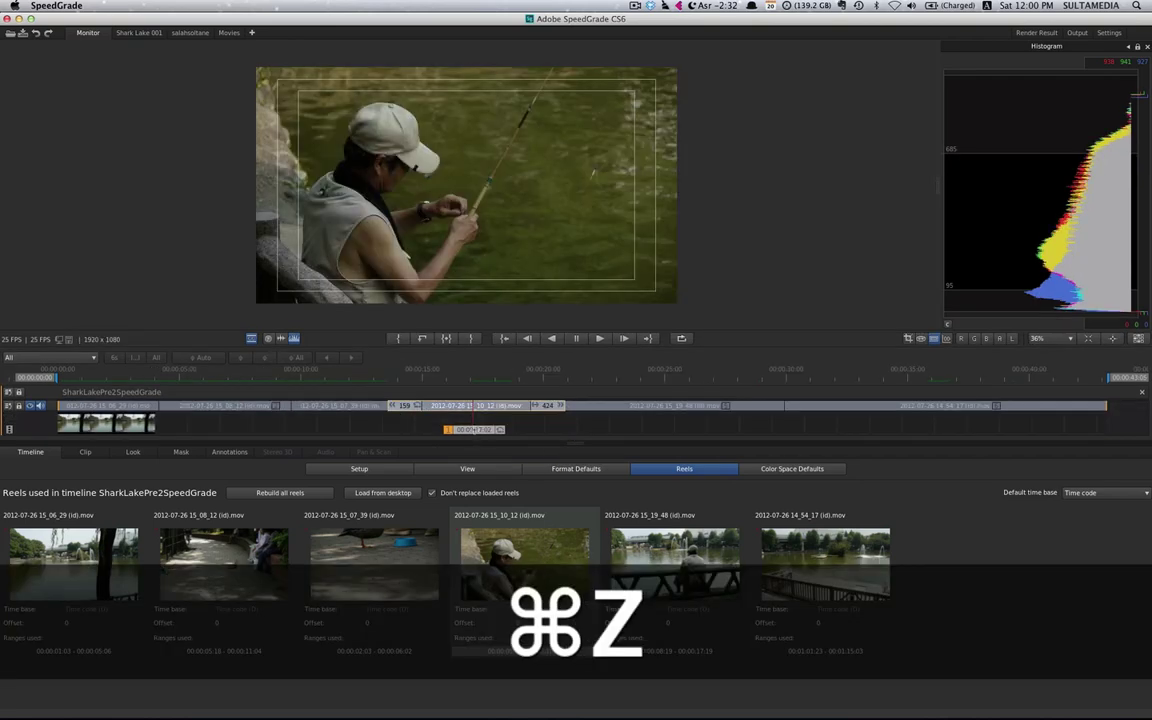
key("super+z")
mouse_move(603, 430)
left_mouse_down()
mouse_move(762, 434)
mouse_move(135, 471)
left_mouse_up()
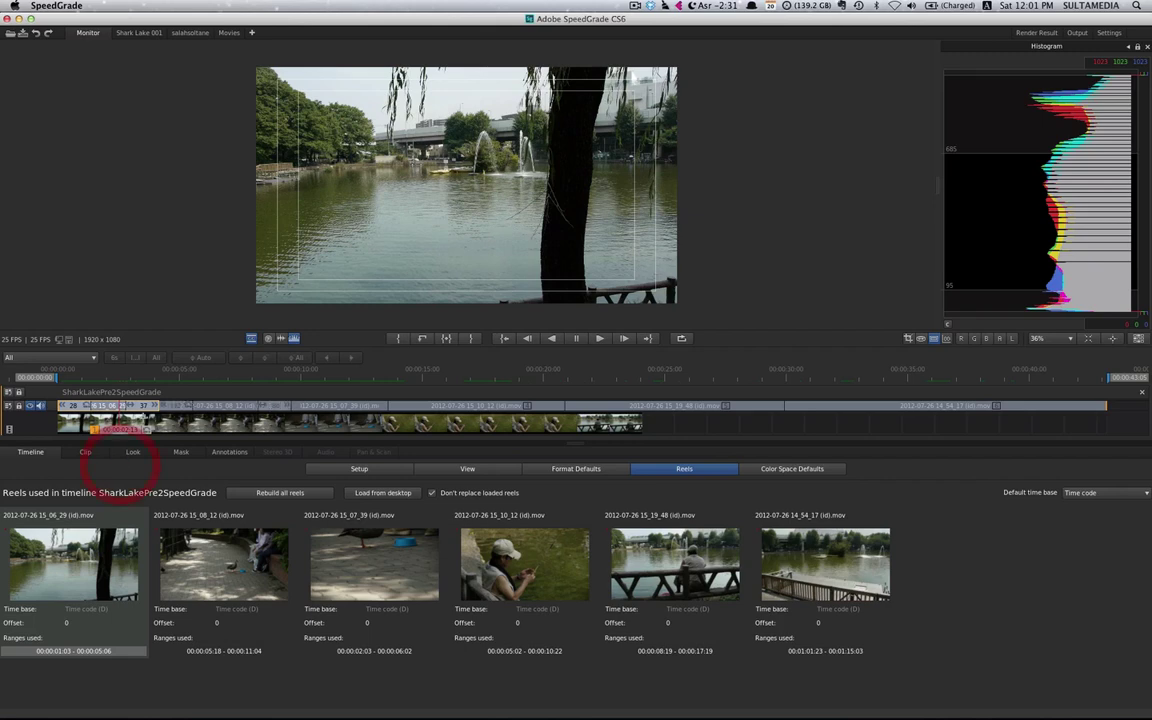
left_click_drag(135, 471, 79, 469)
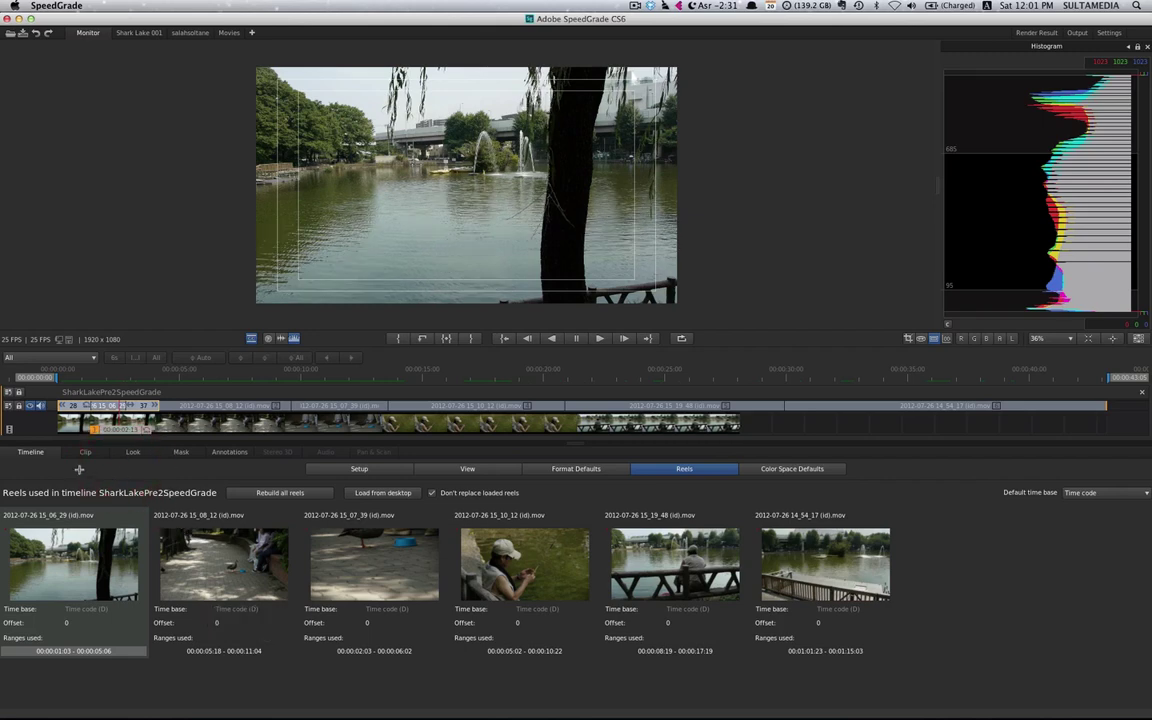
In the Look controls, shift the lake clip's shadow colour balance with the Offset wheel.
left_click(133, 452)
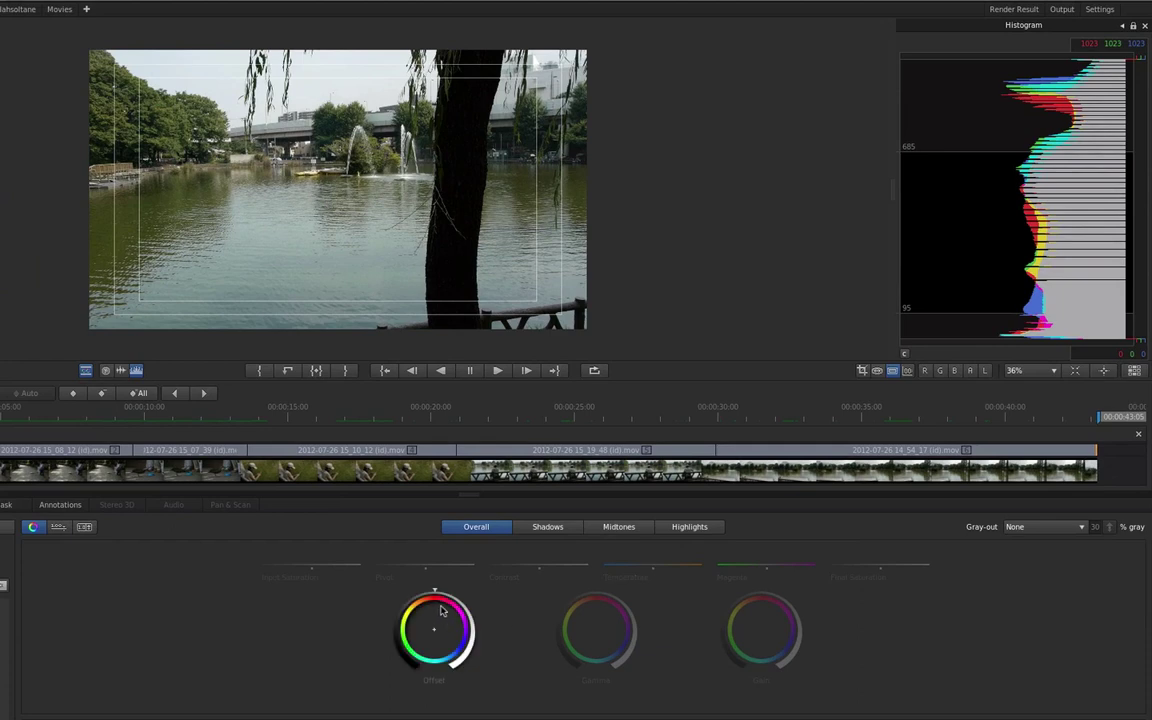
left_click(548, 526)
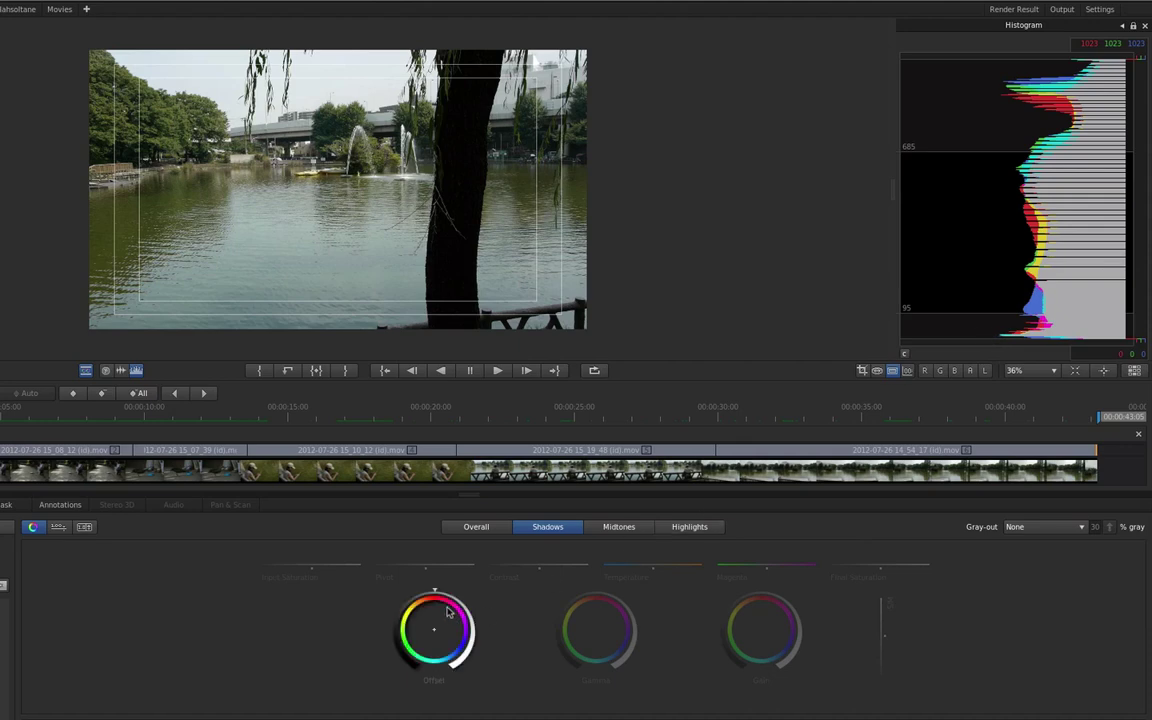
left_click_drag(434, 592, 470, 610)
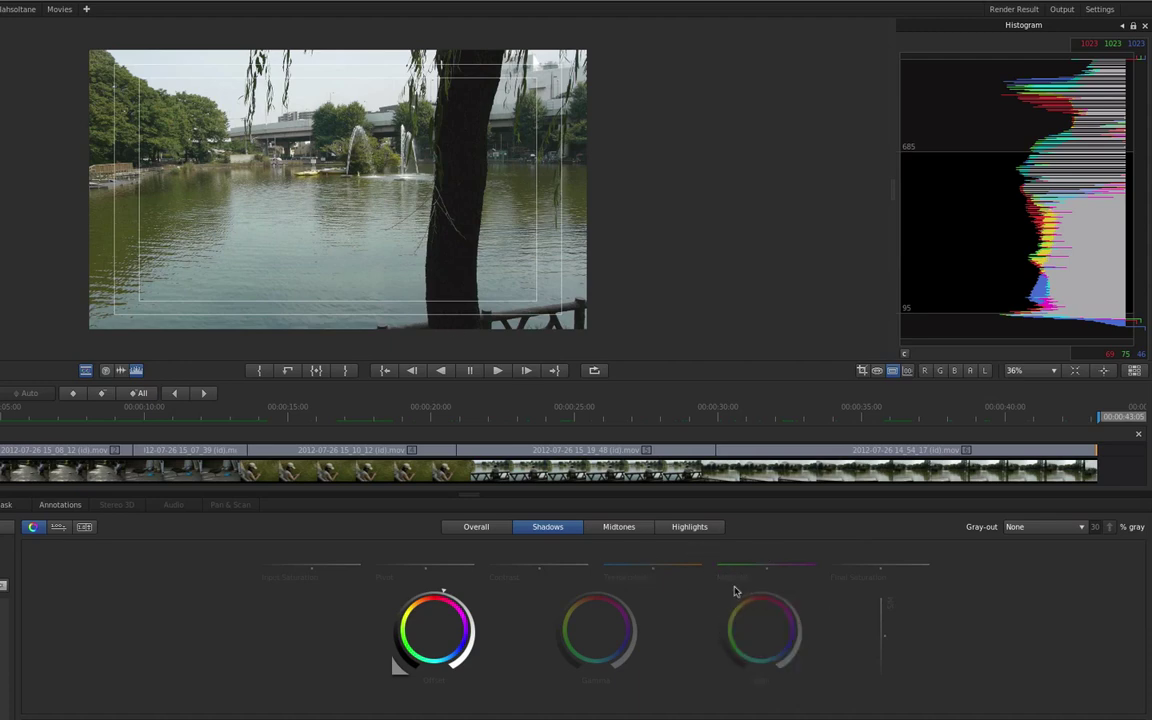
Lower the highlights' Offset and Gain to stop clipping, and tweak the highlight Gamma colour.
left_click(688, 530)
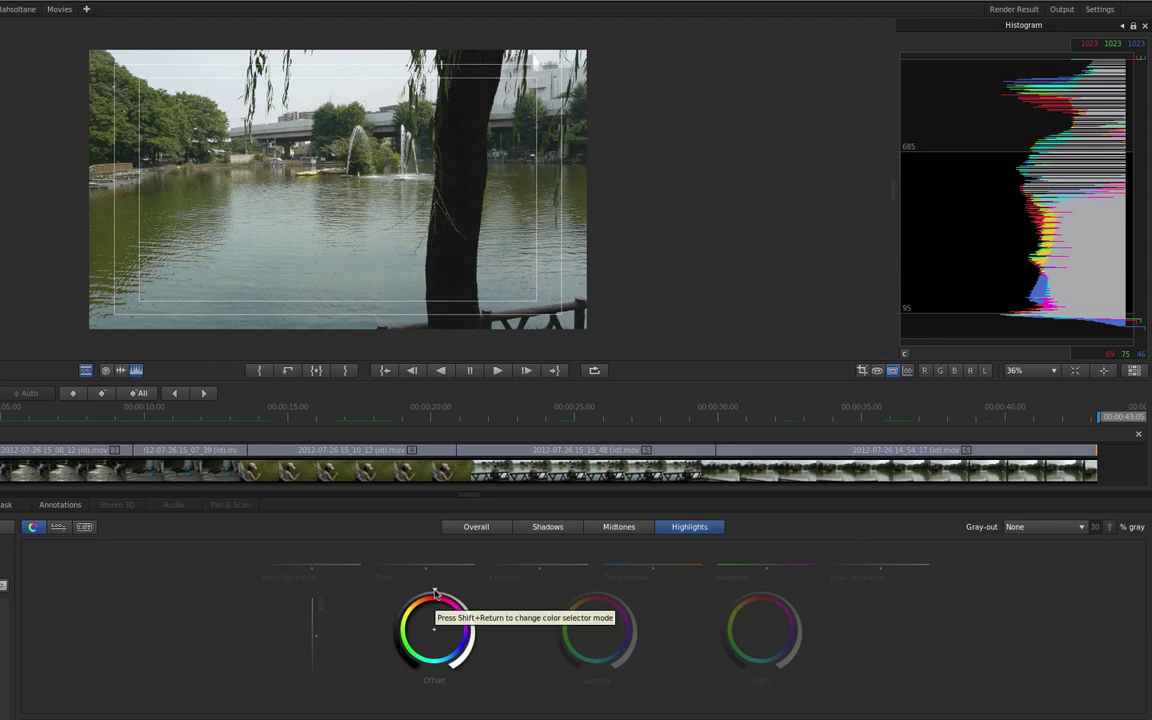
left_click_drag(435, 593, 393, 601)
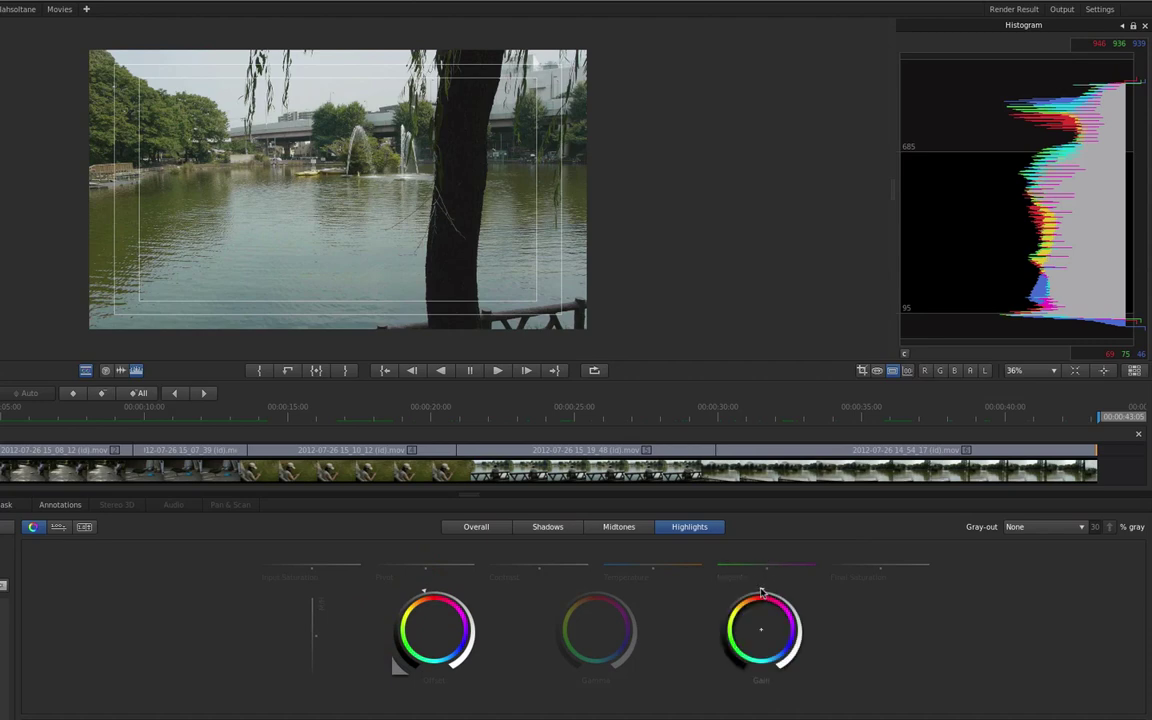
mouse_move(760, 591)
left_mouse_down()
mouse_move(692, 618)
mouse_move(724, 610)
mouse_move(712, 610)
left_mouse_up()
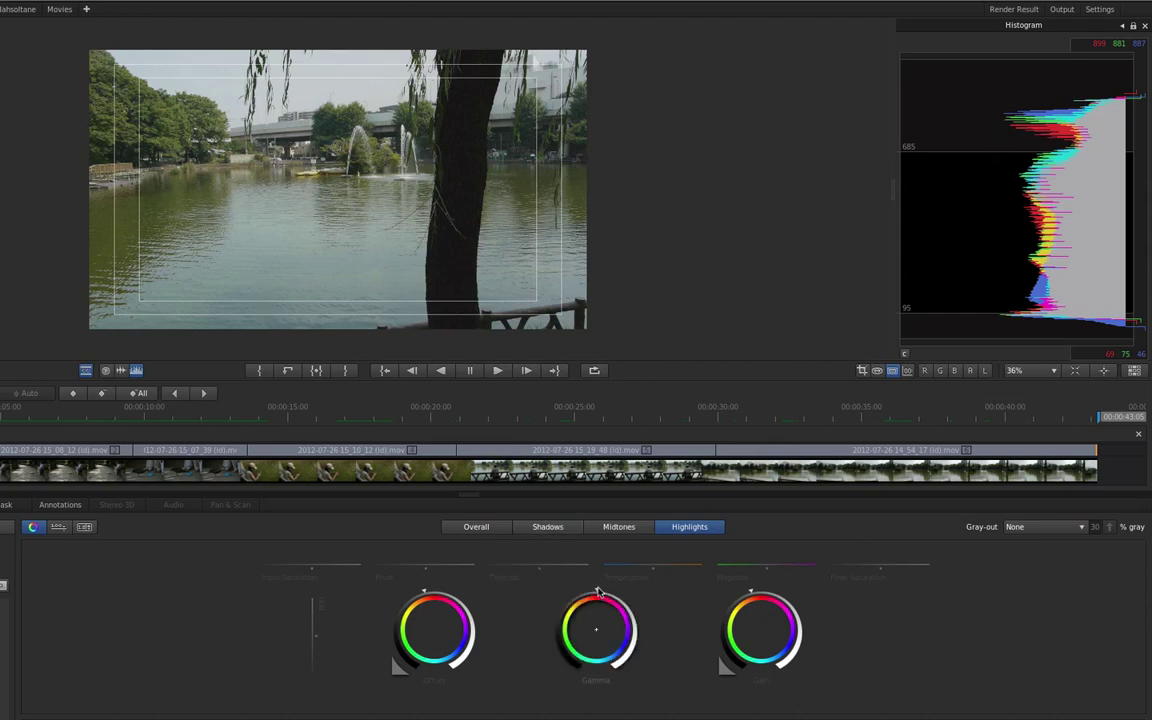
mouse_move(598, 592)
left_mouse_down()
mouse_move(577, 592)
mouse_move(597, 593)
left_mouse_up()
Nudge the Midtones Offset wheel slightly, then return to the Overall range.
left_click(618, 527)
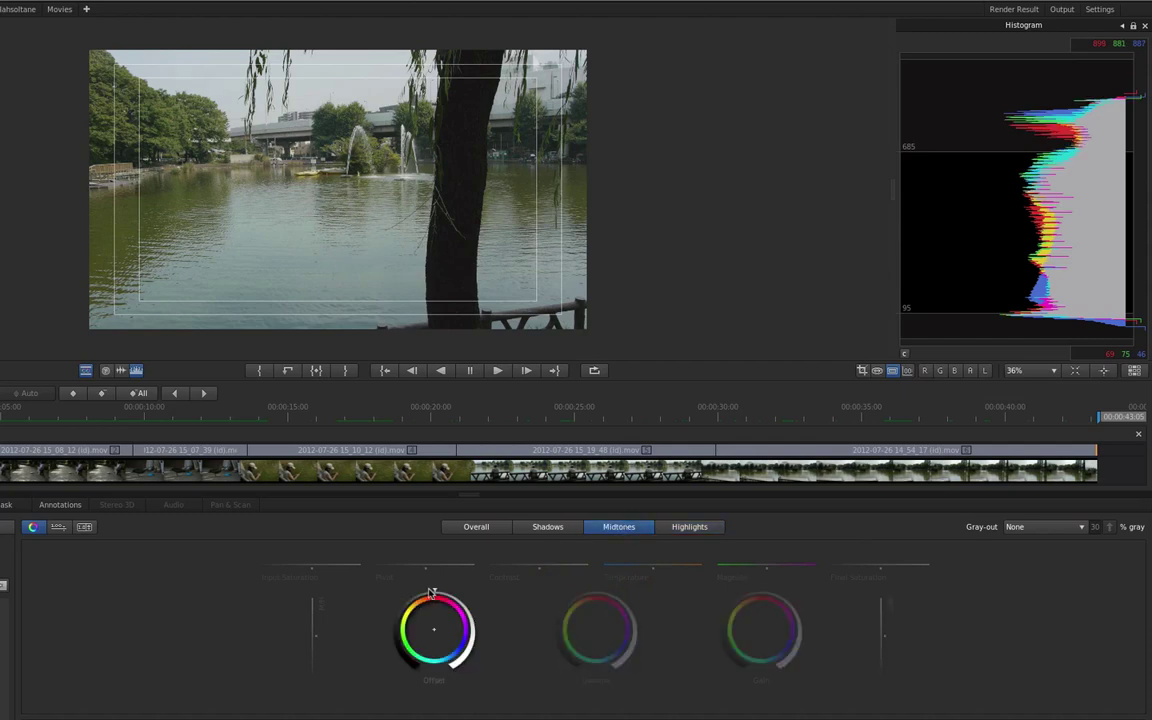
left_click_drag(436, 593, 440, 610)
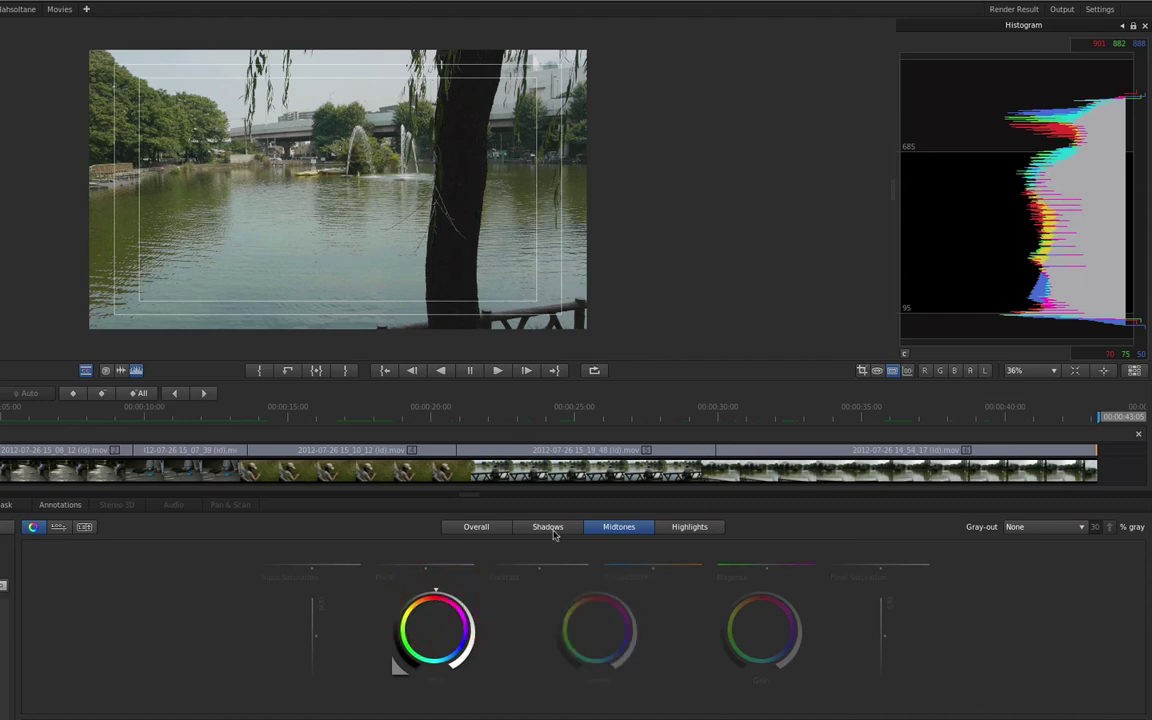
left_click(478, 528)
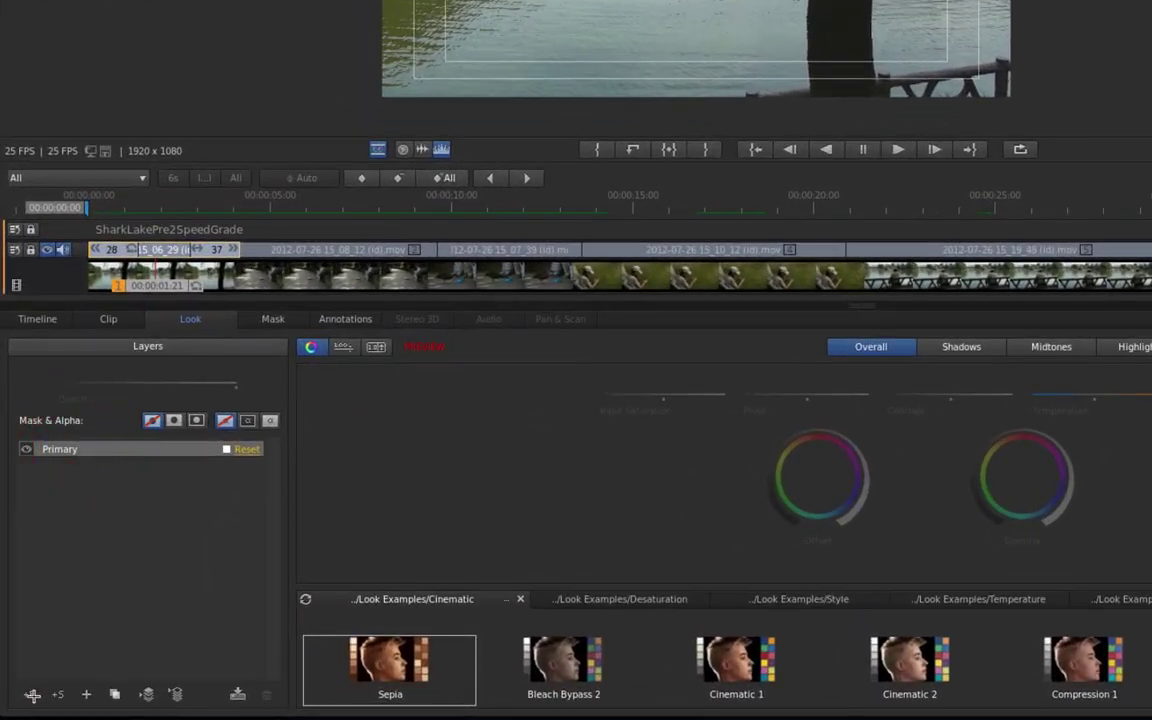
Add a second primary layer and fine-tune its Contrast up to 0.20 using Shift.
left_click(29, 701)
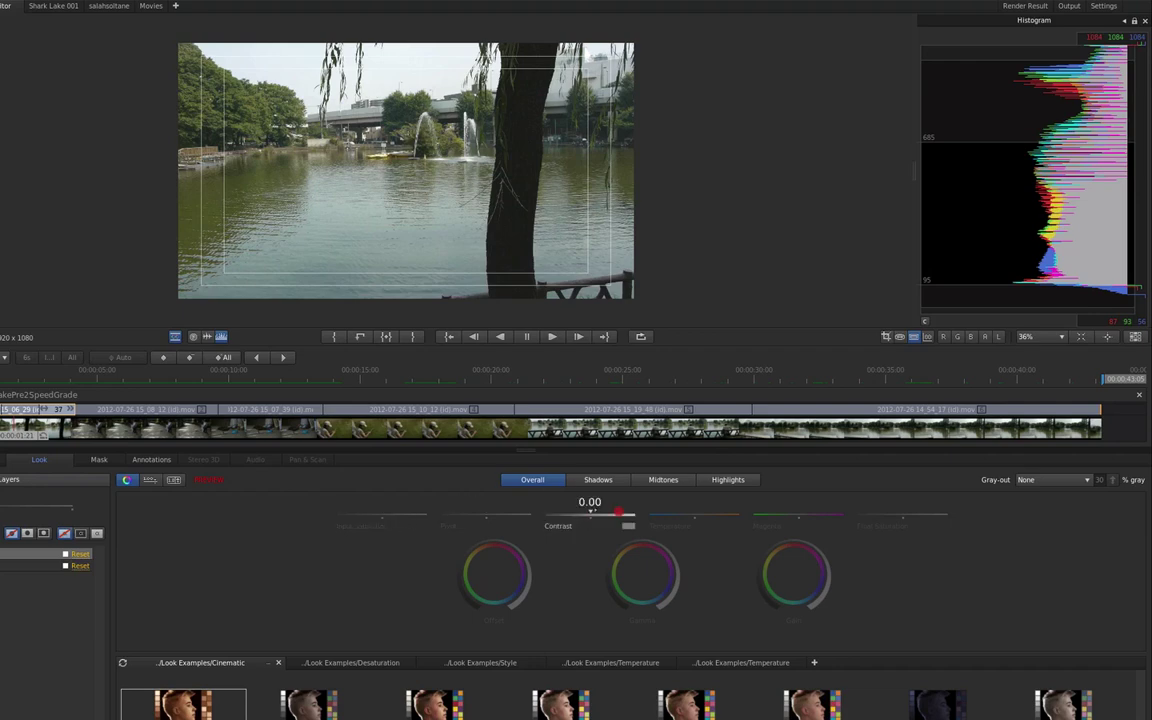
mouse_move(617, 512)
left_mouse_down()
mouse_move(645, 508)
mouse_move(594, 510)
left_mouse_up()
key("shift")
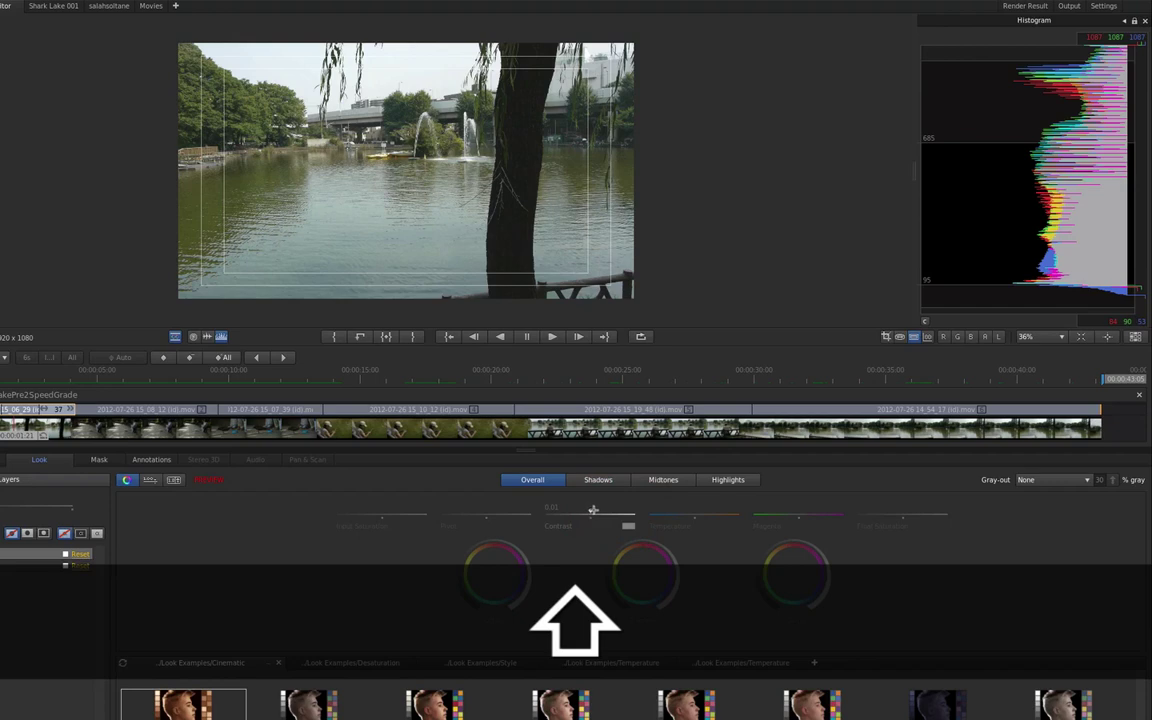
left_click(606, 511)
left_click(607, 507)
left_click(594, 512, "shift")
left_click_drag(594, 512, 596, 512)
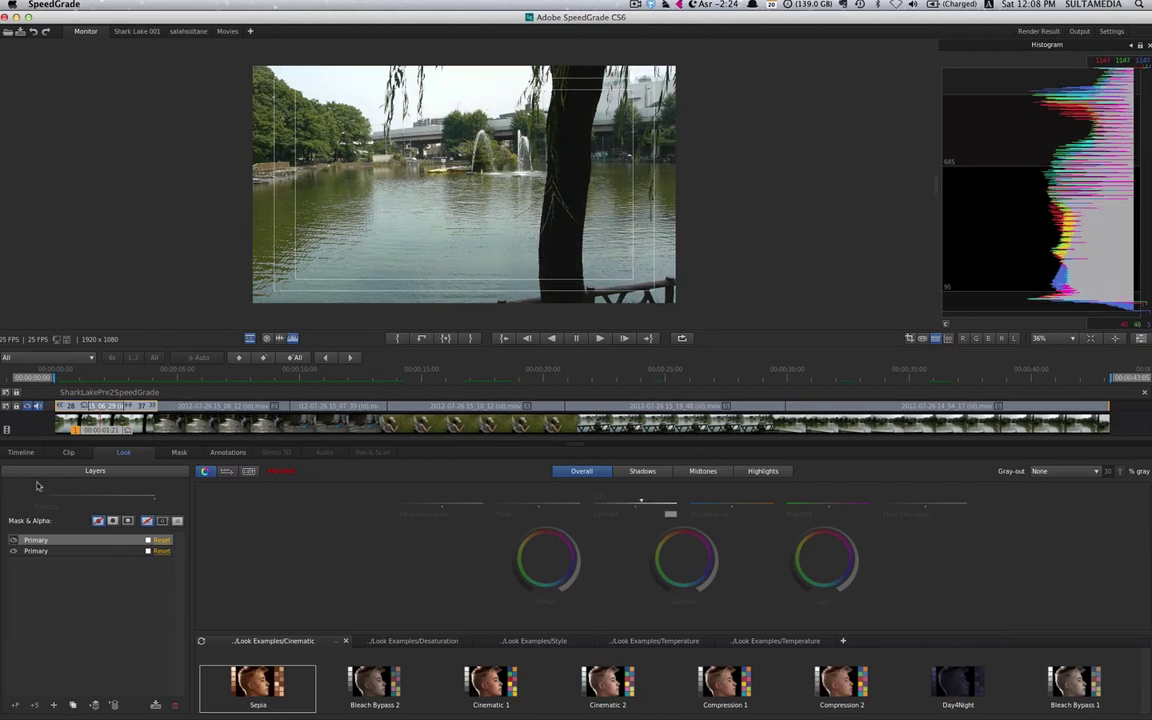
left_click(19, 453)
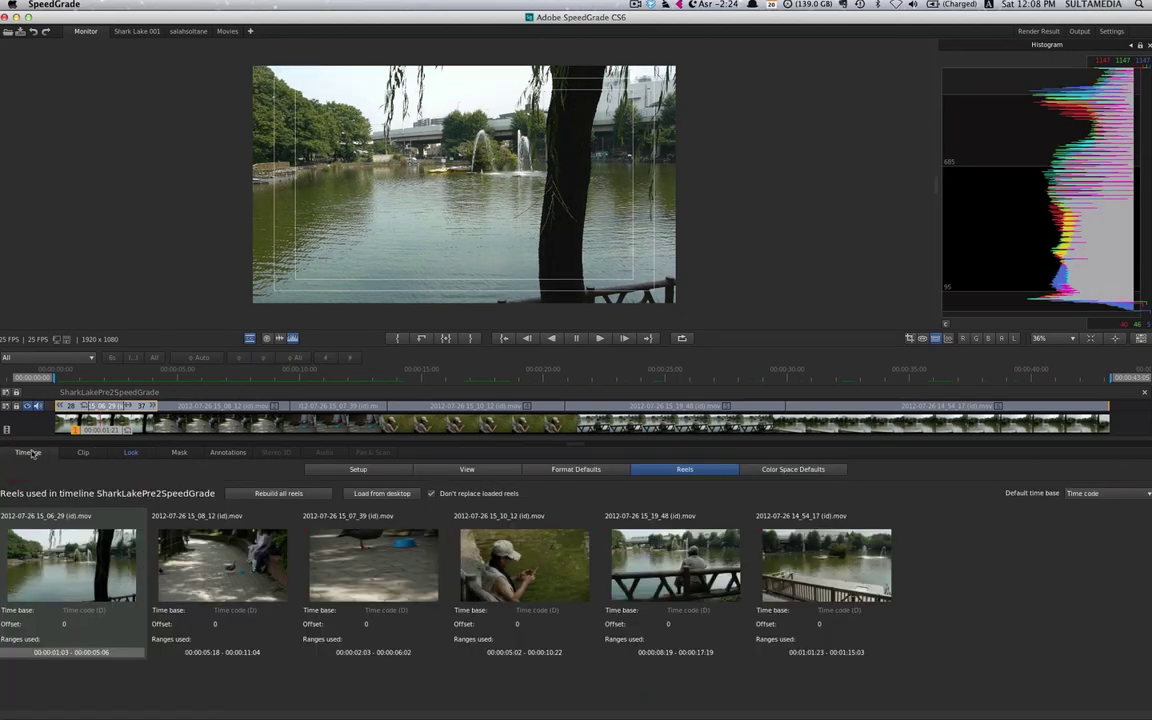
left_click(75, 453)
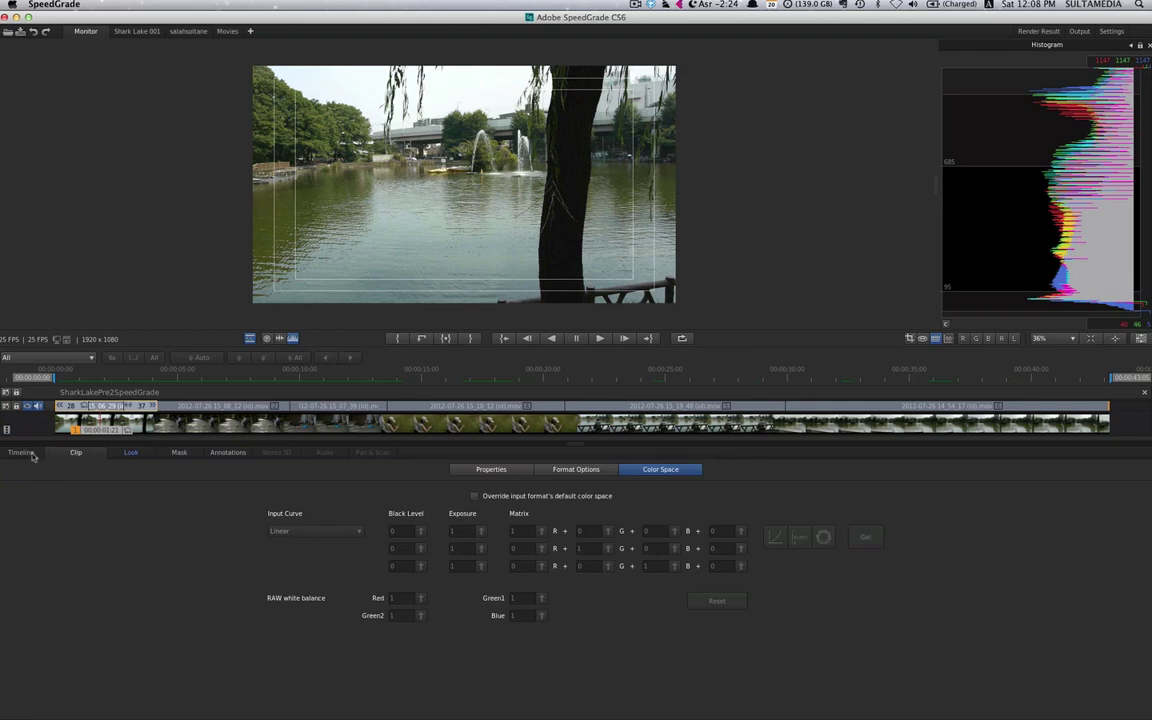
left_click(30, 453)
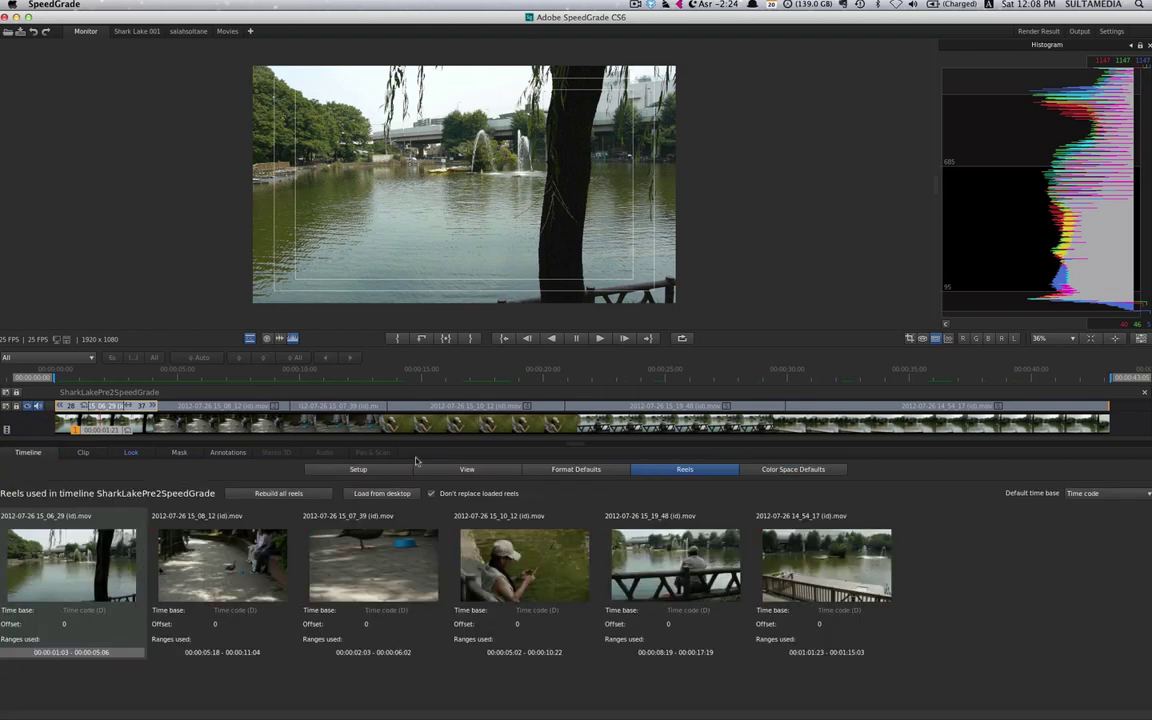
left_click(380, 469)
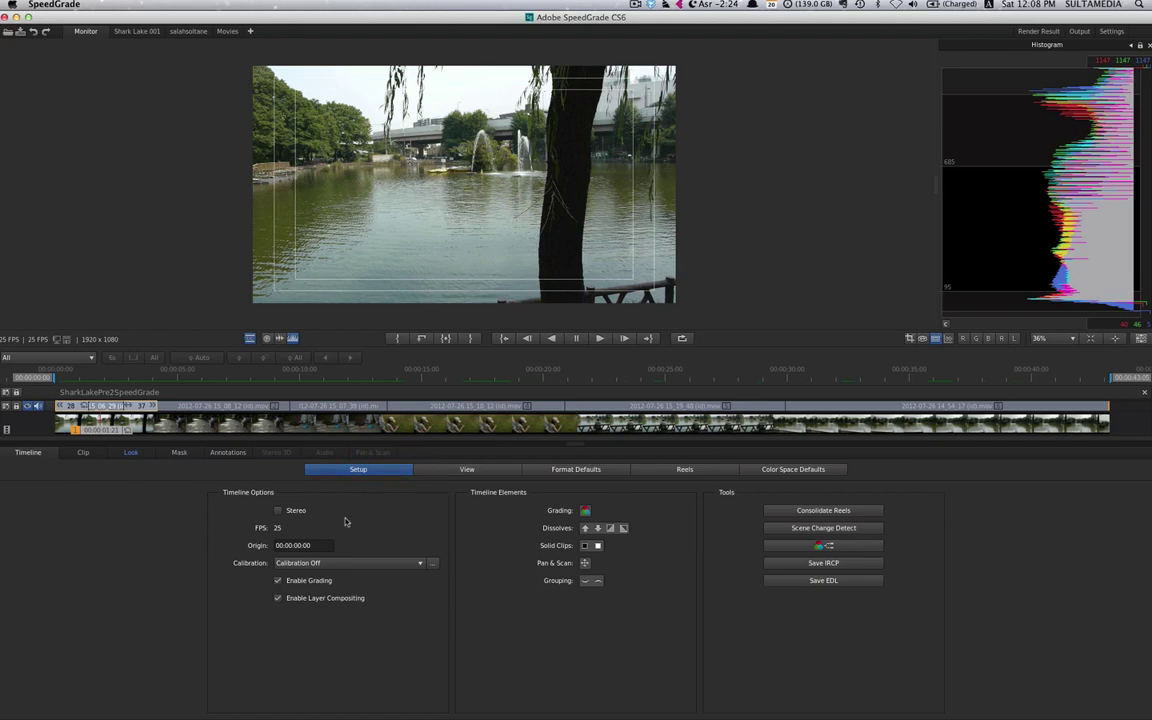
left_click(279, 581)
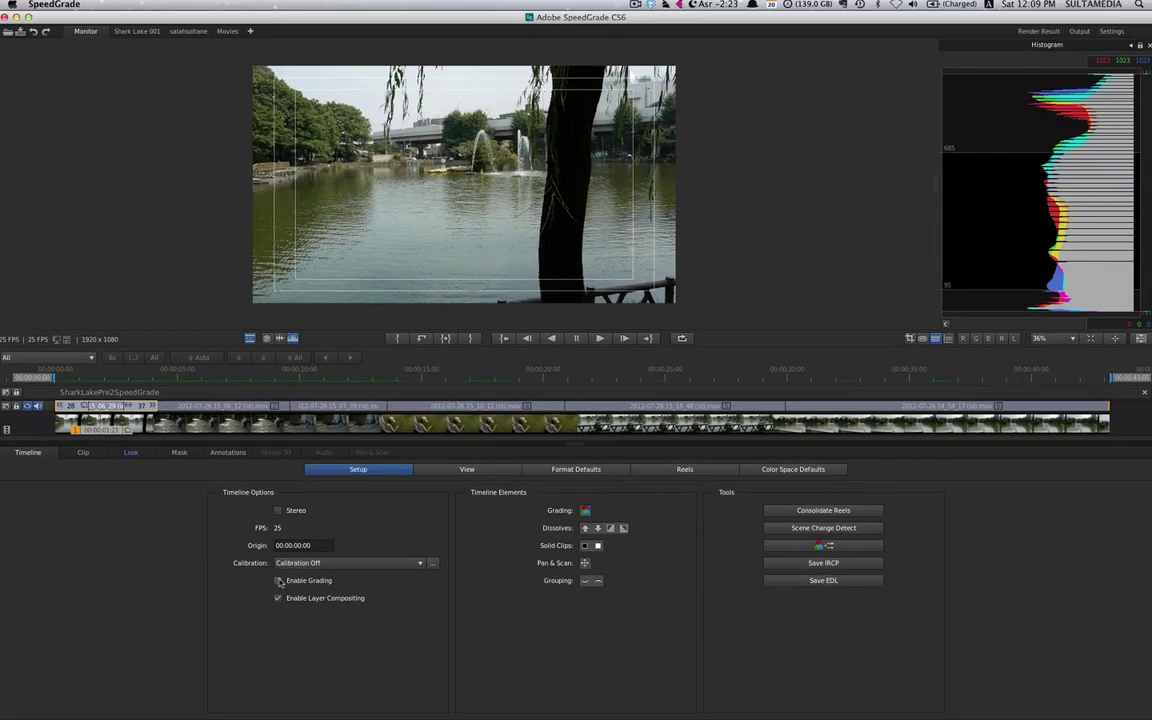
left_click(130, 452)
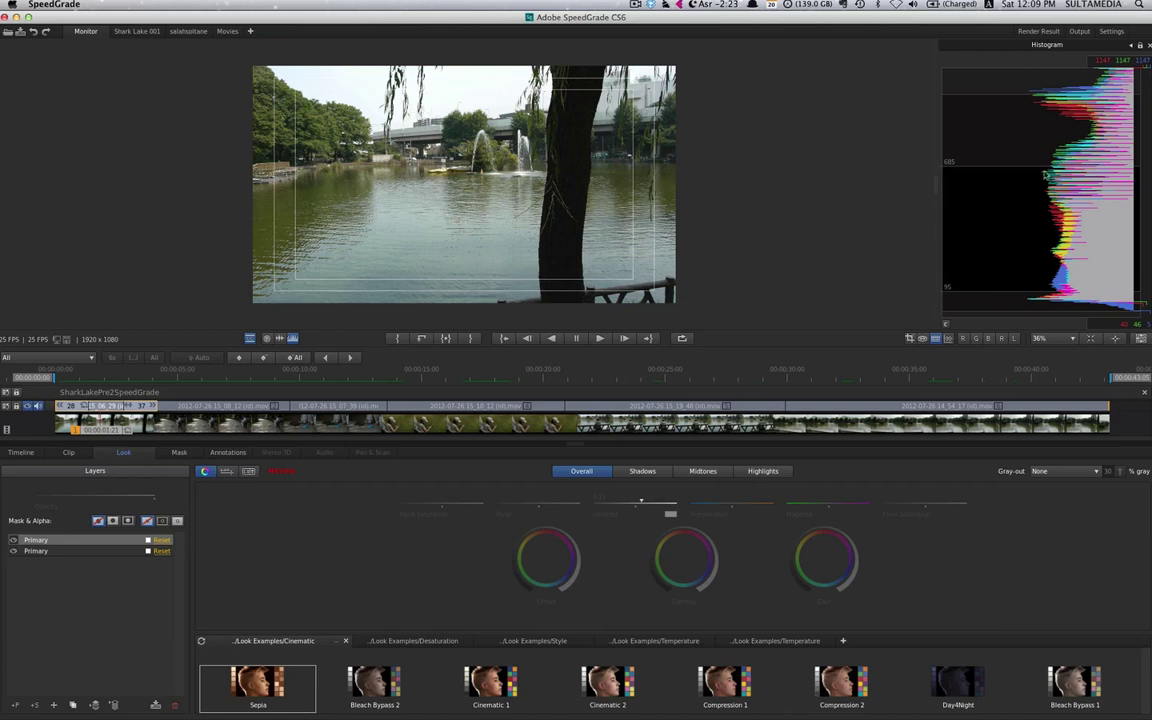
On the third layer's Highlights range, raise Contrast to 0.01.
left_click(764, 470)
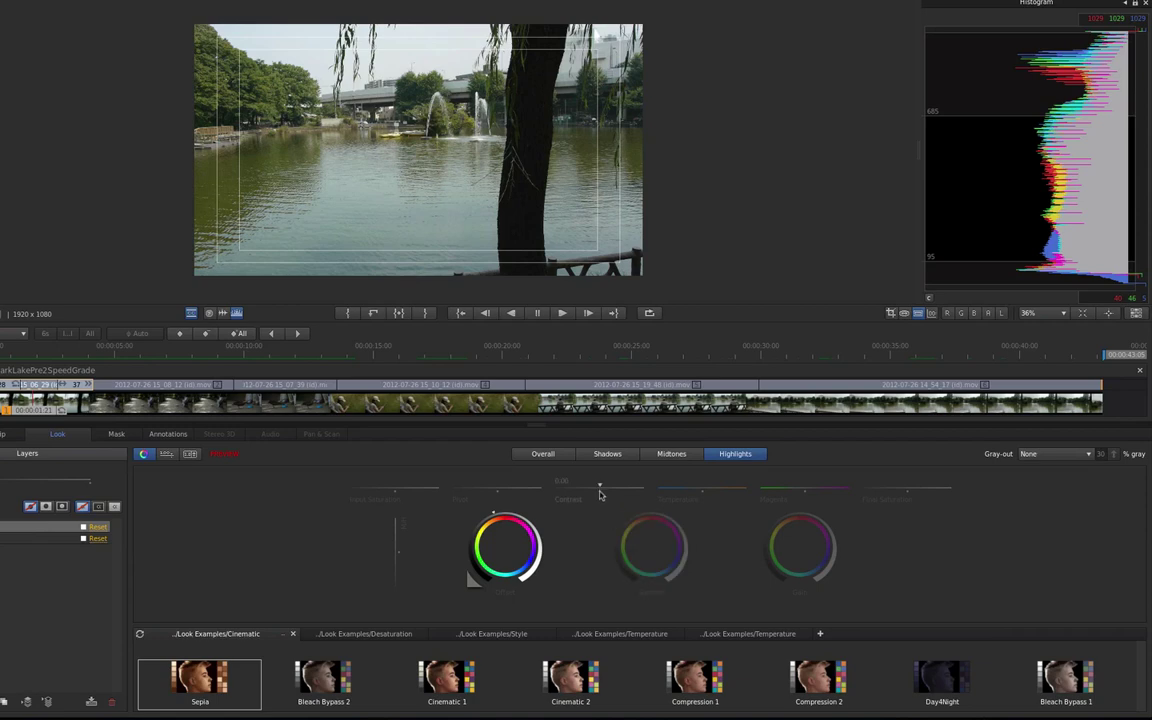
left_click_drag(601, 488, 603, 487)
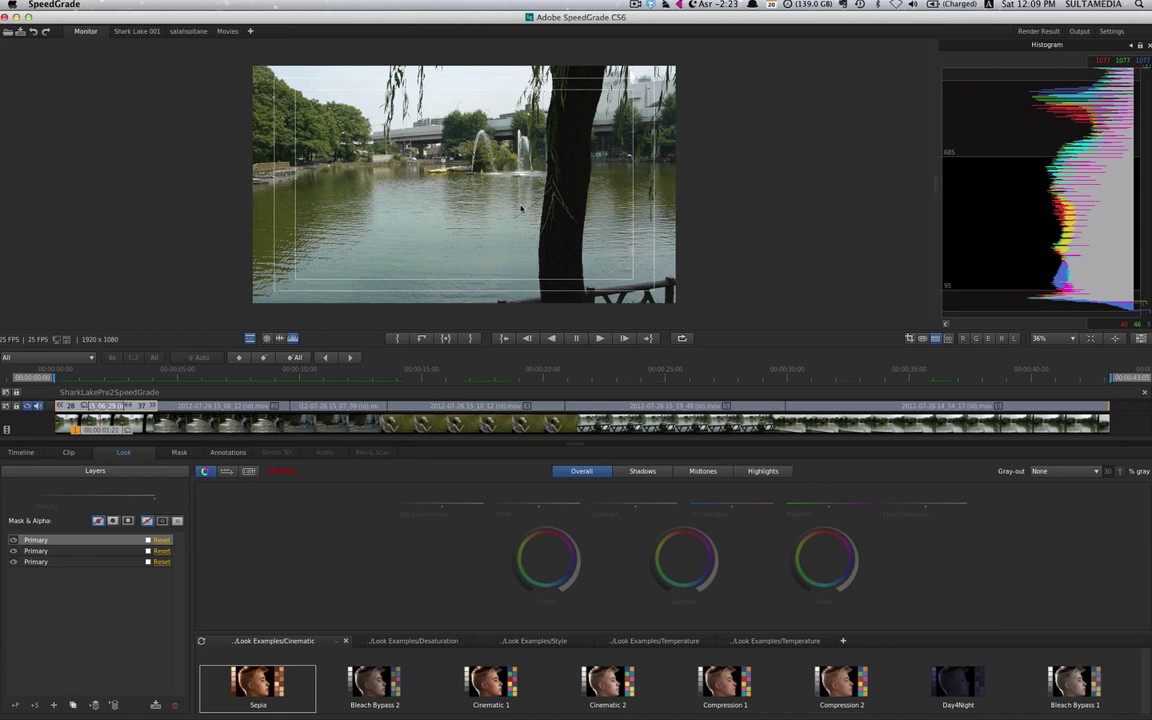
Fit the lake clip in the viewer at 75% and cool its temperature to -0.29.
left_click(1058, 338)
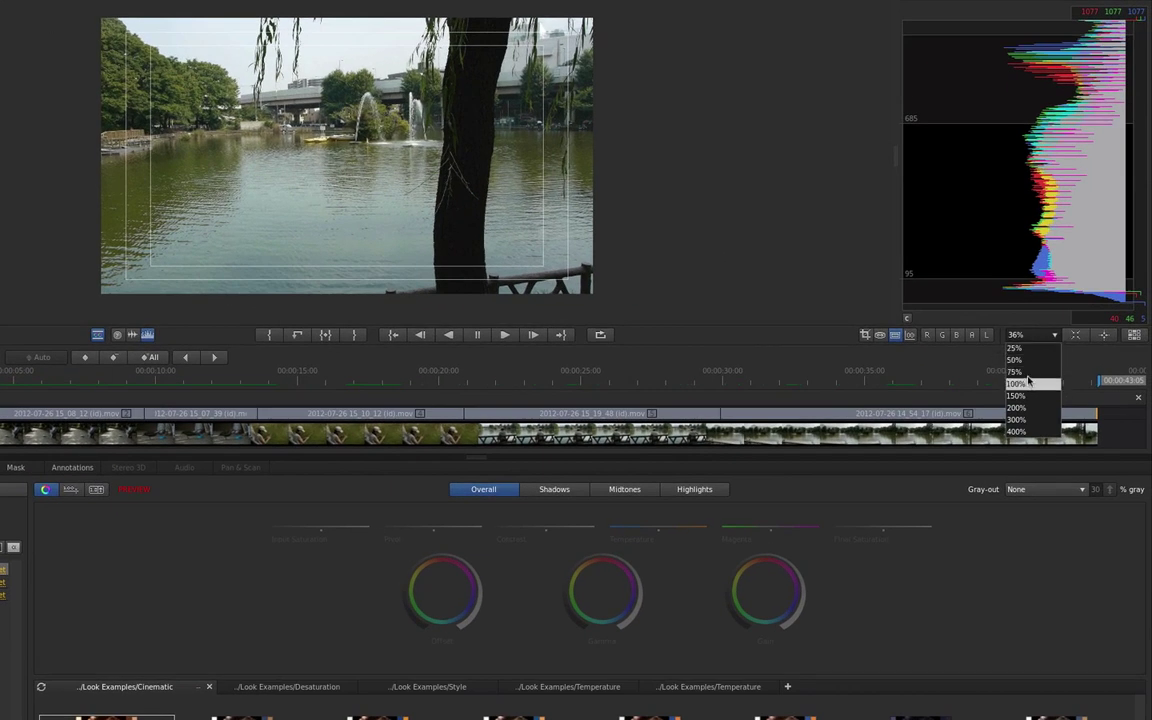
left_click(1028, 374)
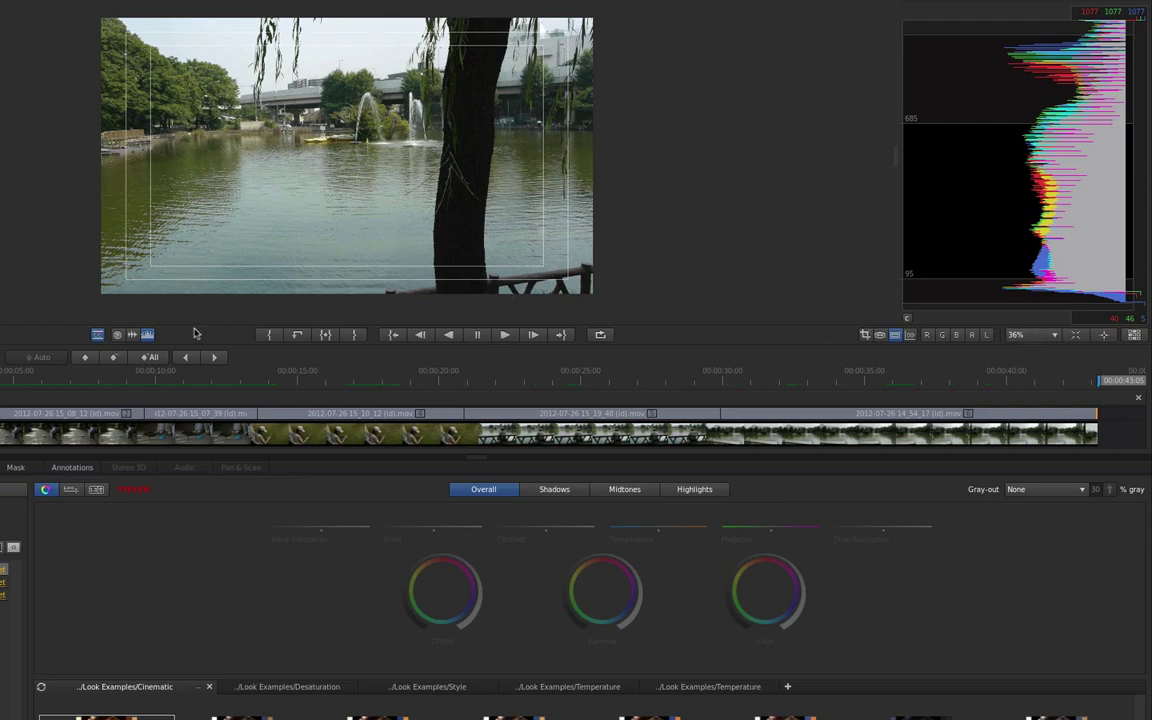
left_click(1102, 333)
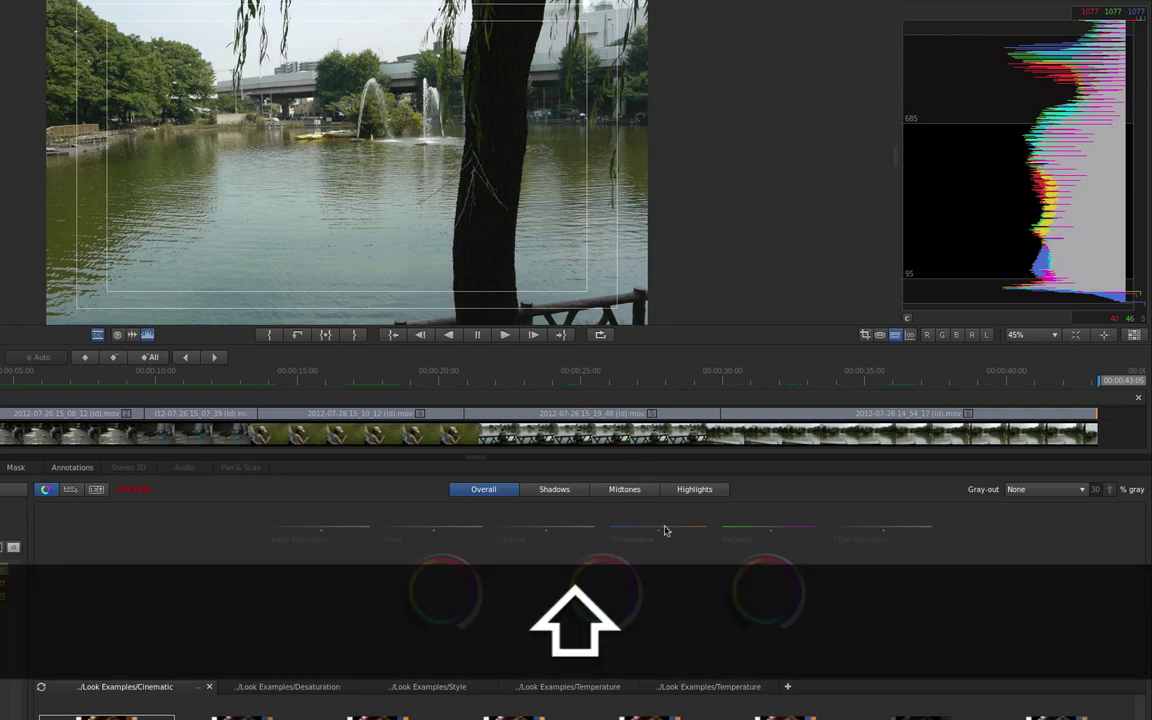
mouse_move(659, 527)
left_mouse_down()
mouse_move(630, 527)
mouse_move(677, 524)
mouse_move(657, 524)
left_mouse_up()
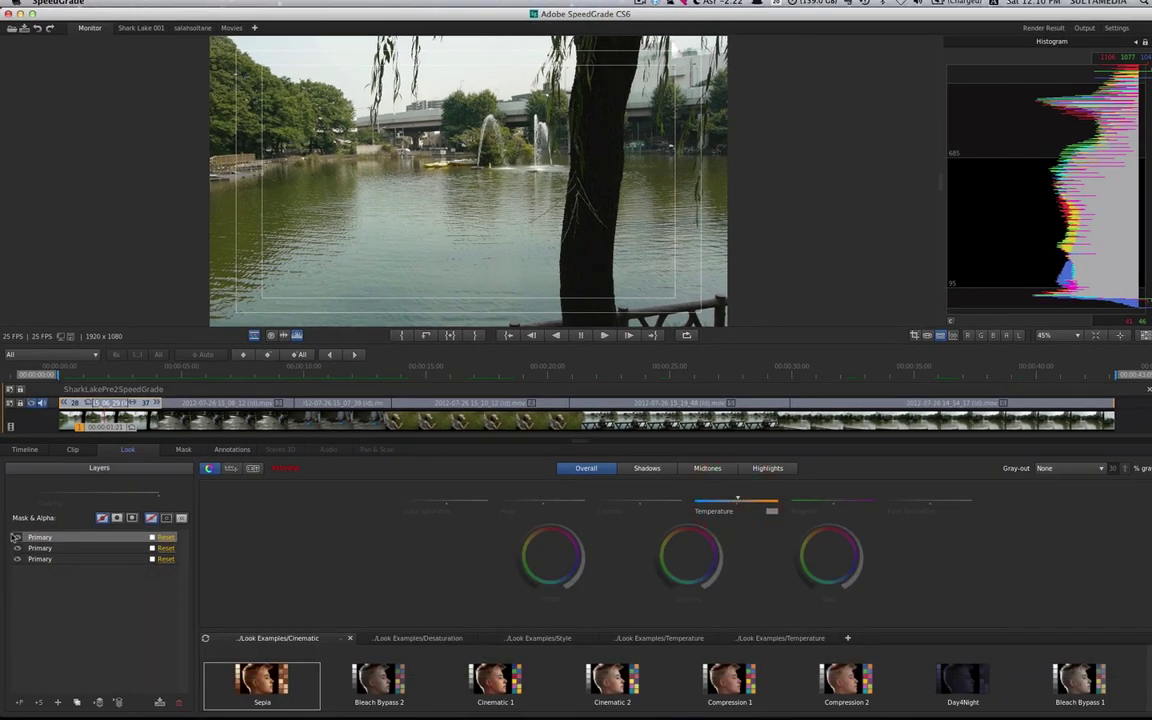
Compare the lake clip with its first primary layer off, delete the third primary layer, and go to the fisherman clip.
left_click(17, 538)
left_click(17, 538)
left_click(180, 703)
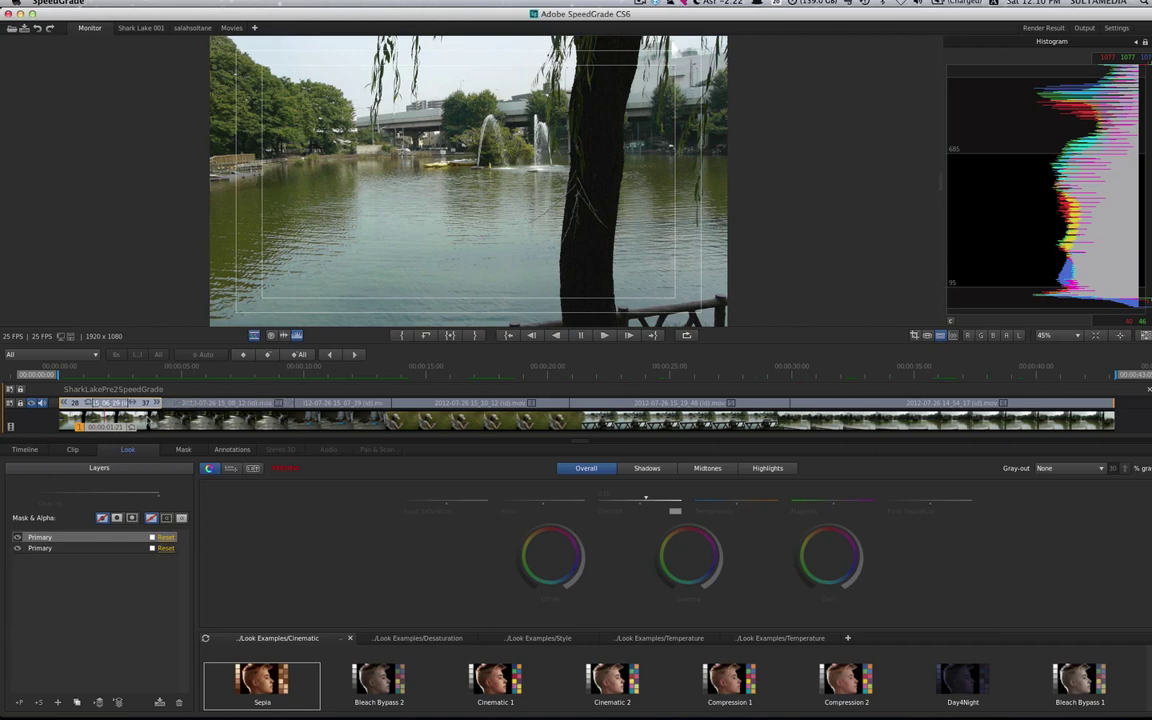
left_click_drag(115, 430, 662, 432)
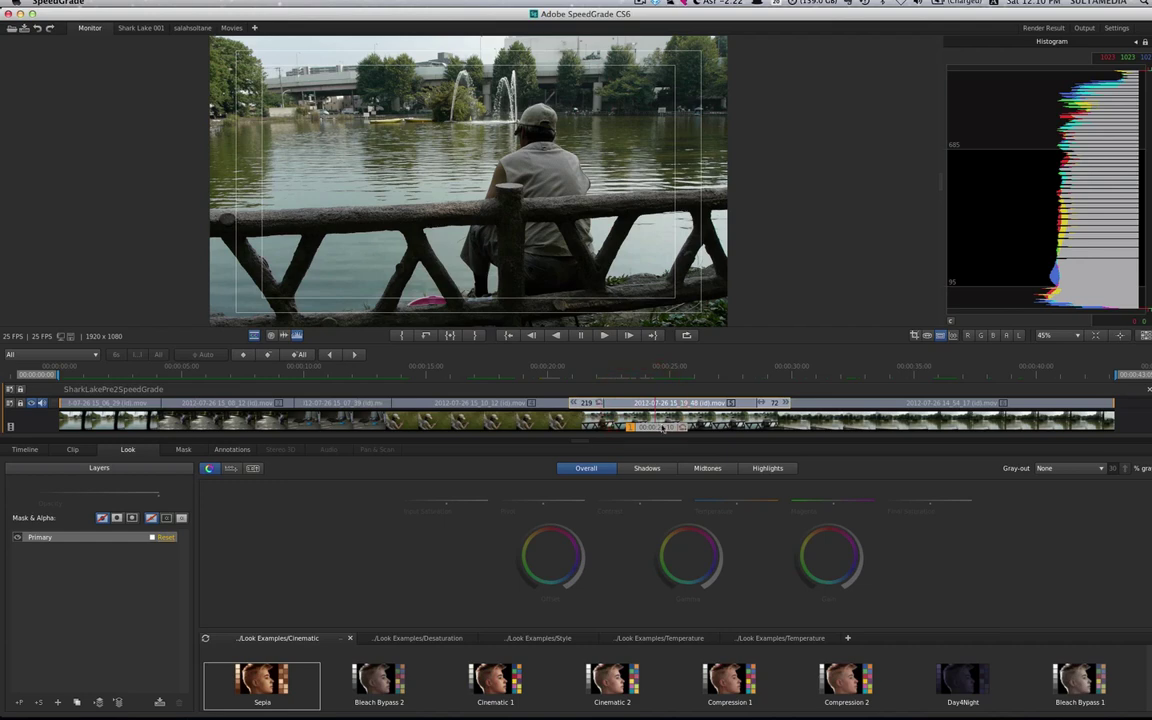
Select the fisherman clip, add a second primary layer, and select the first primary layer.
left_click(660, 420)
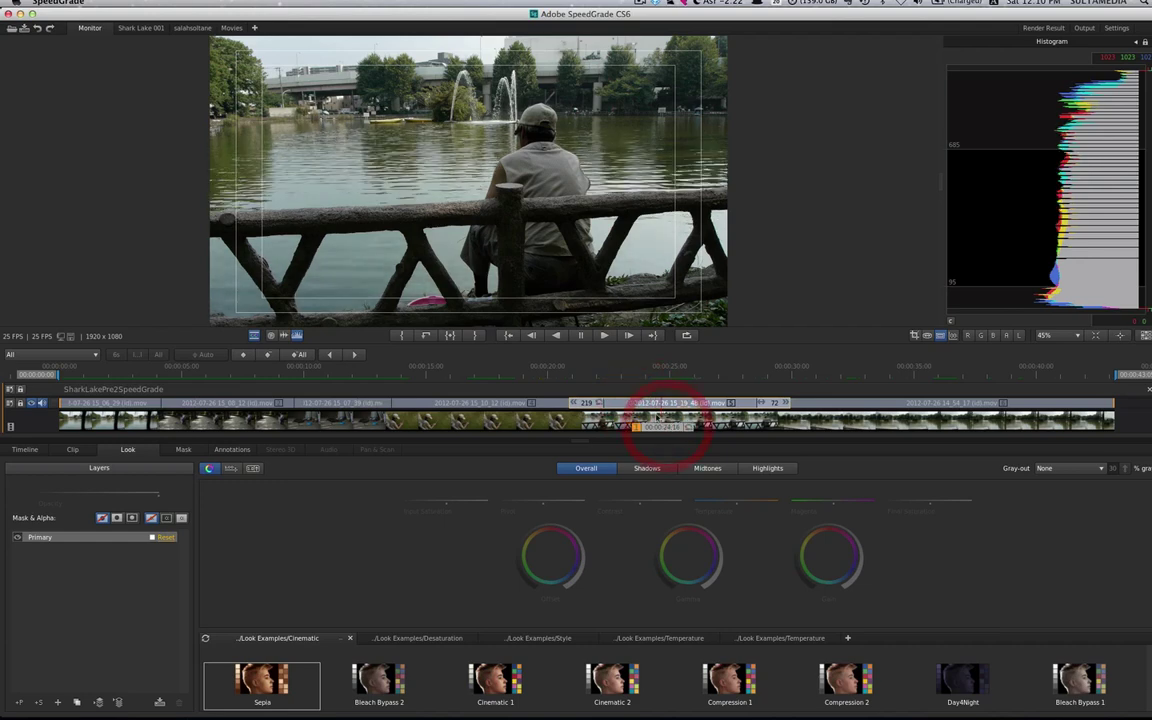
left_click(659, 429)
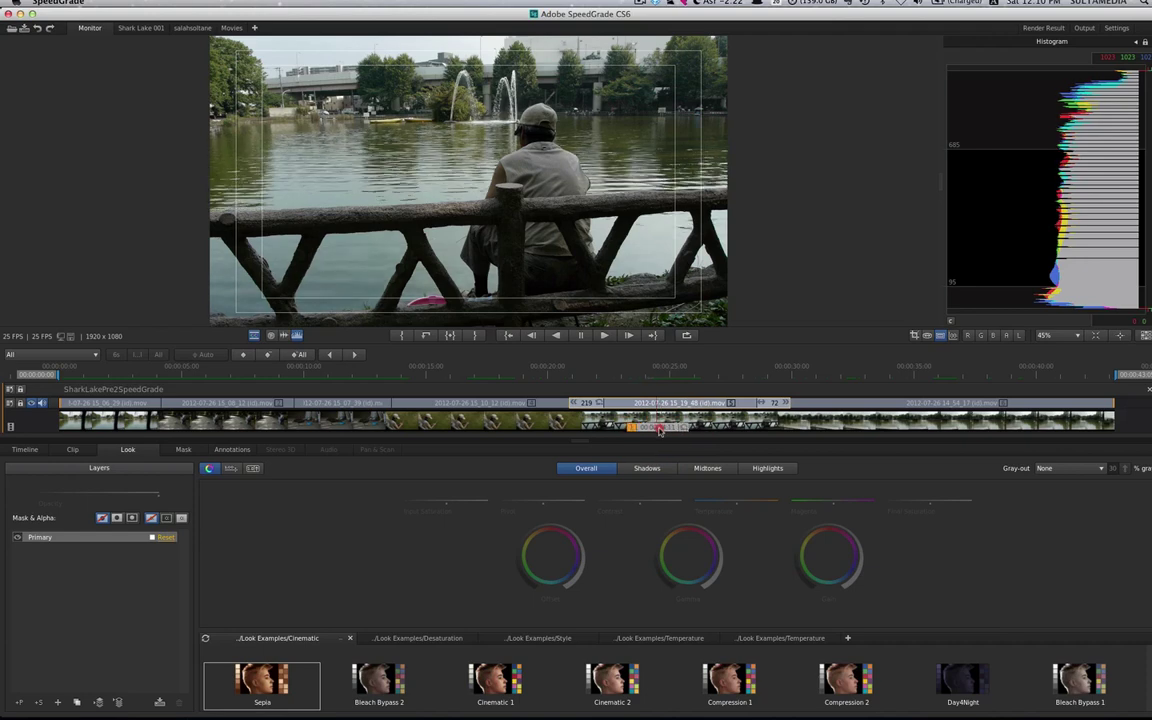
left_click(659, 429)
left_click(21, 704)
left_click(48, 537)
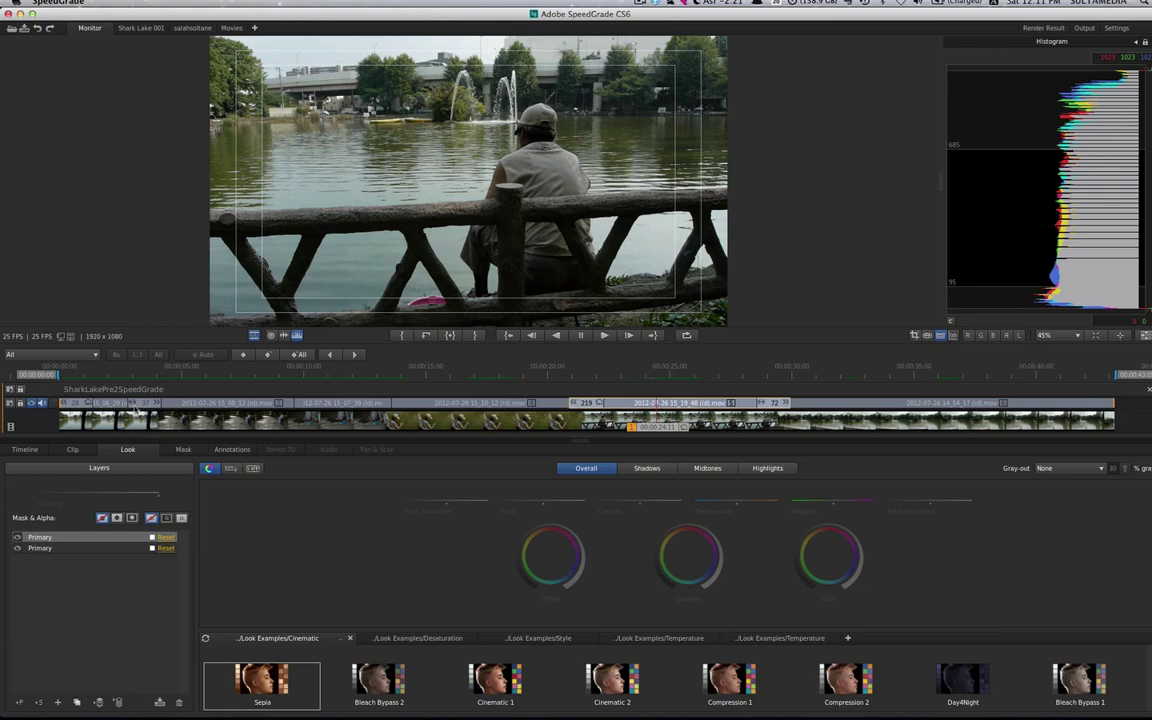
Step through the timeline clips' grades, ending on an earlier frame of the pond clip.
left_click(116, 405)
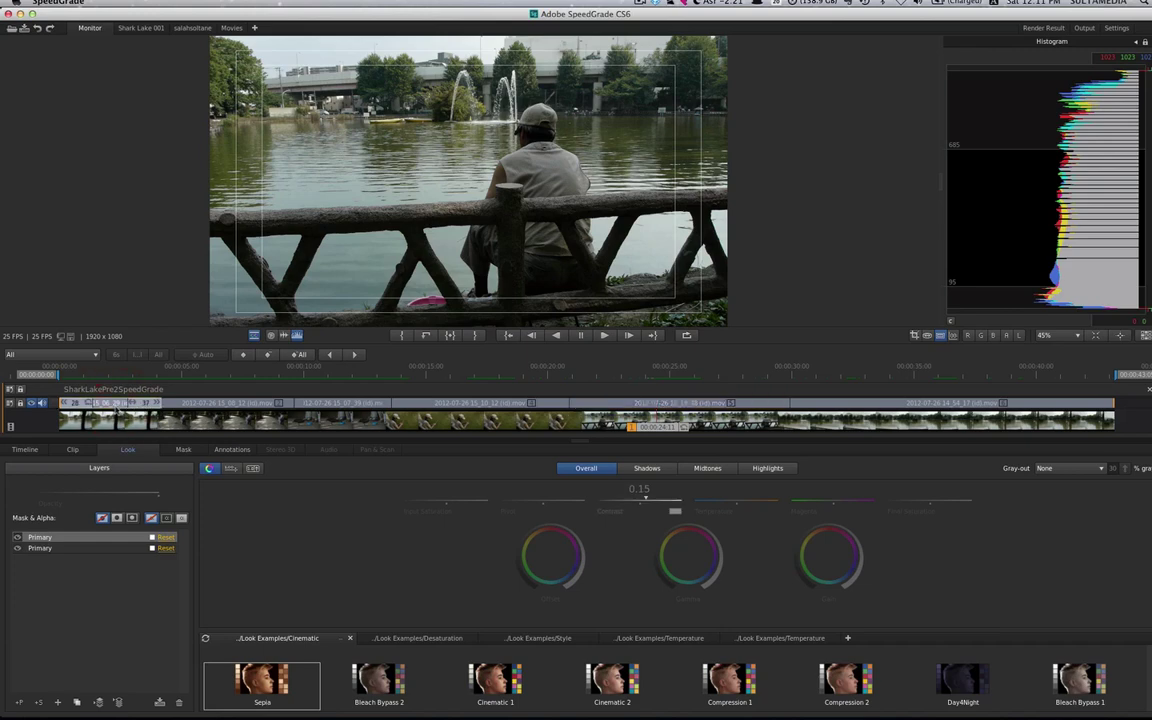
left_click(487, 405)
left_click(660, 404)
left_click(345, 416)
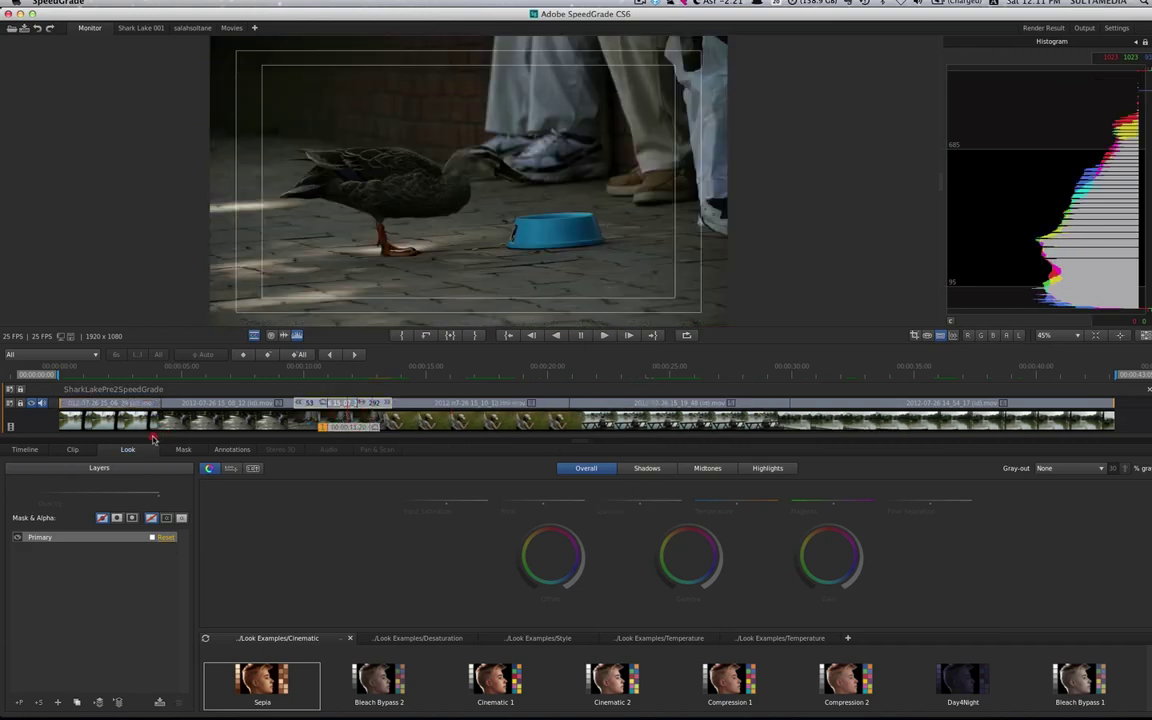
left_click(141, 403)
left_click(111, 428)
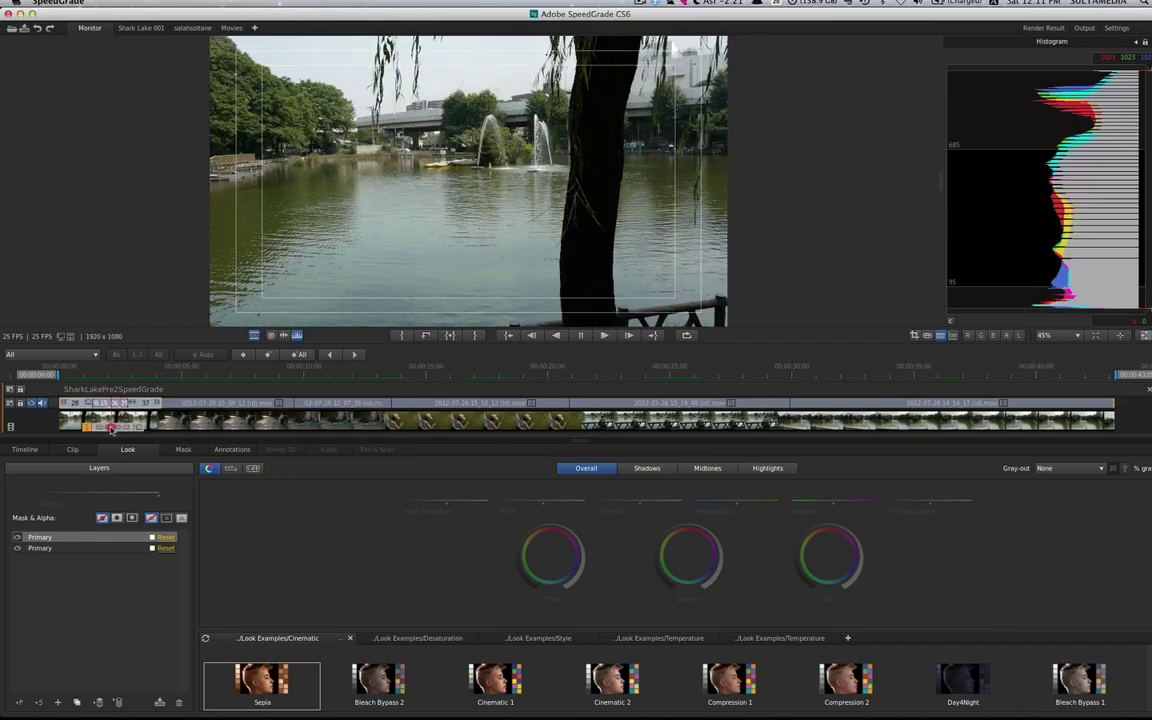
left_click(108, 424)
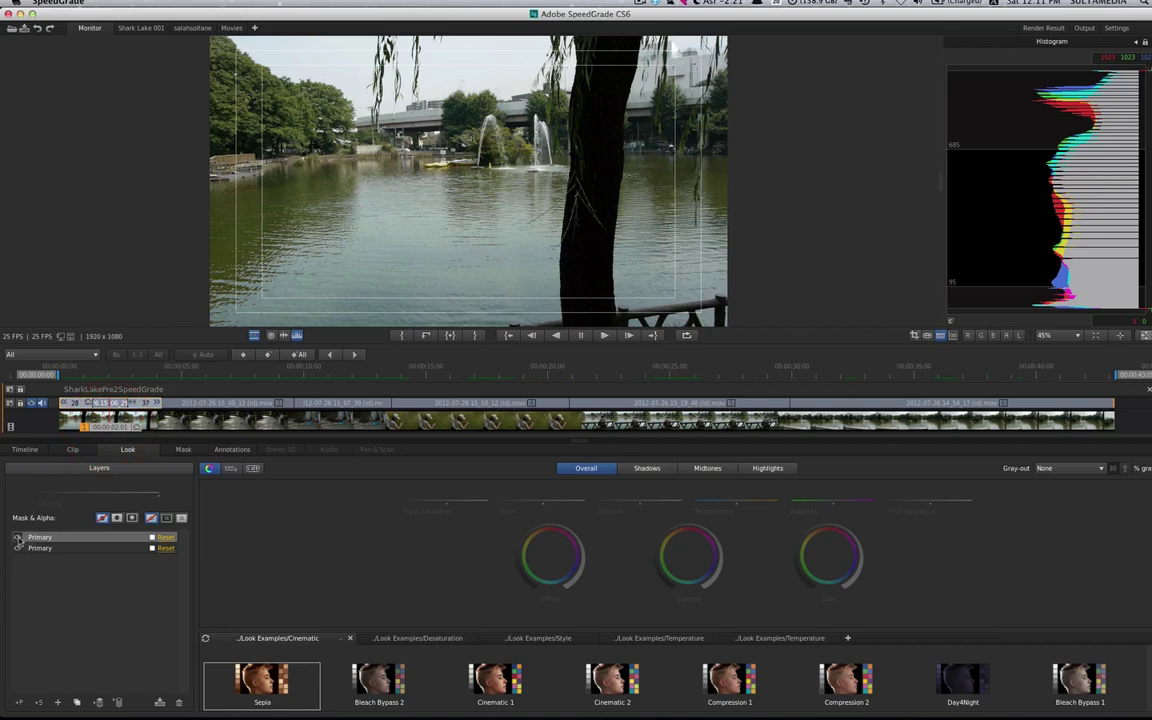
Compare the pond clip with and without its first Primary layer, then move to the fisherman clip.
left_click(17, 541)
key("super+z")
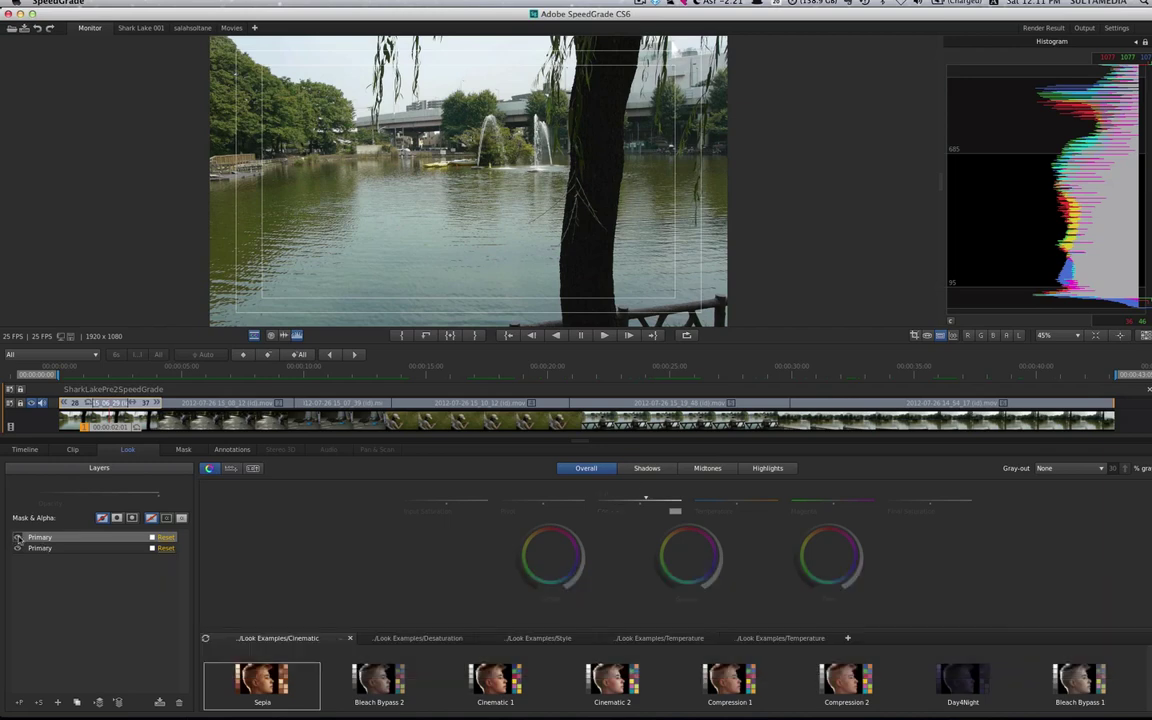
left_click(17, 538)
left_click(17, 538)
left_click_drag(111, 430, 675, 412)
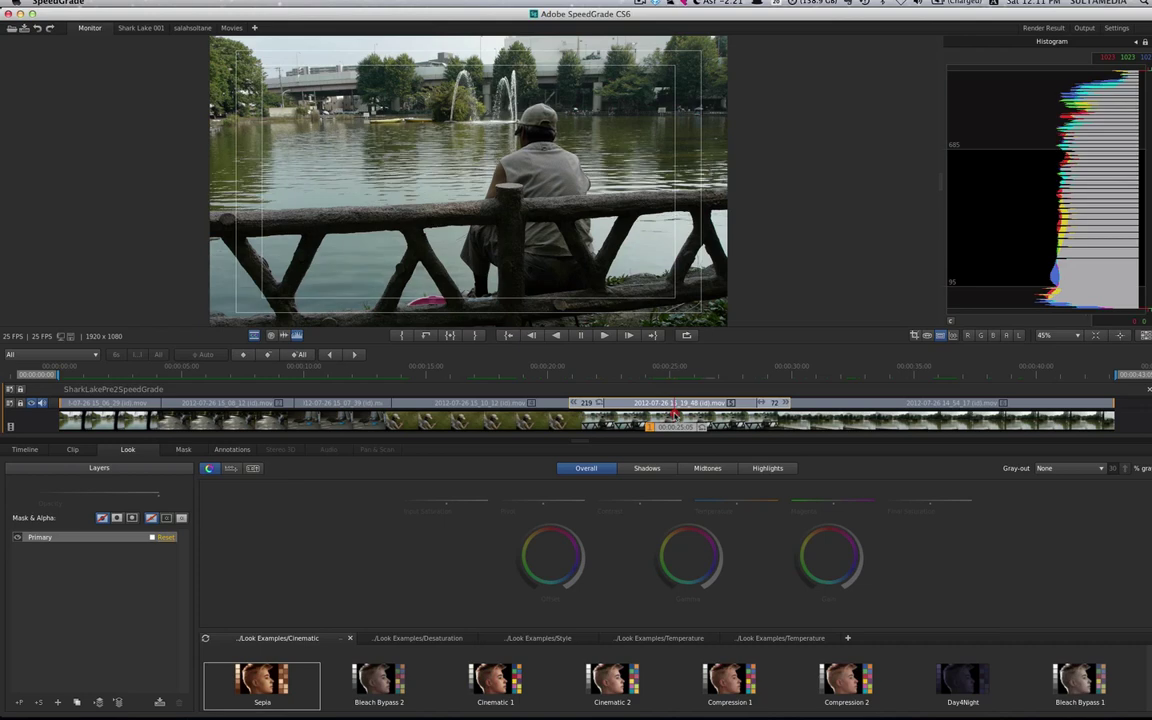
Paste a second Primary layer onto the fisherman clip and raise contrast to 0.17.
left_click(675, 412)
key("ctrl+v")
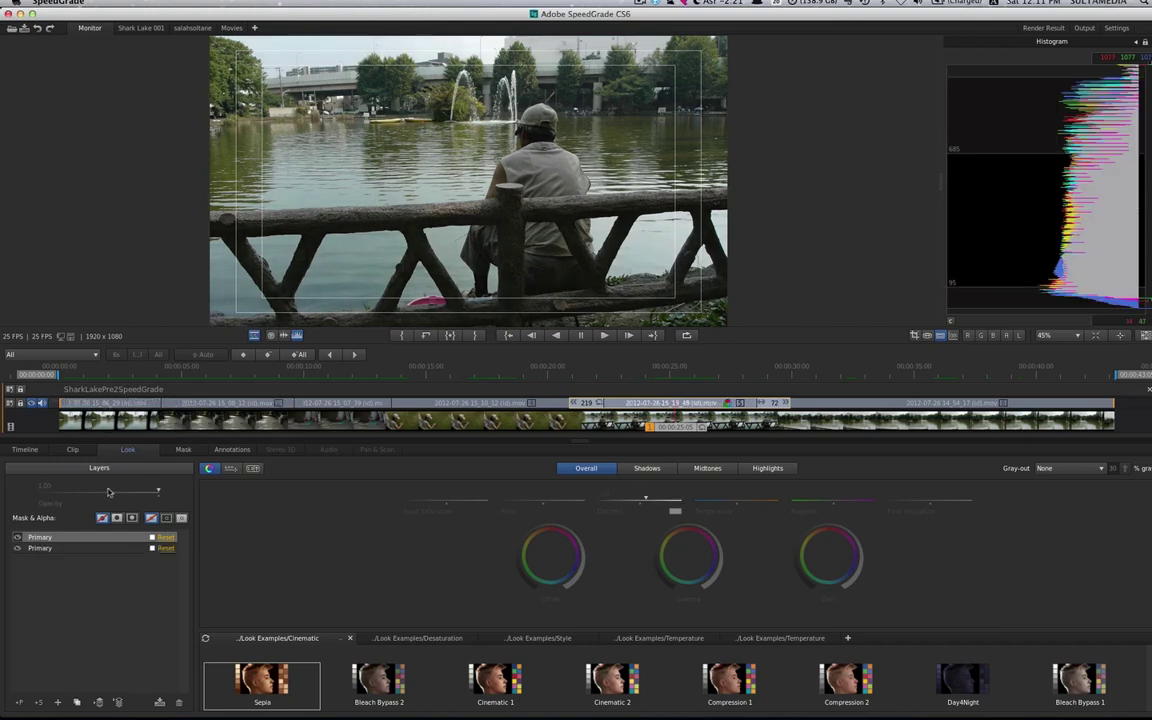
left_click(17, 540)
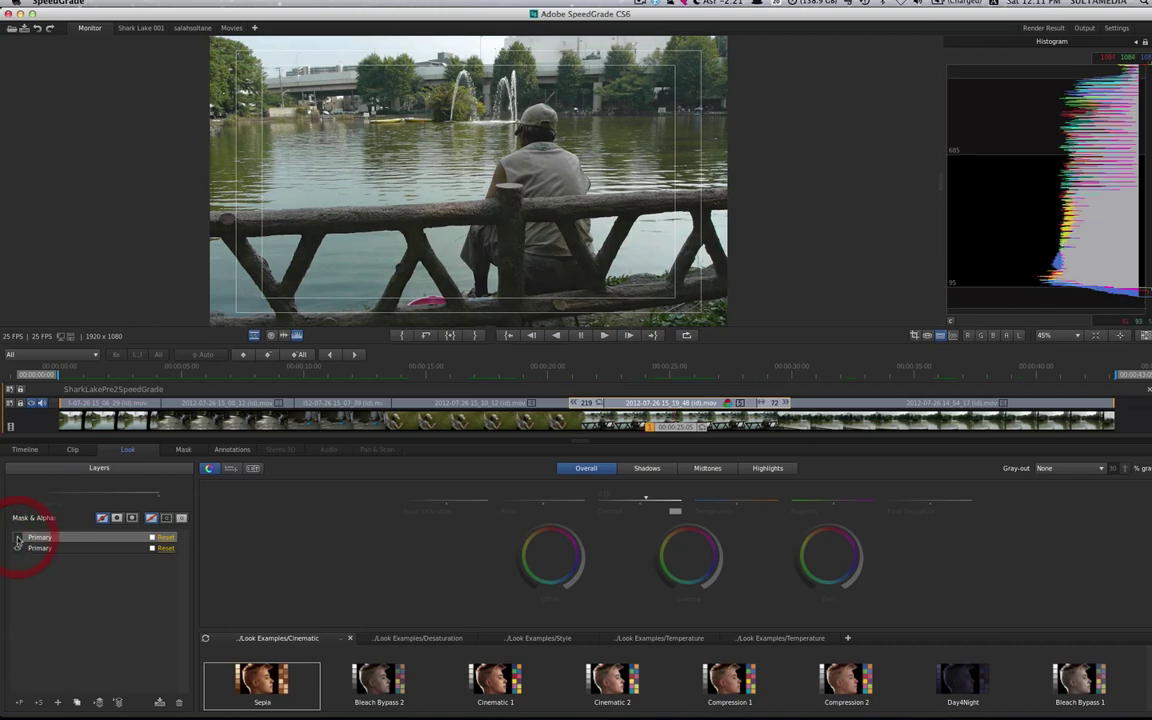
left_click(17, 540)
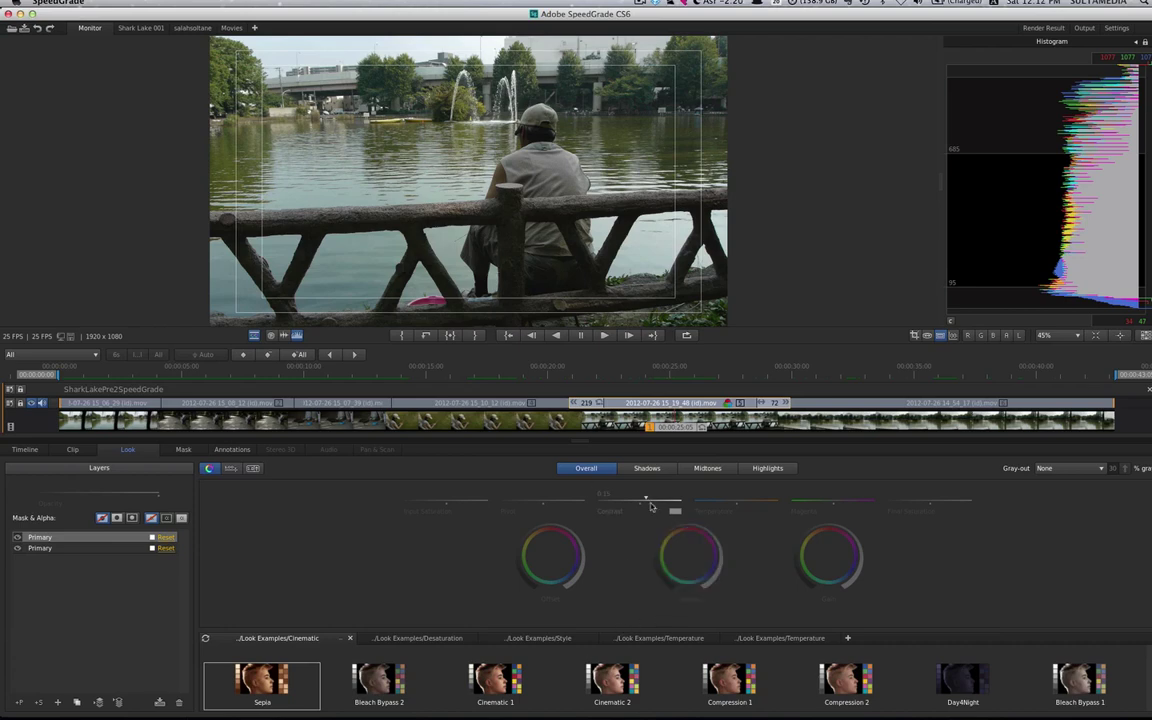
left_click_drag(645, 500, 647, 499)
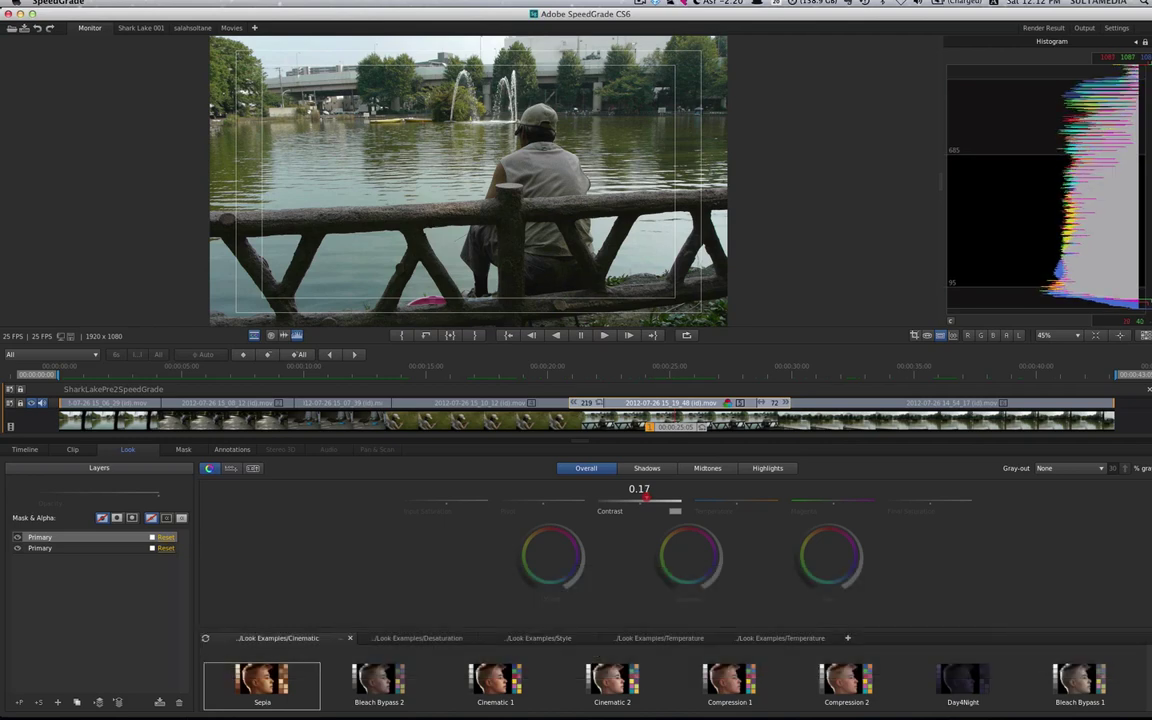
In the overall tonal range, try an offset colour shift, undo it, and shift the gain colour balance instead.
left_click(585, 469)
left_click(591, 474)
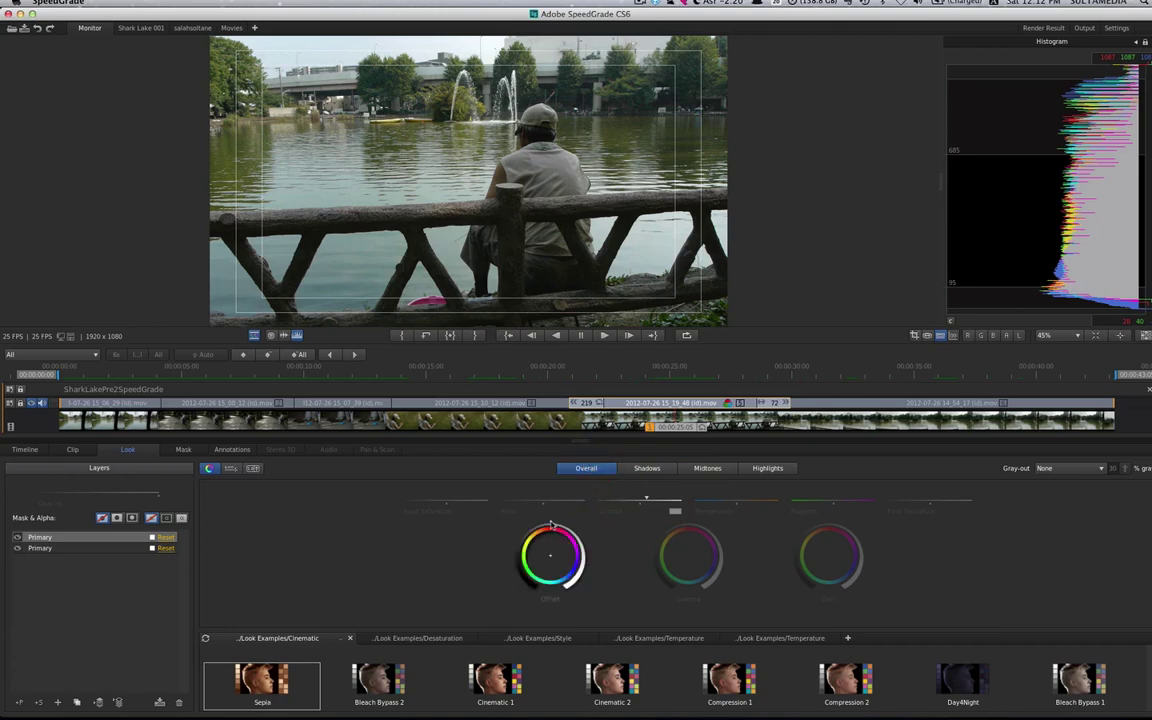
left_click_drag(551, 524, 563, 532)
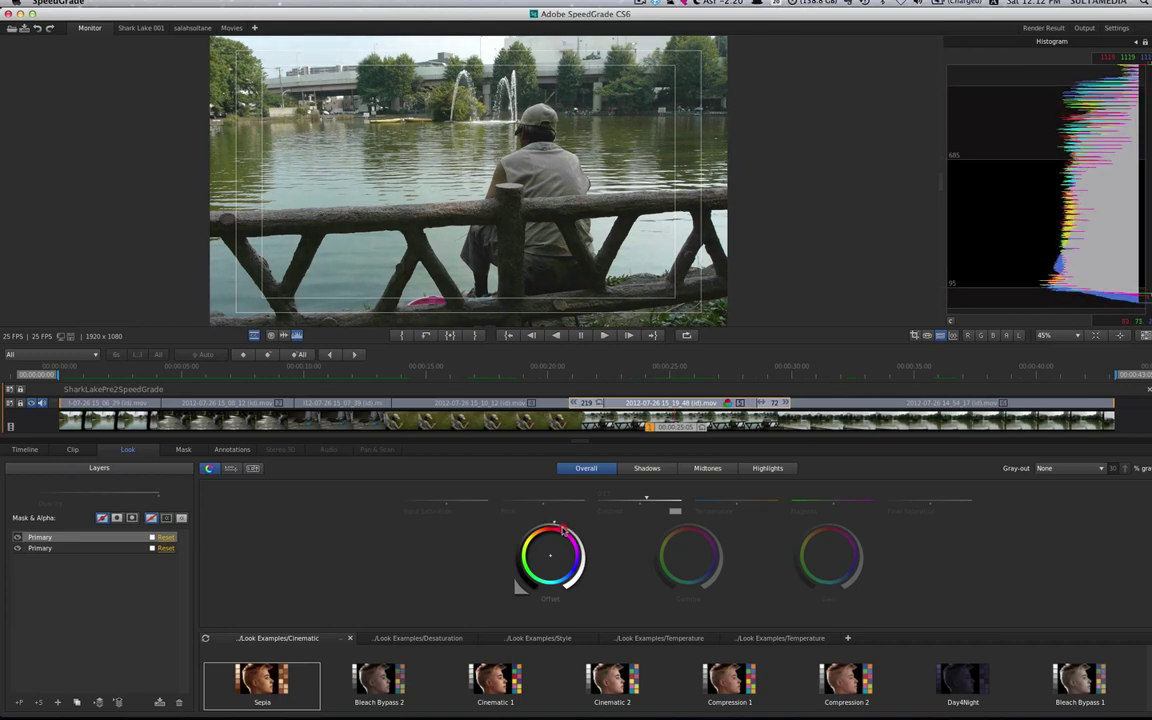
key("super+z")
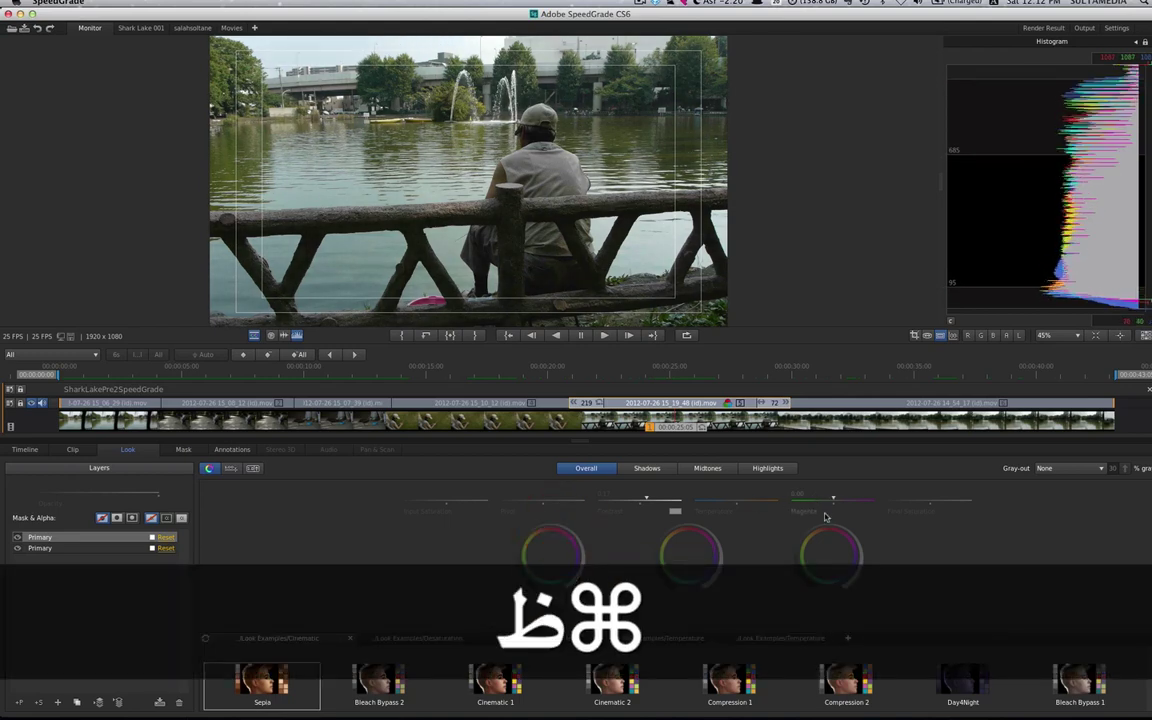
mouse_move(830, 524)
left_mouse_down()
mouse_move(853, 531)
mouse_move(846, 522)
left_mouse_up()
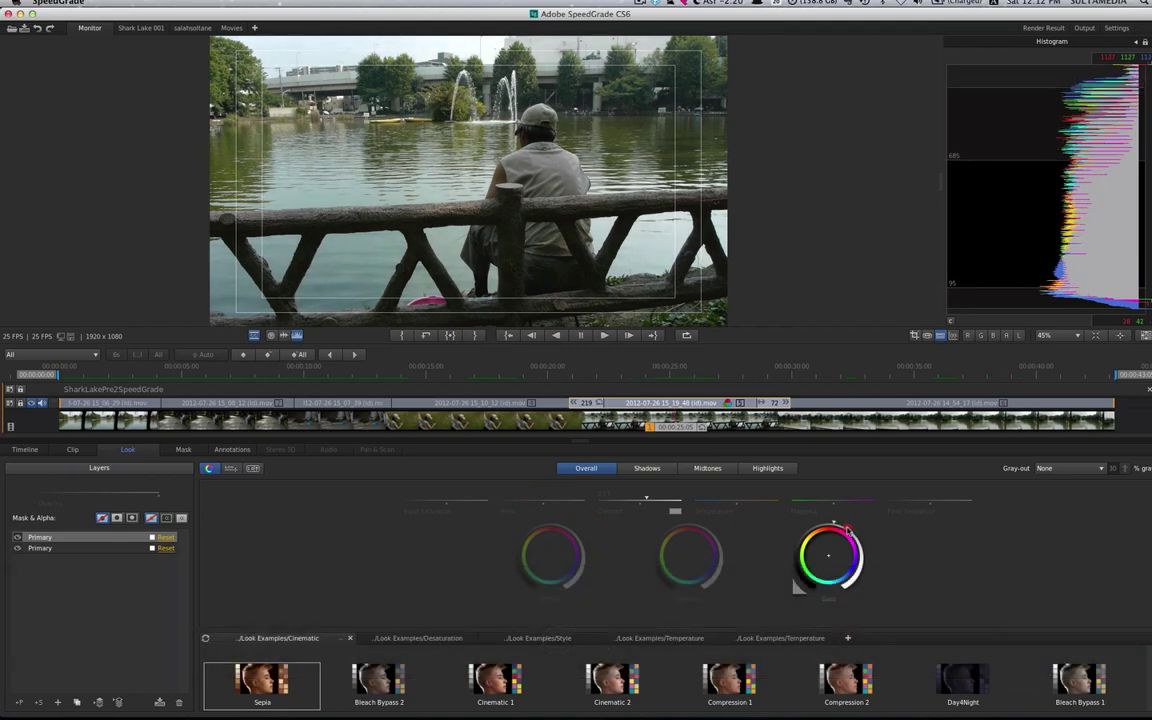
Compare against the first clip's look, return to the fisherman clip, then select the last clip.
left_click(97, 403)
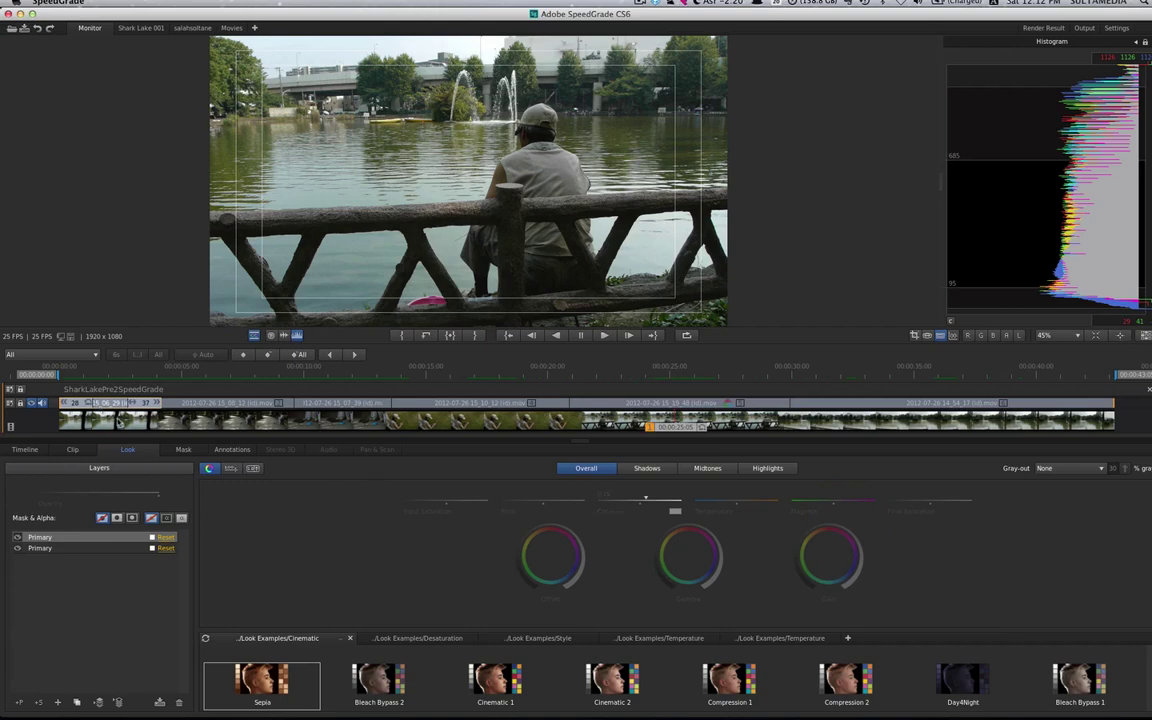
left_click(86, 418)
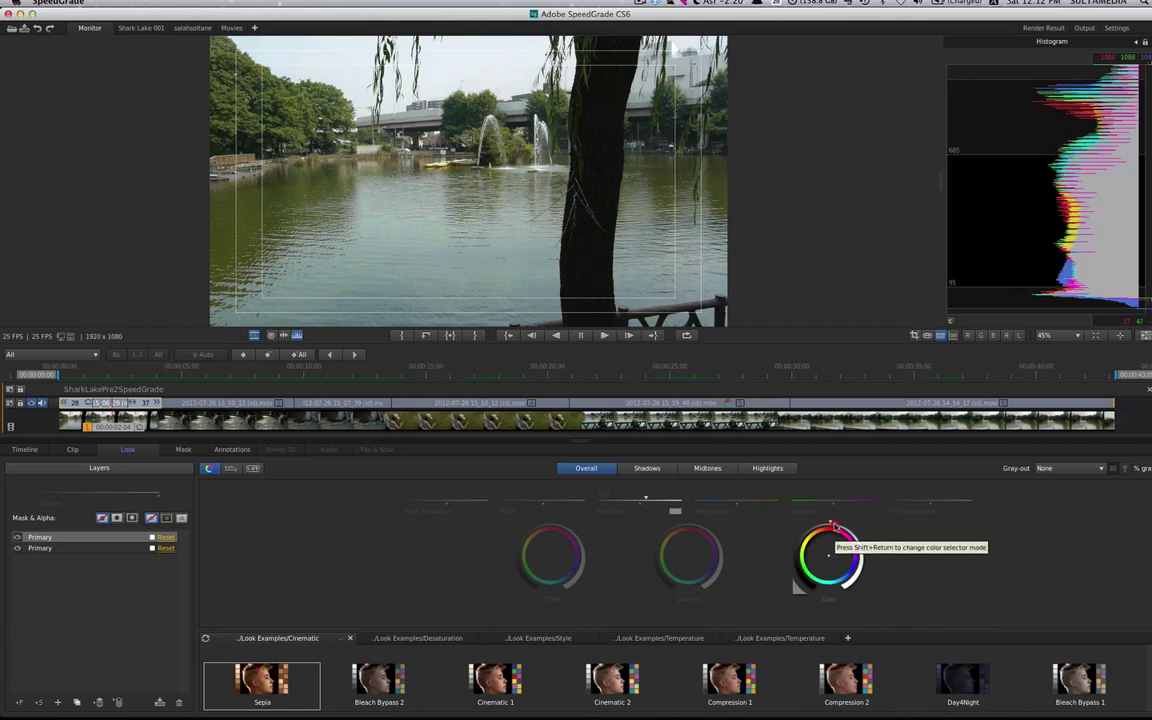
left_click(669, 401)
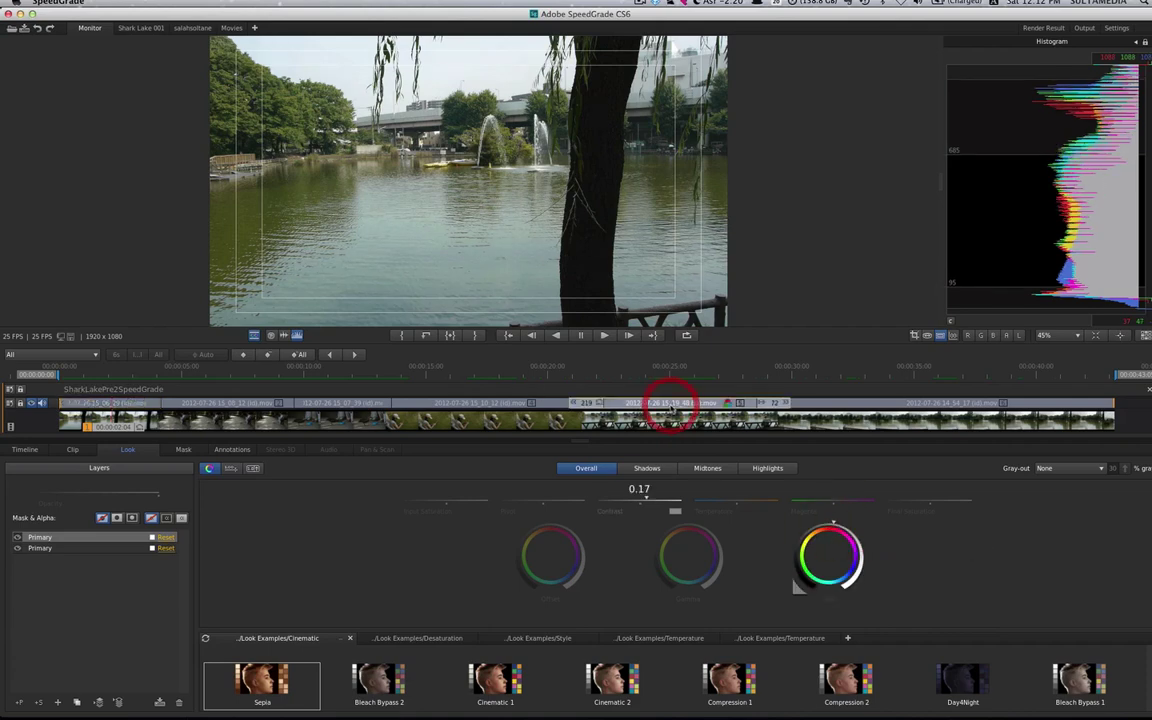
left_click(912, 403)
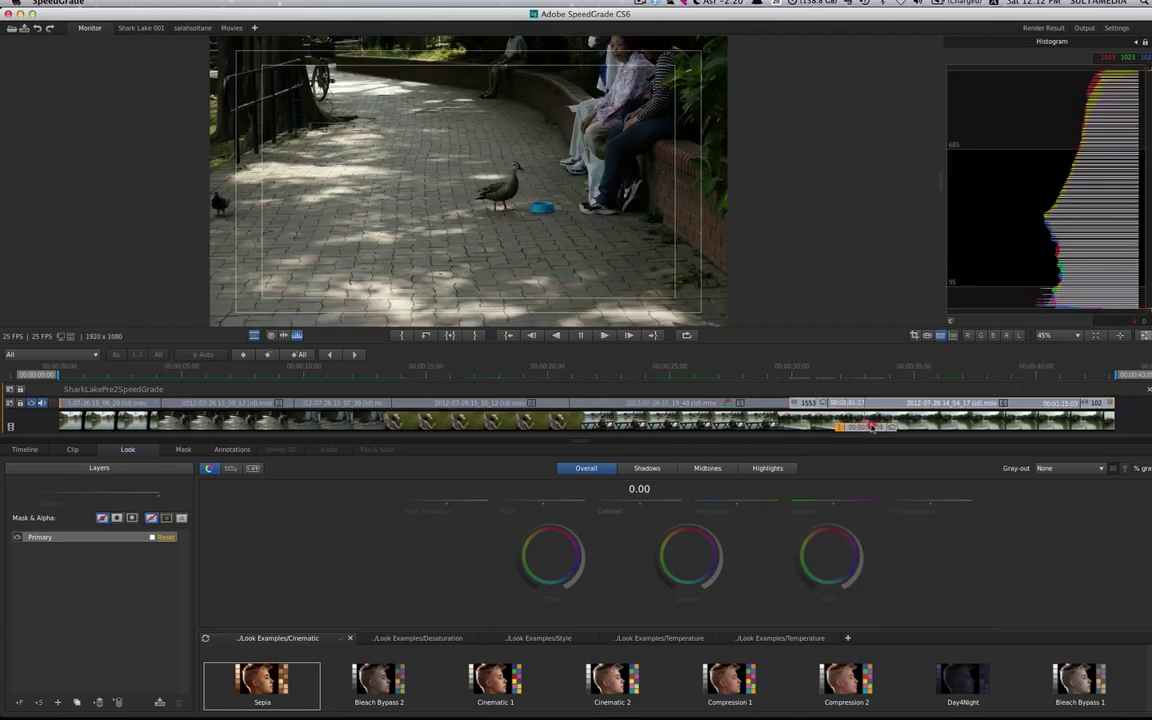
Pick a frame in the final fountain lake clip and raise its overall offset.
left_click(907, 430)
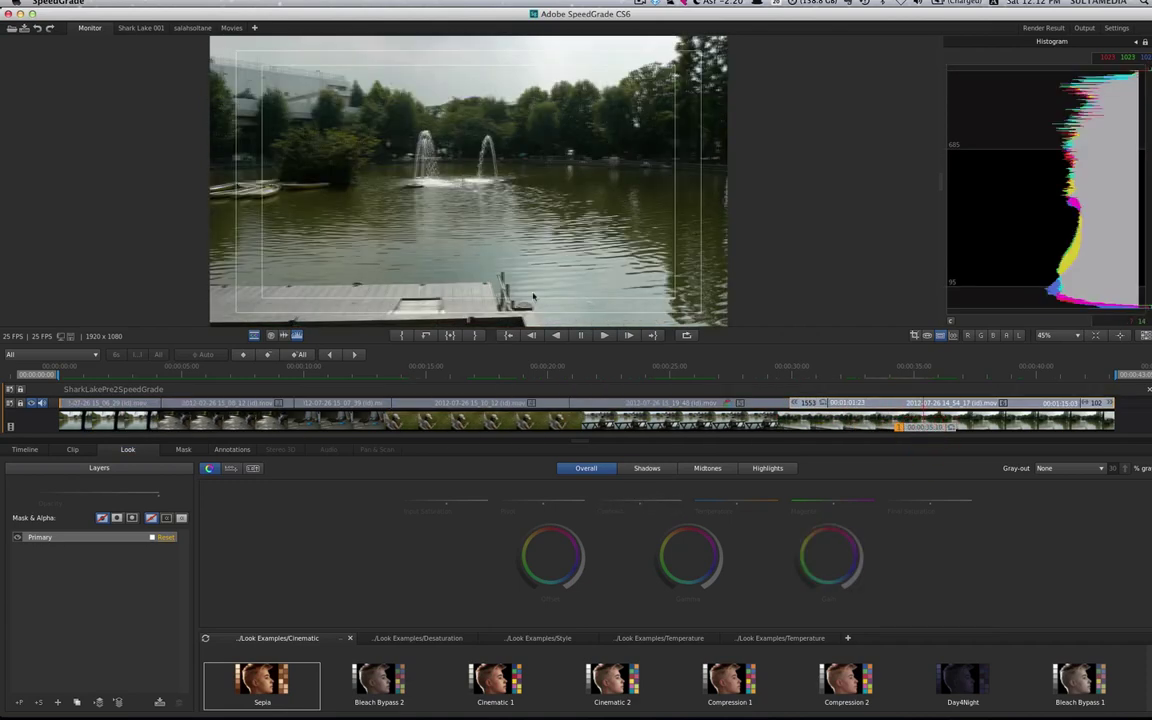
left_click(948, 427)
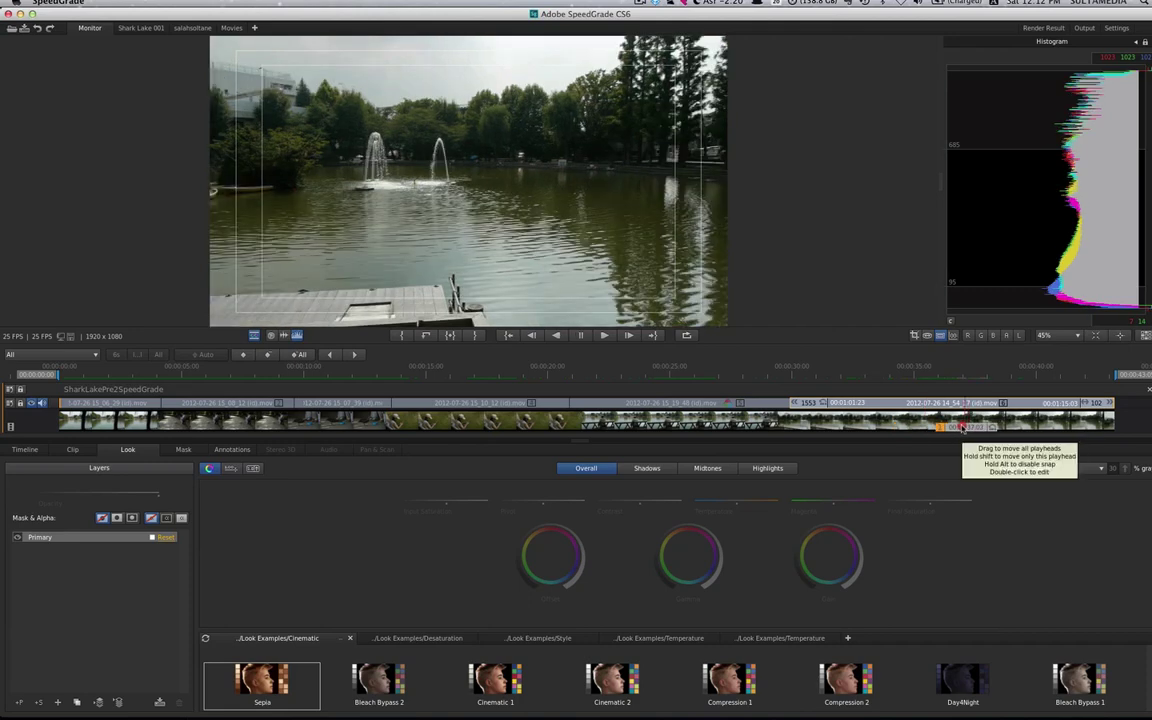
left_click(958, 425)
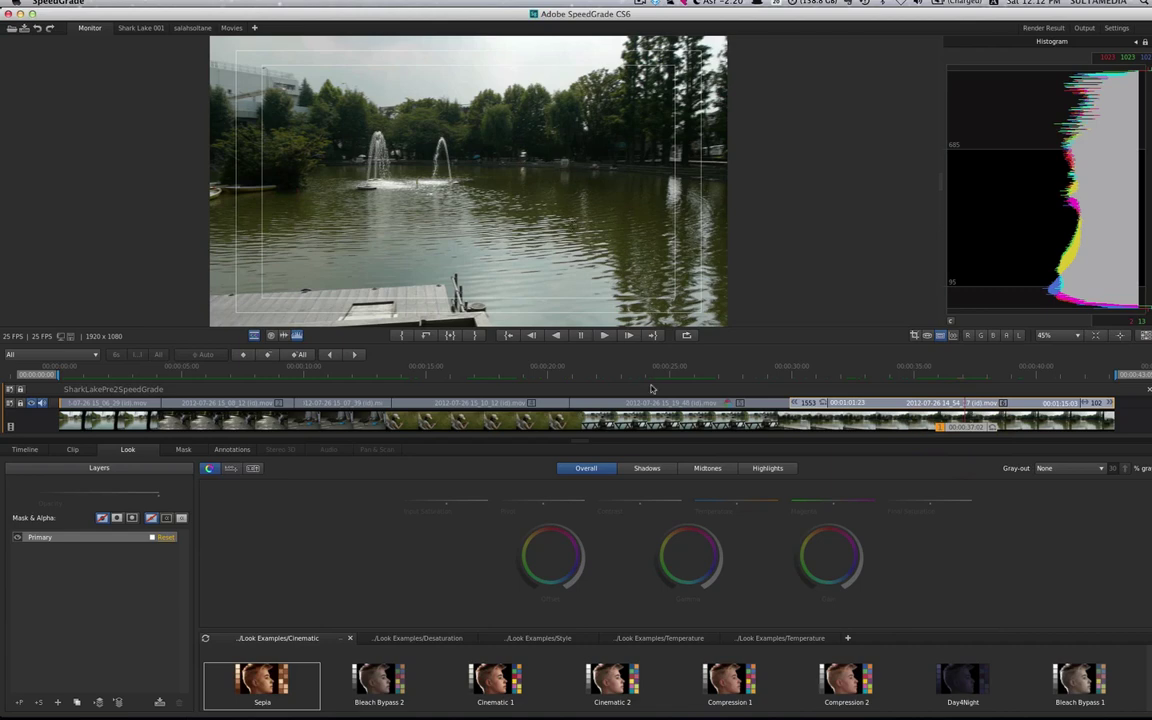
left_click(647, 468)
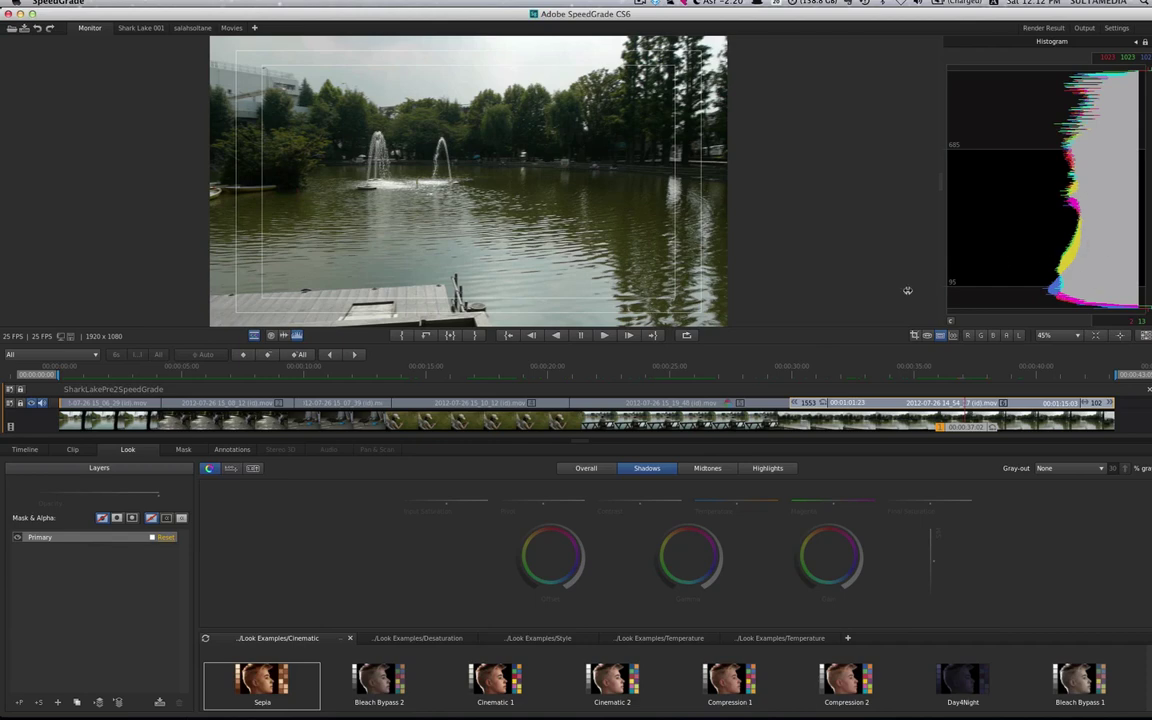
left_click(586, 468)
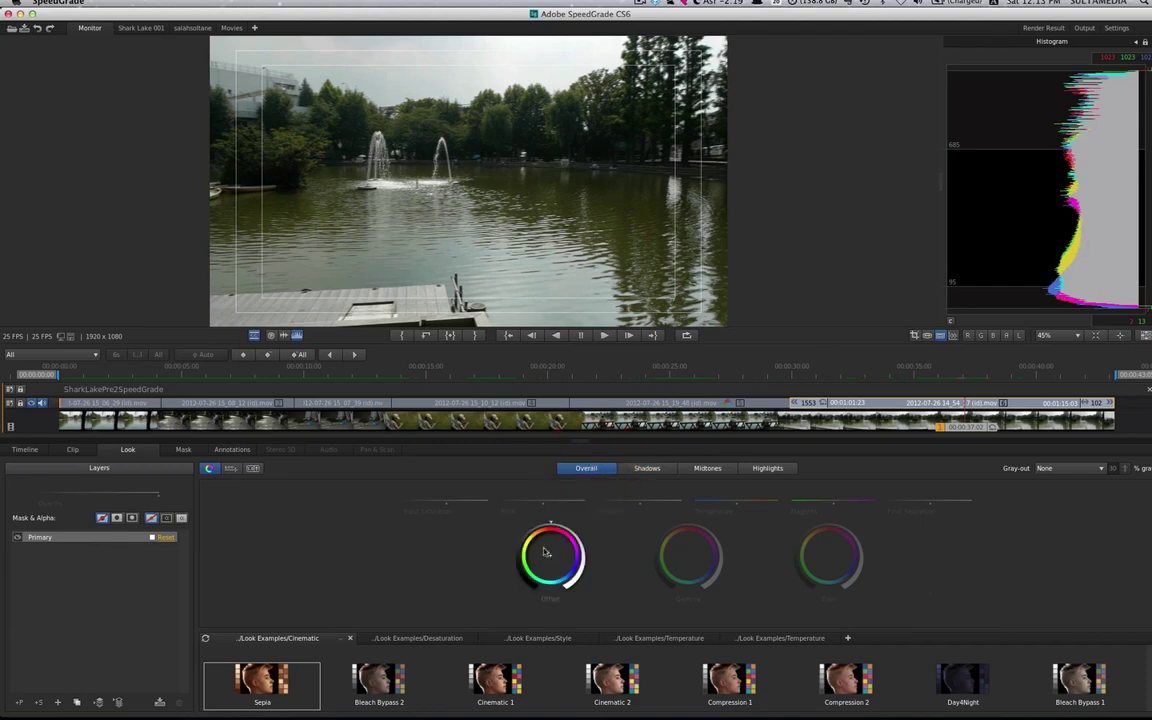
left_click_drag(551, 524, 580, 546)
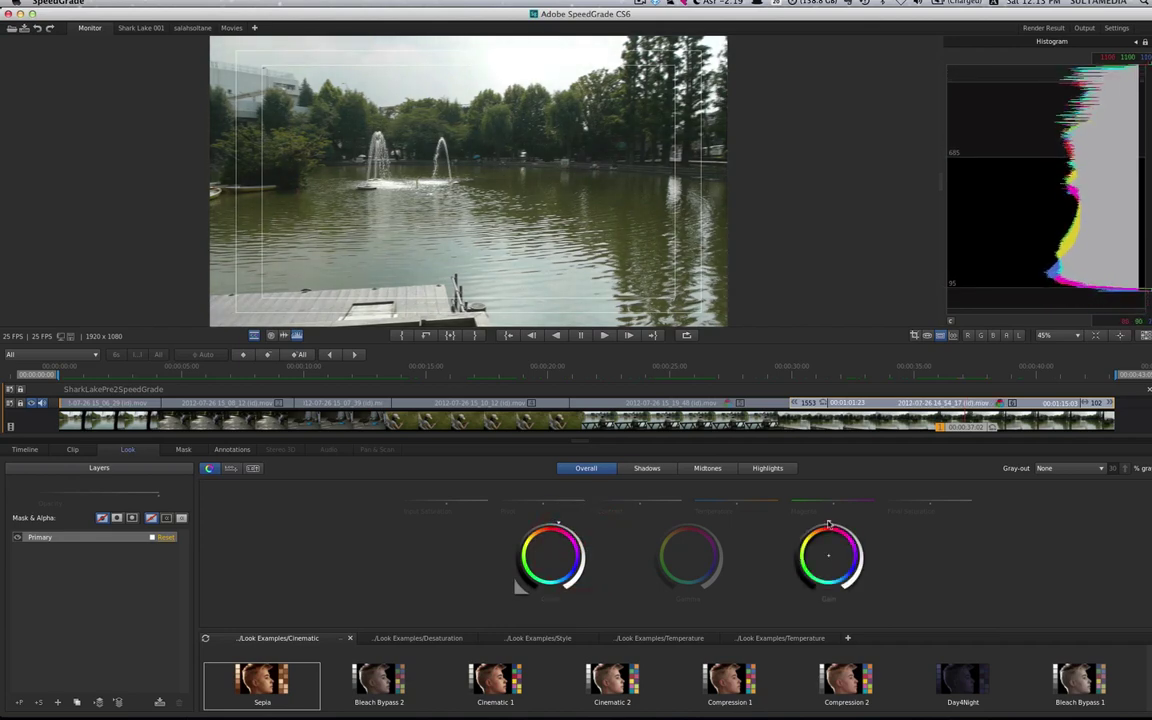
Lower then partly restore the overall gain, shift the gamma colour balance, and brighten the offset.
left_click_drag(828, 522, 715, 546)
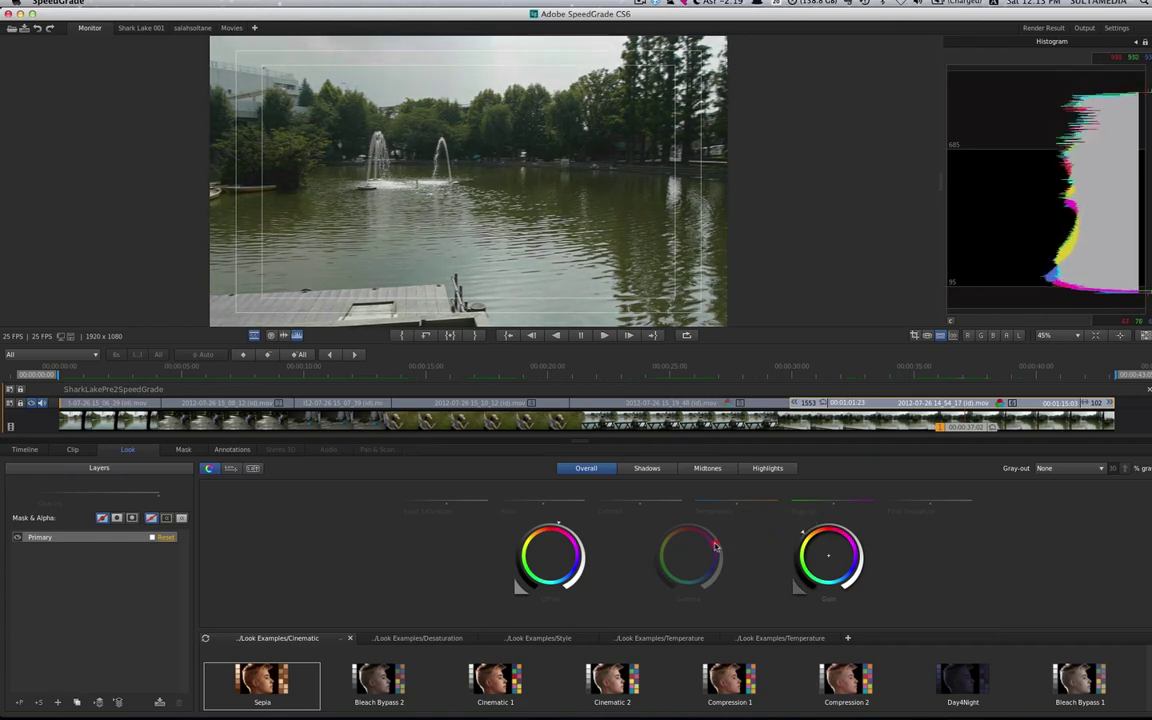
left_click_drag(715, 546, 761, 545)
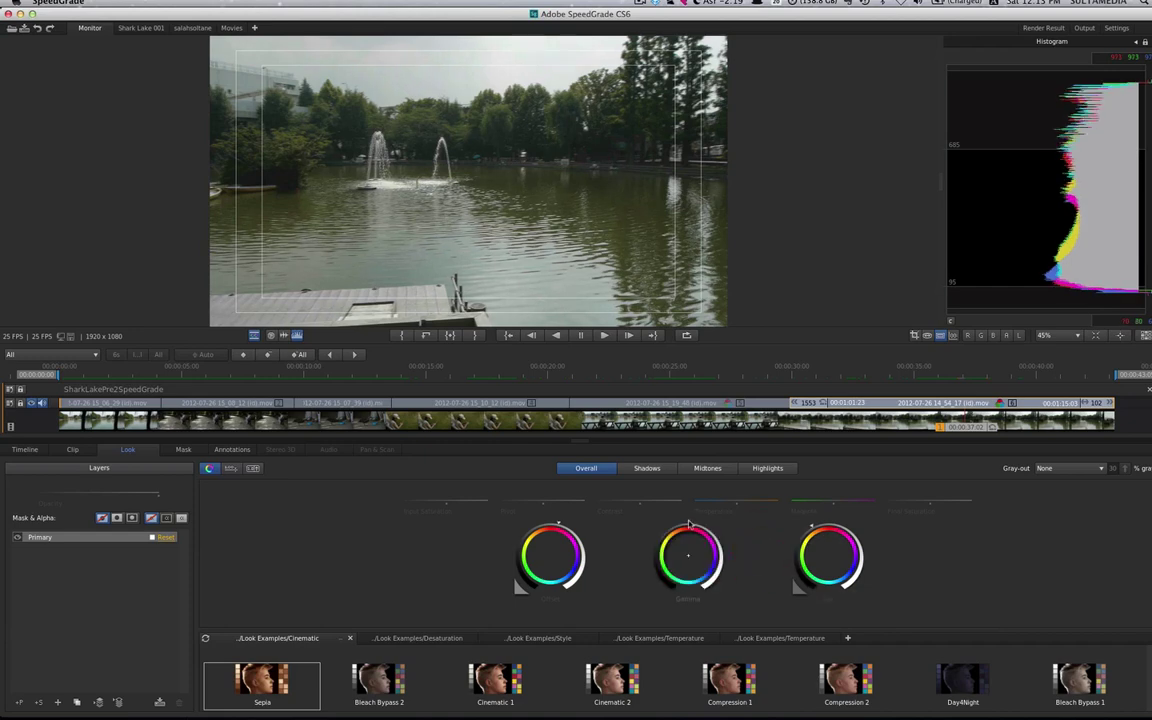
left_click_drag(688, 524, 657, 525)
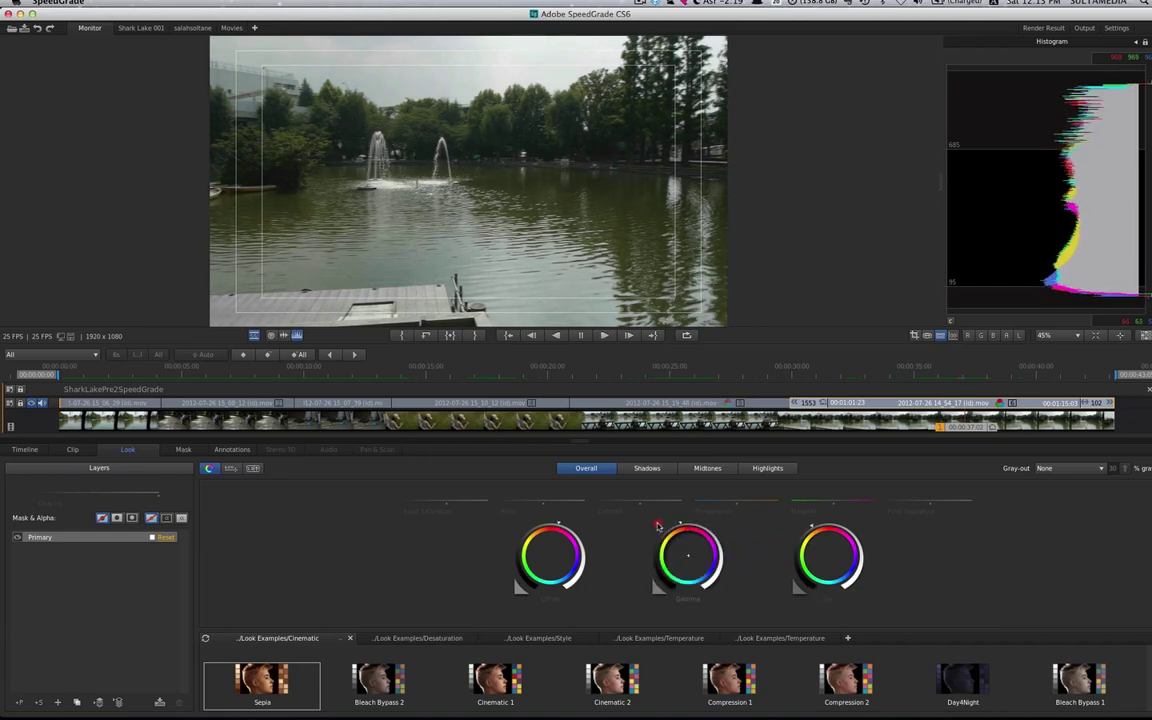
left_click_drag(558, 527, 575, 535)
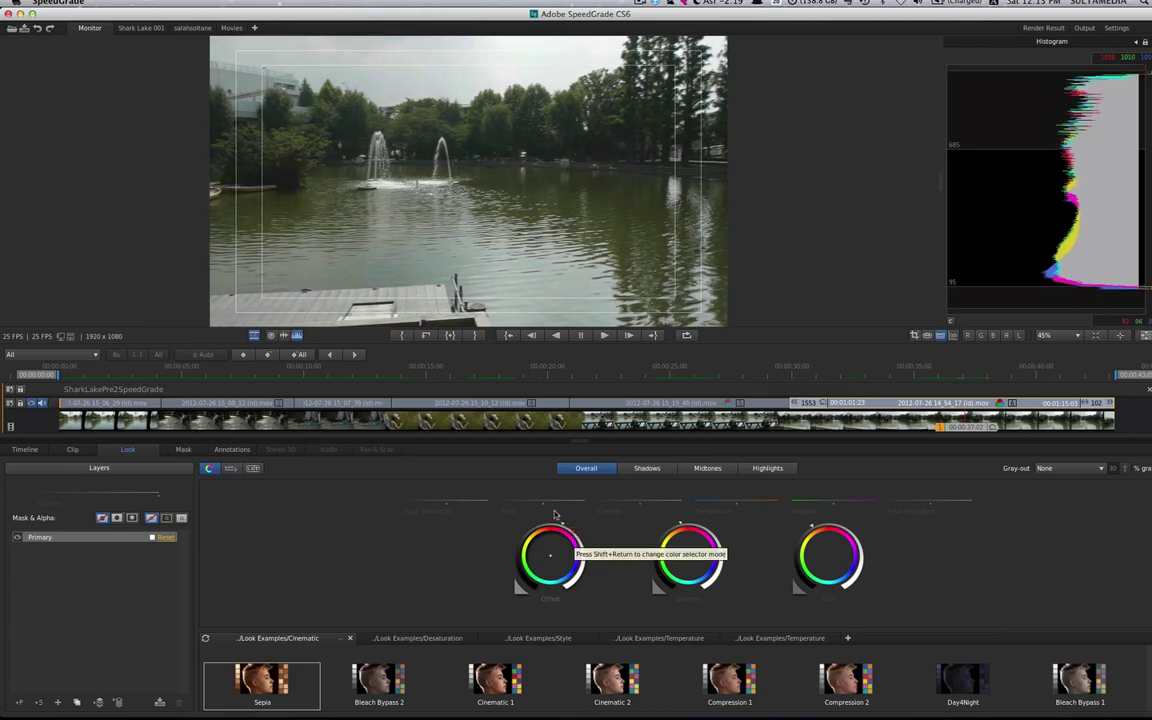
Tint the shadows offset, shift the highlights' gain and gamma colour, and undo the last contrast change.
left_click(650, 472)
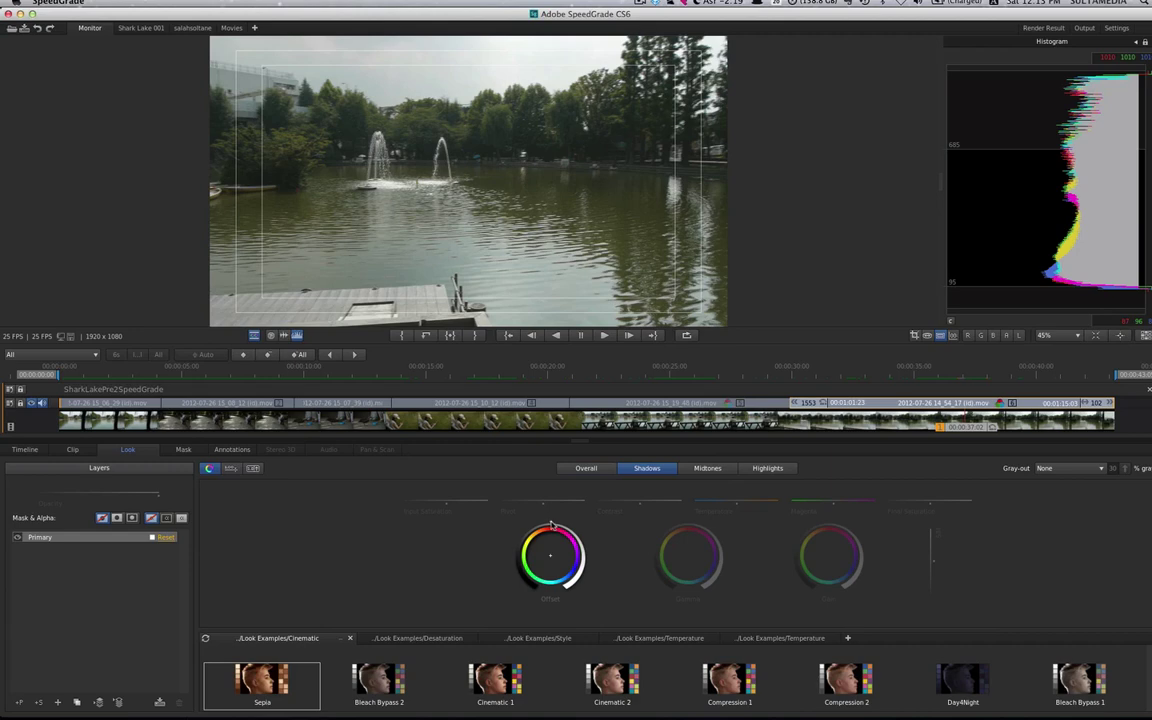
left_click_drag(551, 525, 567, 532)
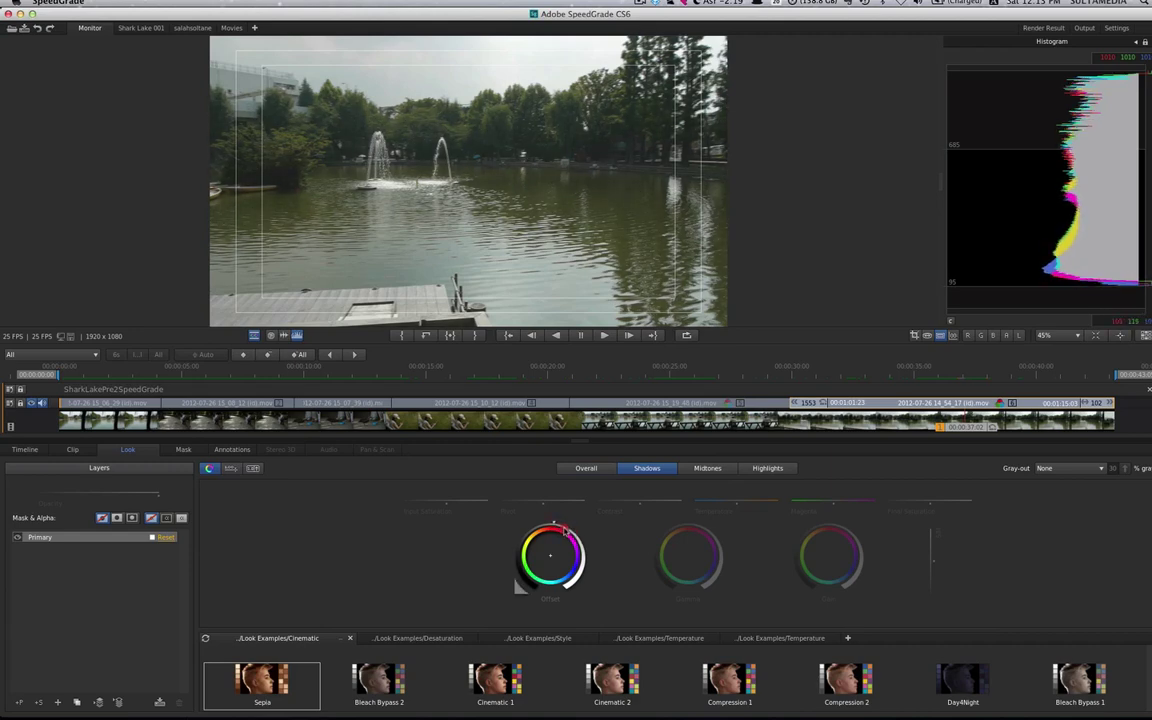
left_click(767, 468)
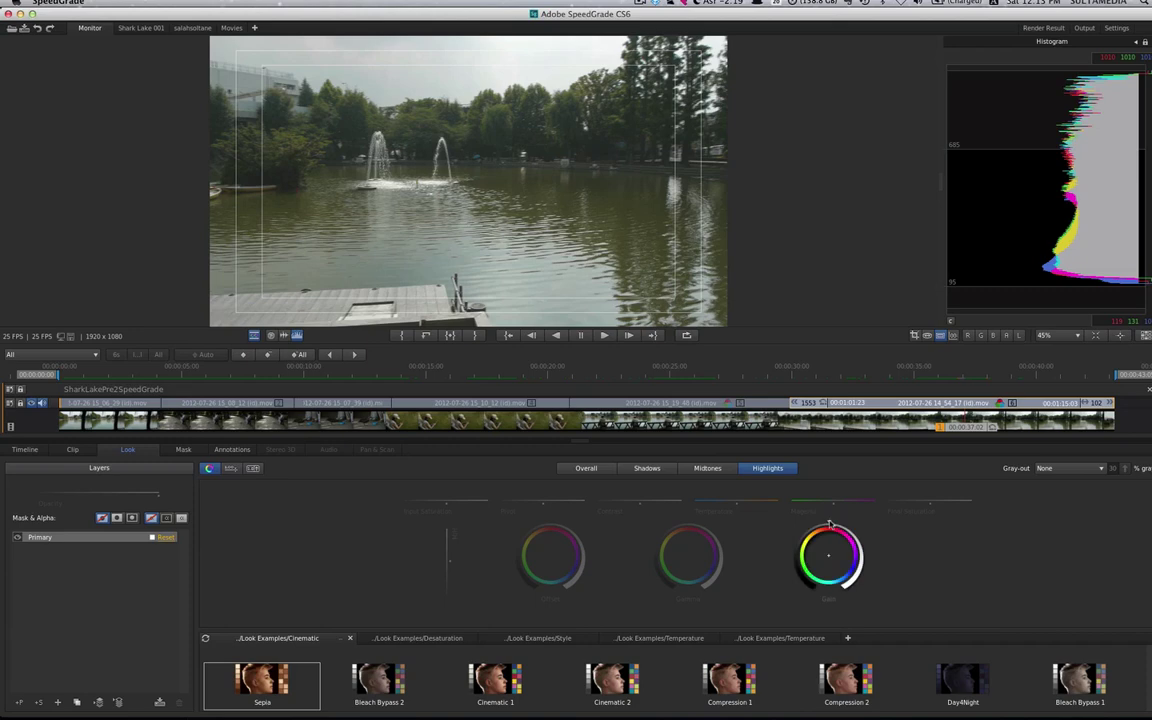
left_click_drag(805, 545, 803, 528)
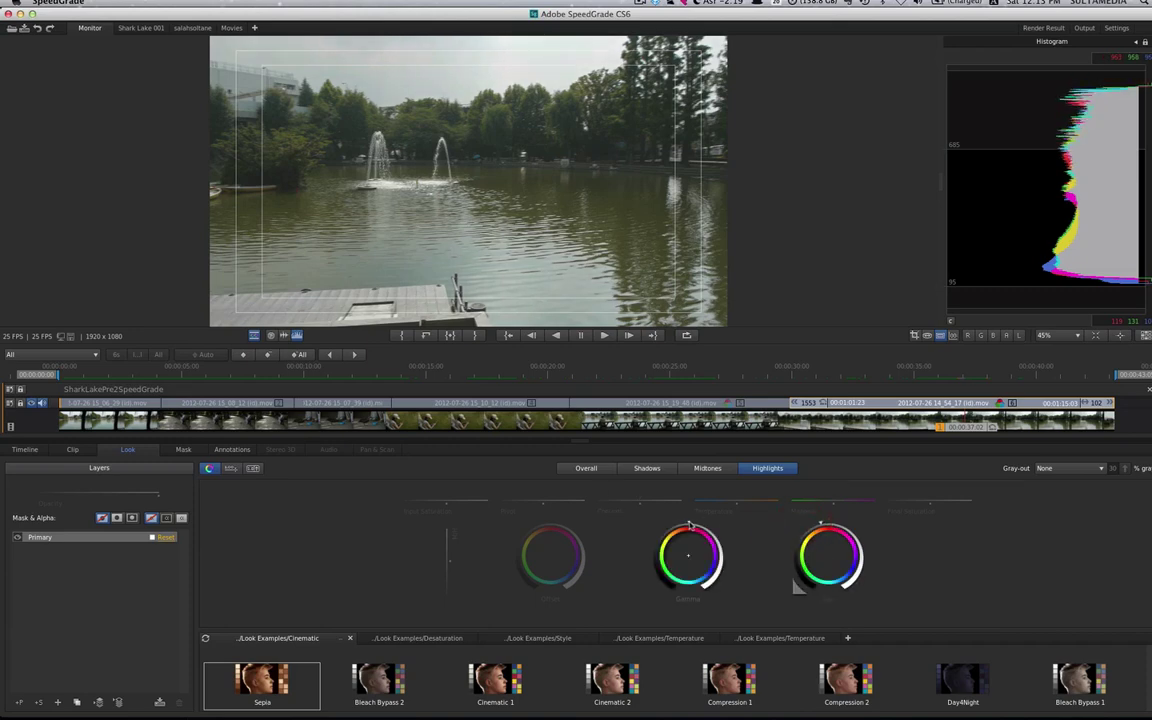
left_click_drag(688, 527, 649, 496)
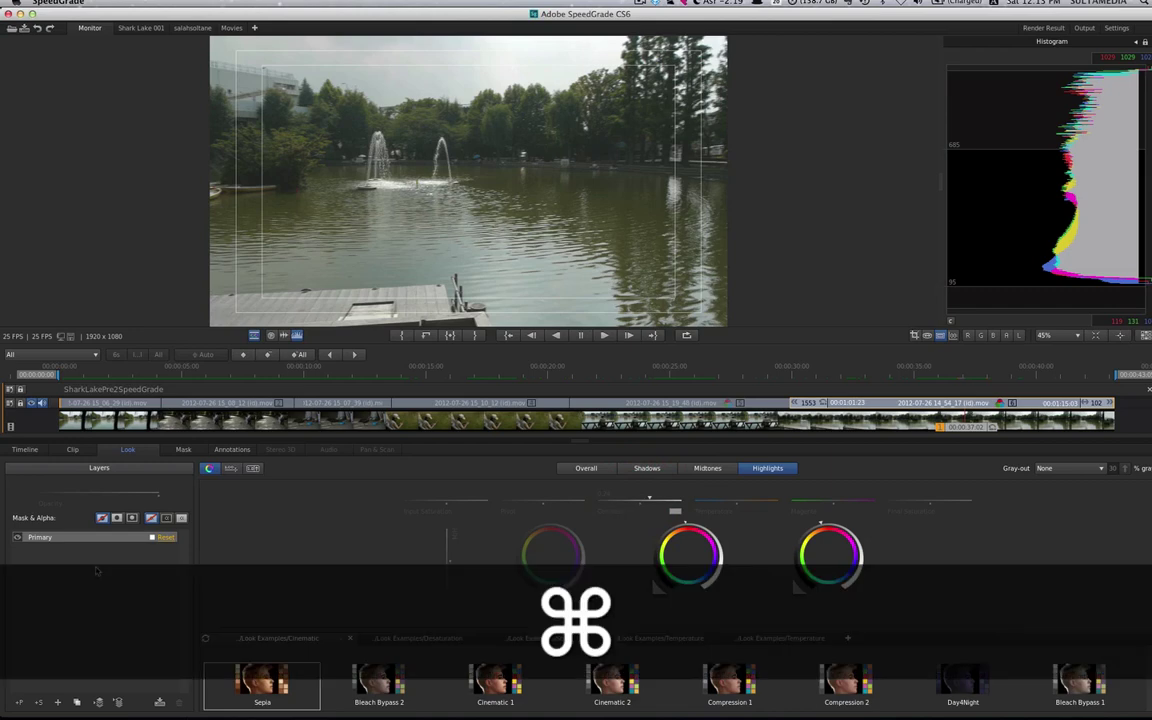
key("super+z")
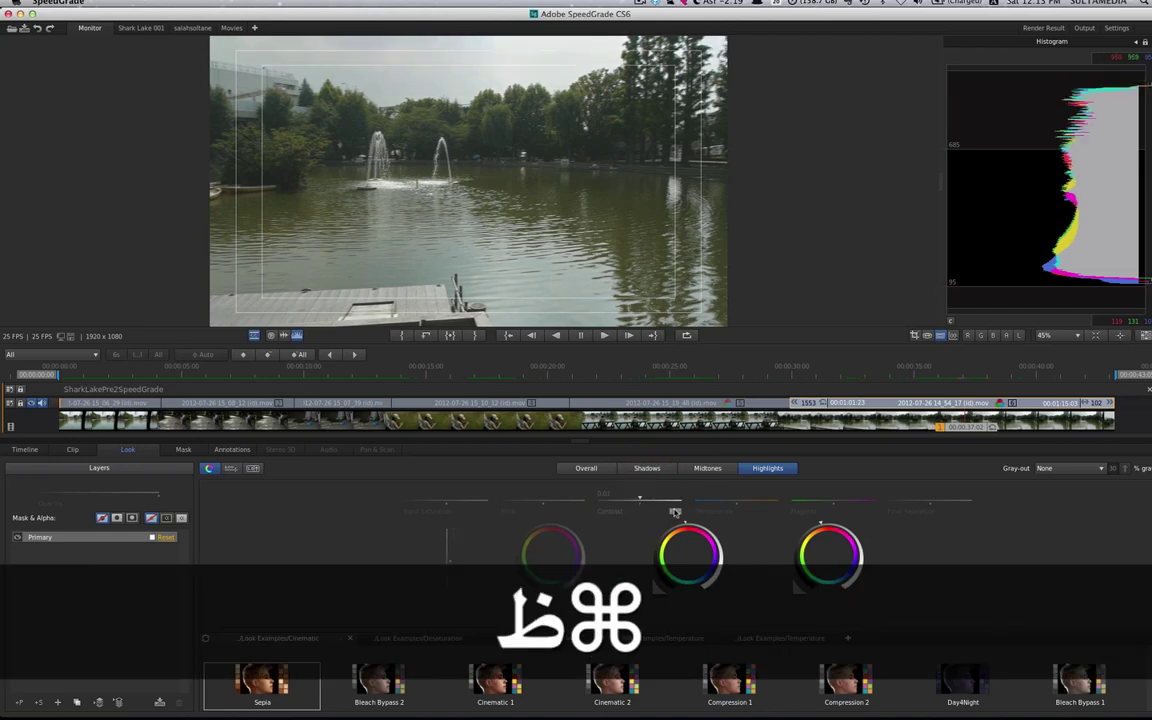
Add a second Primary layer to the pond clip, raise its contrast, and shift the overall offset slightly off neutral.
left_click(18, 703)
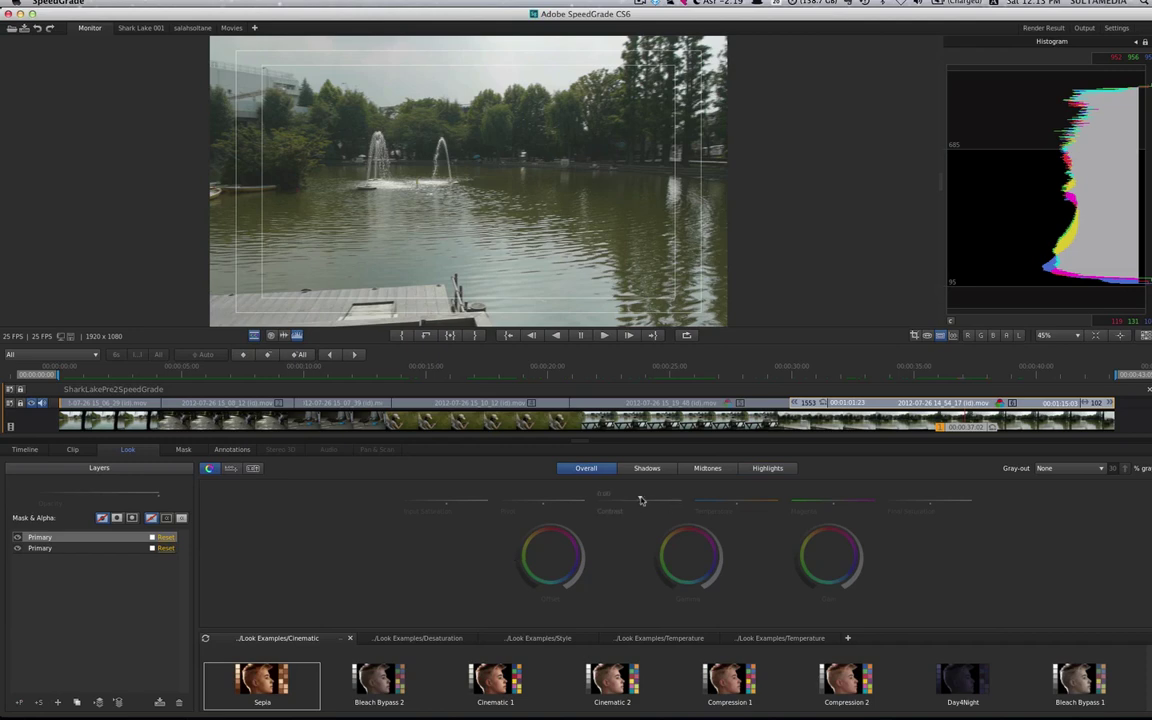
left_click_drag(641, 500, 646, 500)
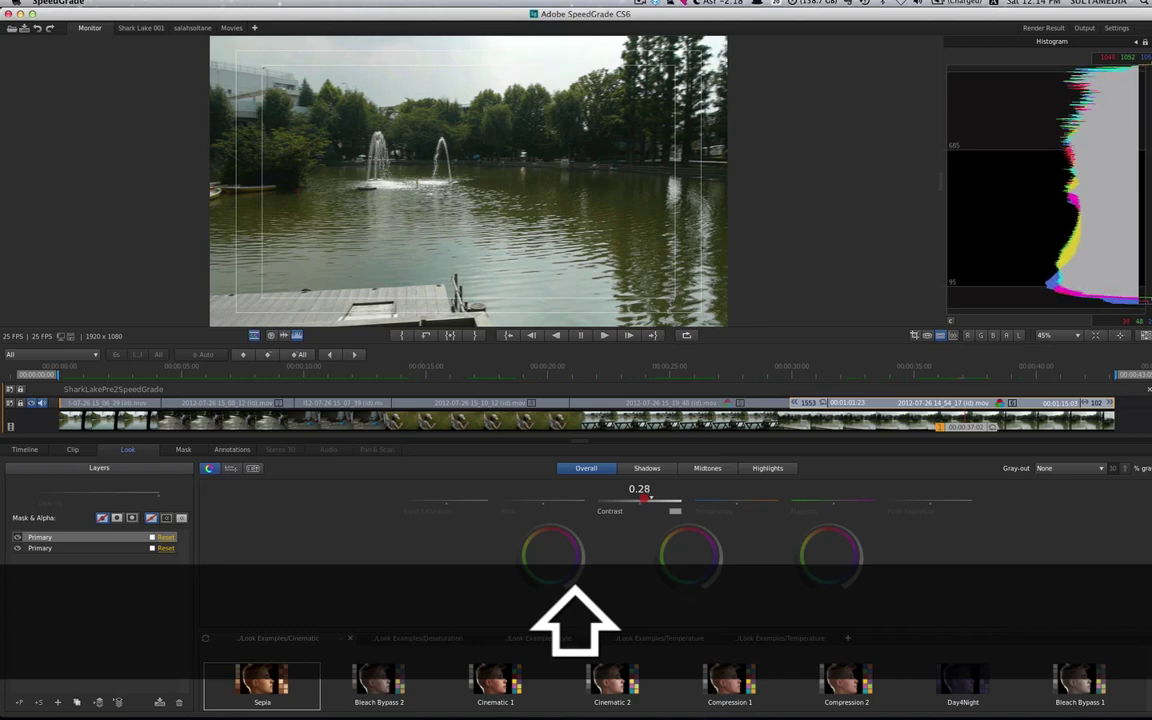
left_click(647, 468)
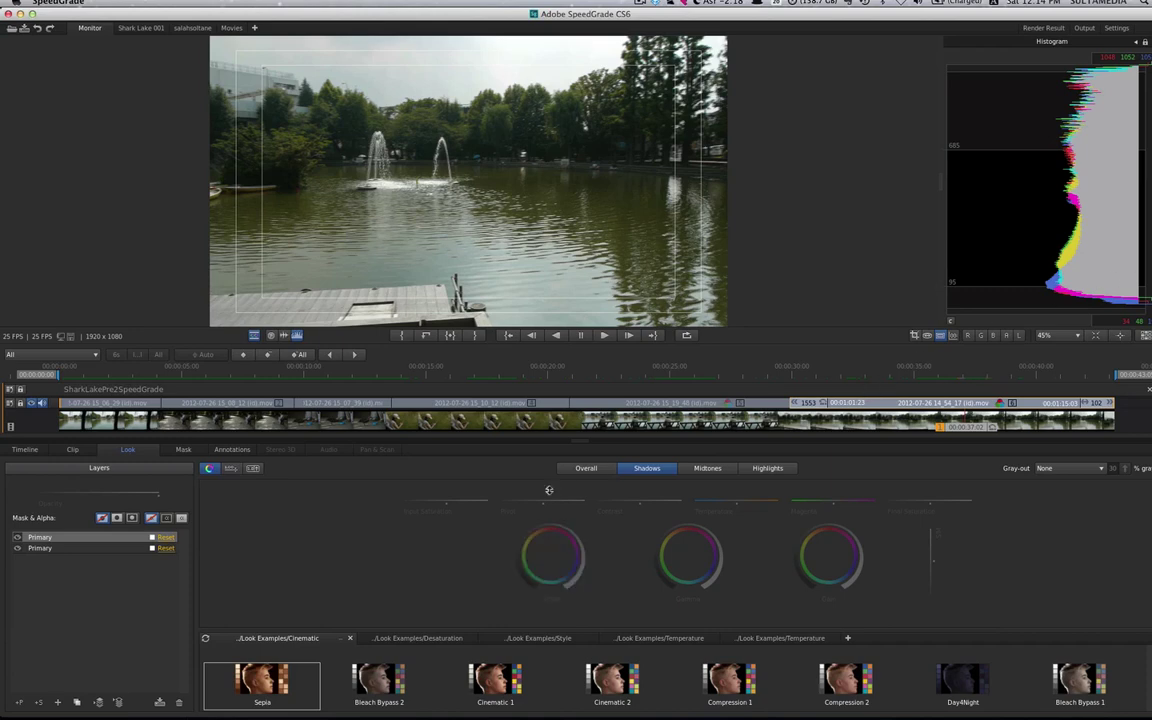
left_click(592, 468)
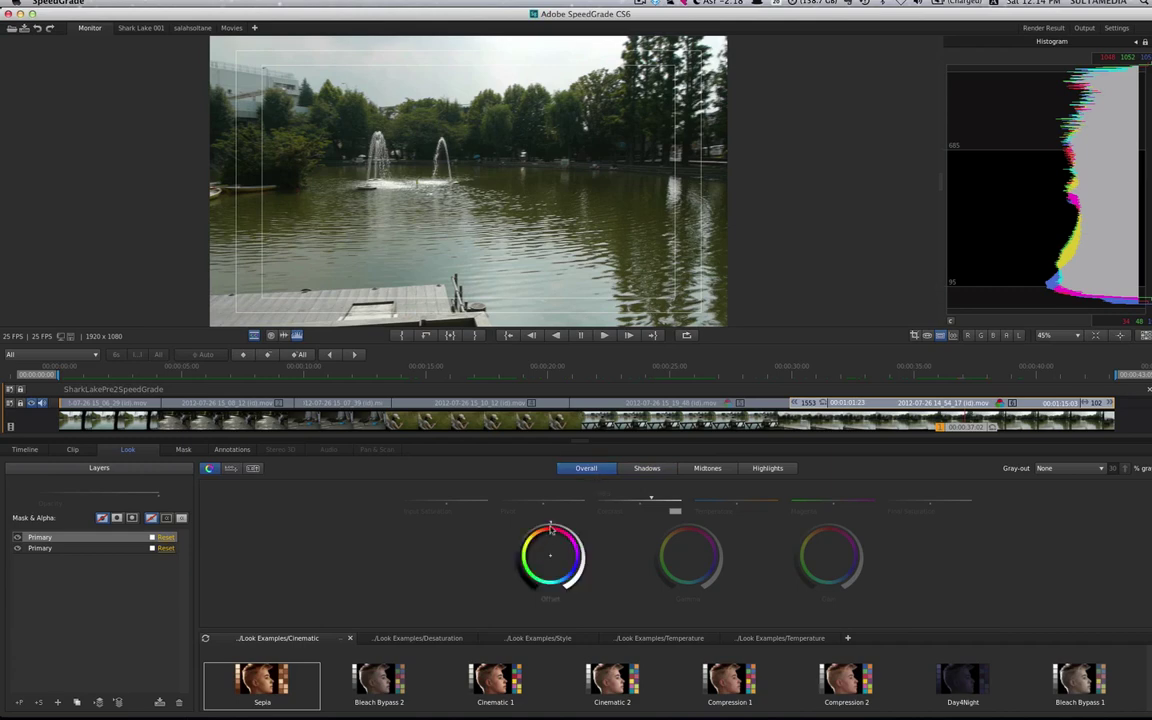
left_click_drag(552, 524, 516, 585)
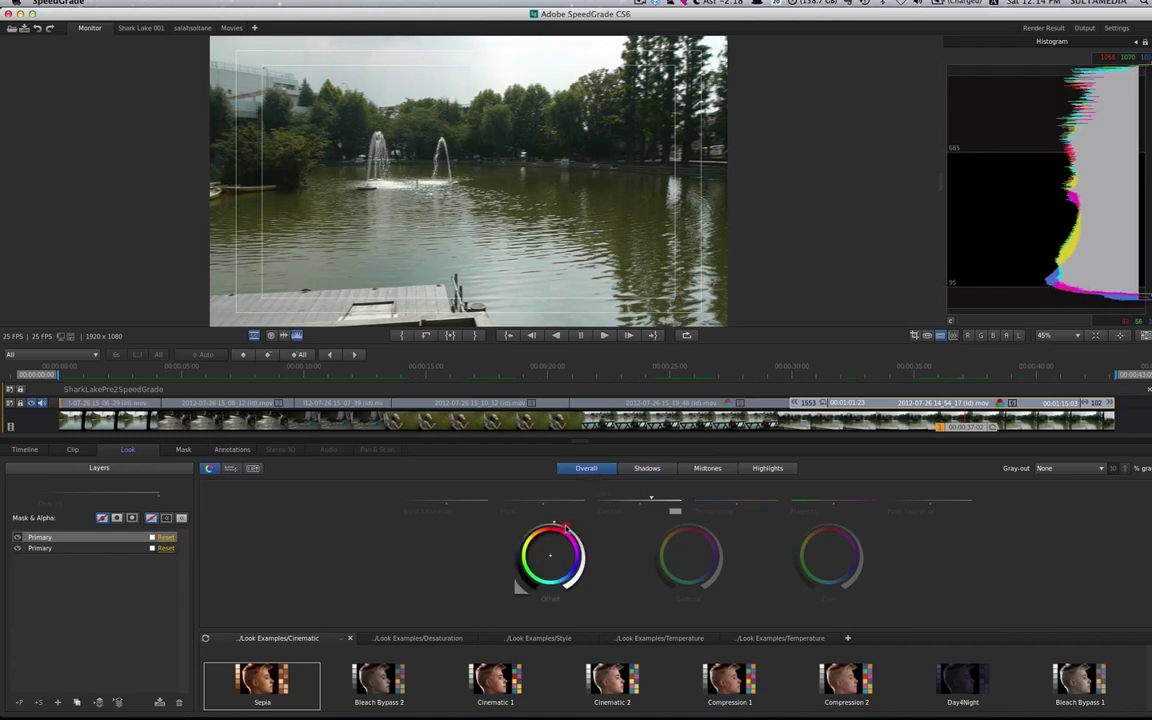
left_click_drag(570, 531, 563, 531)
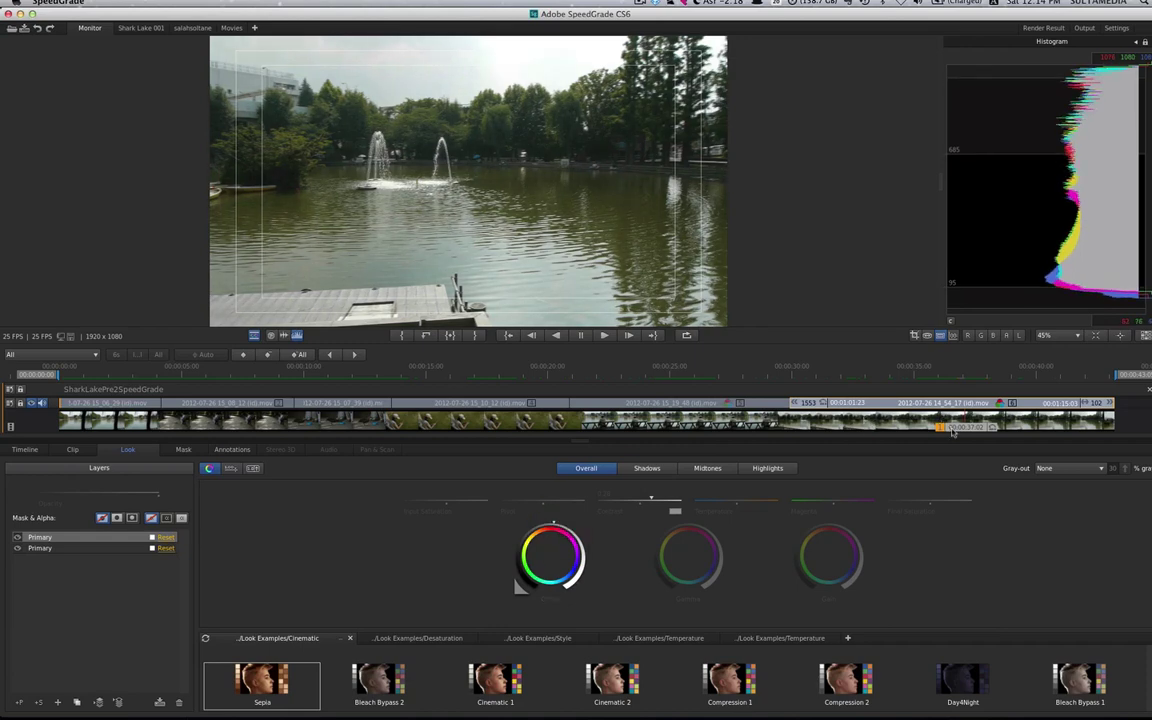
left_click_drag(953, 432, 855, 437)
left_click_drag(842, 437, 832, 440)
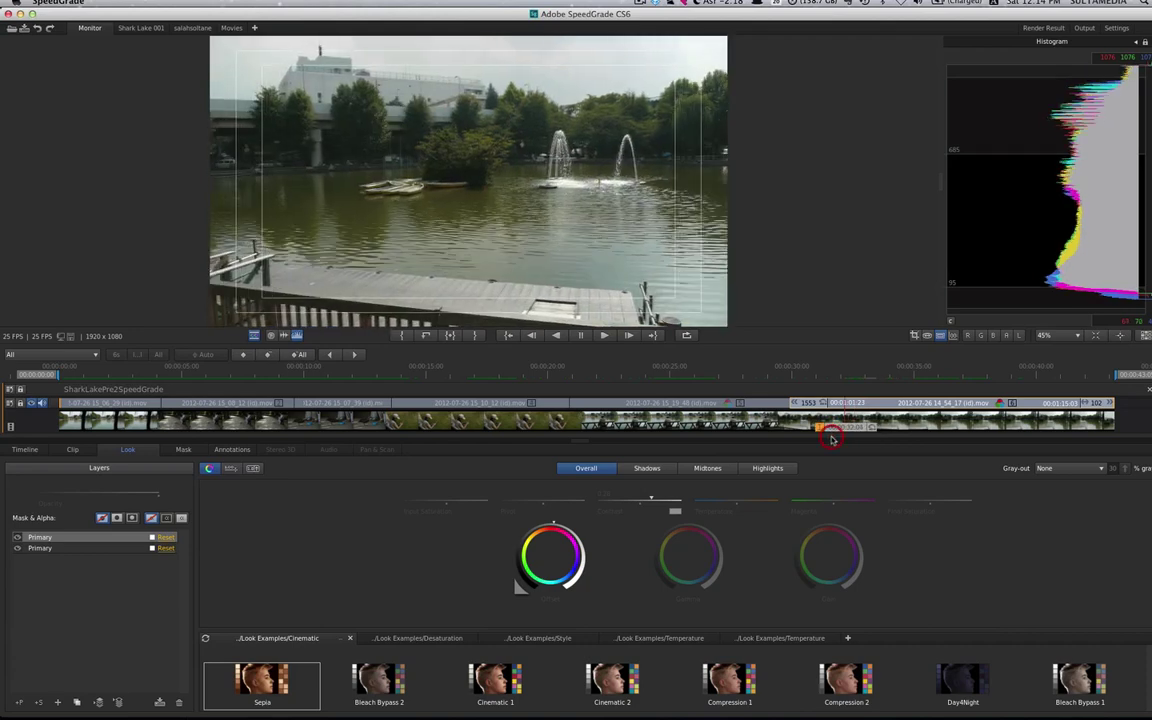
left_click(25, 450)
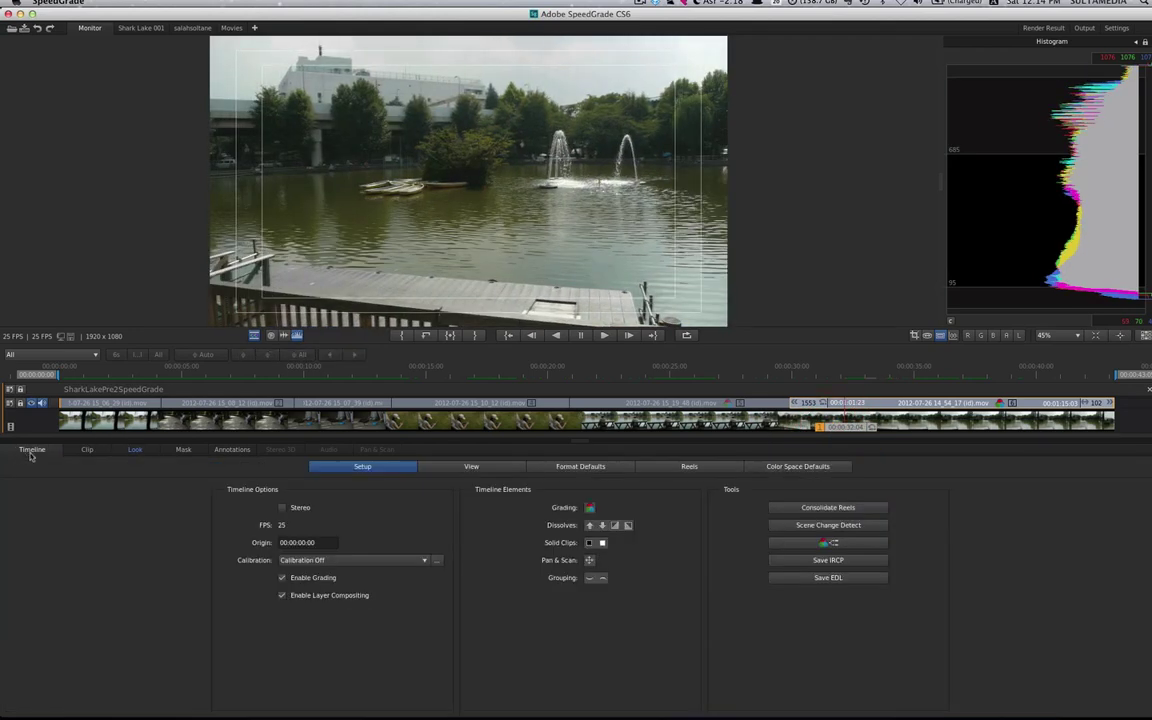
left_click(283, 579)
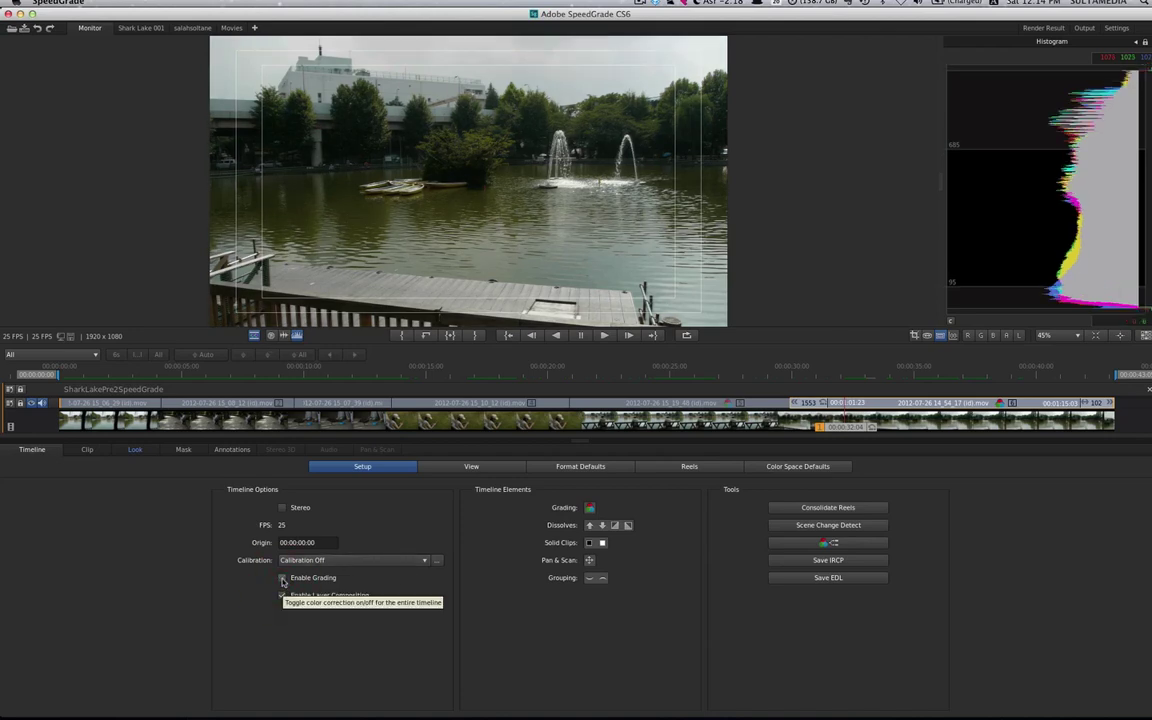
left_click(283, 579)
left_click(283, 579)
left_click(283, 579)
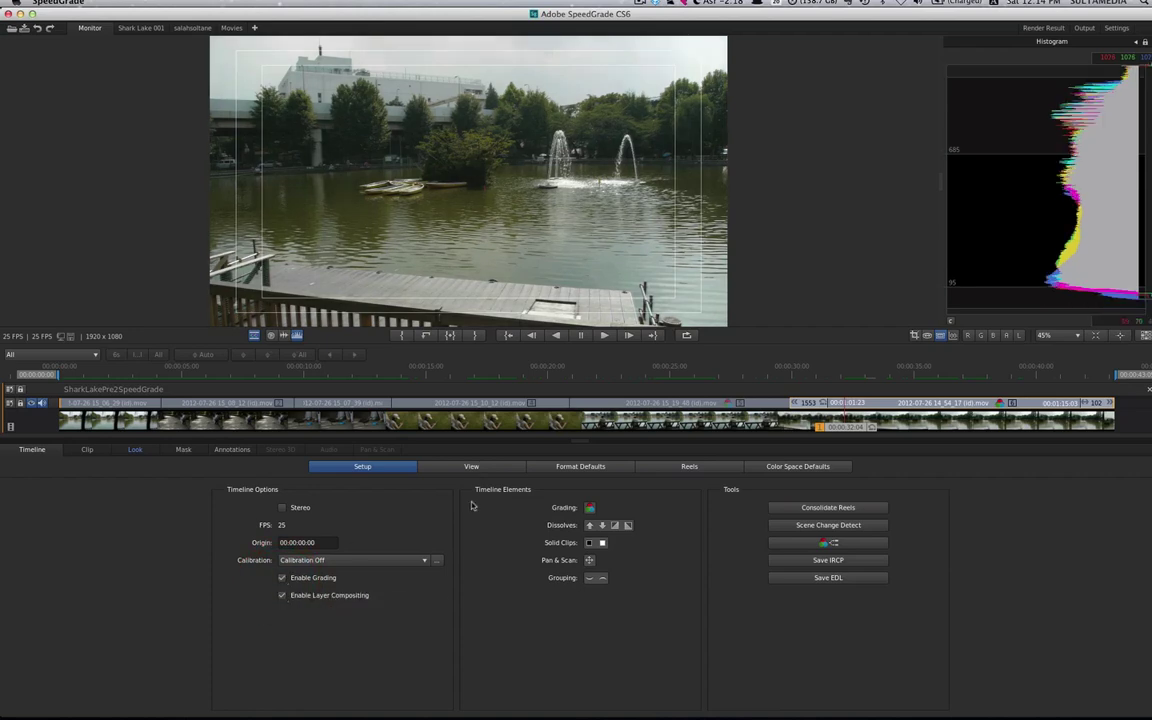
left_click(144, 450)
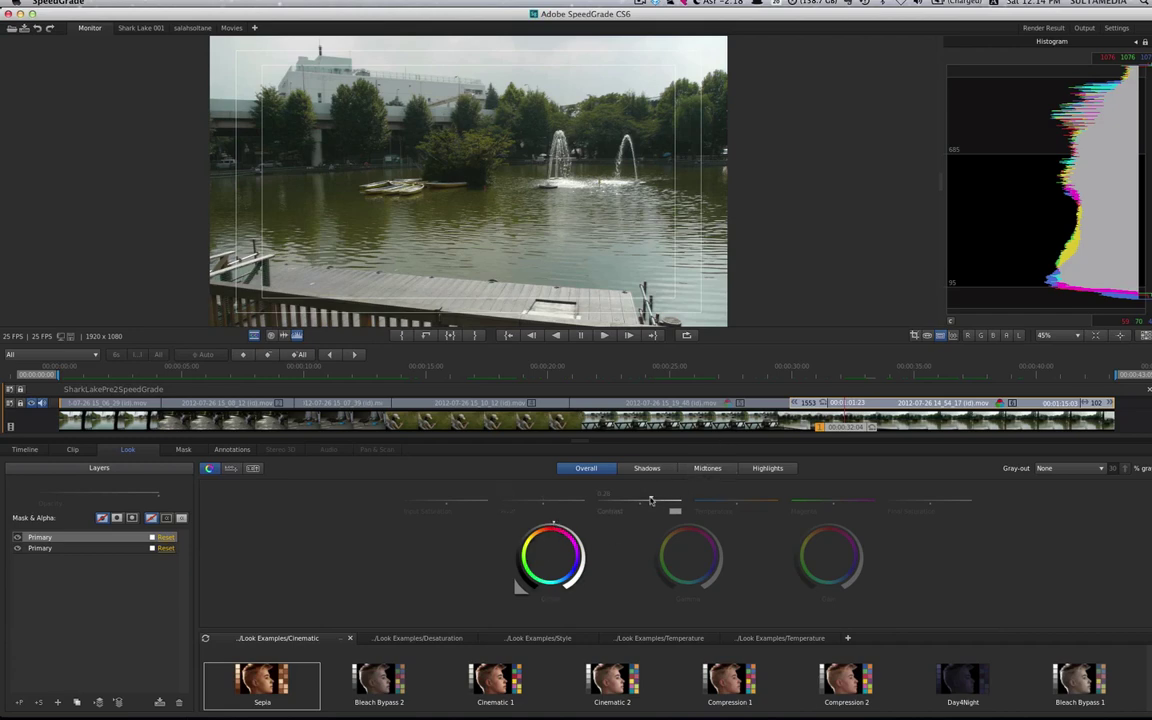
Settle the second layer's contrast at about 0.35 and nudge the overall gamma and offset colour balance.
left_click_drag(650, 500, 655, 499)
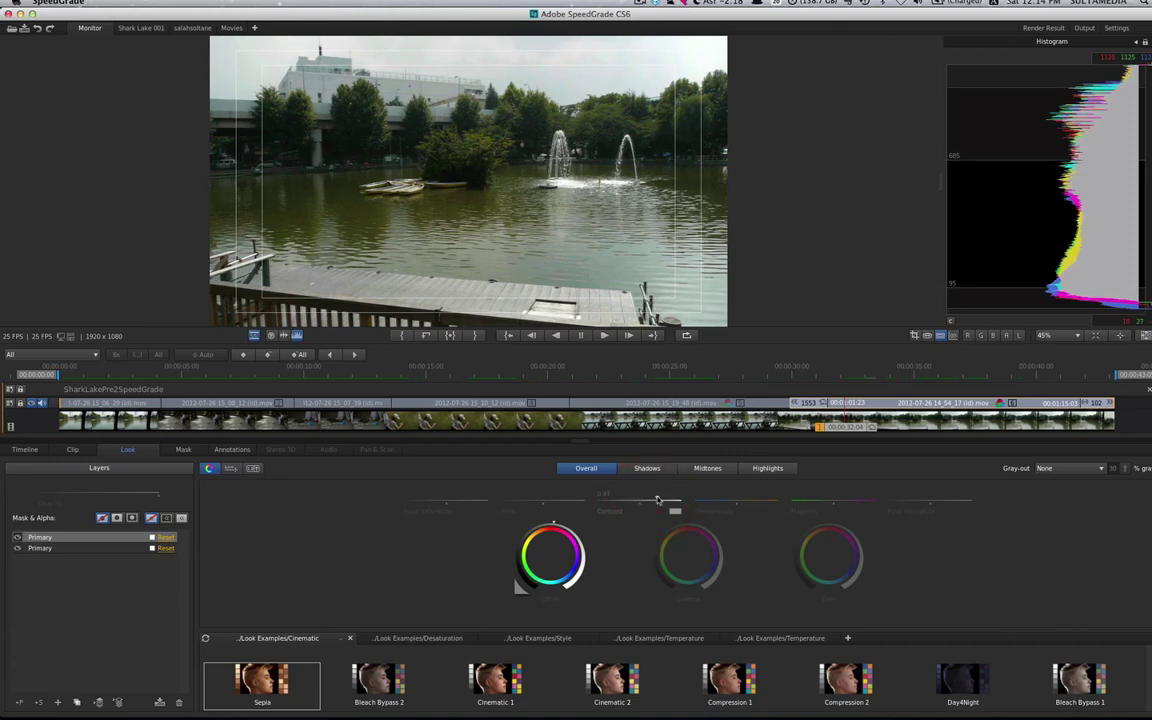
left_click_drag(657, 500, 656, 497)
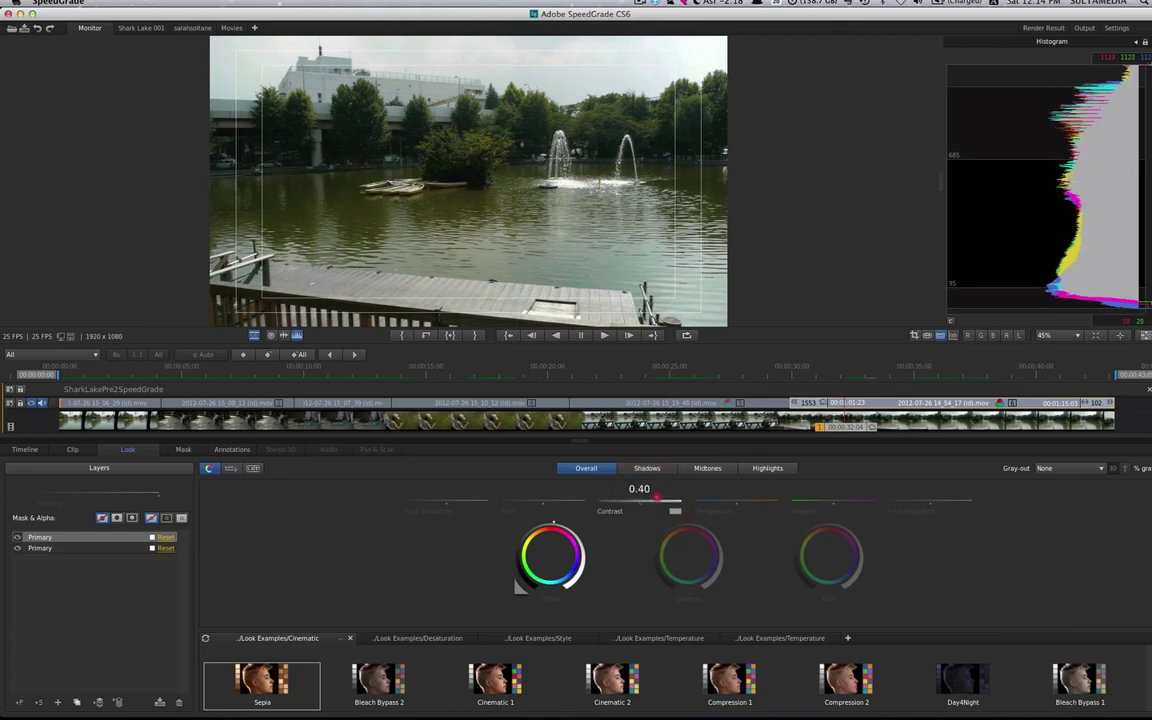
left_click_drag(656, 497, 653, 497)
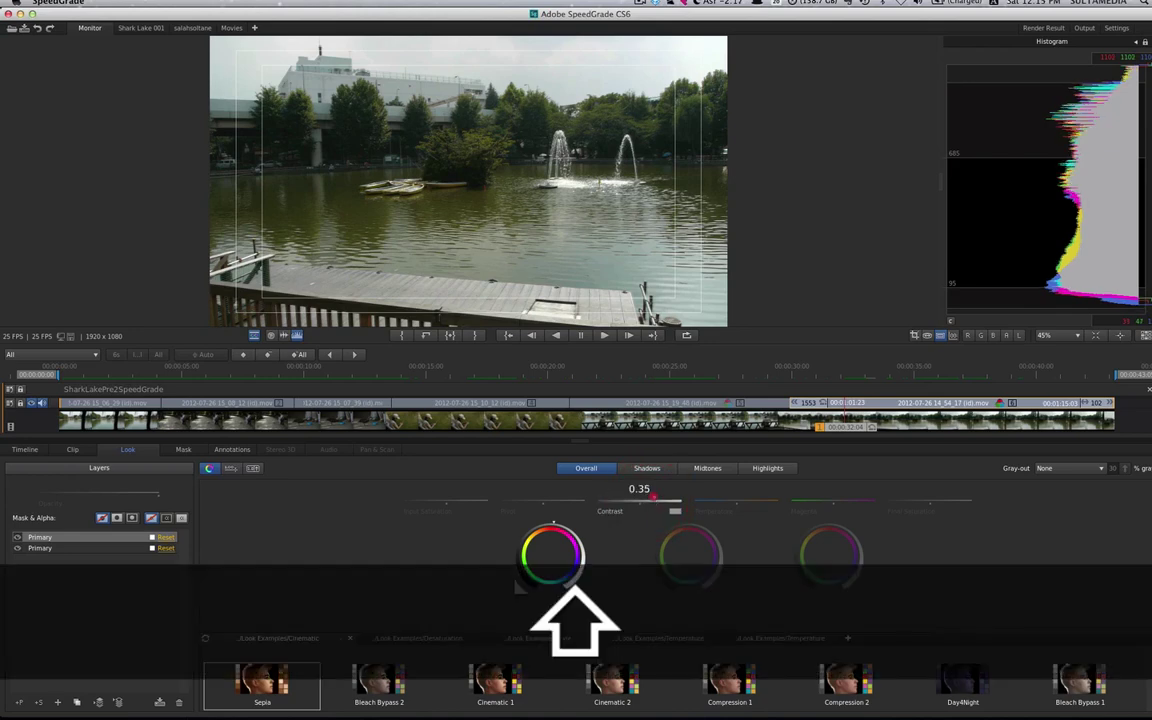
left_click_drag(652, 497, 724, 534)
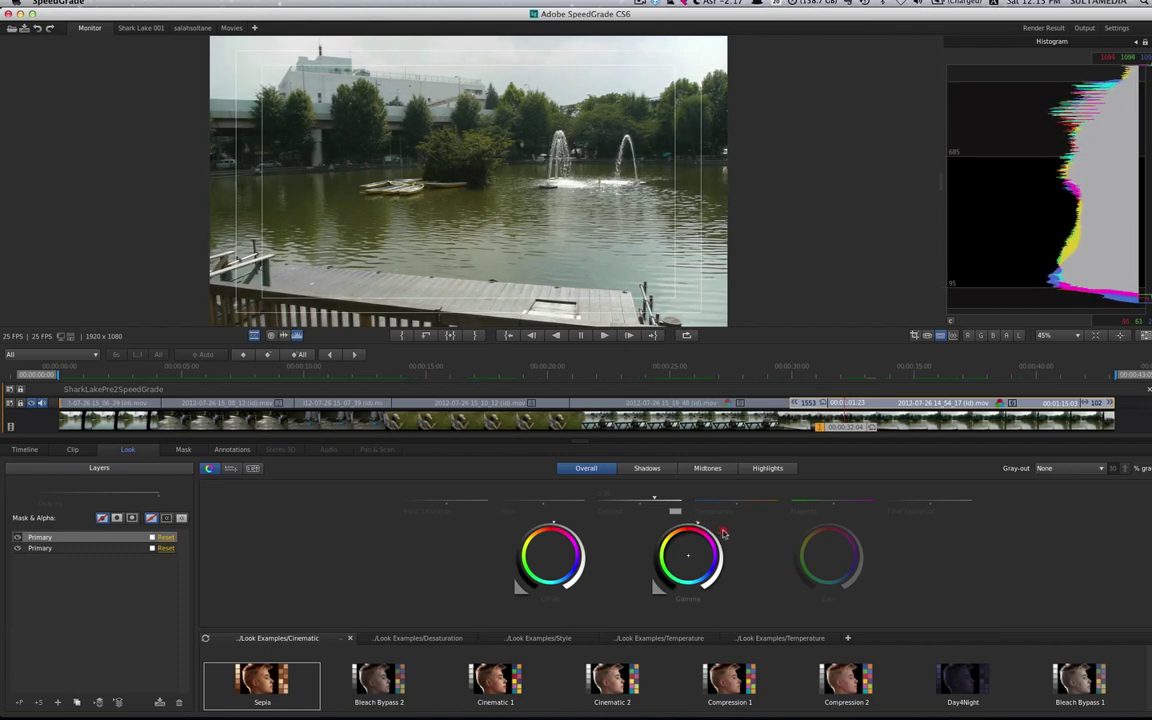
left_click_drag(724, 534, 720, 532)
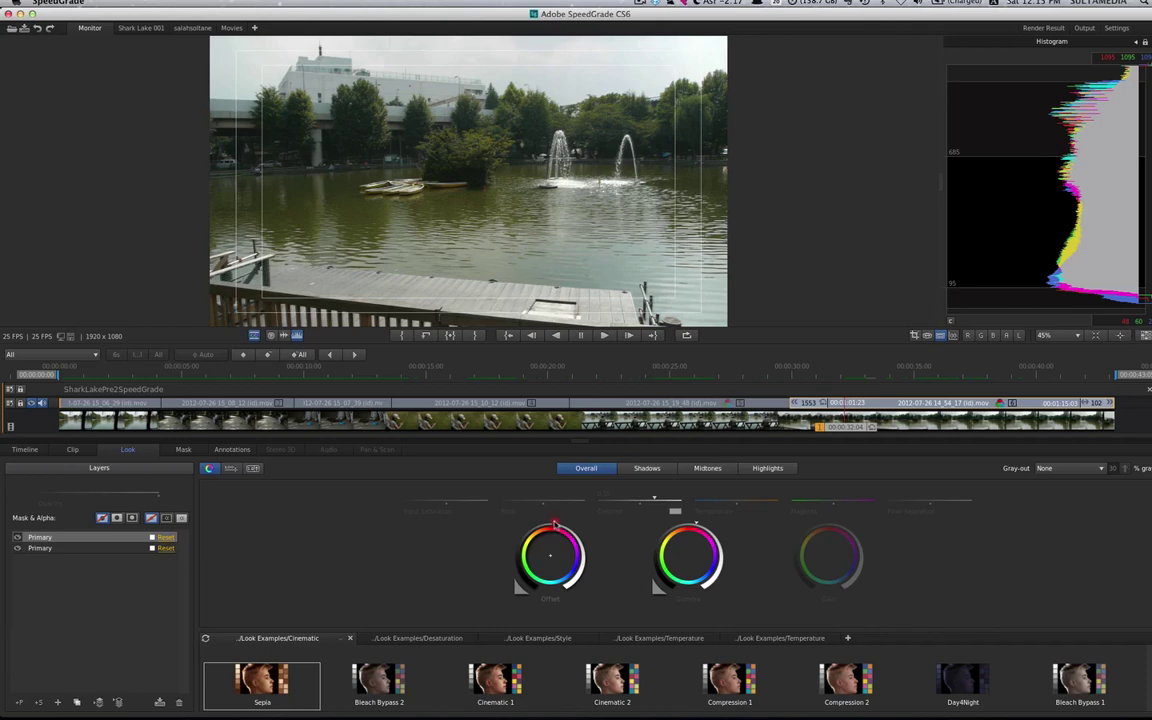
mouse_move(554, 524)
left_mouse_down()
mouse_move(561, 531)
mouse_move(549, 527)
left_mouse_up()
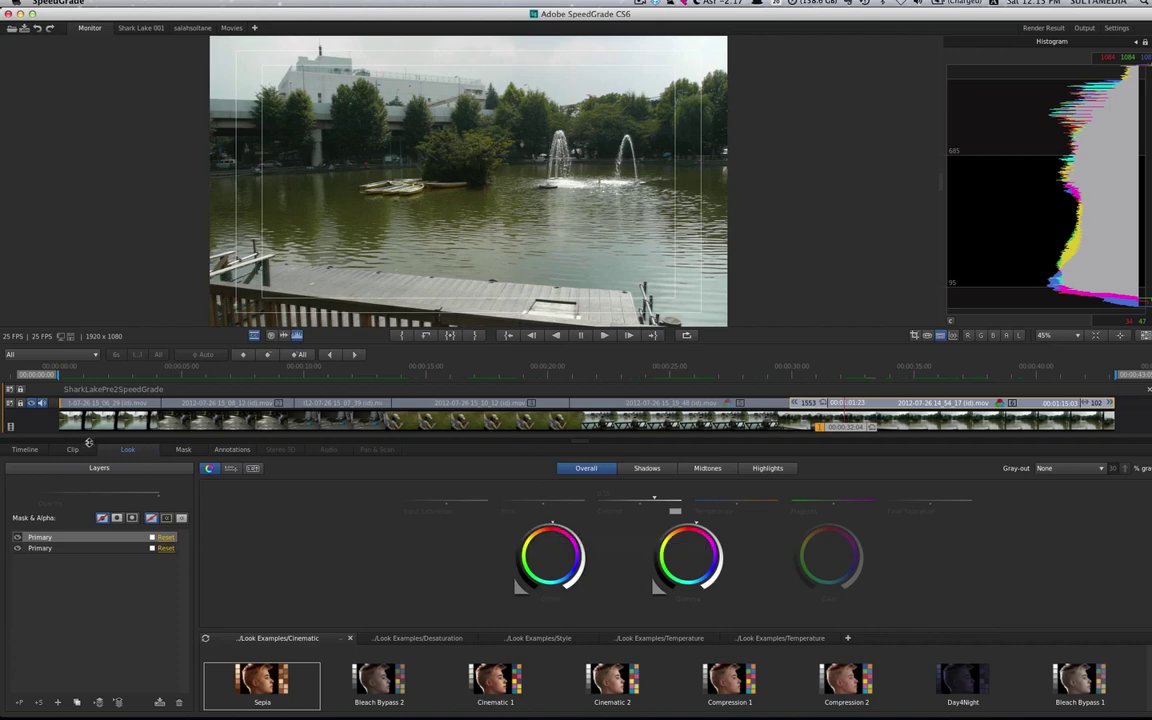
left_click(25, 451)
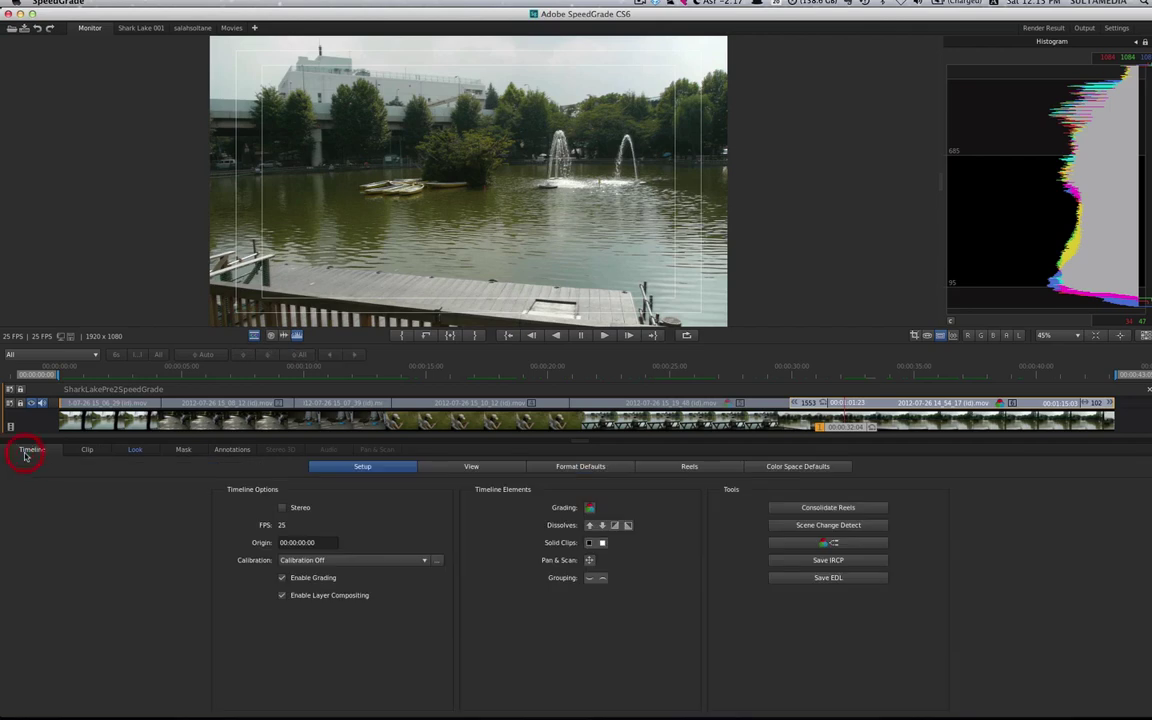
left_click(282, 579)
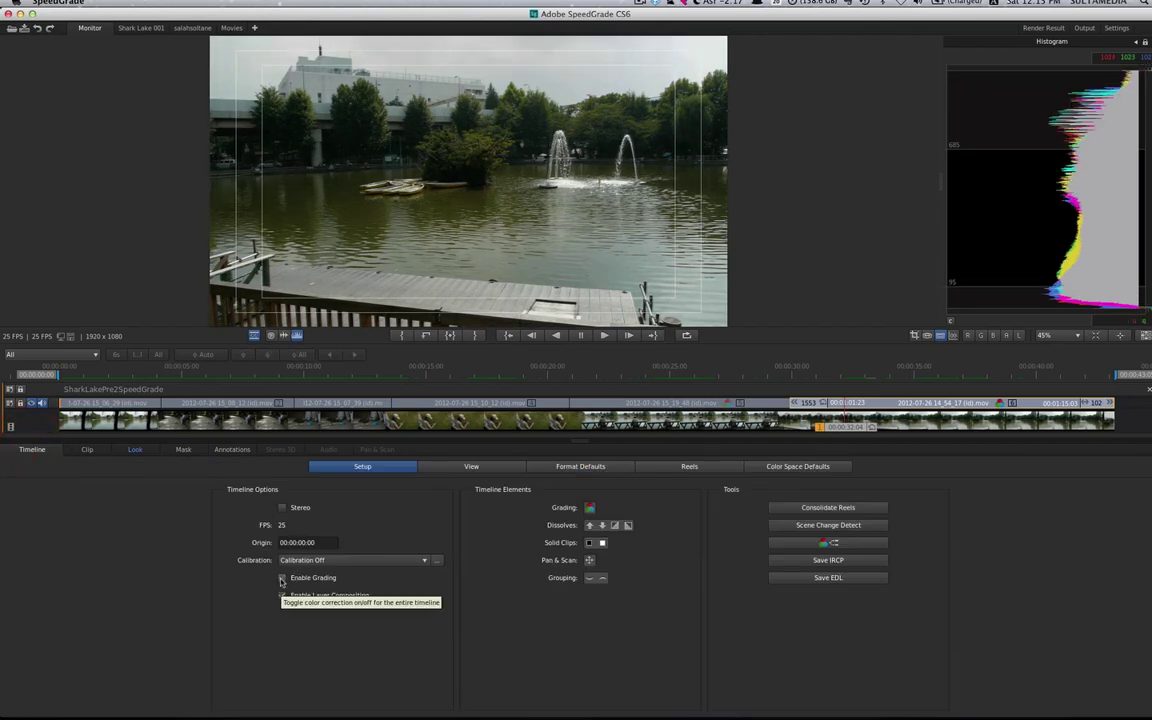
left_click(282, 579)
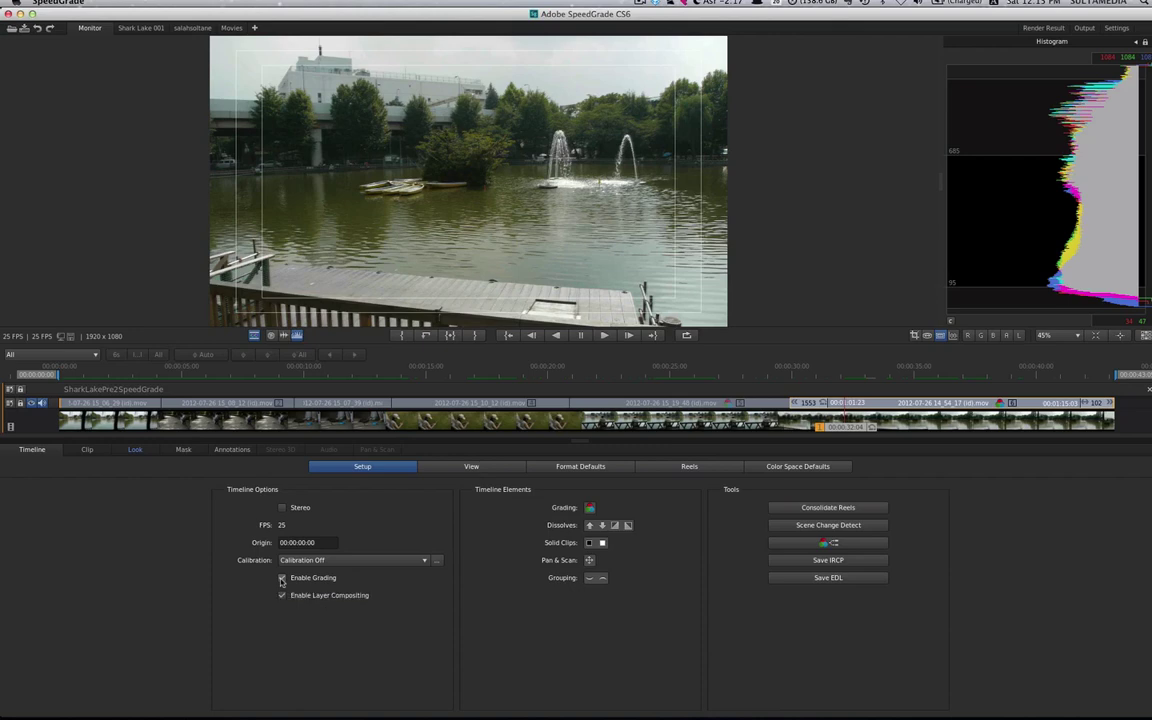
left_click(282, 579)
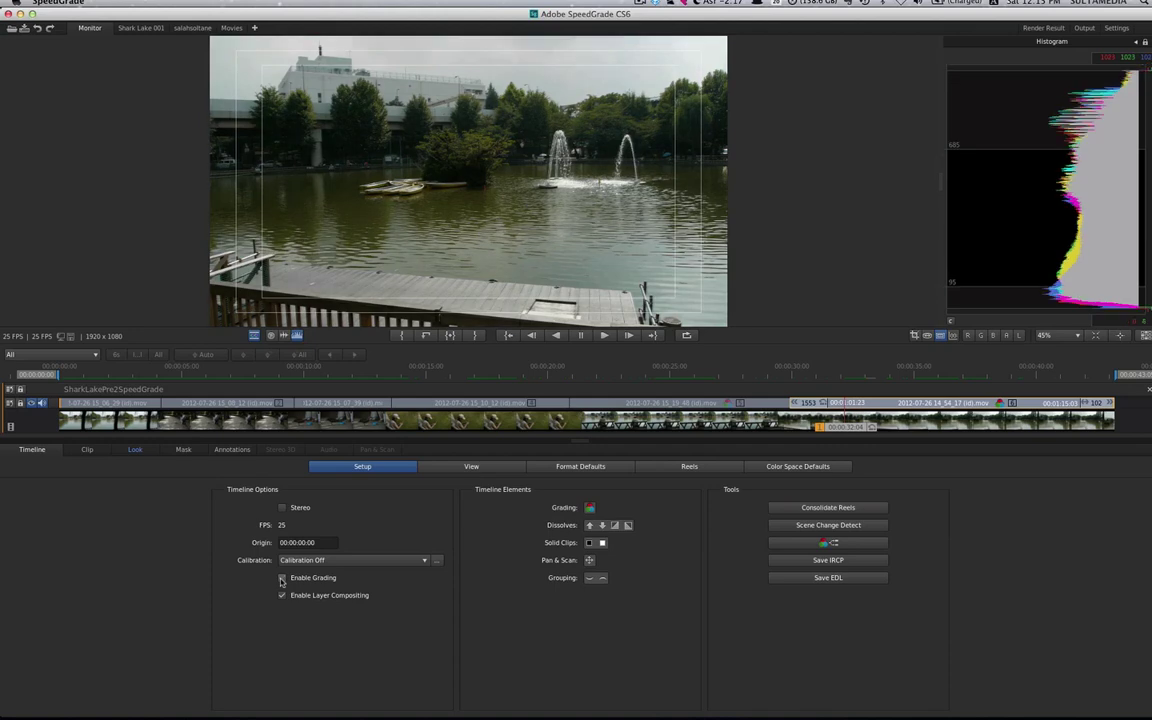
left_click(282, 579)
left_click(282, 579)
left_click(282, 579)
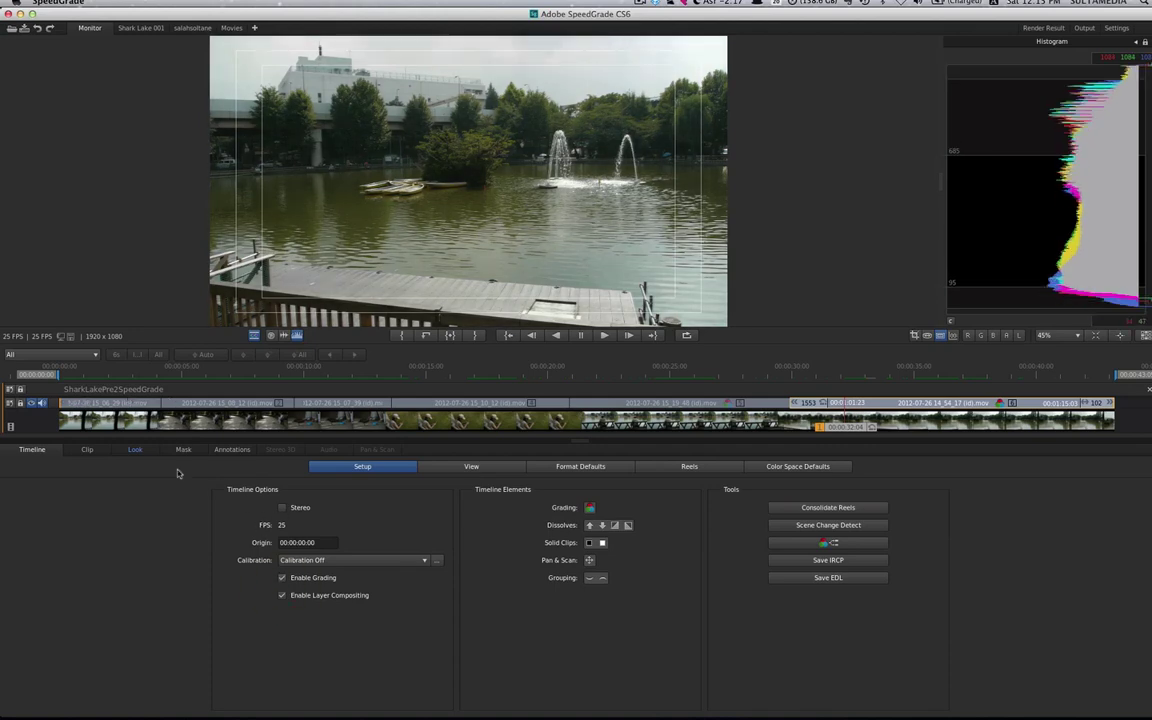
left_click(140, 451)
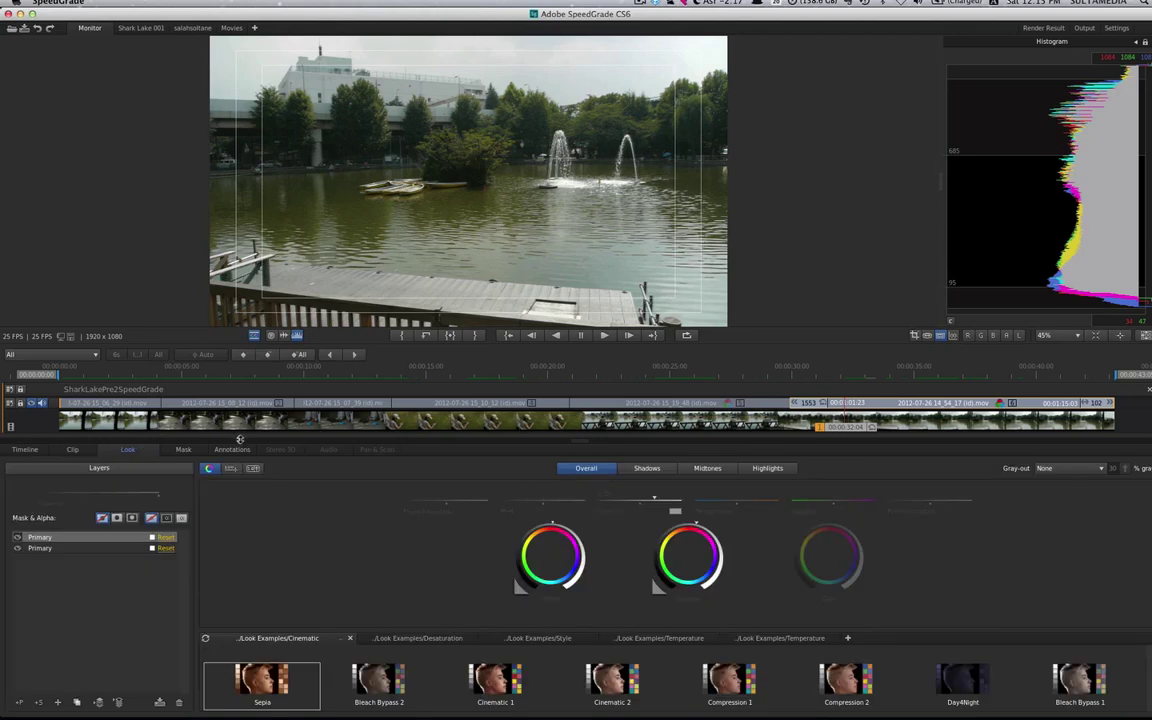
Select the first park-path clip and scrub to the frame with the duck.
left_click(211, 419)
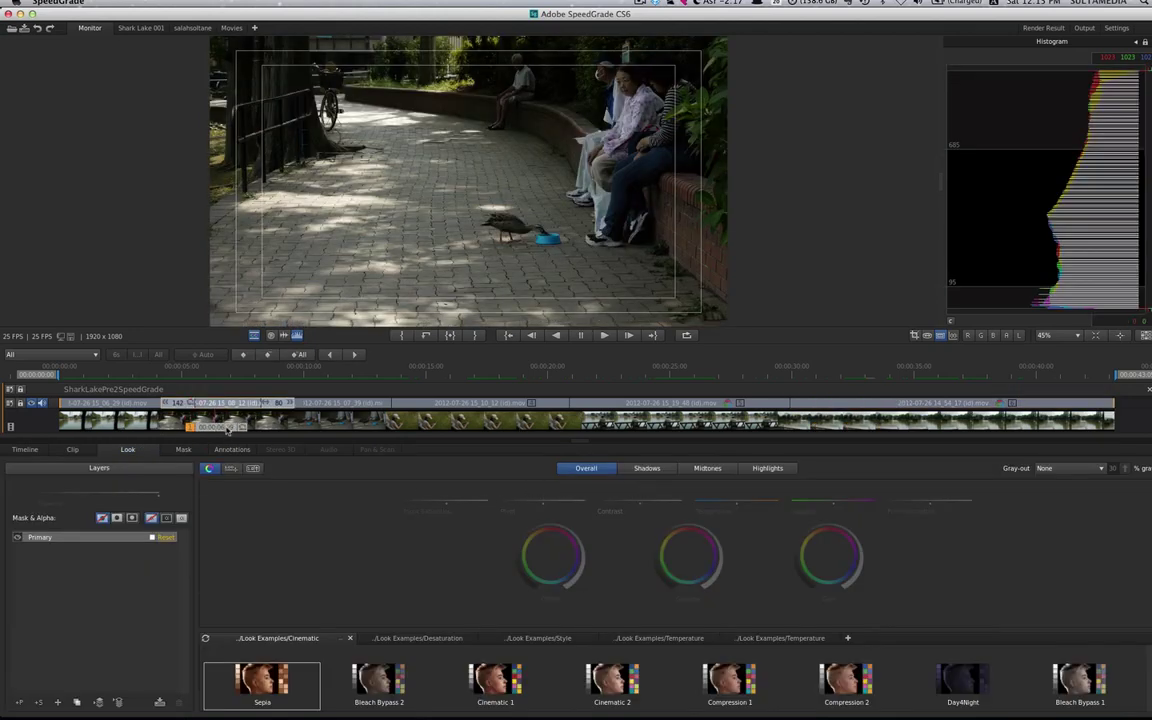
left_click_drag(225, 430, 256, 442)
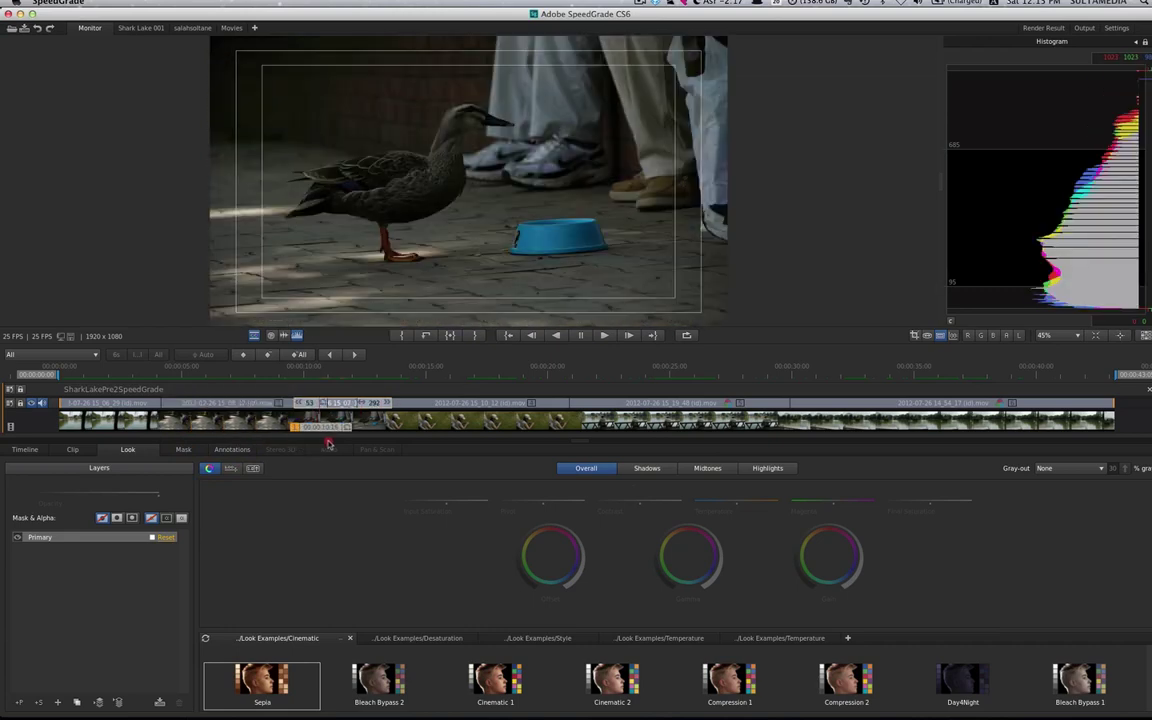
left_click_drag(256, 442, 231, 441)
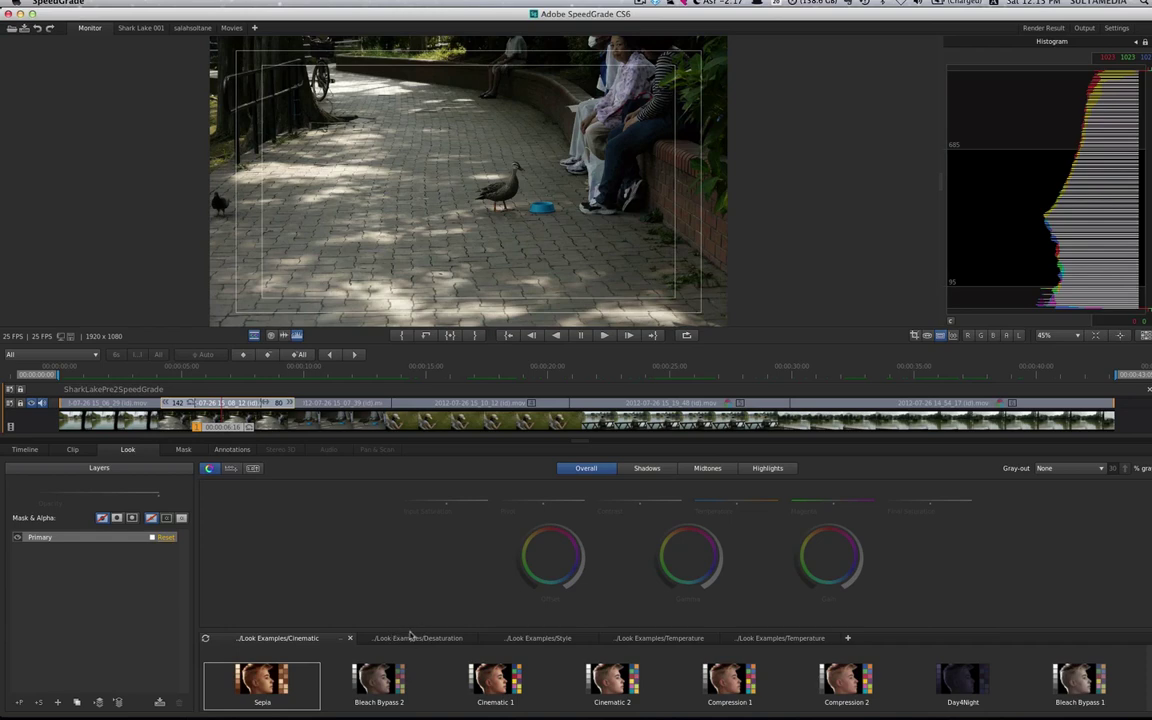
Browse the Desaturation, Style, Temperature and Cinematic look presets.
left_click(410, 637)
left_click(528, 638)
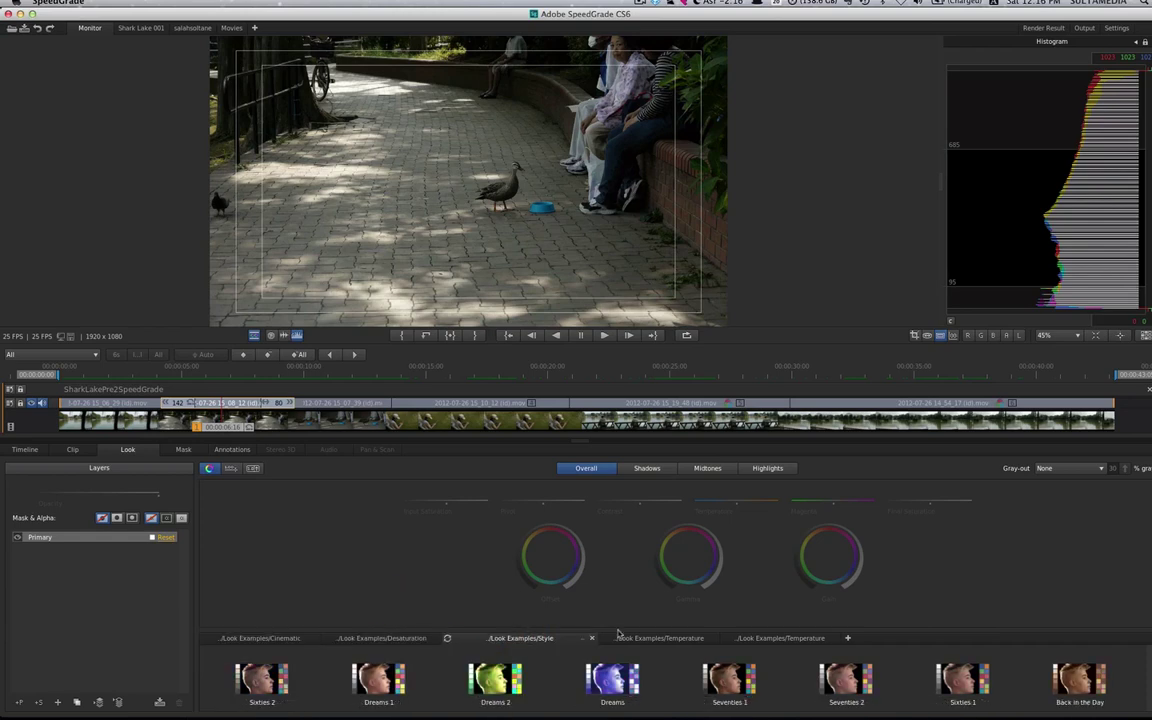
left_click(656, 638)
left_click(748, 637)
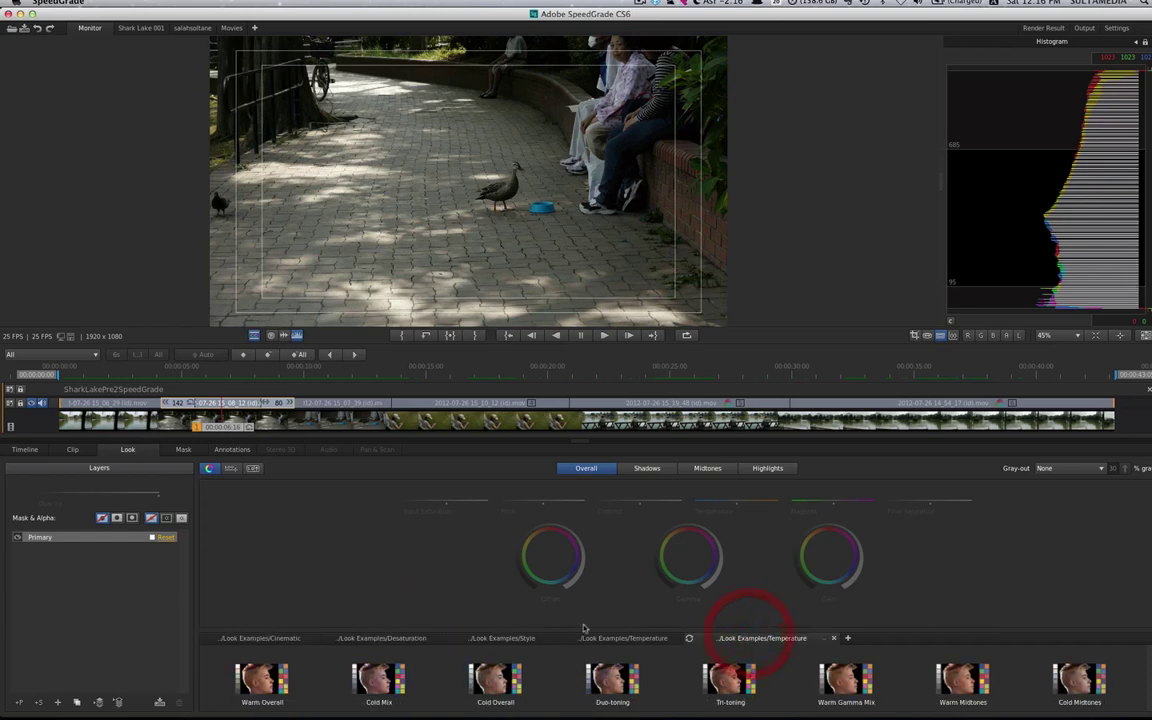
left_click(270, 638)
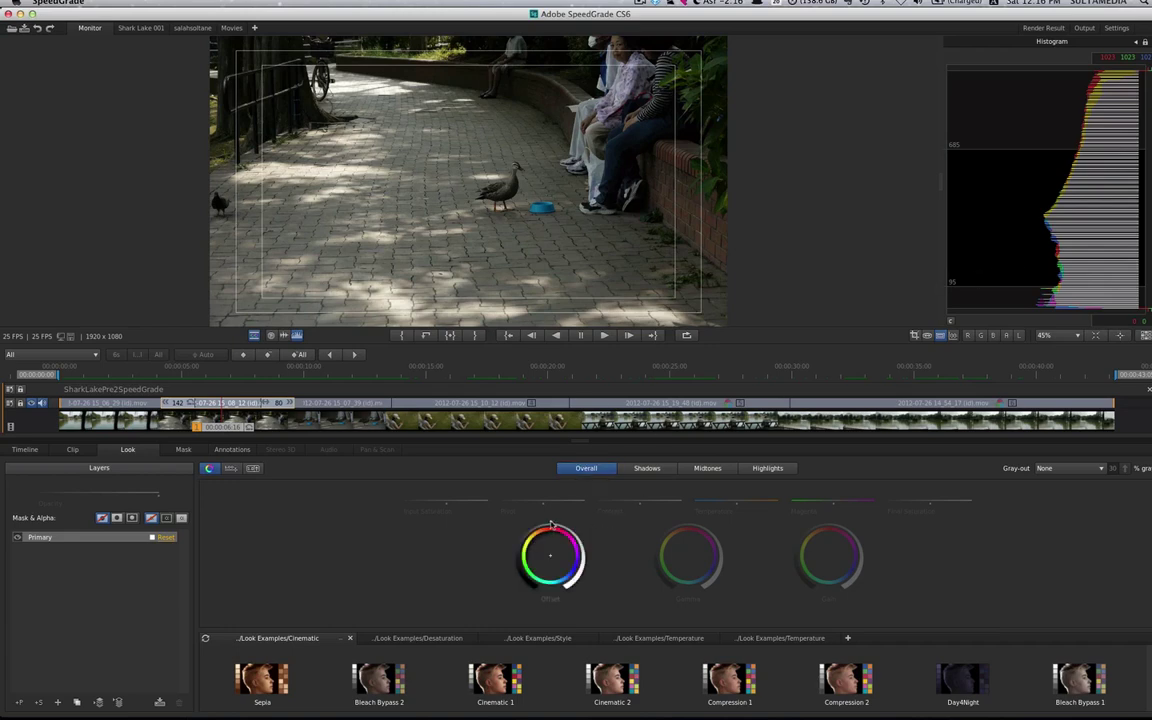
Adjust the duck clip's overall offset, lower its gain, and shift its gamma.
left_click_drag(551, 524, 587, 545)
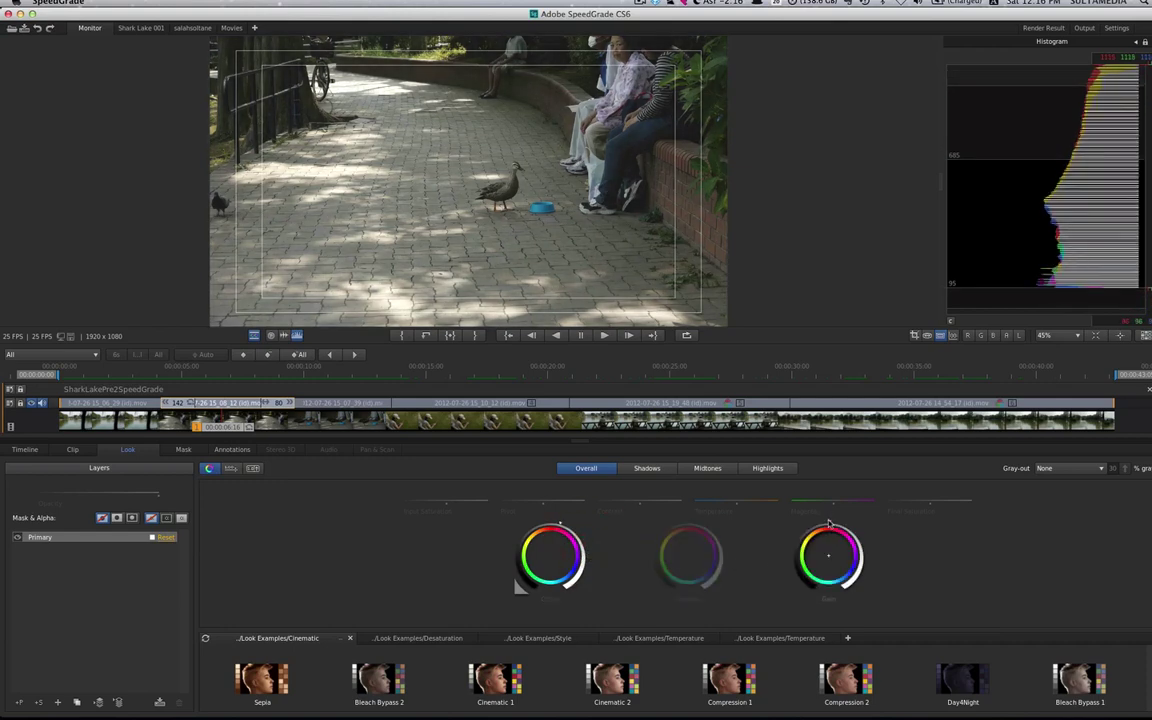
left_click_drag(828, 522, 579, 585)
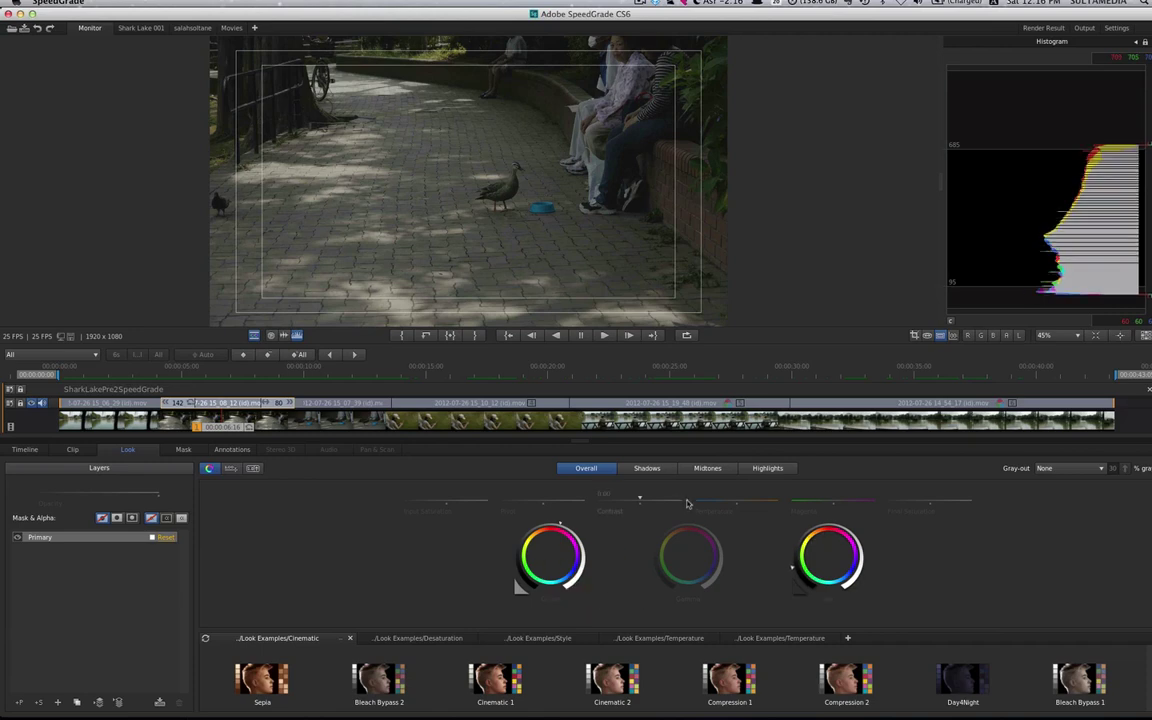
mouse_move(688, 524)
left_mouse_down()
mouse_move(732, 537)
mouse_move(227, 549)
left_mouse_up()
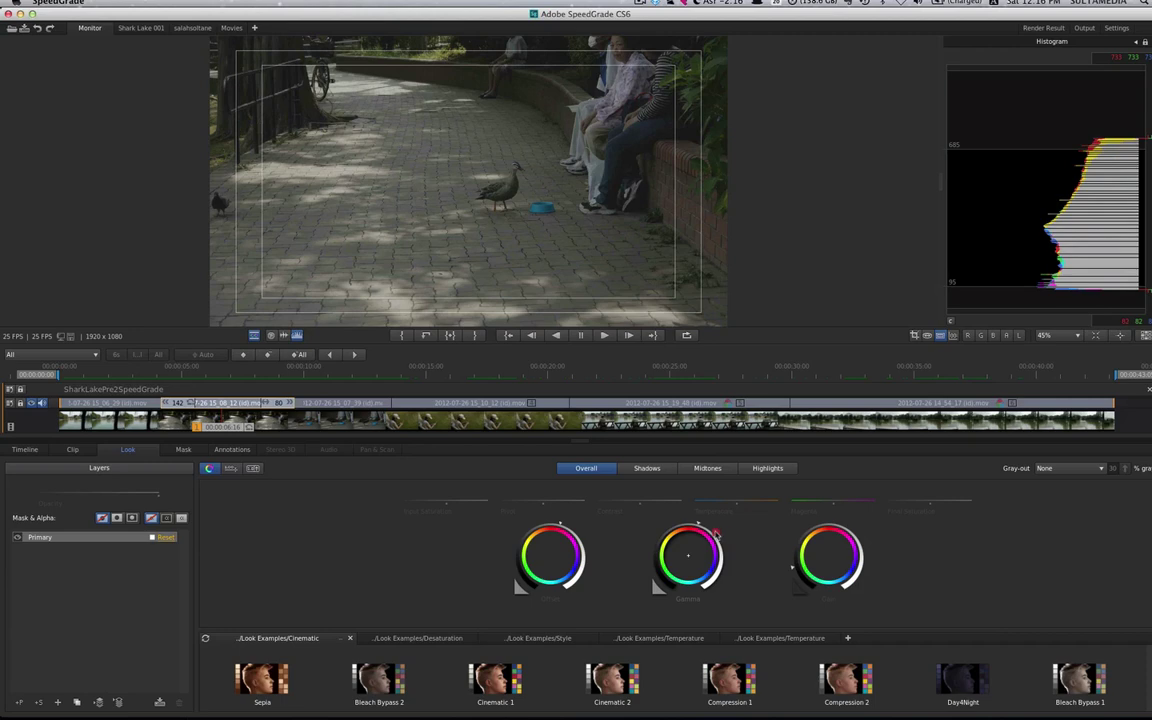
Add a second Primary layer with magenta-tinted shadows, shifted highlight colour, and contrast 0.26.
left_click(18, 704)
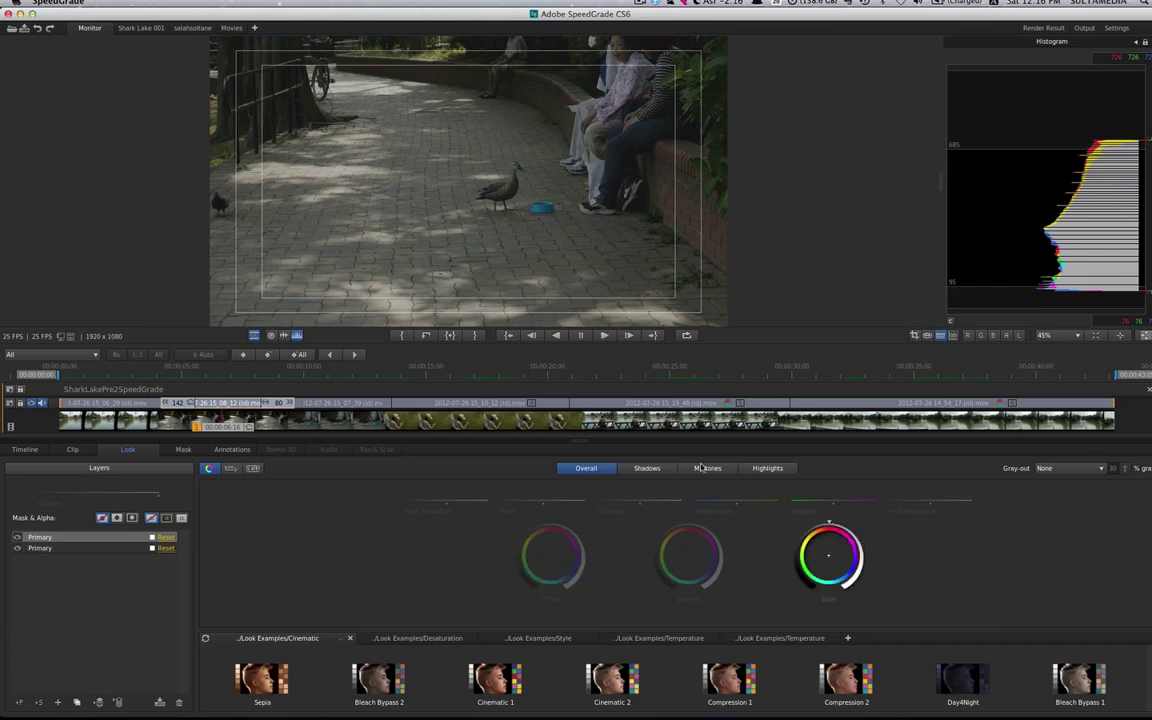
left_click(646, 470)
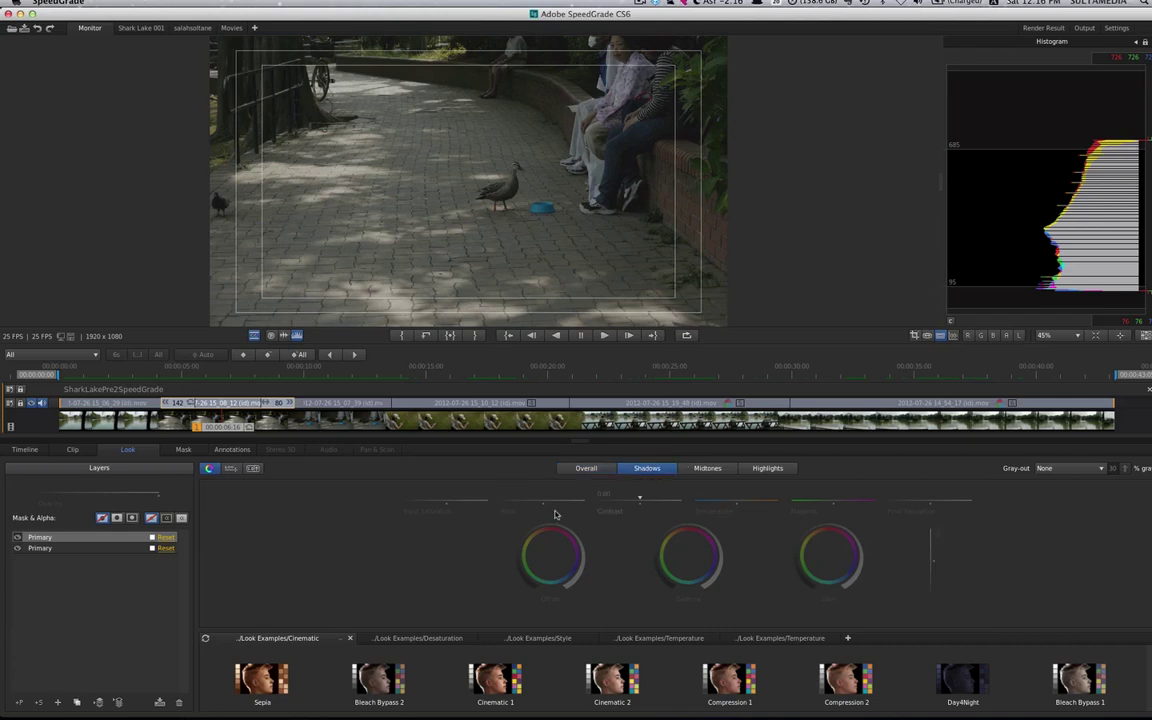
left_click_drag(551, 523, 561, 525)
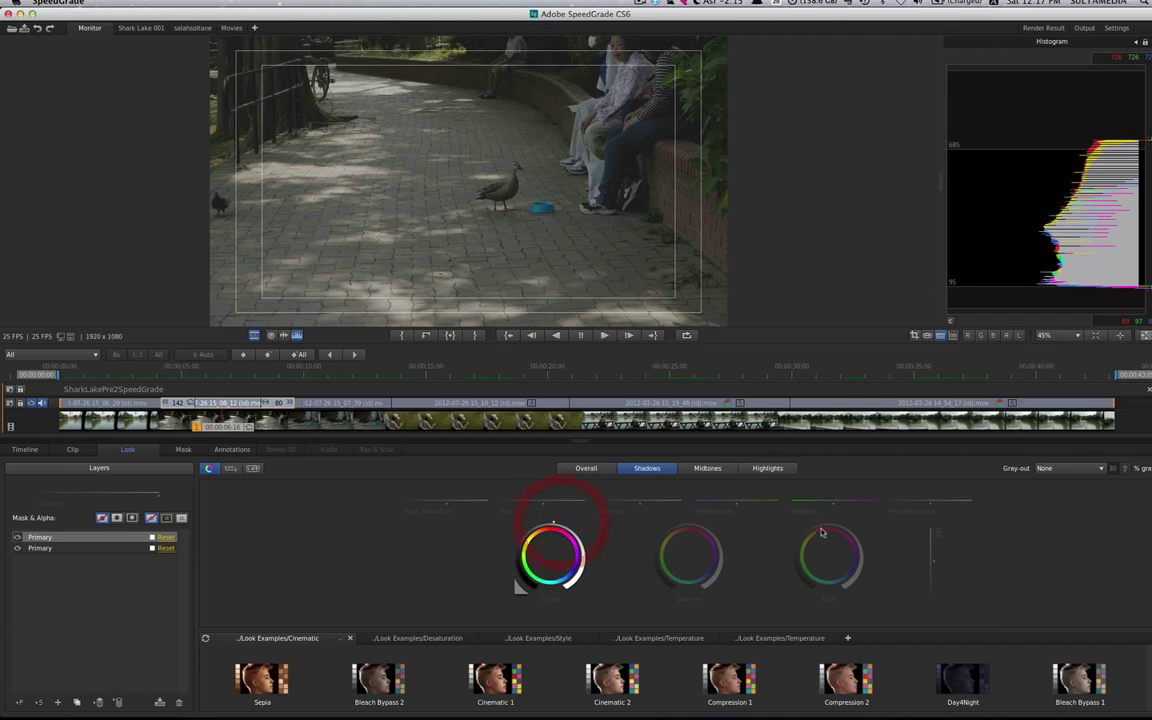
left_click(769, 469)
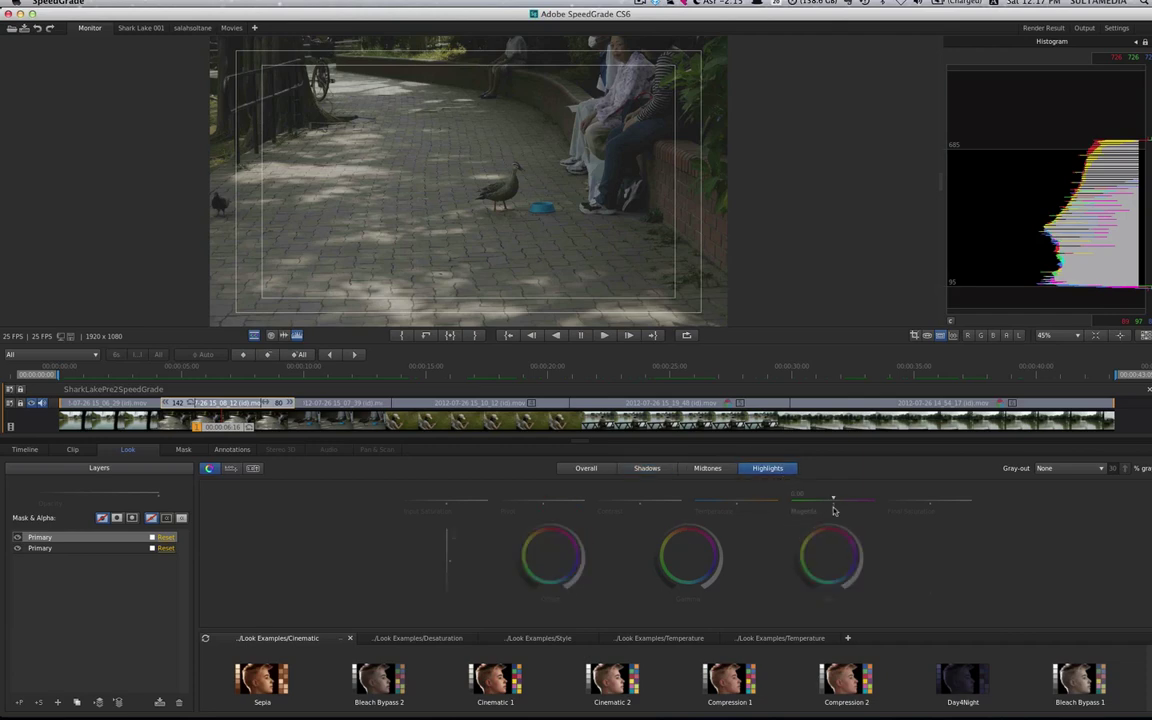
left_click_drag(830, 523, 886, 552)
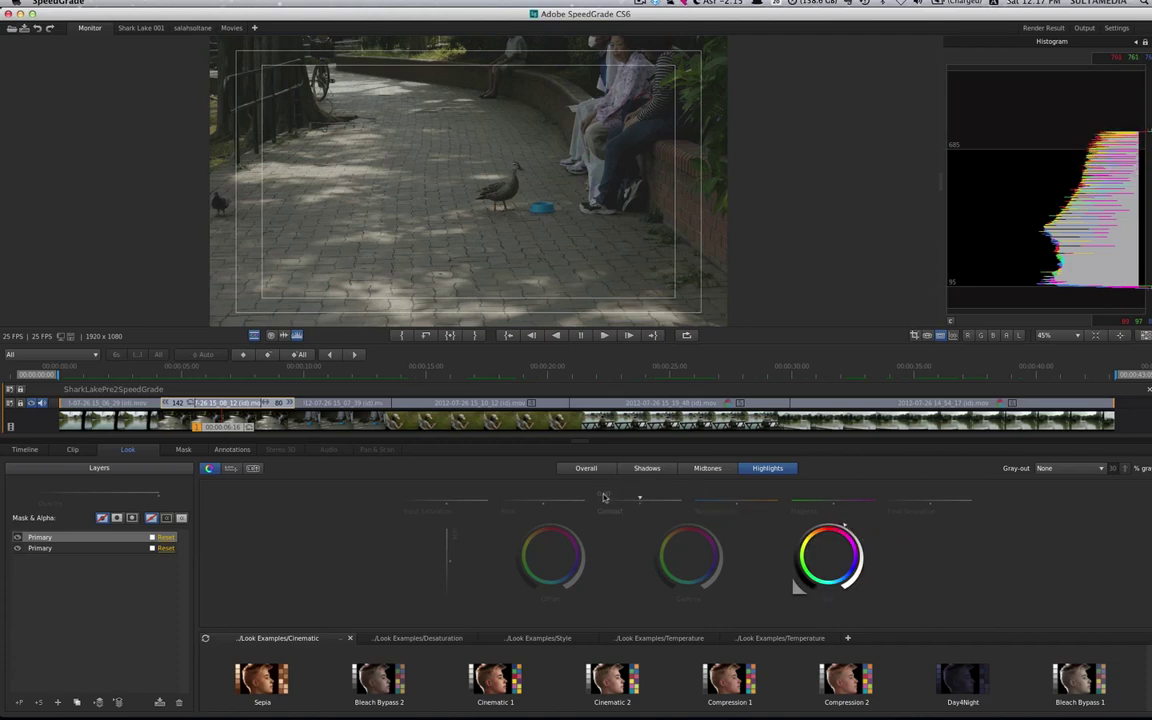
left_click_drag(640, 499, 668, 500)
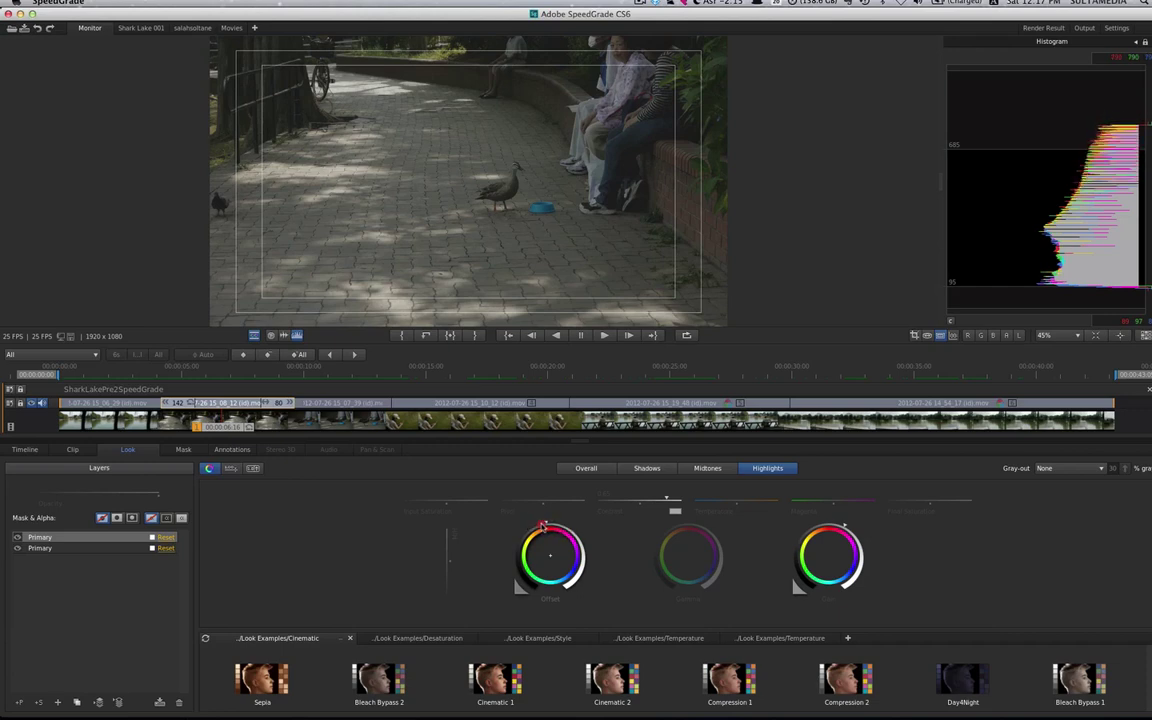
left_click(586, 468)
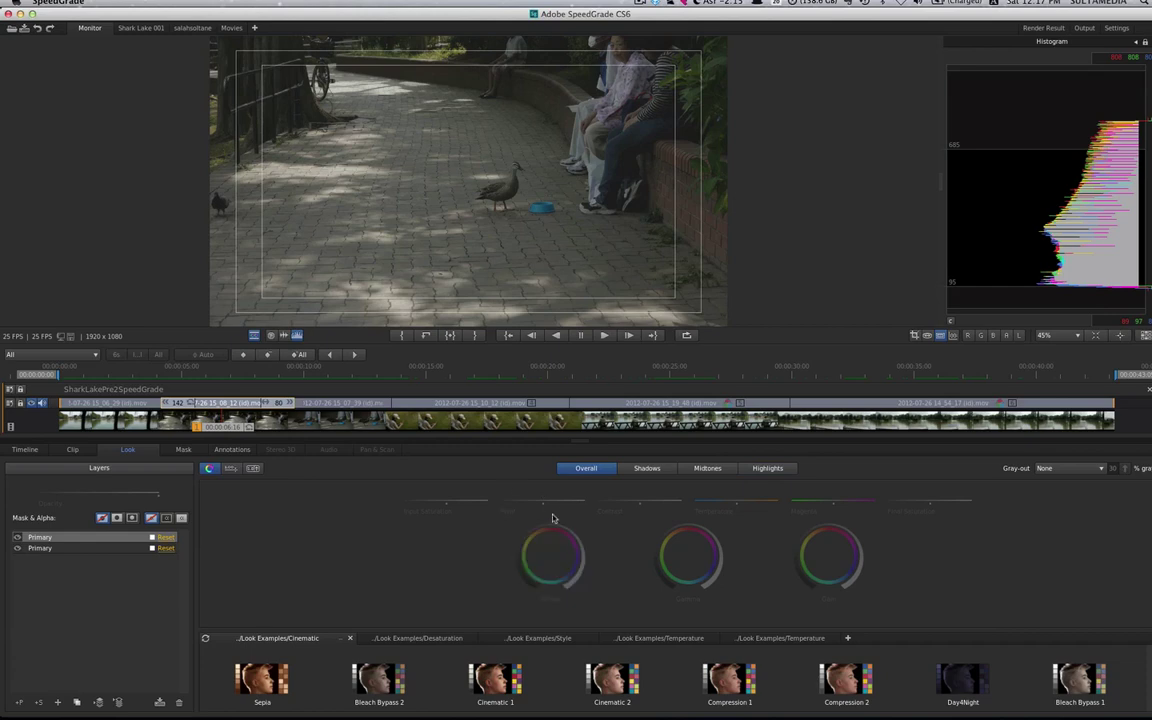
Try darkening the original layer's overall offset, then restore the image brightness.
left_click(116, 550)
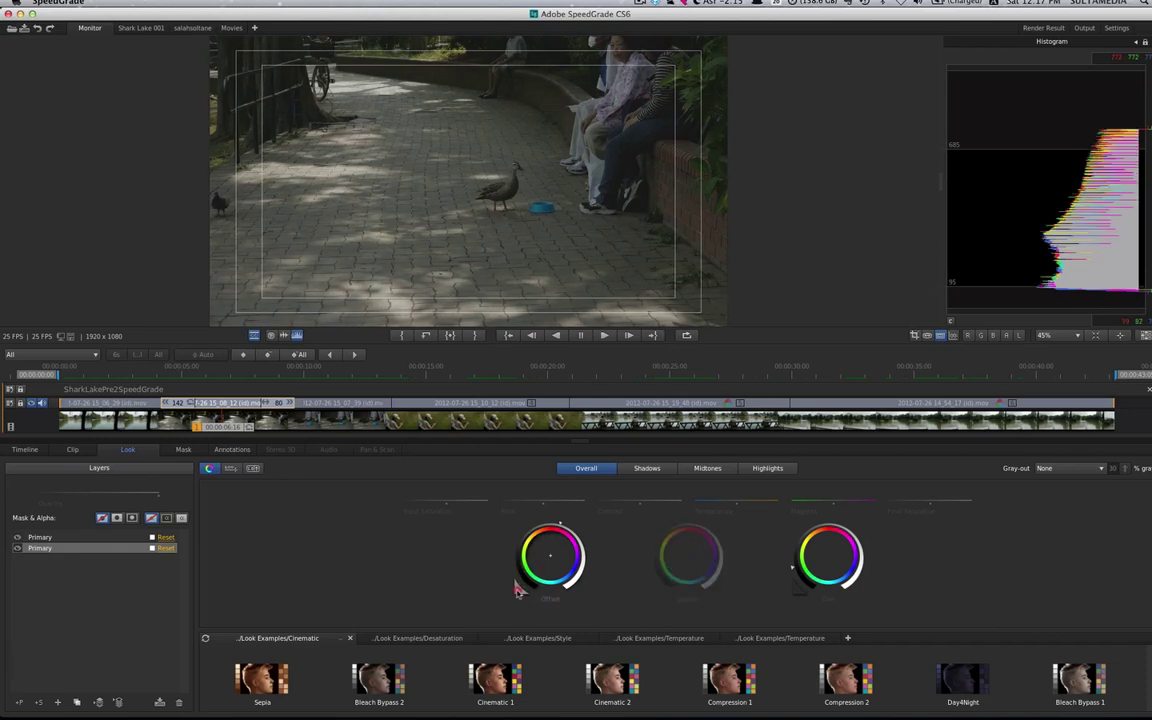
left_click_drag(518, 590, 489, 581)
left_click_drag(799, 596, 760, 580)
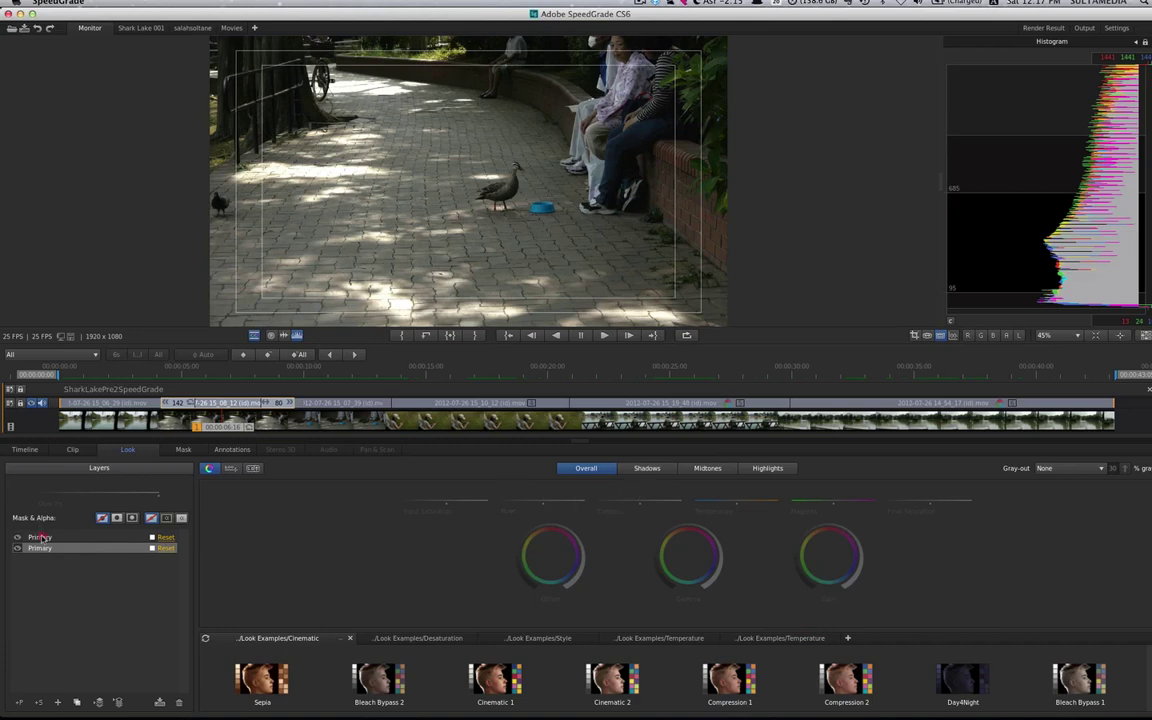
Hide the newly added Primary layer and select the original layer for editing.
left_click(16, 538)
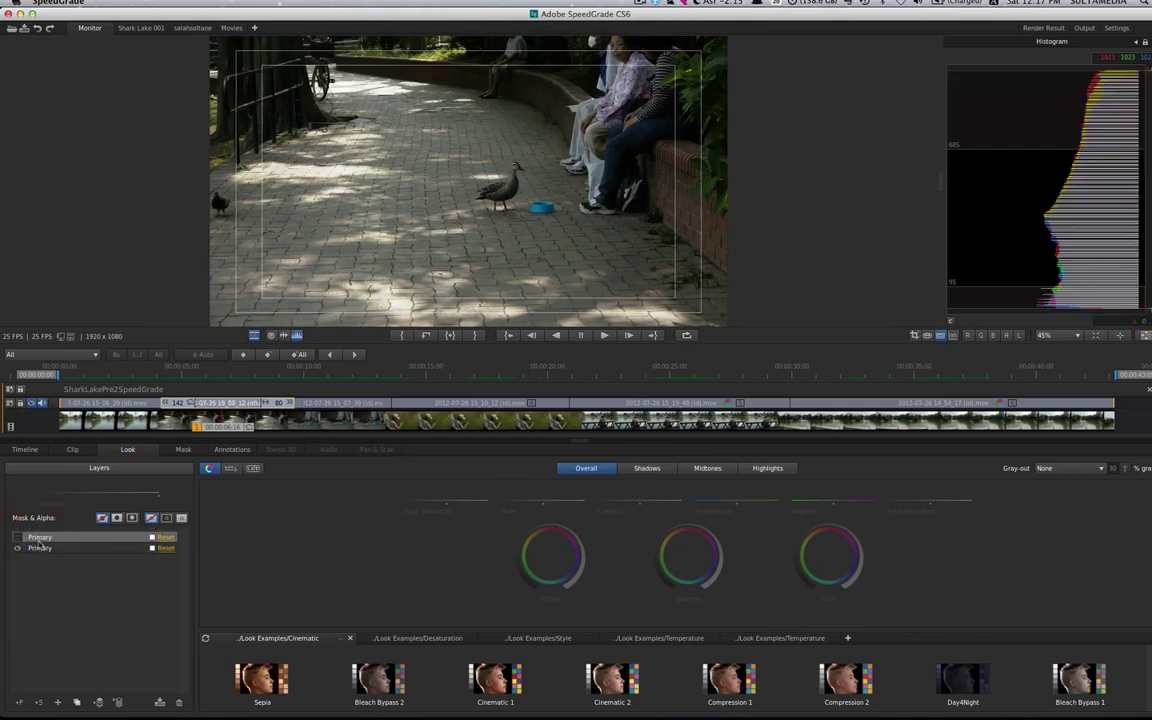
left_click(41, 549)
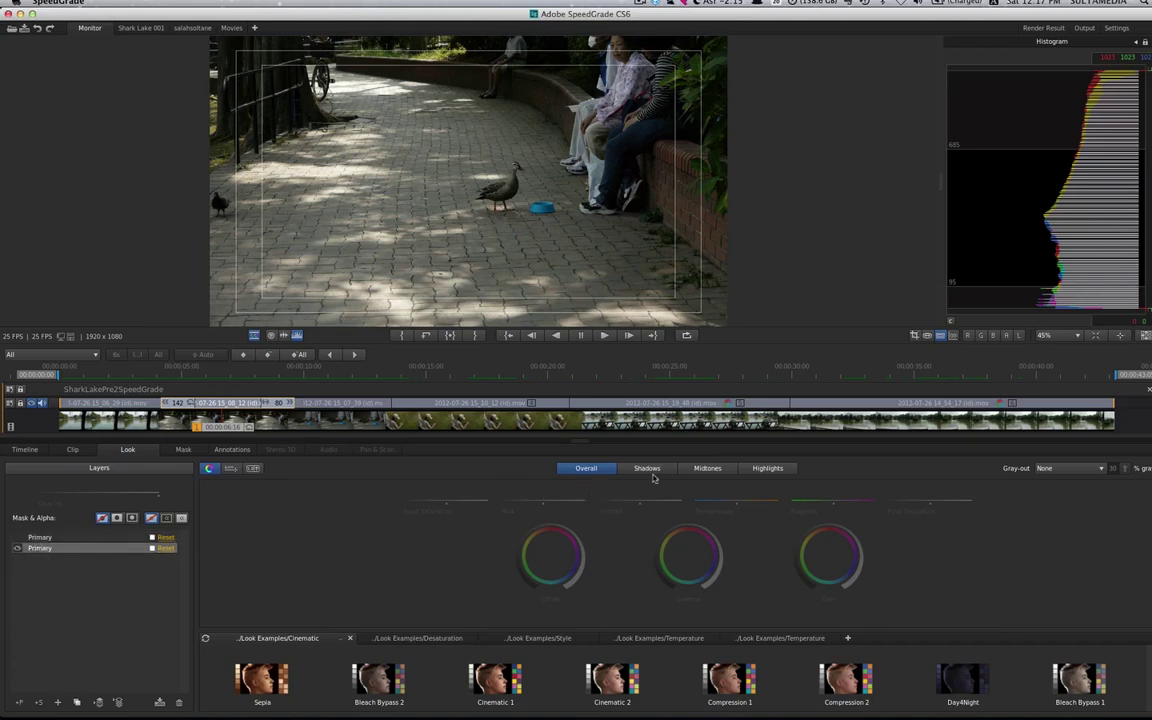
left_click(650, 470)
left_click(707, 468)
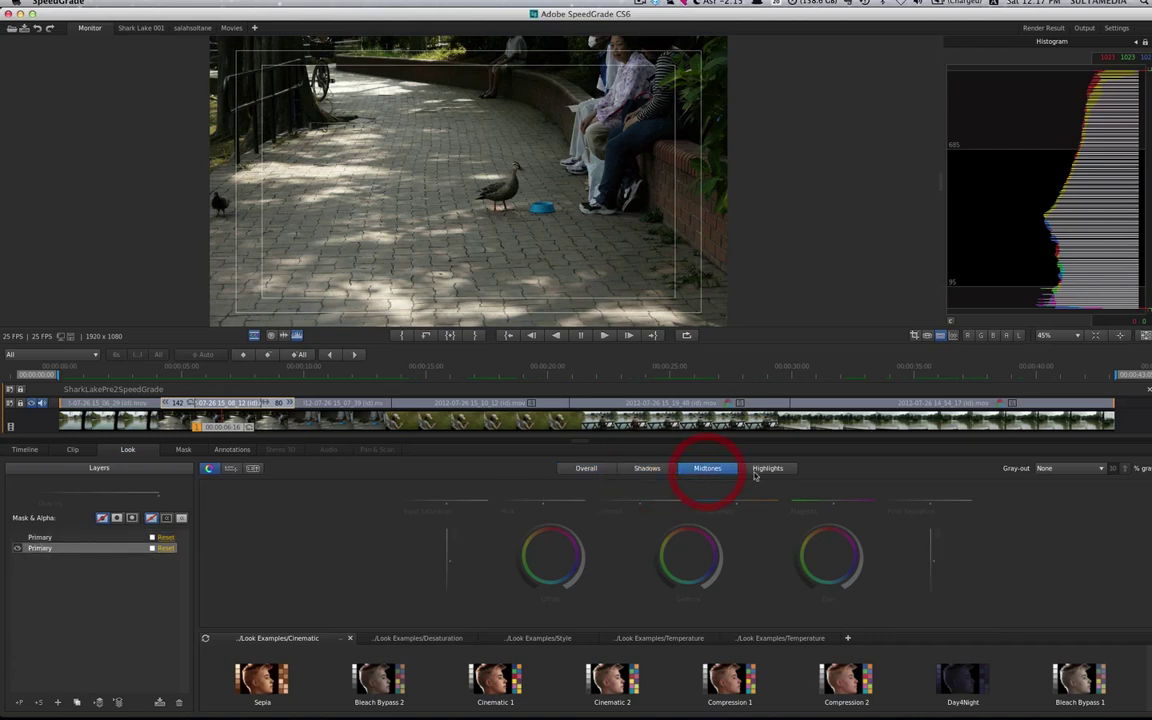
left_click(767, 469)
left_click(586, 469)
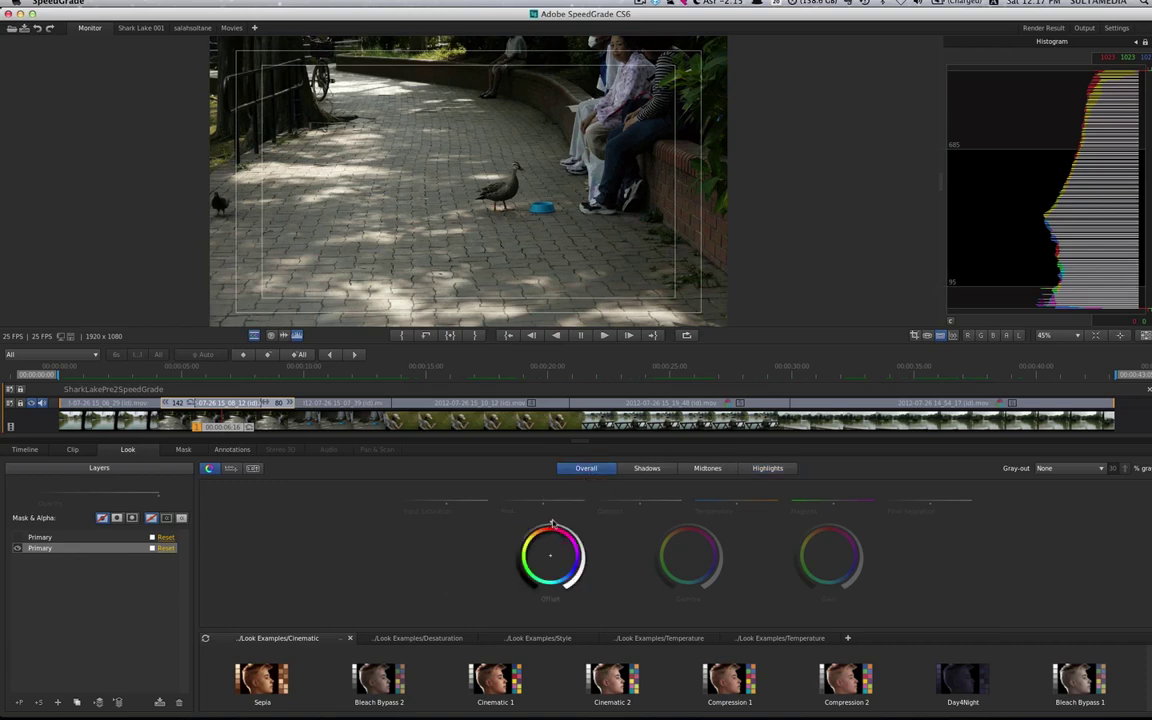
Brighten the overall offset, pull down and recolour highlights, and shift midtone and shadow colour balance.
mouse_move(552, 522)
left_mouse_down()
mouse_move(584, 535)
mouse_move(596, 527)
left_mouse_up()
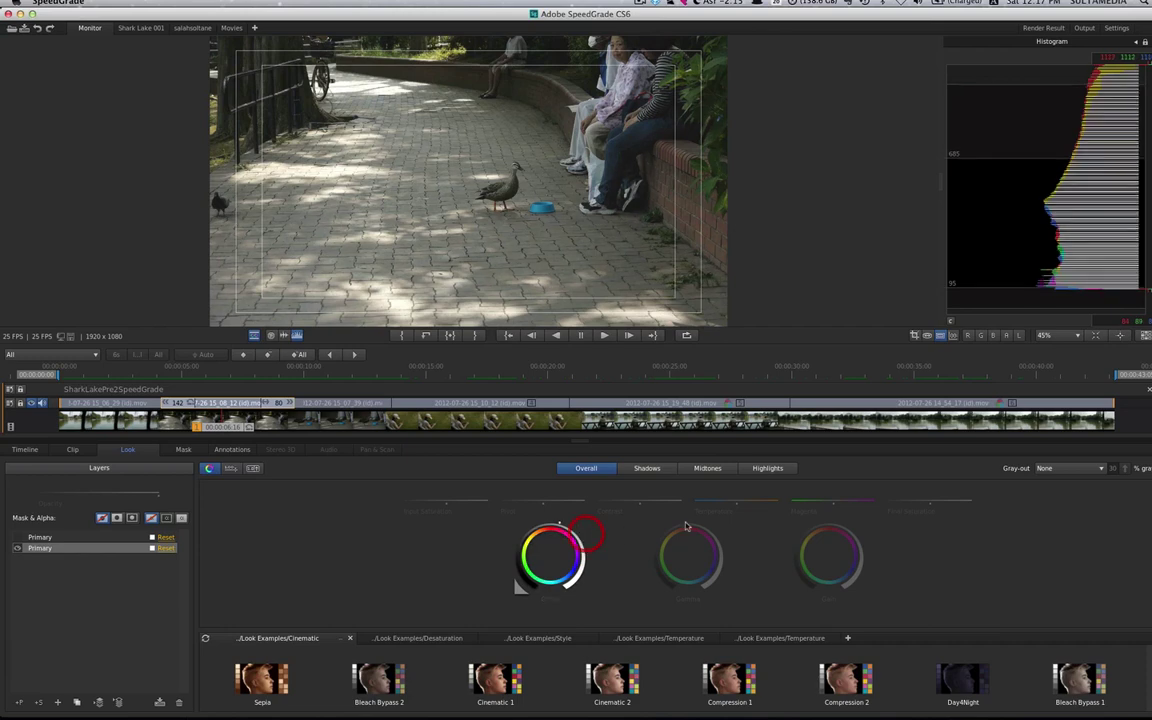
left_click(772, 468)
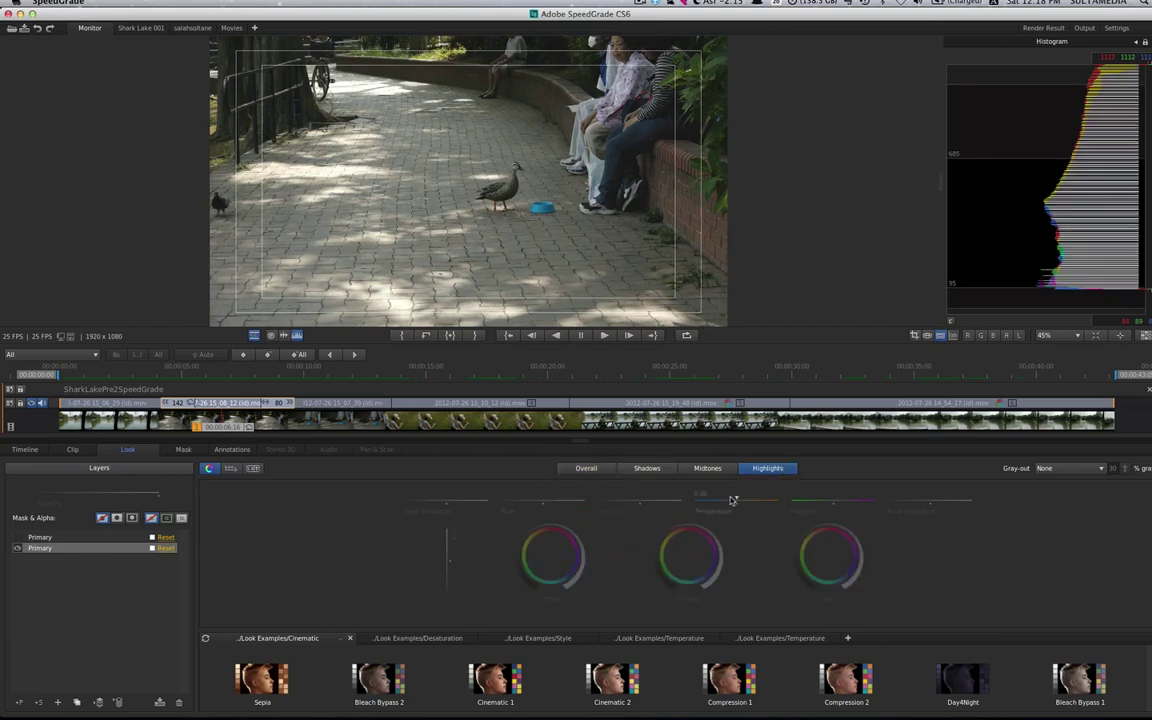
mouse_move(828, 524)
left_mouse_down()
mouse_move(713, 556)
mouse_move(733, 545)
left_mouse_up()
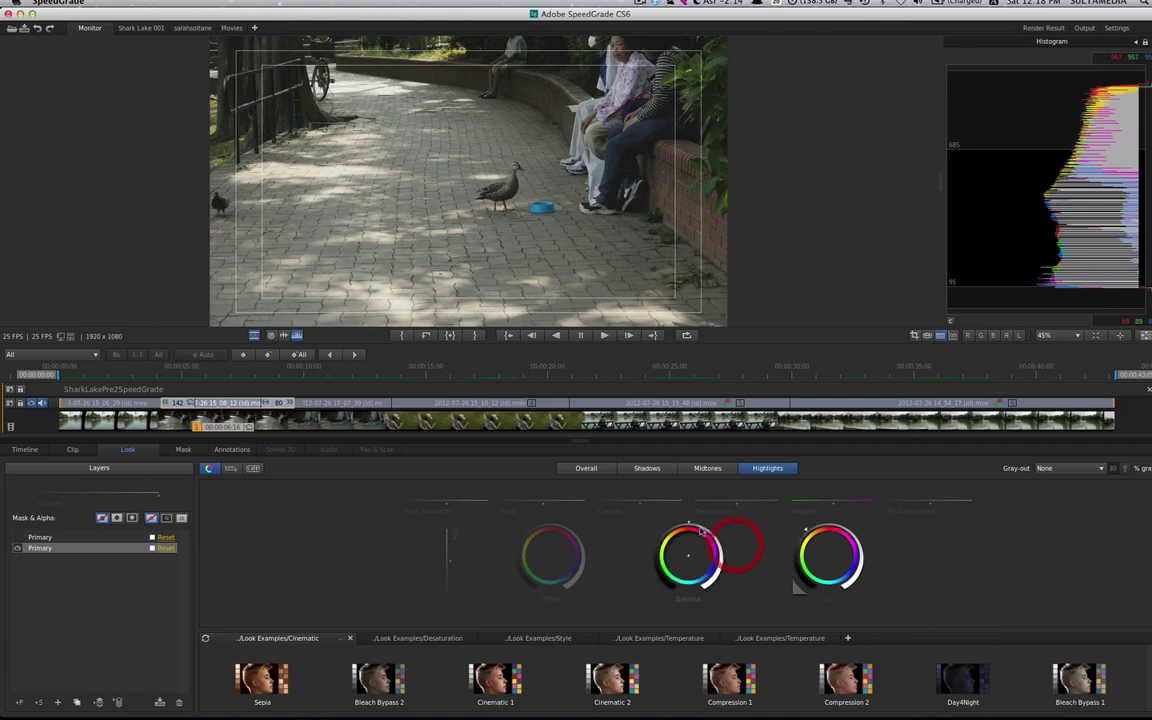
left_click(708, 469)
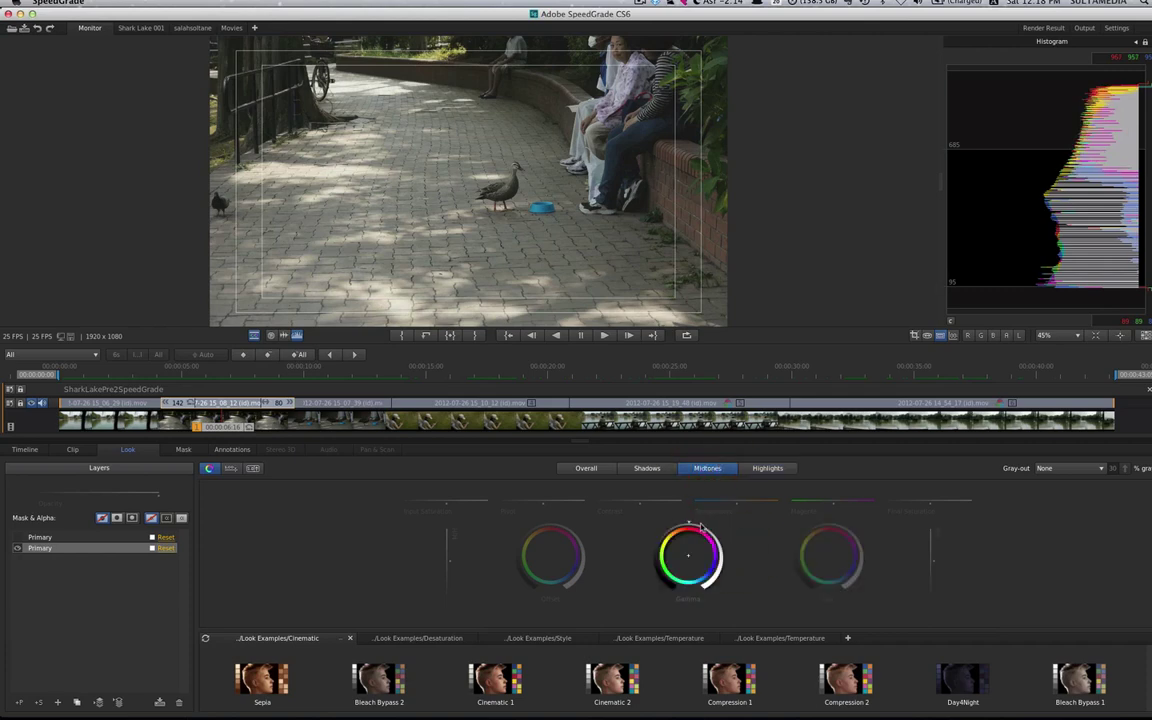
left_click_drag(688, 526, 674, 532)
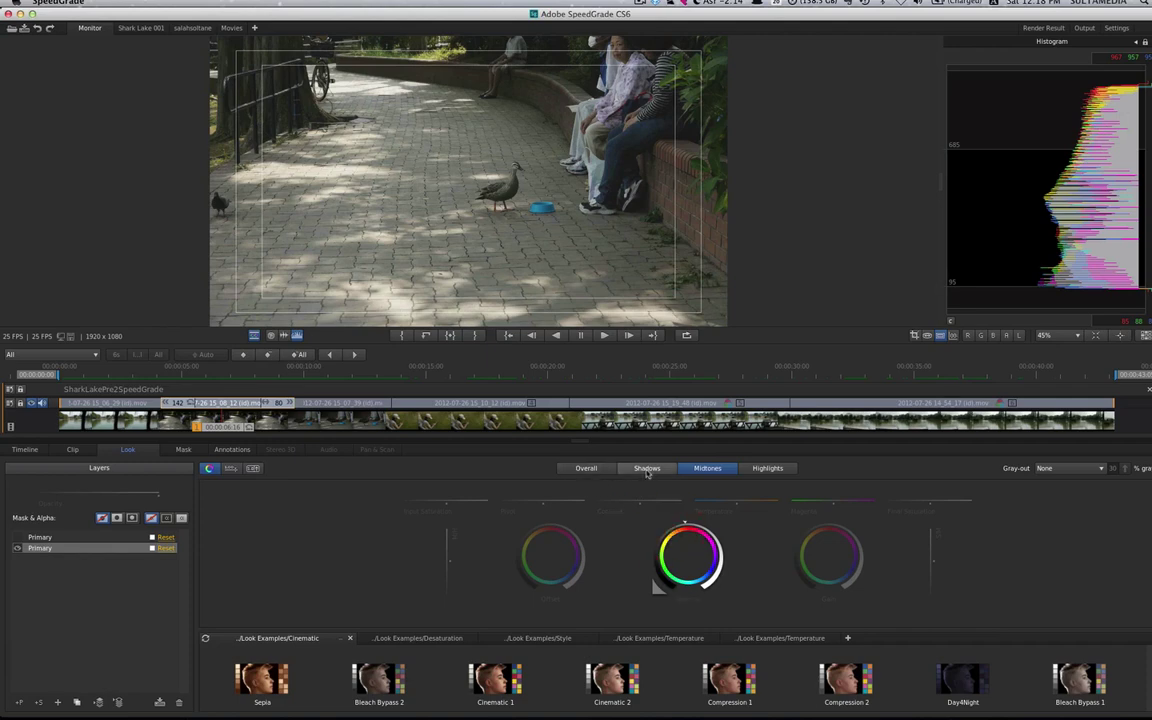
left_click(647, 469)
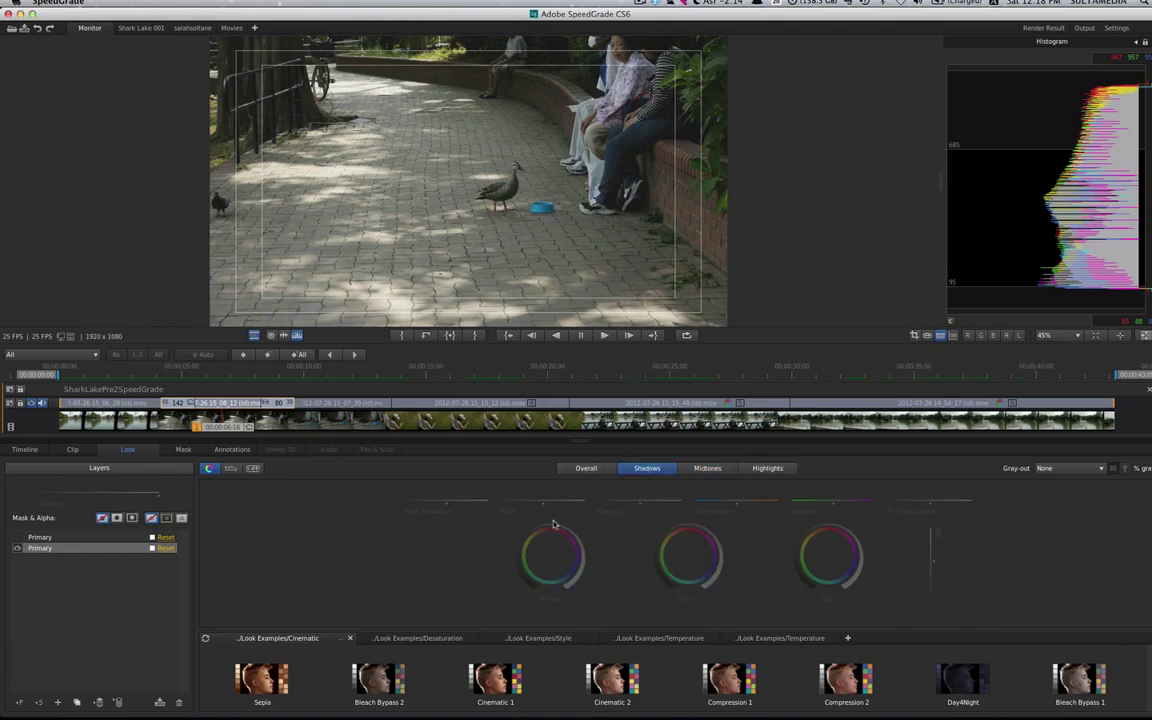
mouse_move(550, 526)
left_mouse_down()
mouse_move(534, 526)
mouse_move(548, 522)
left_mouse_up()
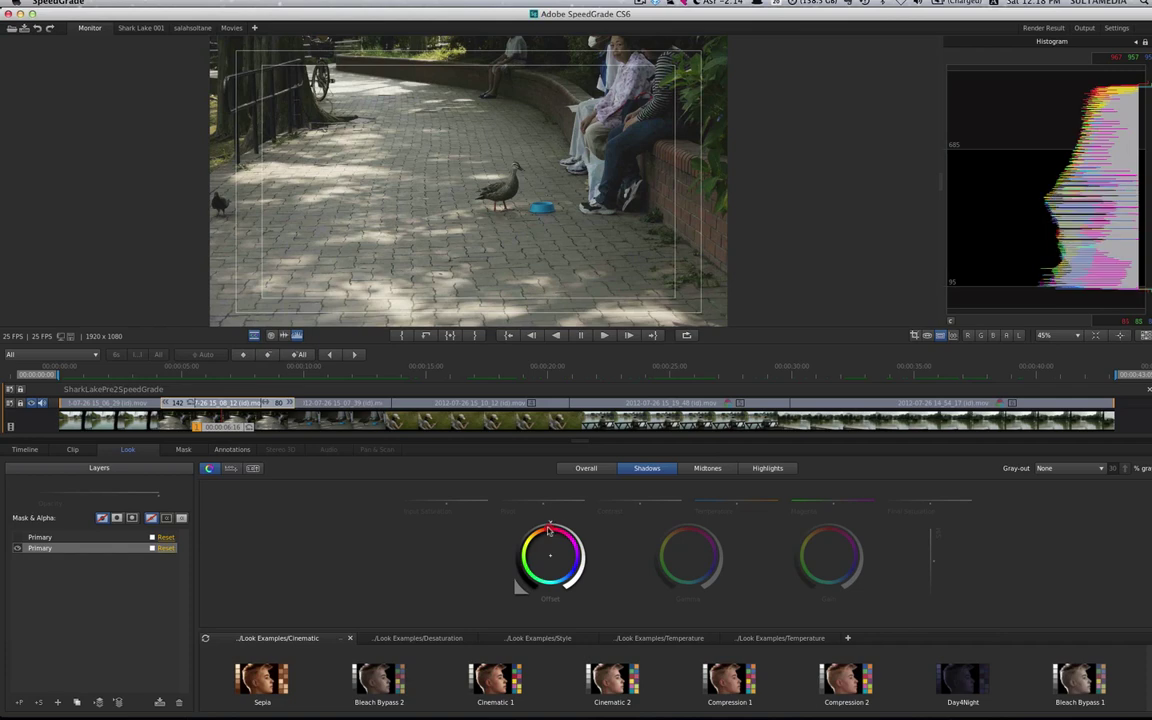
Re-enable the new Primary layer and reset its Shadows and Highlights colour wheels.
left_click(70, 540)
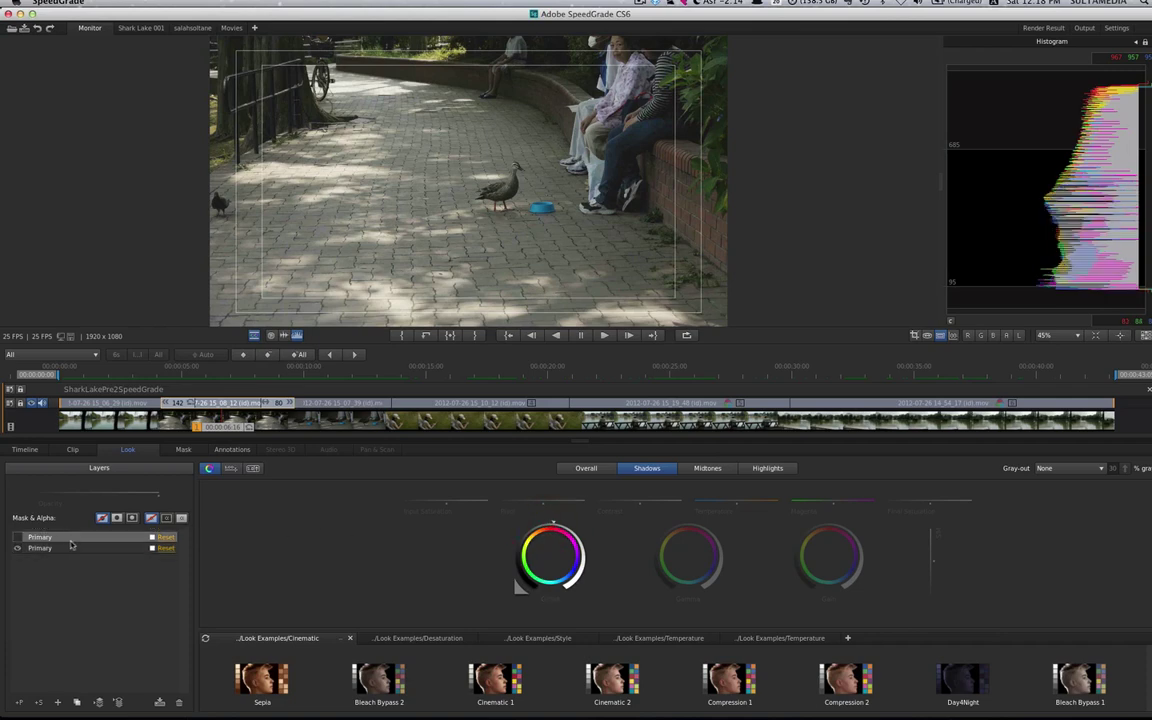
left_click(17, 540)
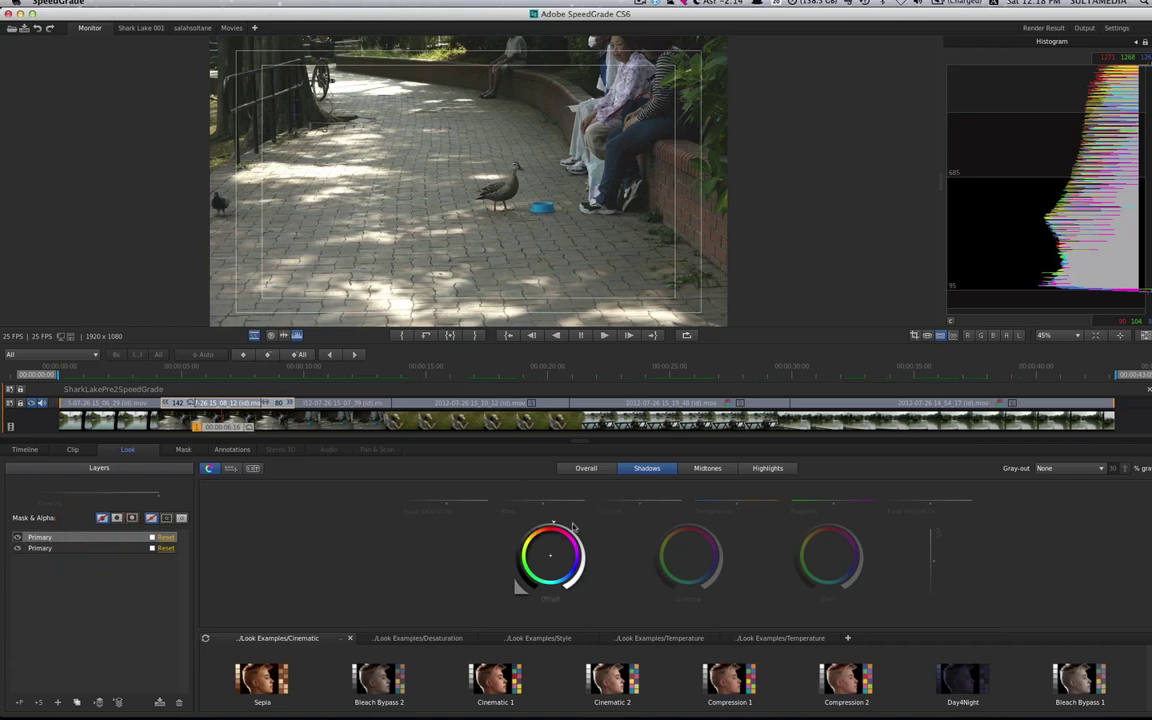
left_click(518, 589)
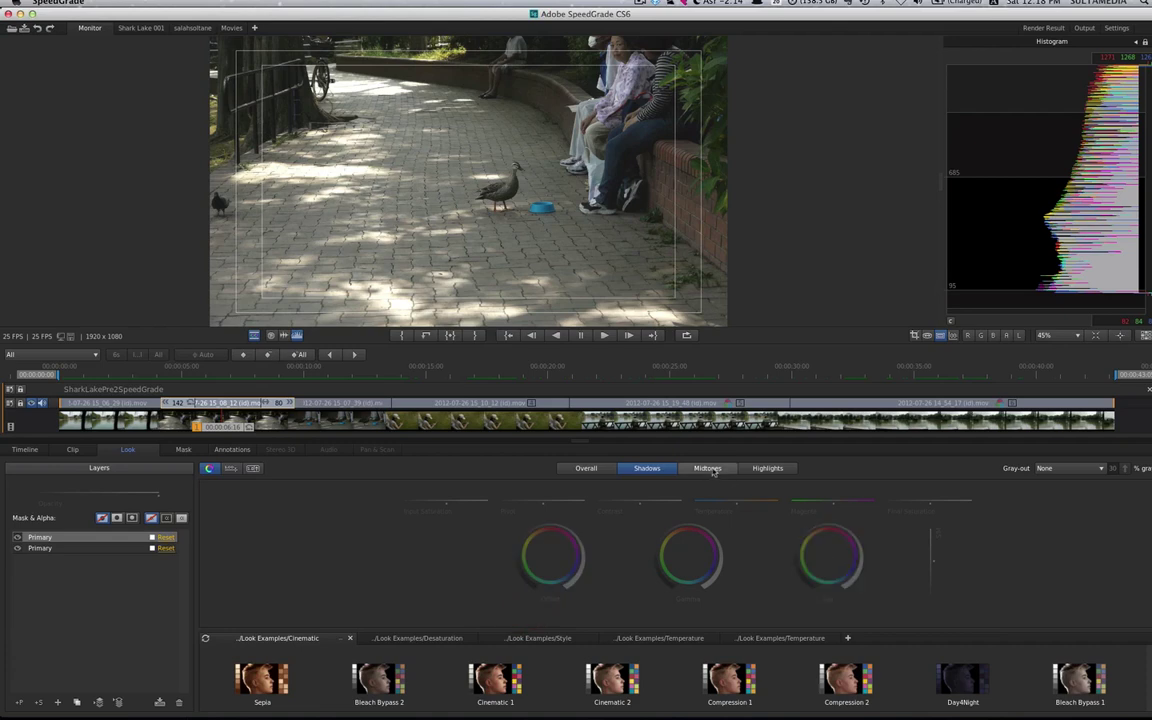
left_click(707, 468)
left_click(768, 469)
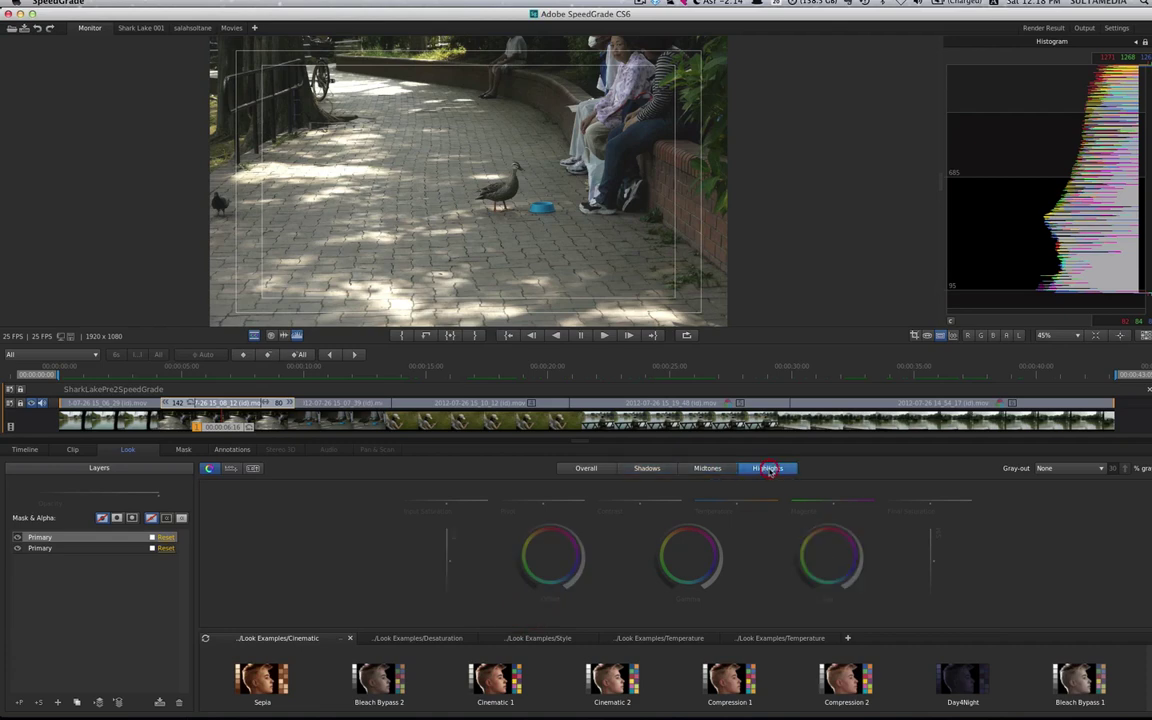
left_click(797, 590)
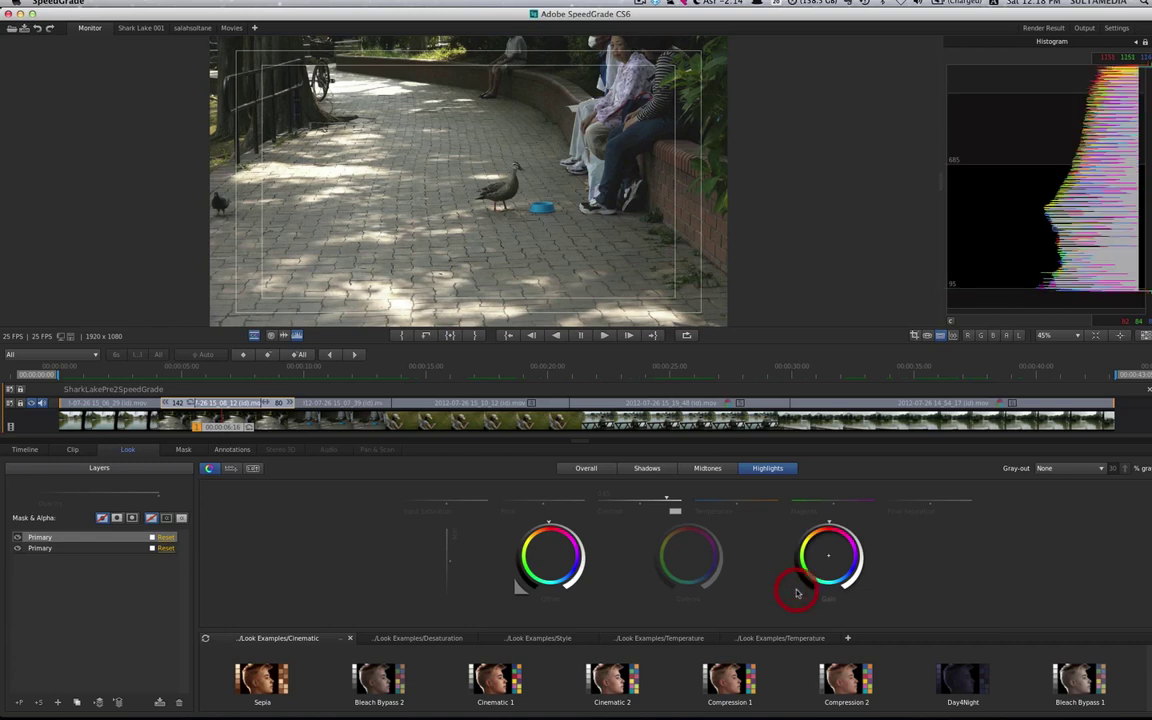
left_click(517, 590)
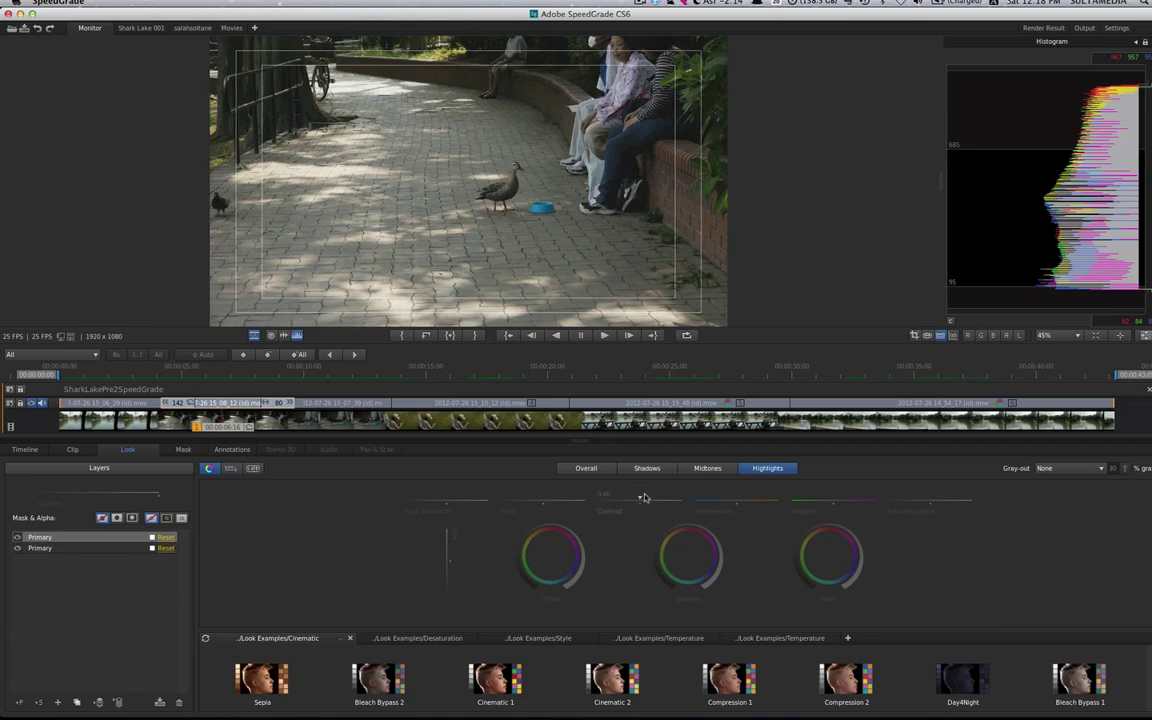
Raise overall contrast to 0.18, then tint and darken the park shot's shadows with the Offset wheel.
left_click(603, 470)
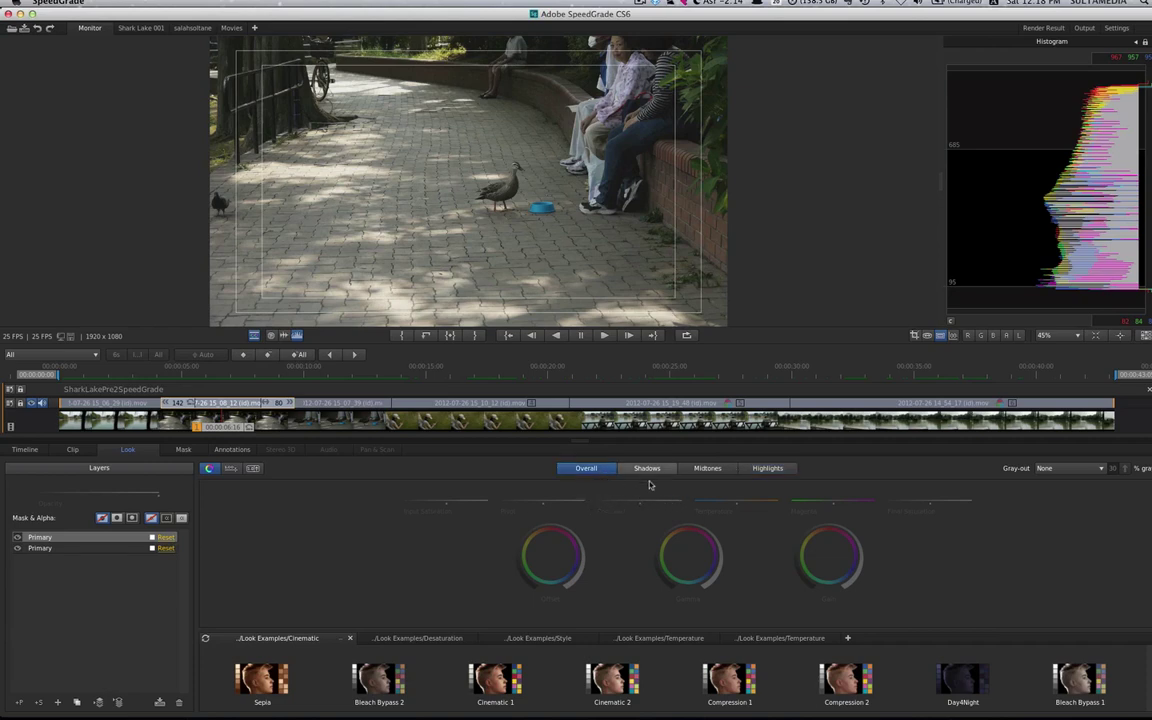
mouse_move(642, 500)
left_mouse_down()
mouse_move(665, 500)
mouse_move(639, 497)
left_mouse_up()
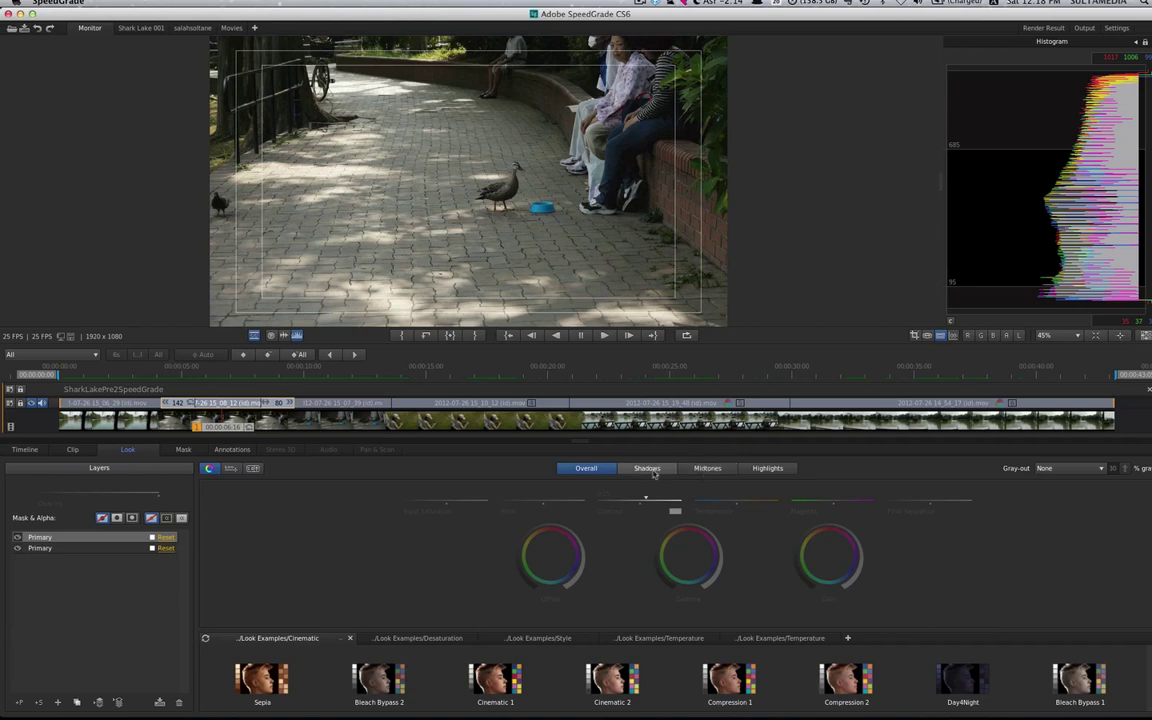
left_click(650, 470)
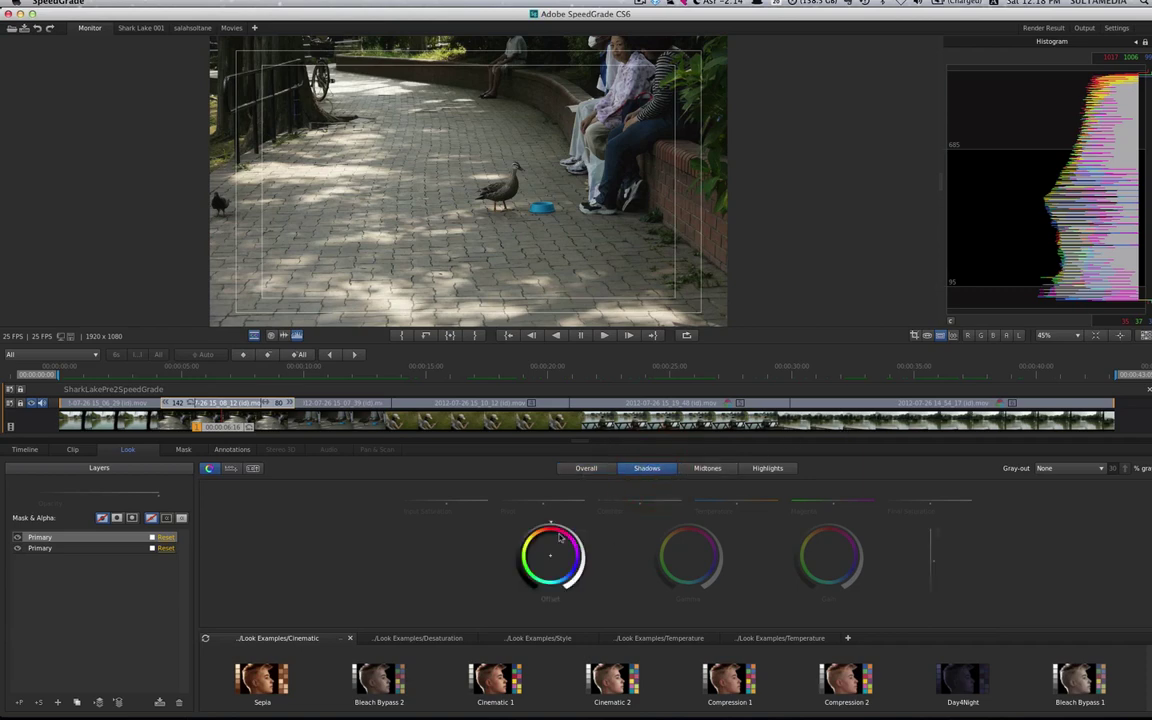
left_click_drag(550, 527, 567, 533)
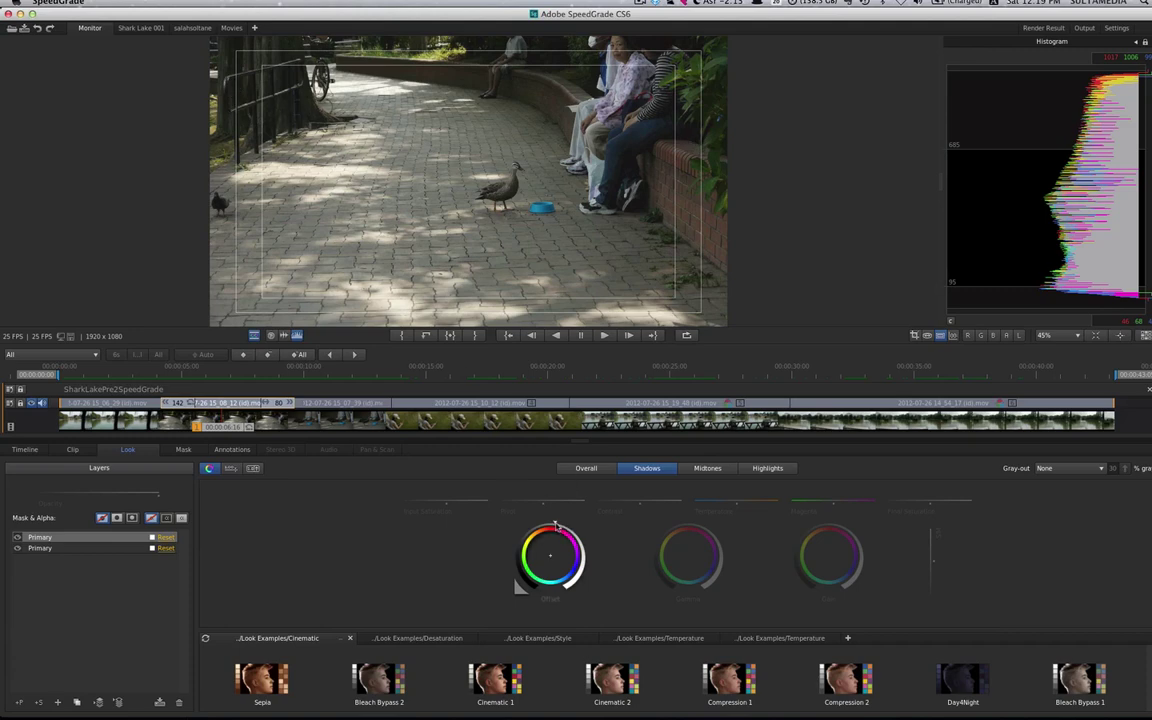
left_click_drag(556, 527, 510, 540)
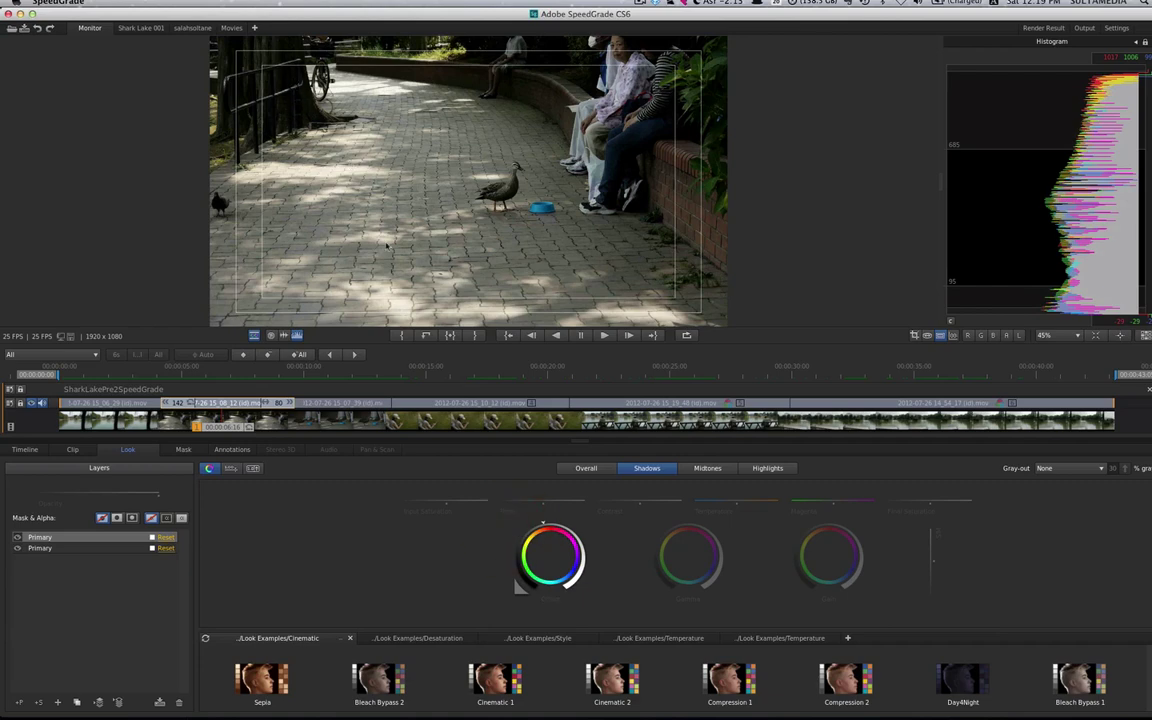
left_click_drag(518, 590, 519, 587)
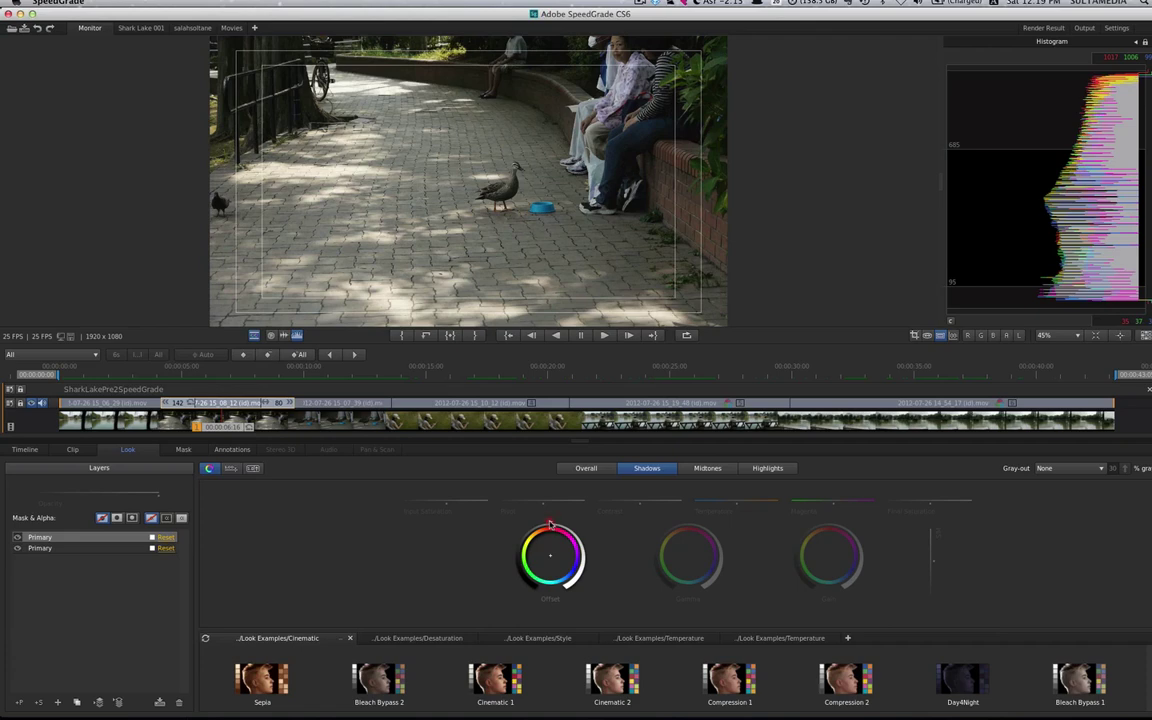
left_click_drag(550, 524, 519, 586)
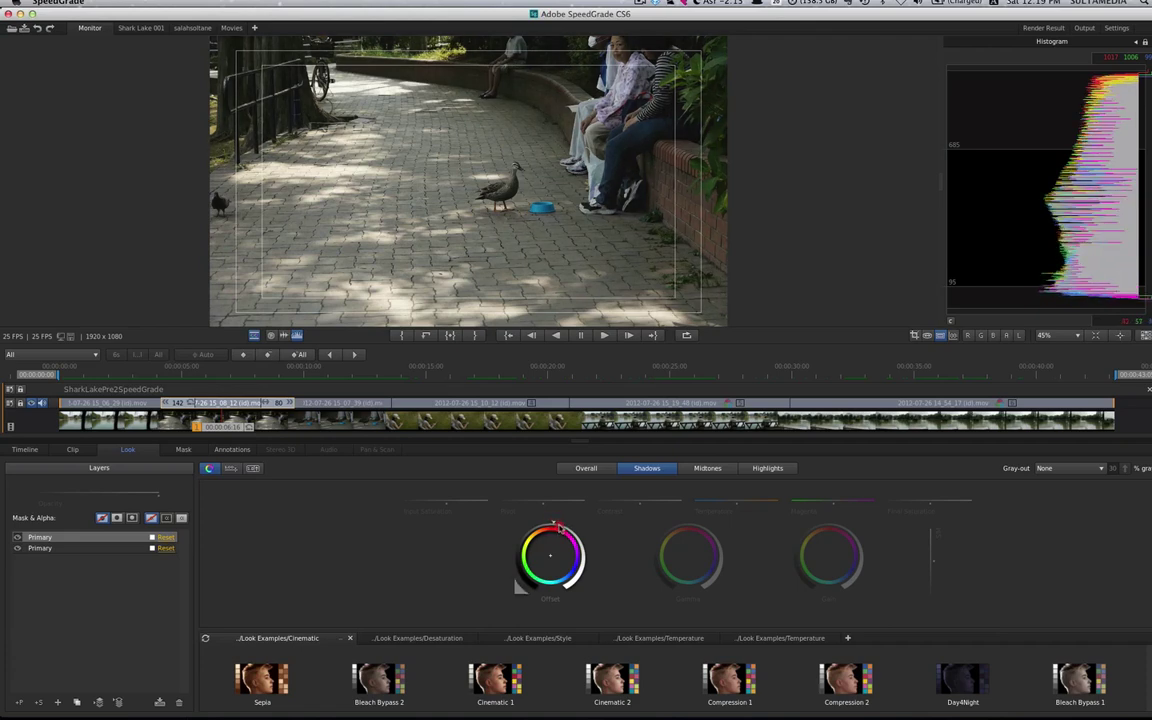
left_click_drag(561, 530, 566, 533)
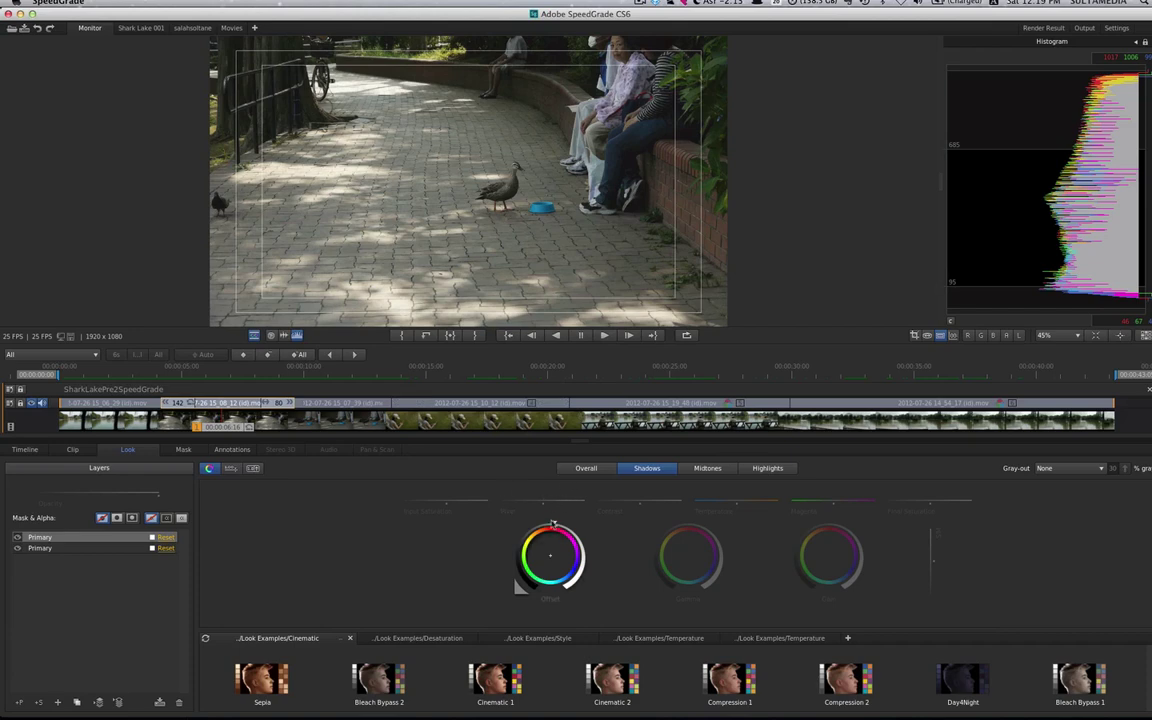
left_click_drag(553, 523, 545, 524)
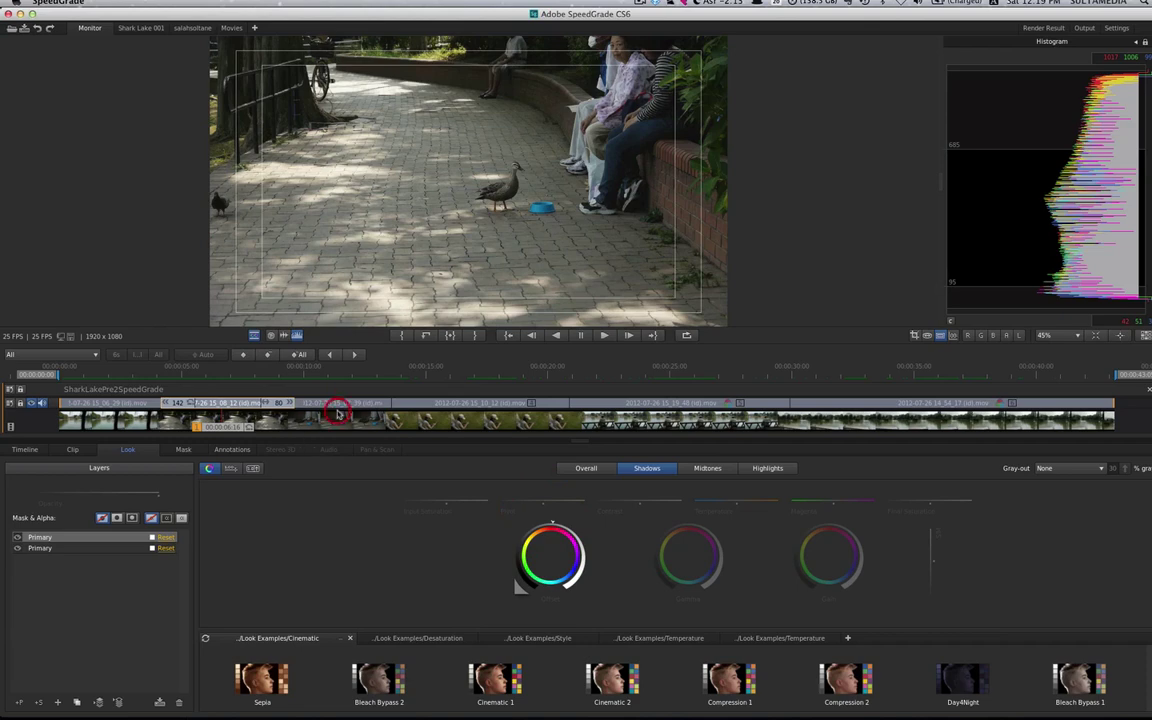
Go to the duck close-up, add a second Primary layer and select the Highlights range.
left_click_drag(234, 427, 327, 449)
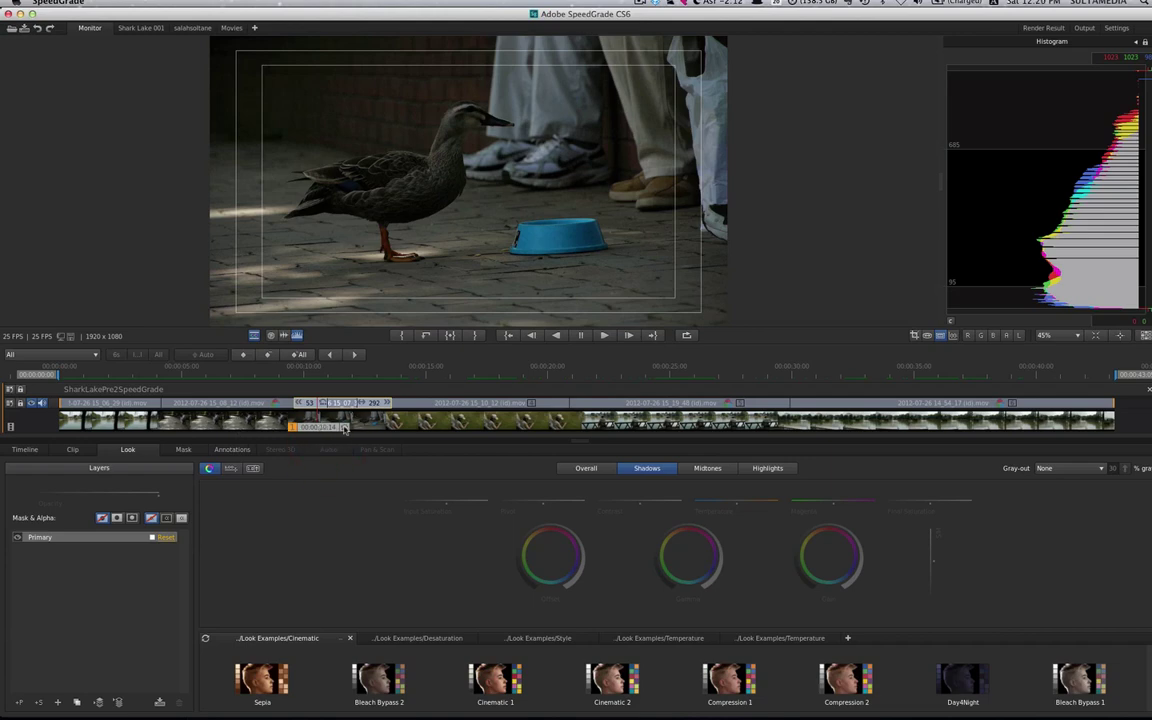
left_click(333, 425)
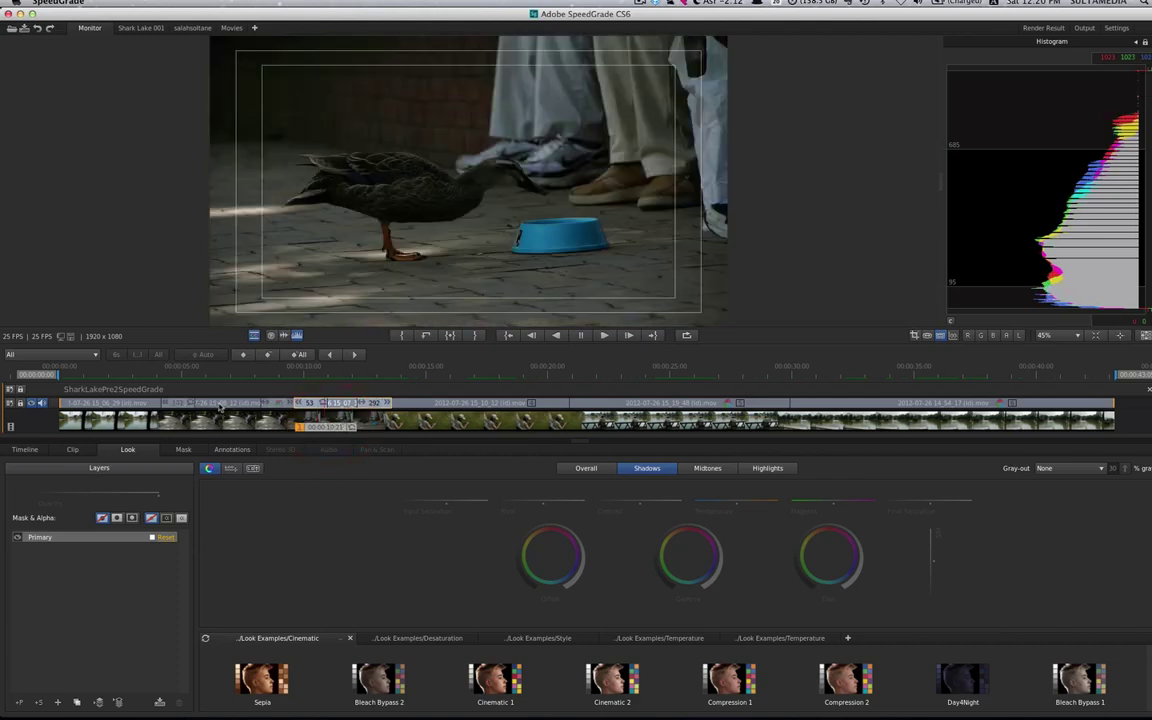
left_click(220, 405)
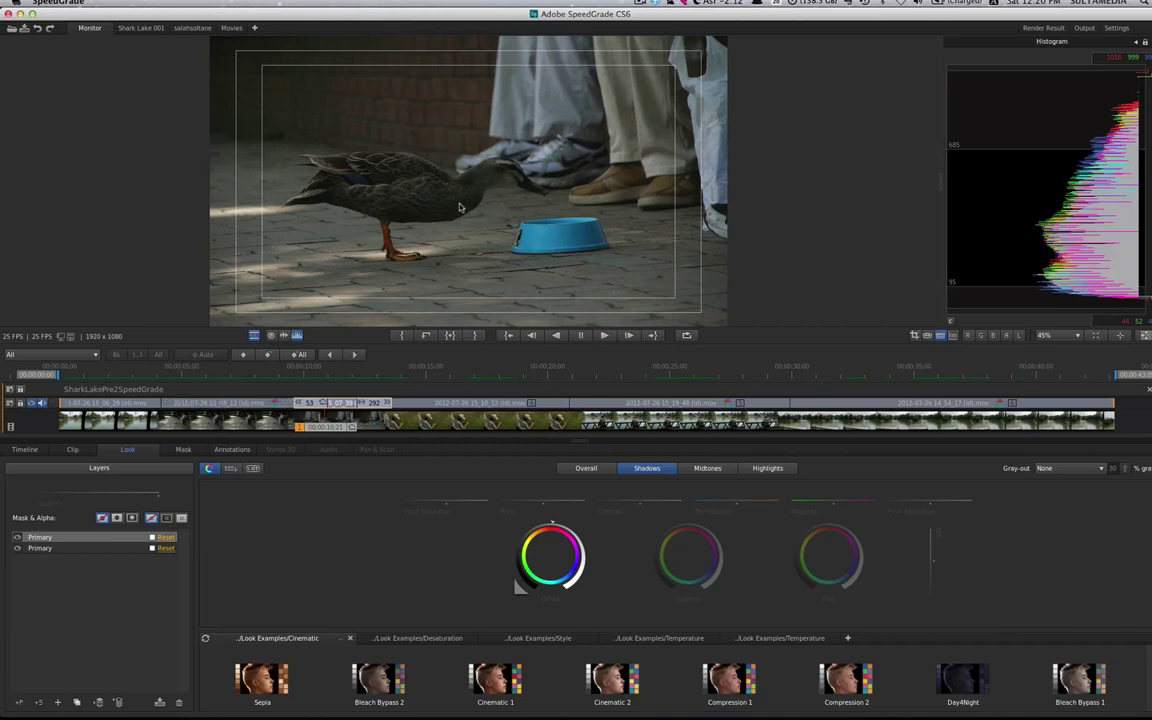
left_click(343, 404)
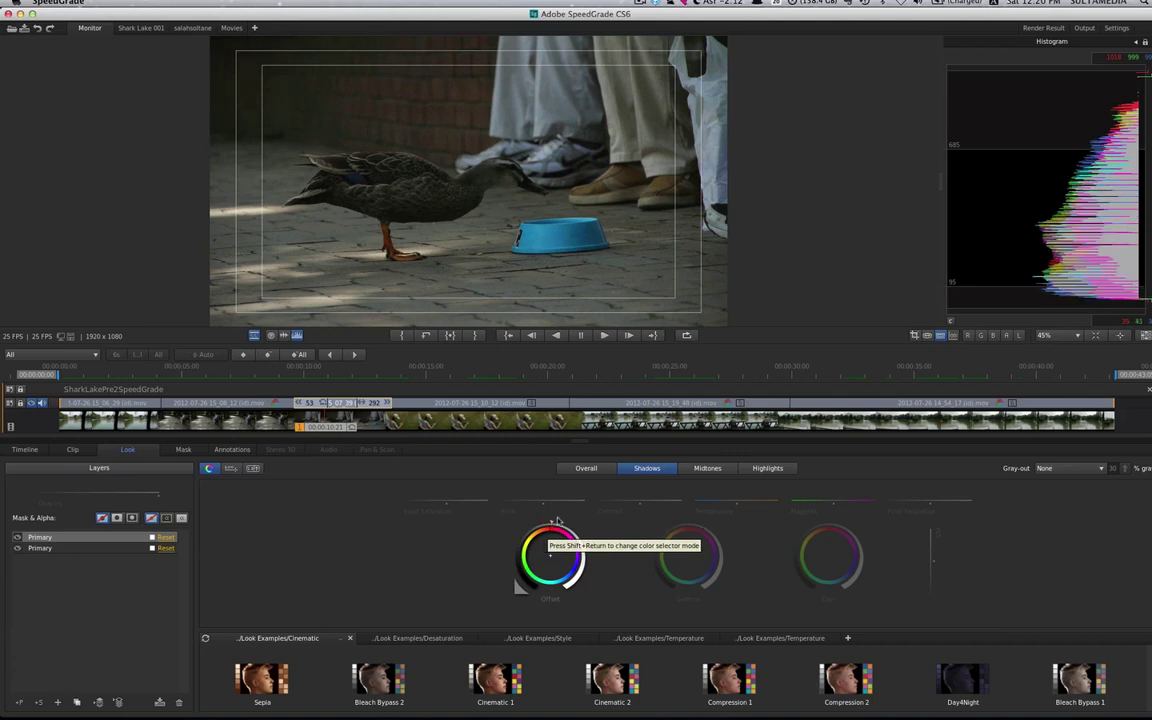
key("Down")
key("Down")
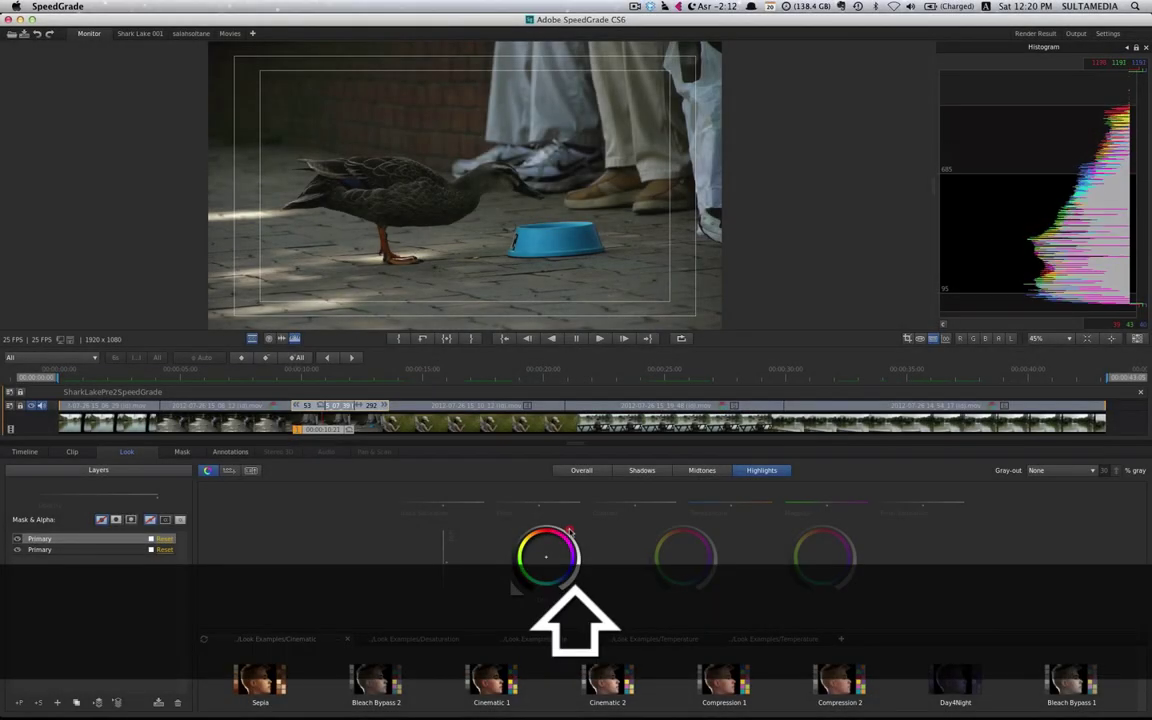
Brighten and recolour the close-up's highlights, then adjust its overall gain, gamma and offset.
mouse_move(570, 531)
left_mouse_down()
mouse_move(526, 524)
mouse_move(561, 541)
left_mouse_up()
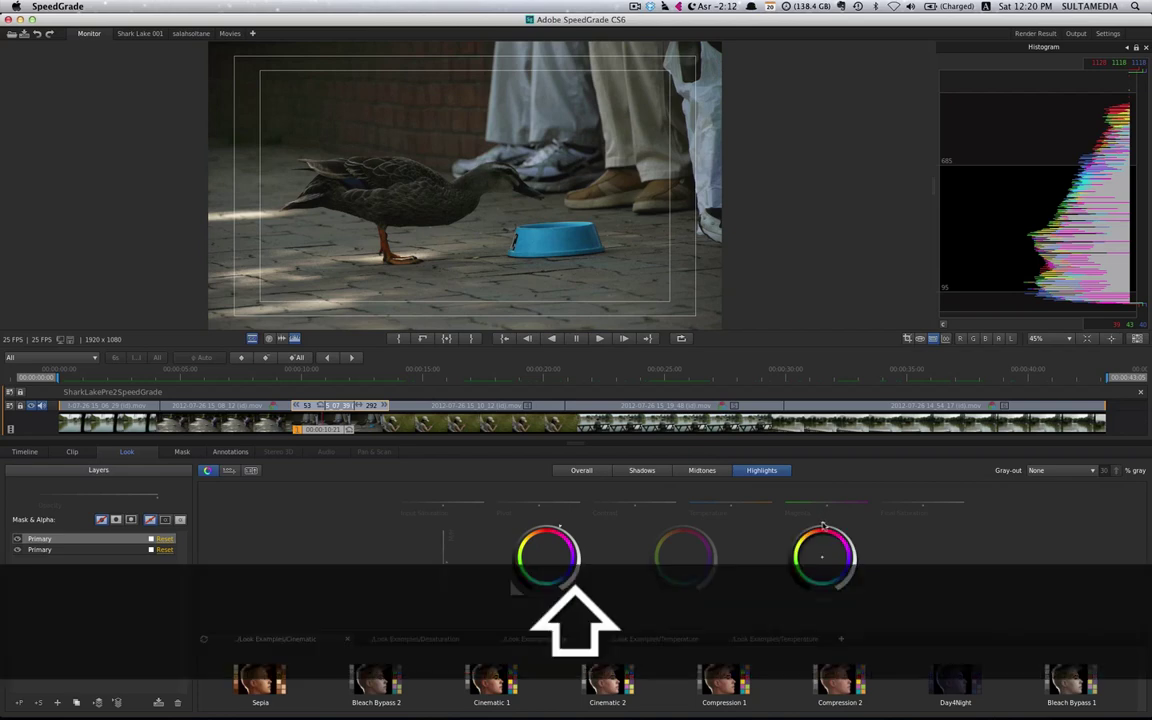
left_click_drag(822, 524, 853, 528)
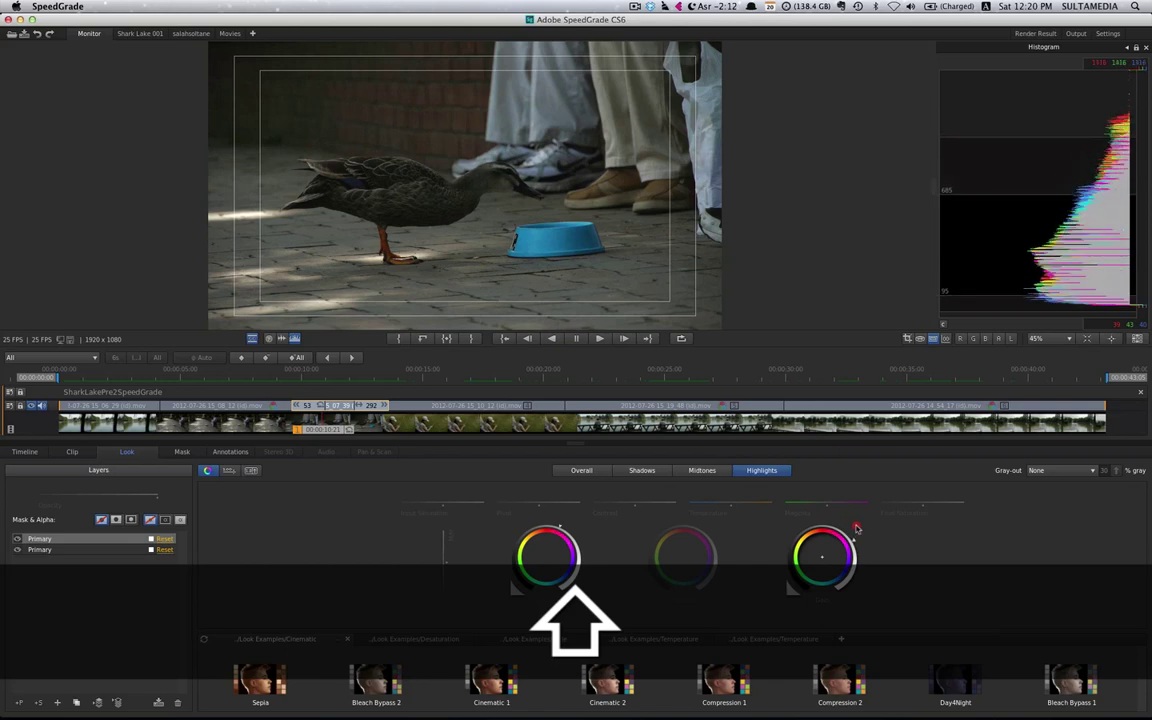
left_click(634, 472)
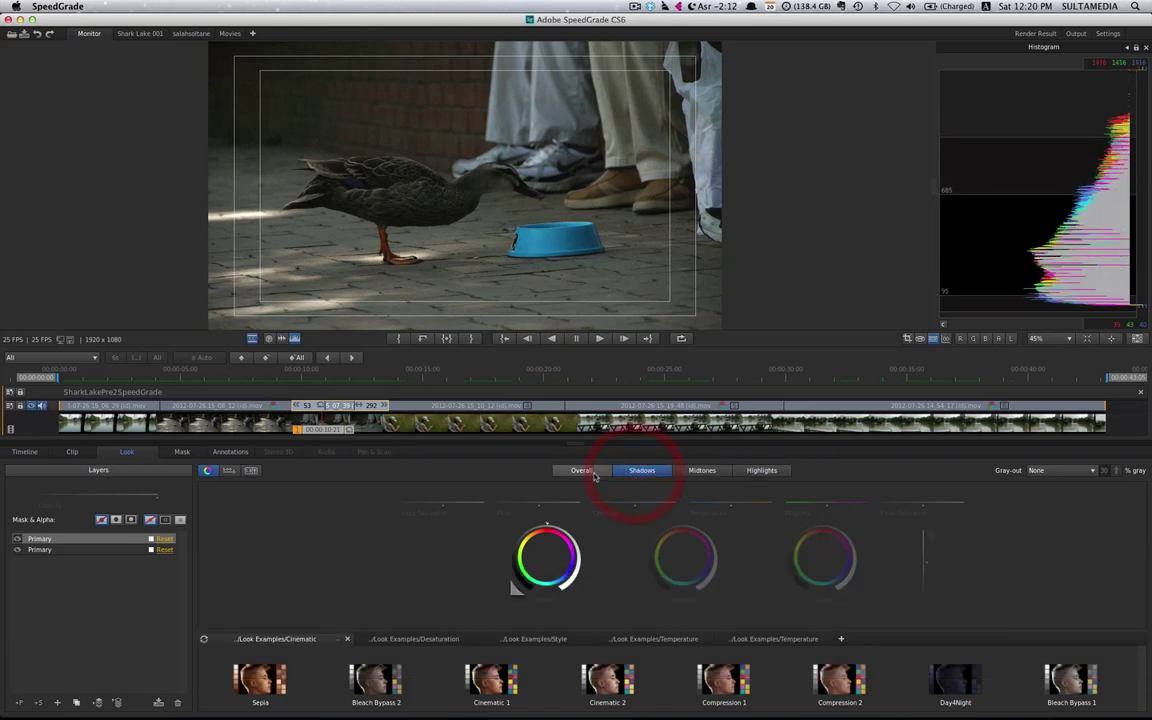
left_click(584, 470)
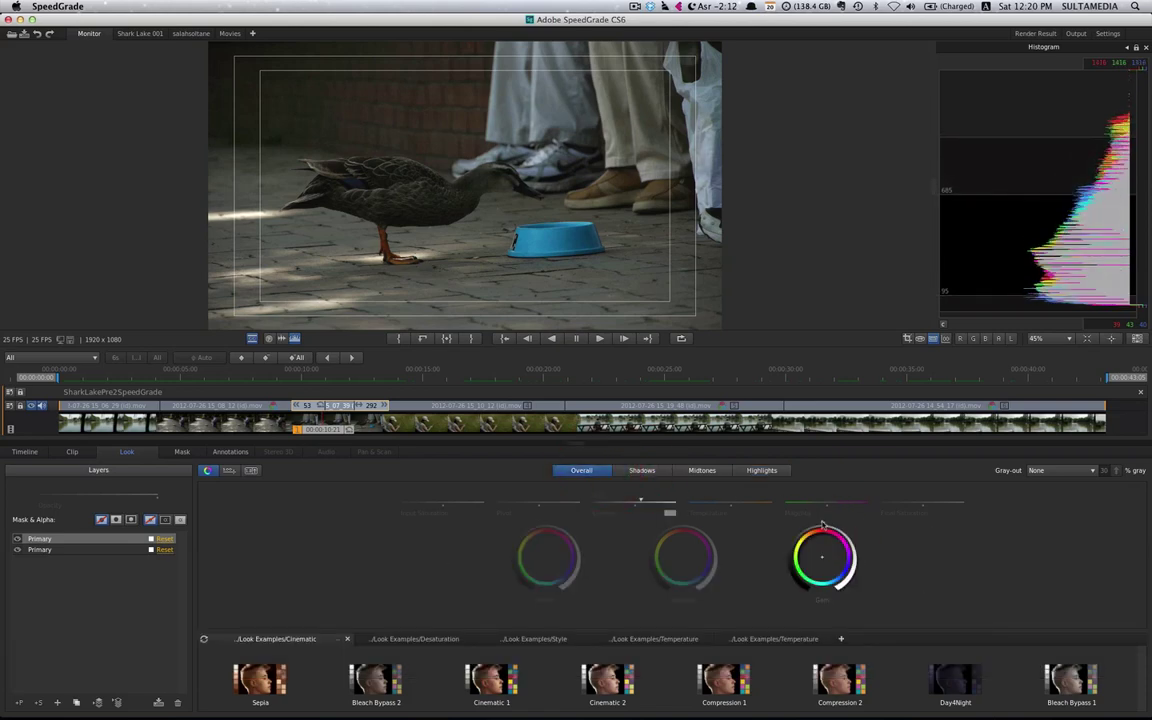
mouse_move(822, 524)
left_mouse_down()
mouse_move(909, 593)
mouse_move(914, 613)
left_mouse_up()
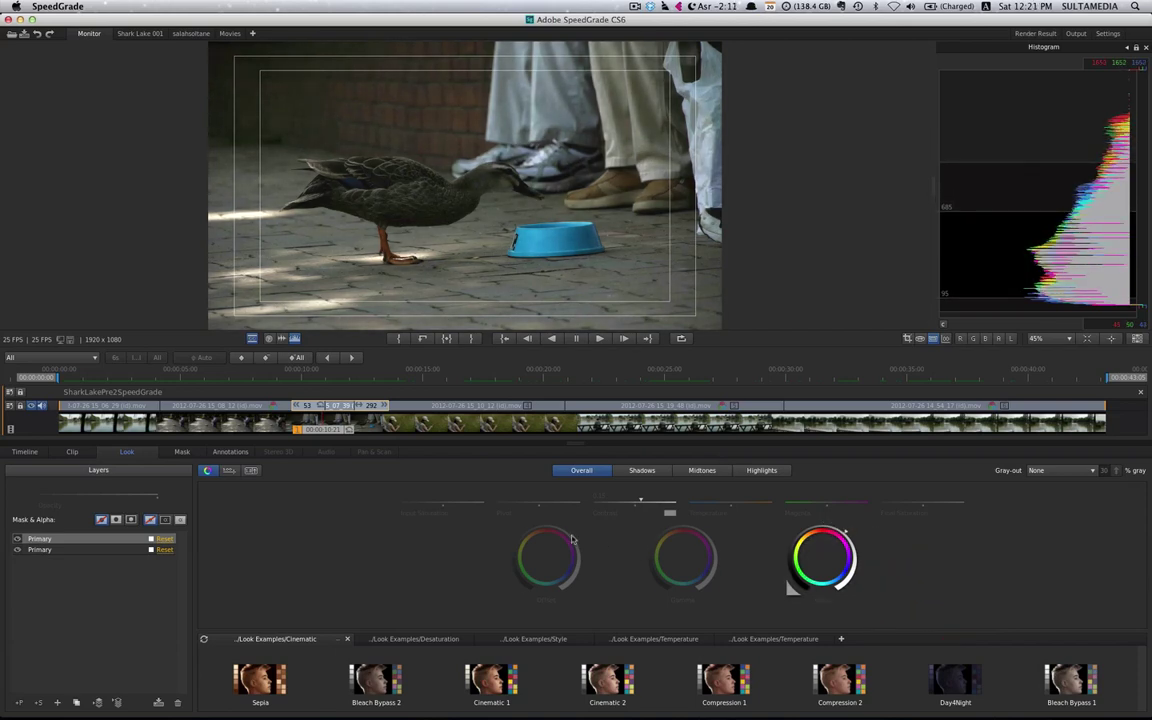
mouse_move(684, 527)
left_mouse_down()
mouse_move(748, 556)
mouse_move(740, 527)
left_mouse_up()
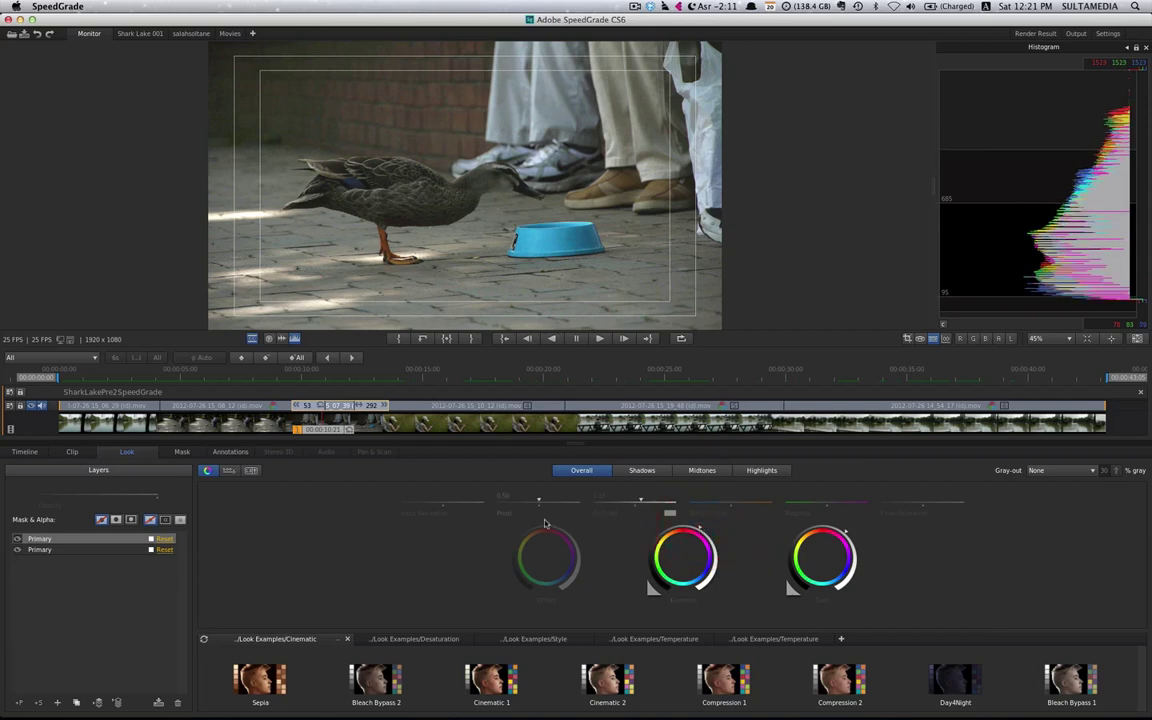
left_click_drag(540, 524, 535, 522)
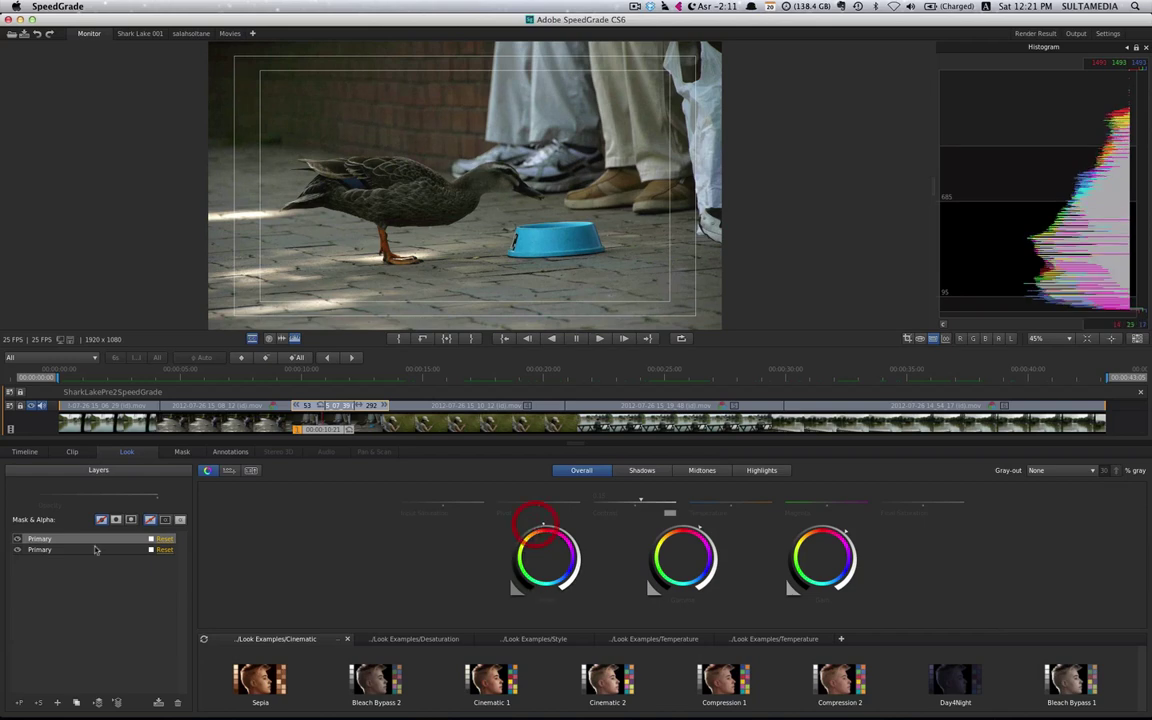
left_click(28, 452)
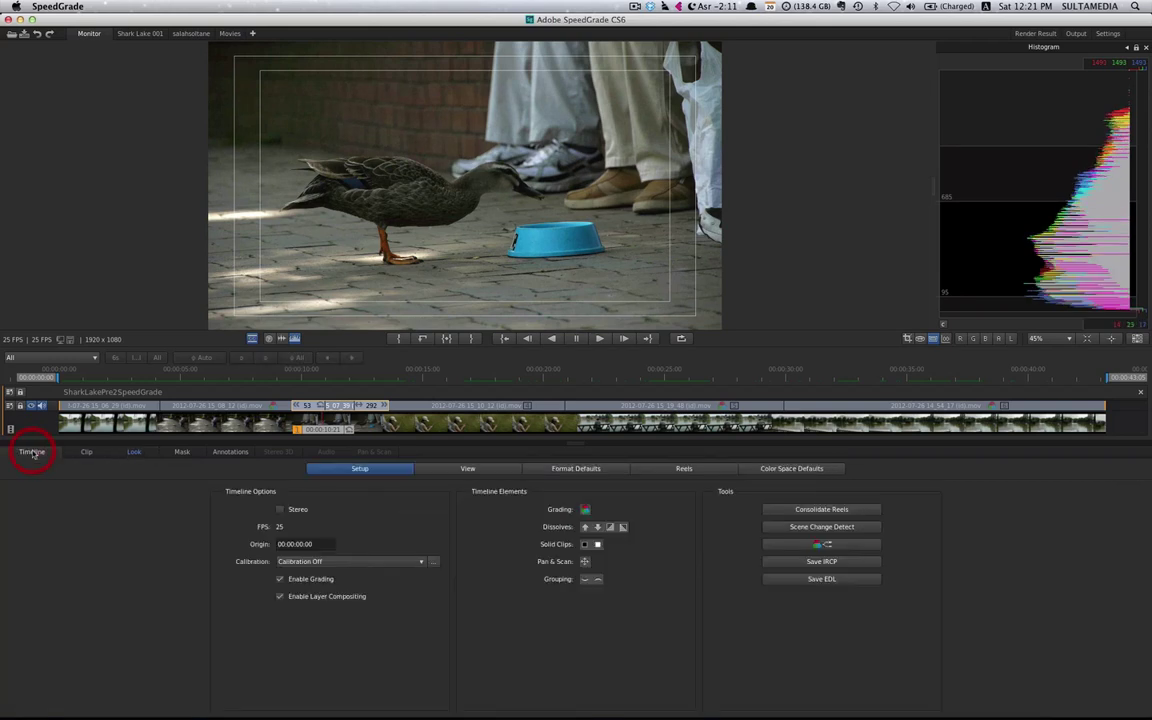
left_click(280, 579)
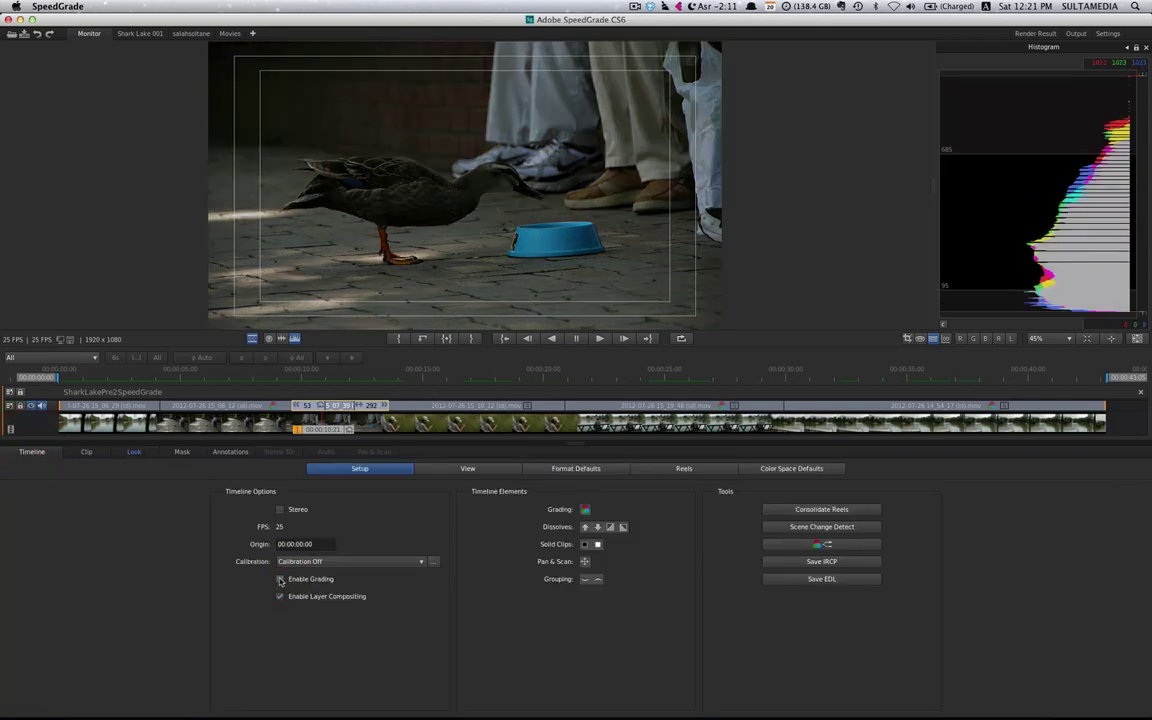
left_click(280, 579)
left_click(280, 579)
left_click(280, 579)
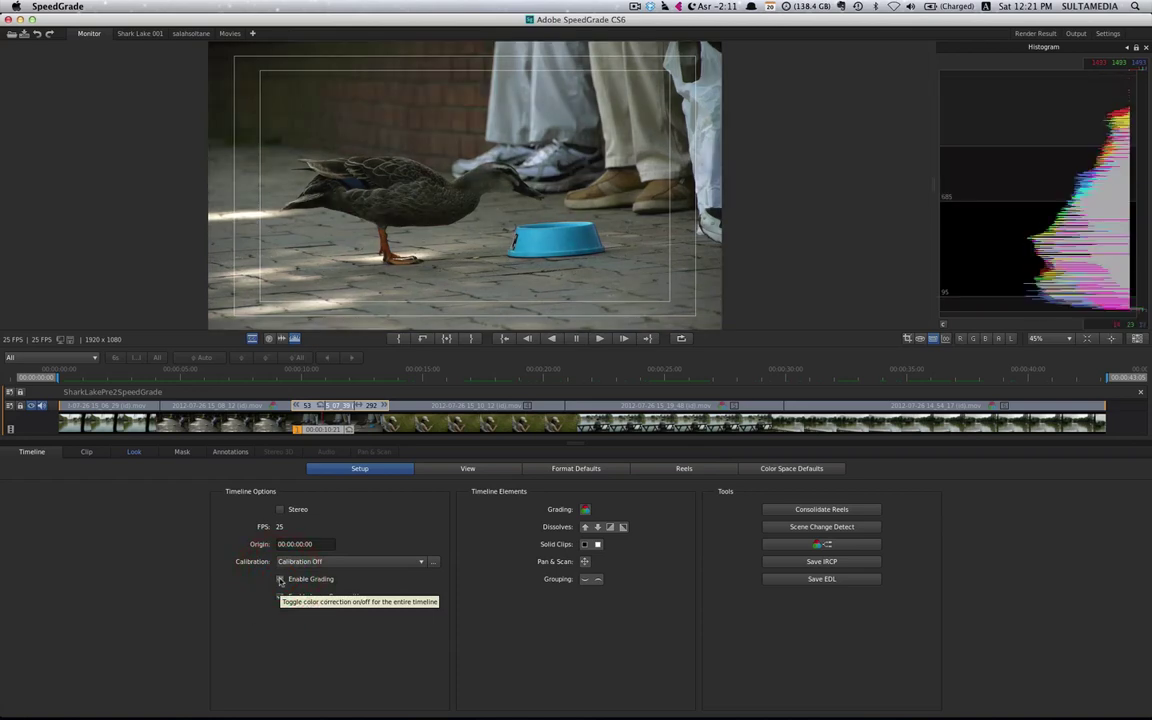
left_click(280, 579)
left_click(280, 579)
left_click(280, 579)
left_click(280, 579)
Add a third Primary layer, raise contrast slightly and shift the overall midtone gamma colour.
left_click(135, 452)
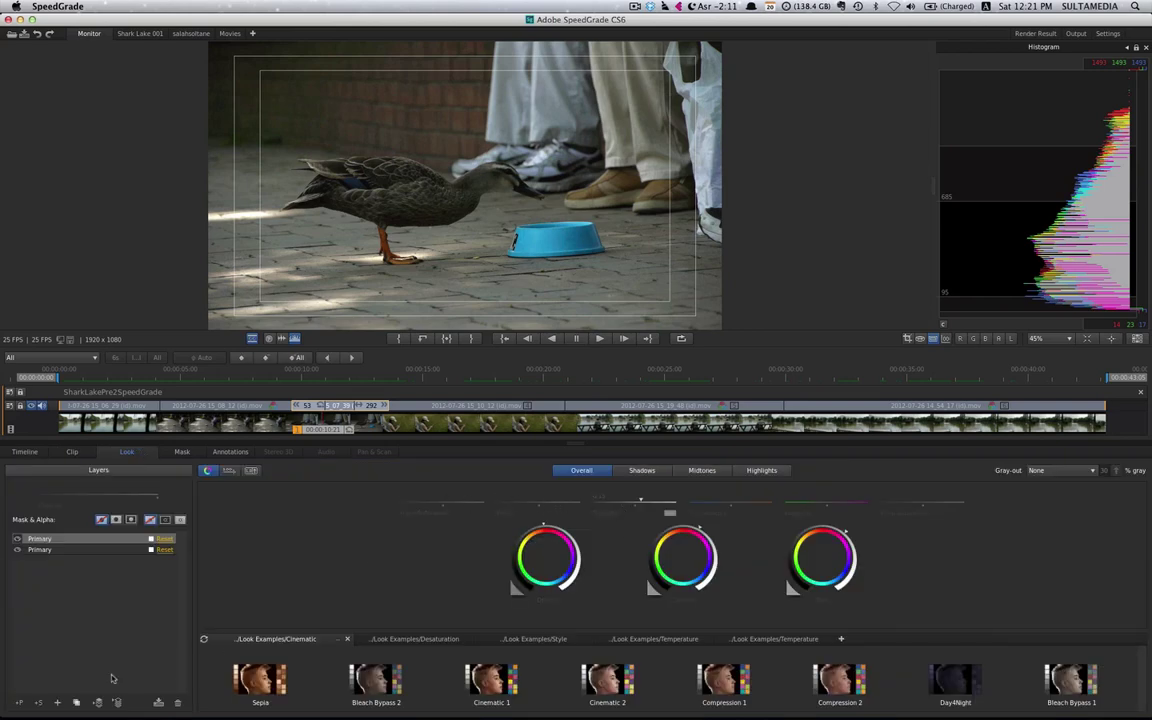
left_click(21, 704)
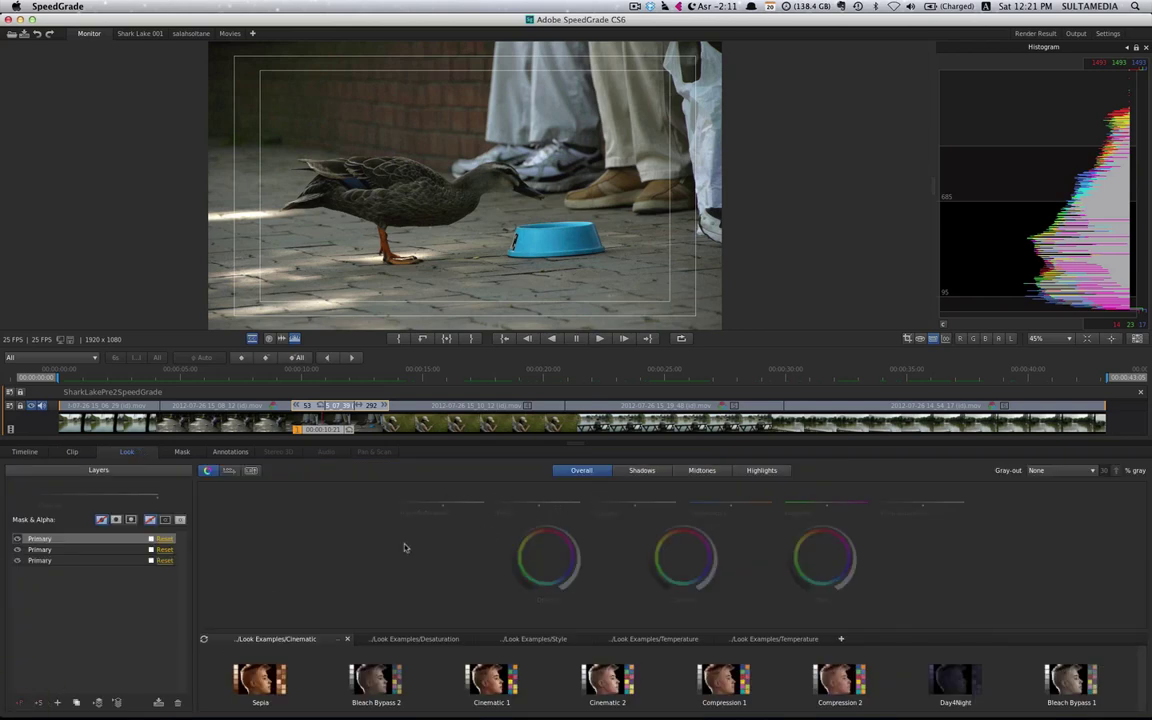
mouse_move(636, 503)
left_mouse_down()
mouse_move(651, 503)
mouse_move(570, 512)
left_mouse_up()
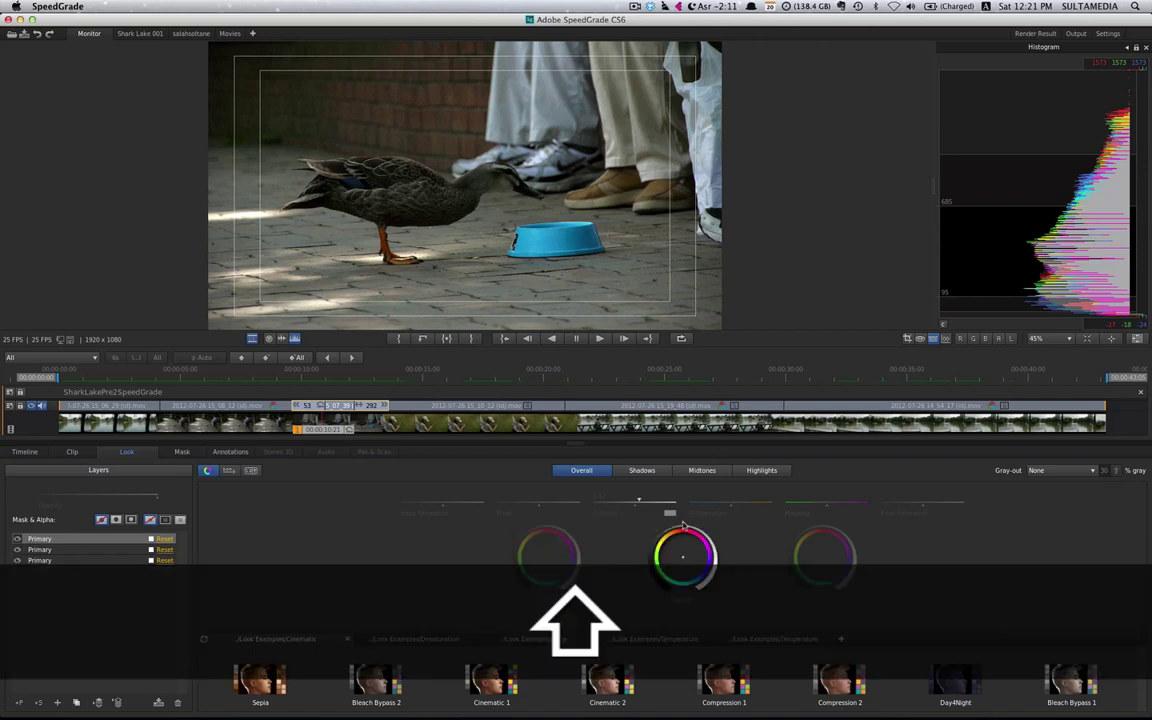
left_click_drag(683, 526, 710, 533)
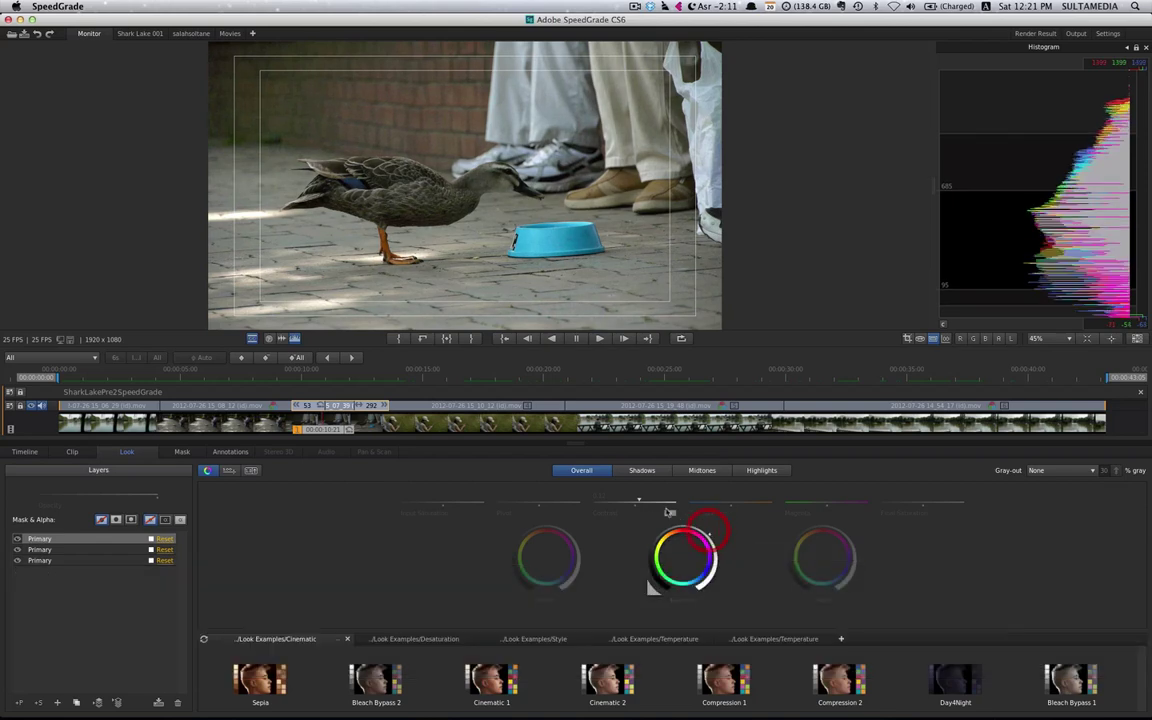
mouse_move(638, 501)
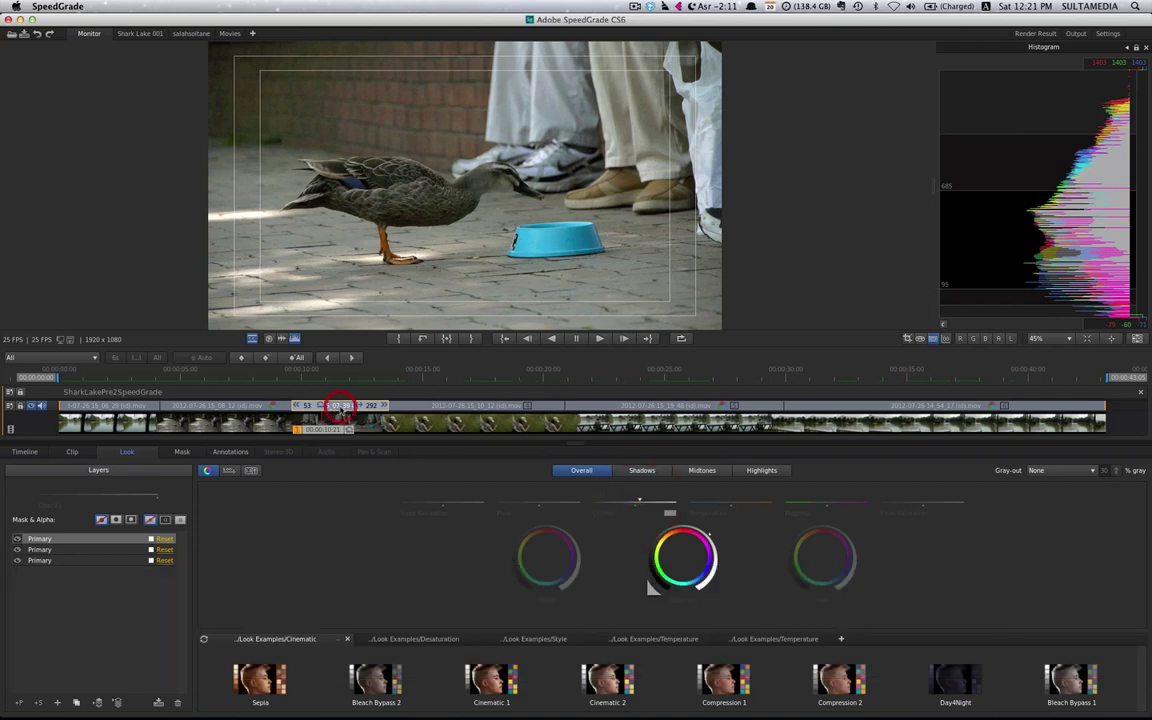
Switch between the park and close-up clips, ending on the close-up's Highlights controls.
left_click_drag(340, 408, 237, 413)
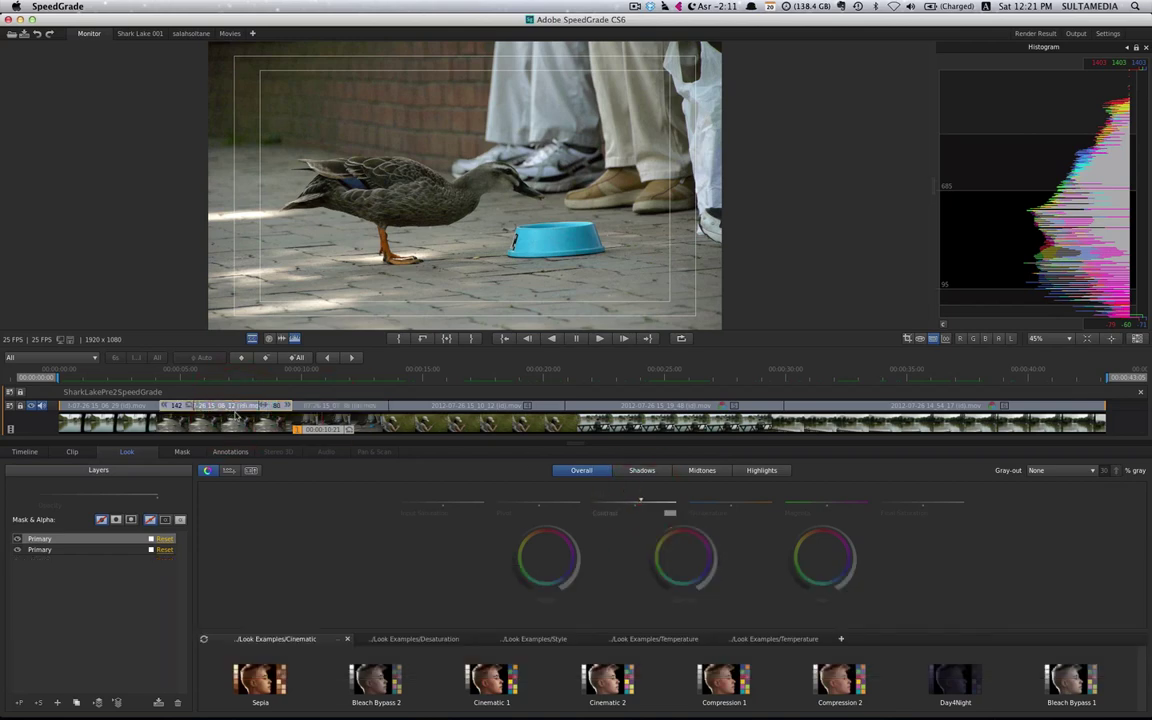
left_click(330, 432)
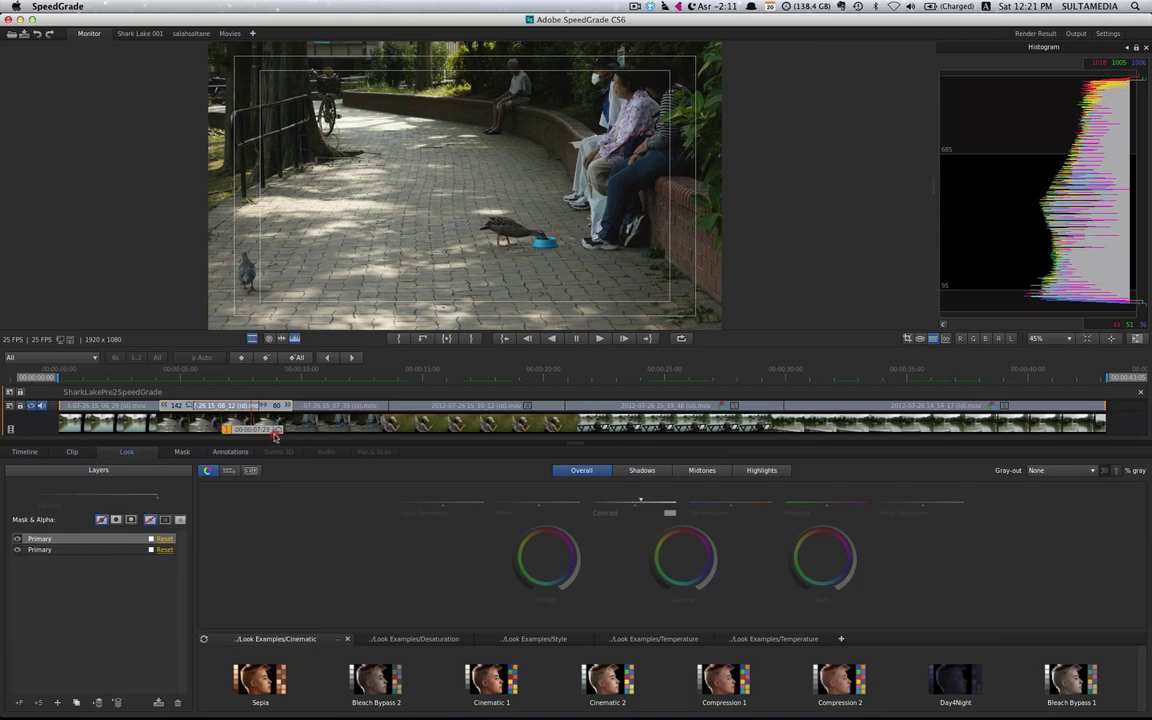
left_click(336, 432)
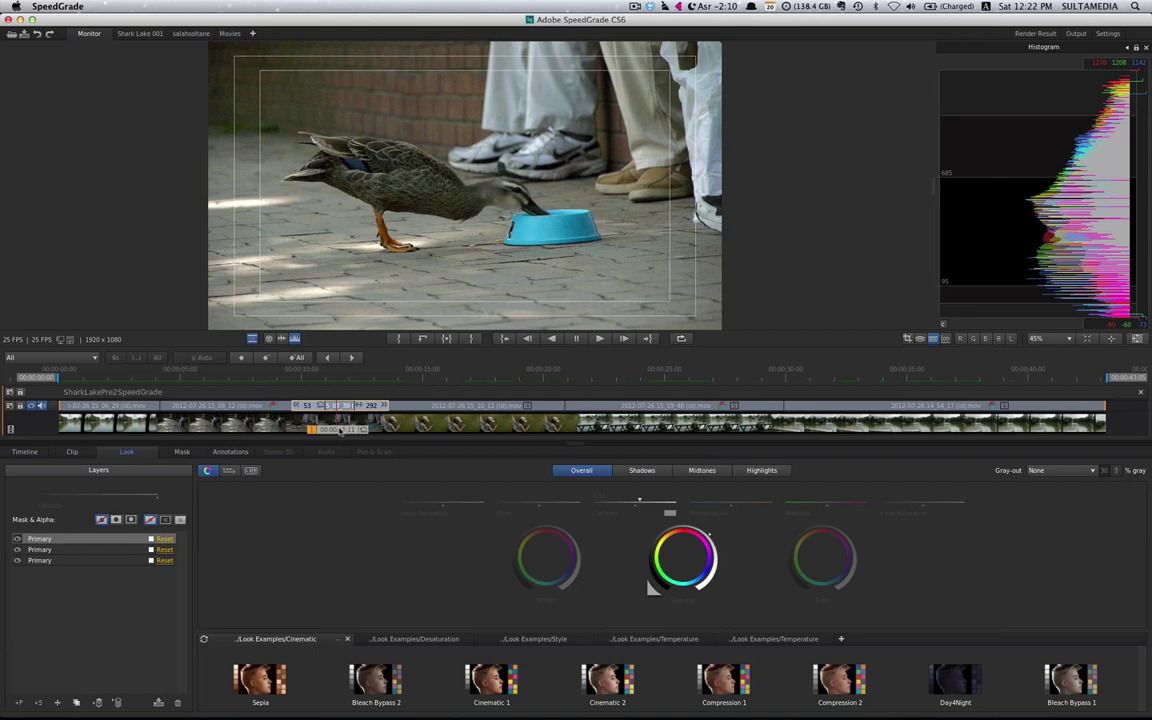
left_click(240, 420)
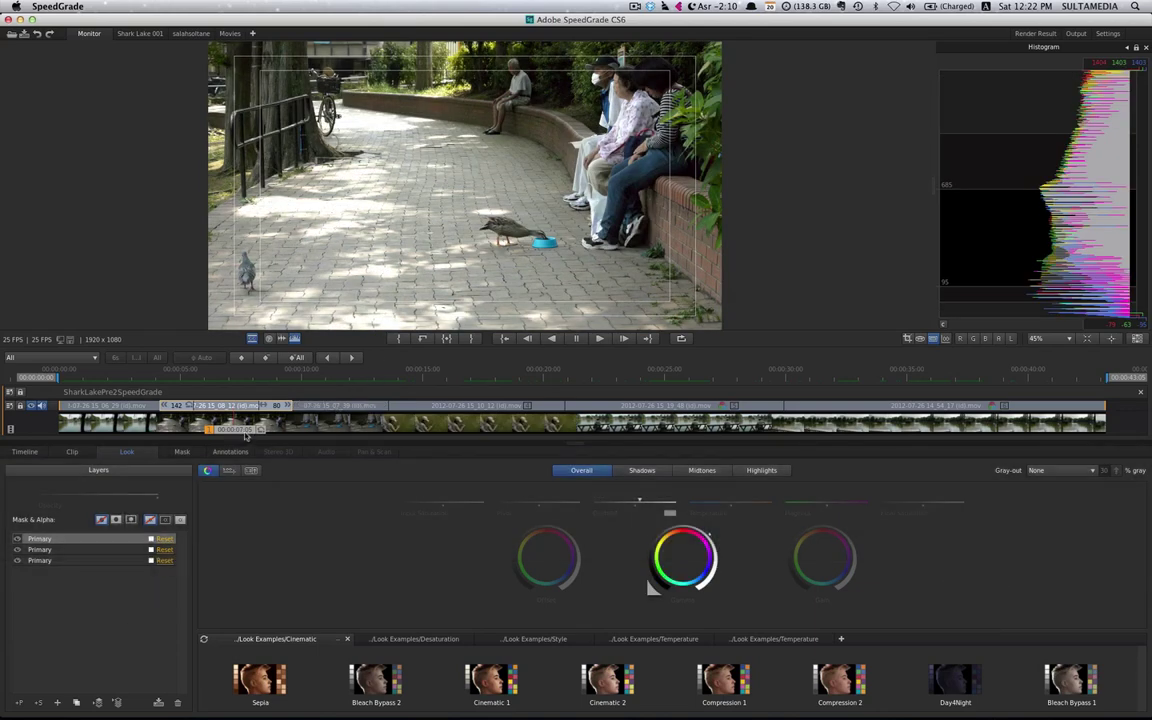
left_click(322, 420)
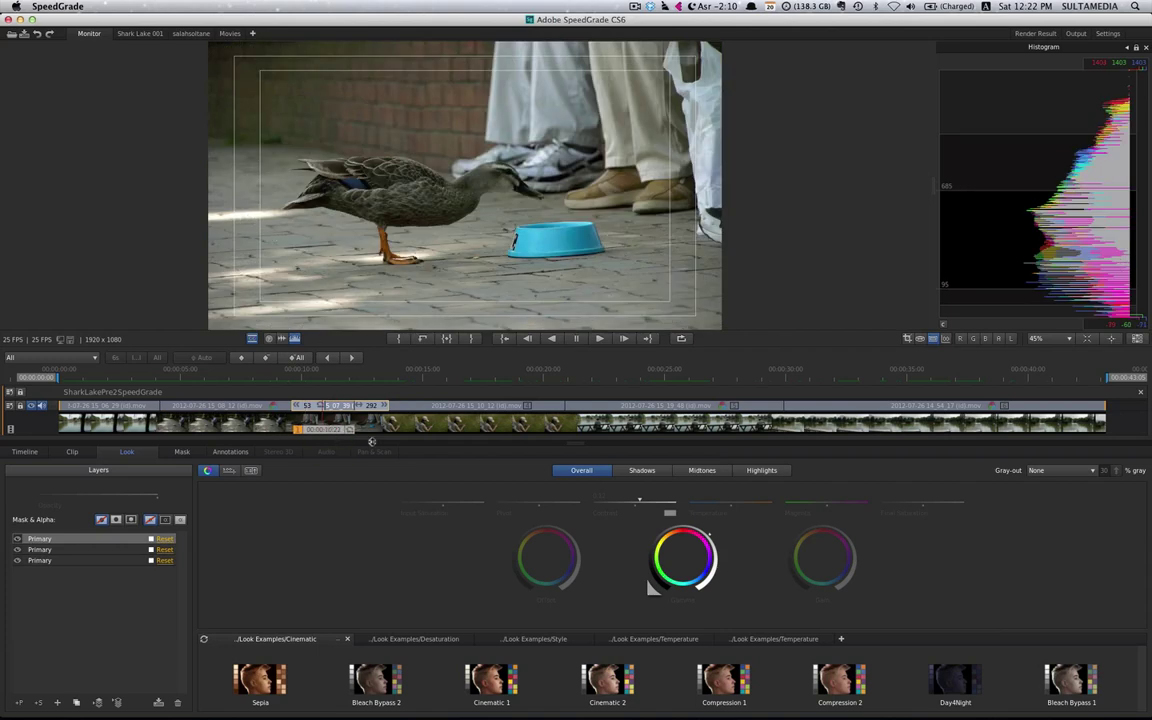
left_click(753, 476)
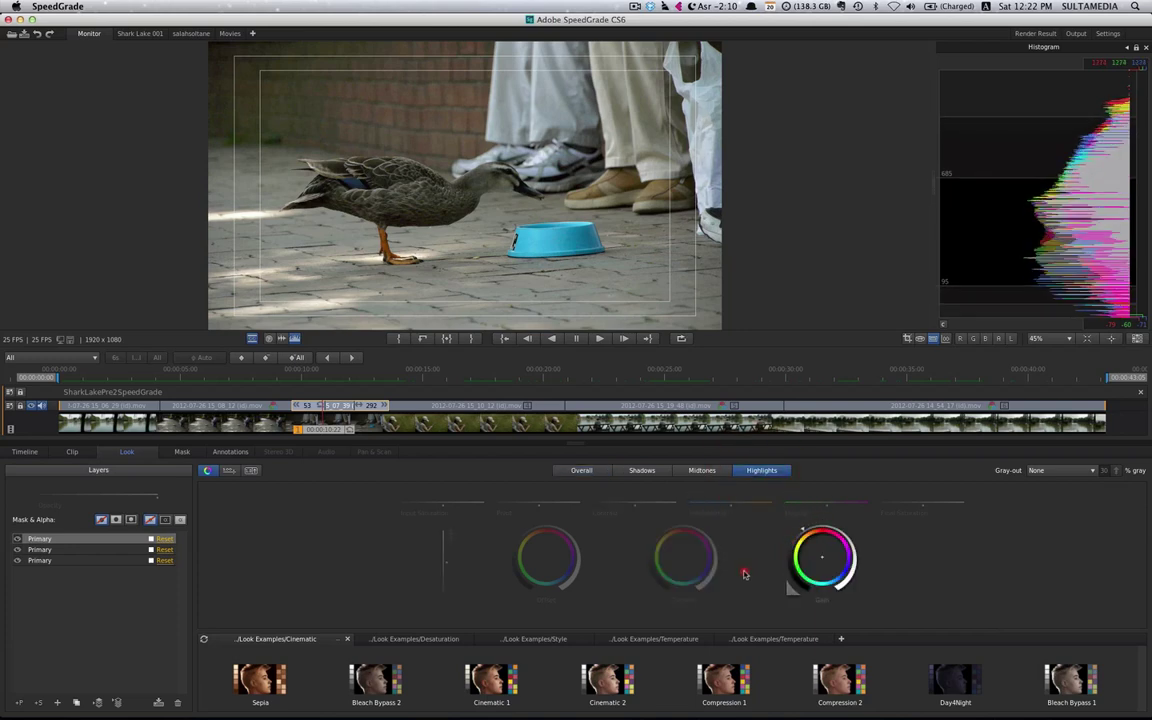
View the Temperature look presets, reset the highlights gain, and return to the park shot.
left_click(689, 641)
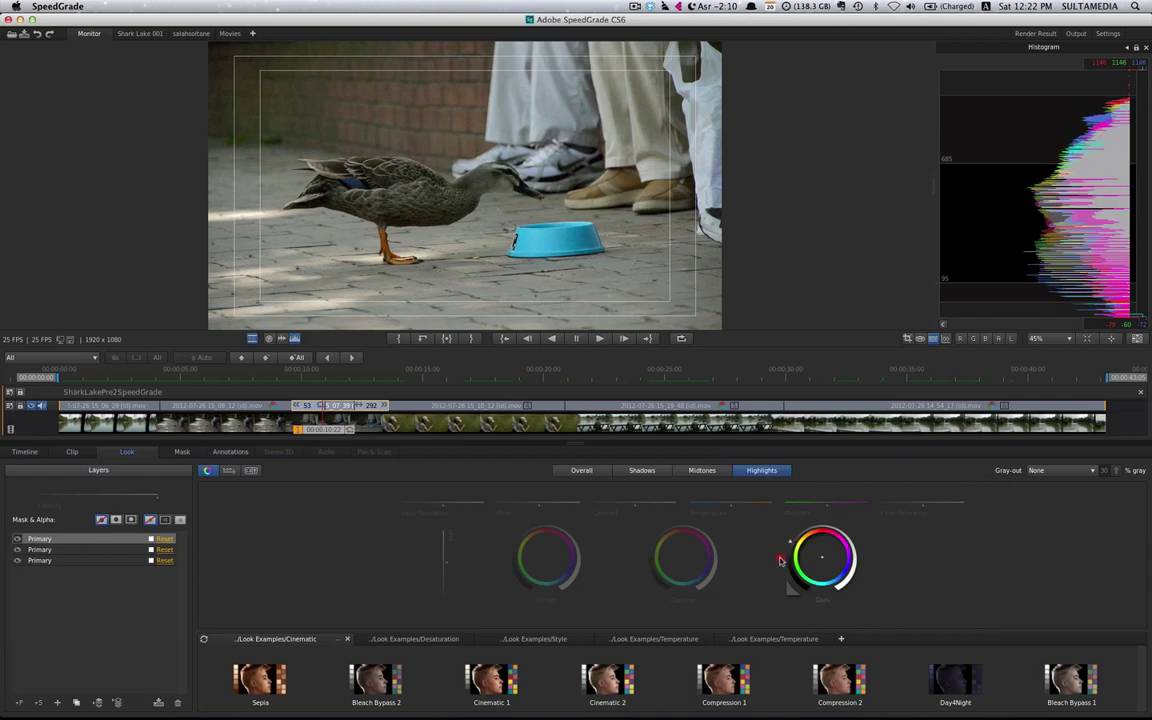
left_click(781, 561)
left_click_drag(322, 431, 230, 430)
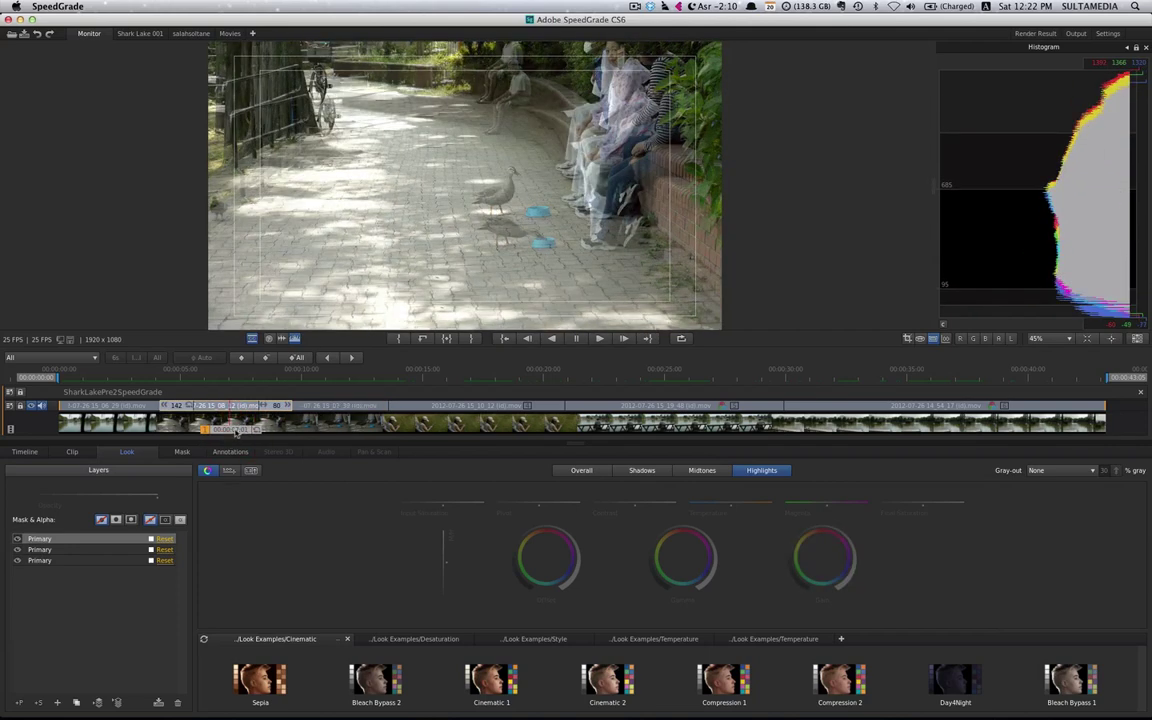
left_click_drag(236, 432, 229, 430)
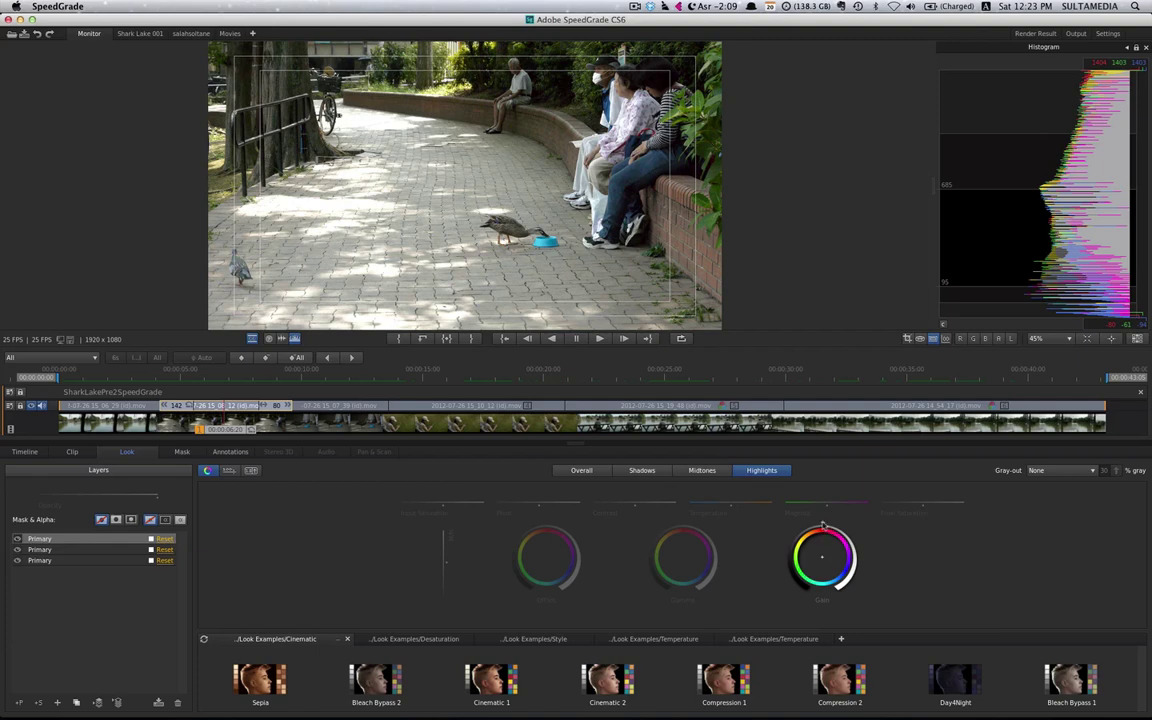
Lower the park shot's highlights gain, checking midtones, bringing histogram top values to about 1189.
left_click(757, 607)
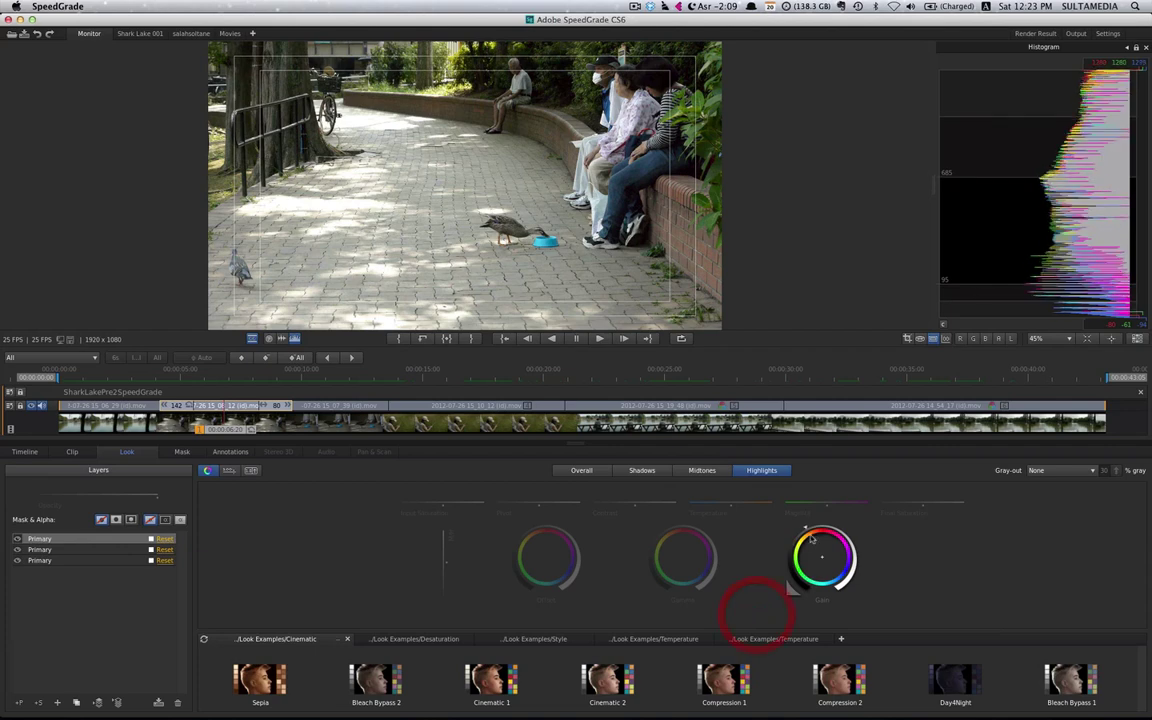
left_click(784, 560)
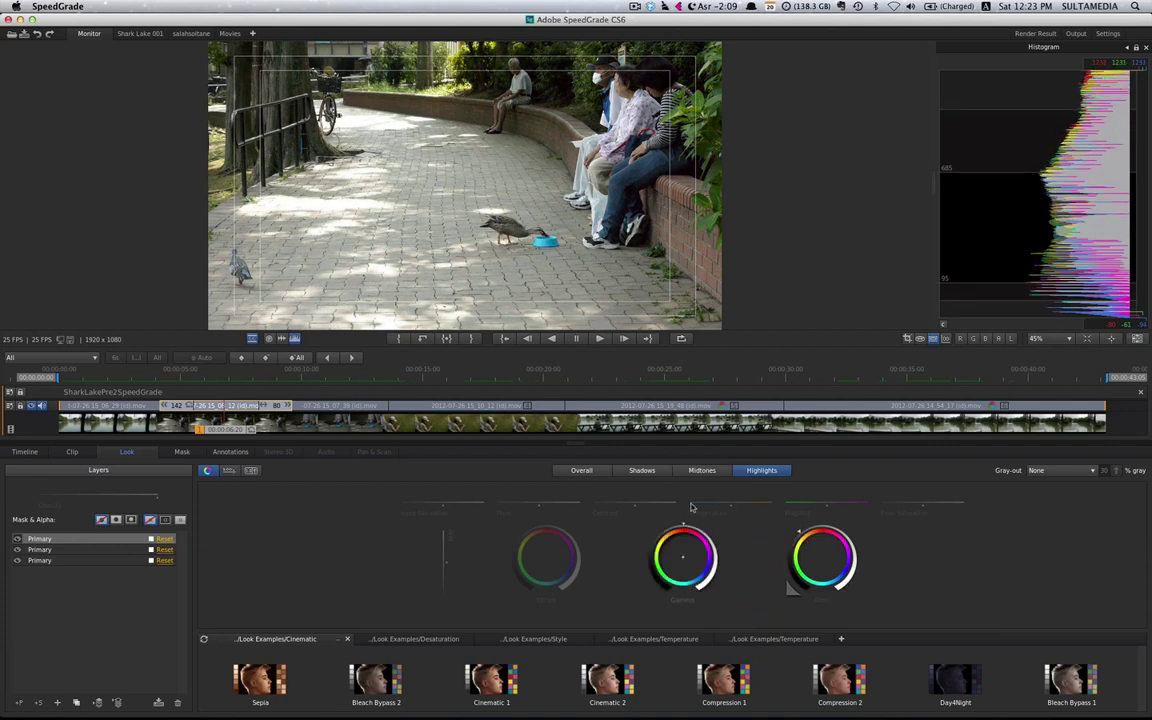
left_click(704, 471)
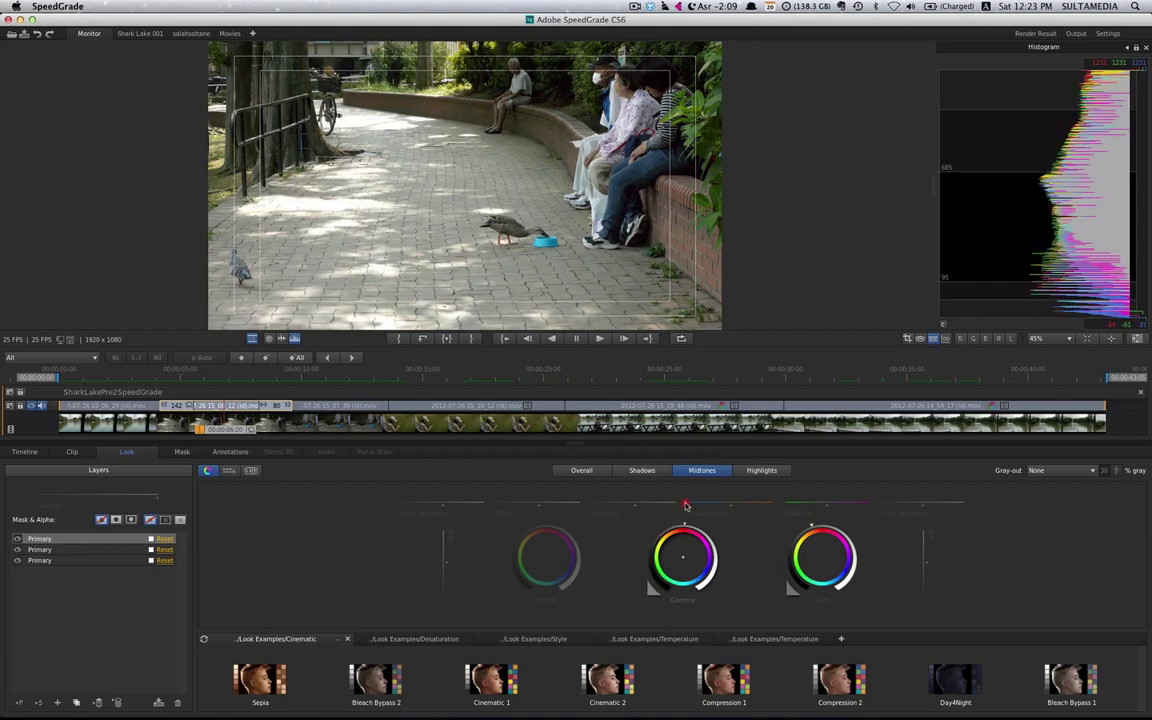
left_click(764, 472)
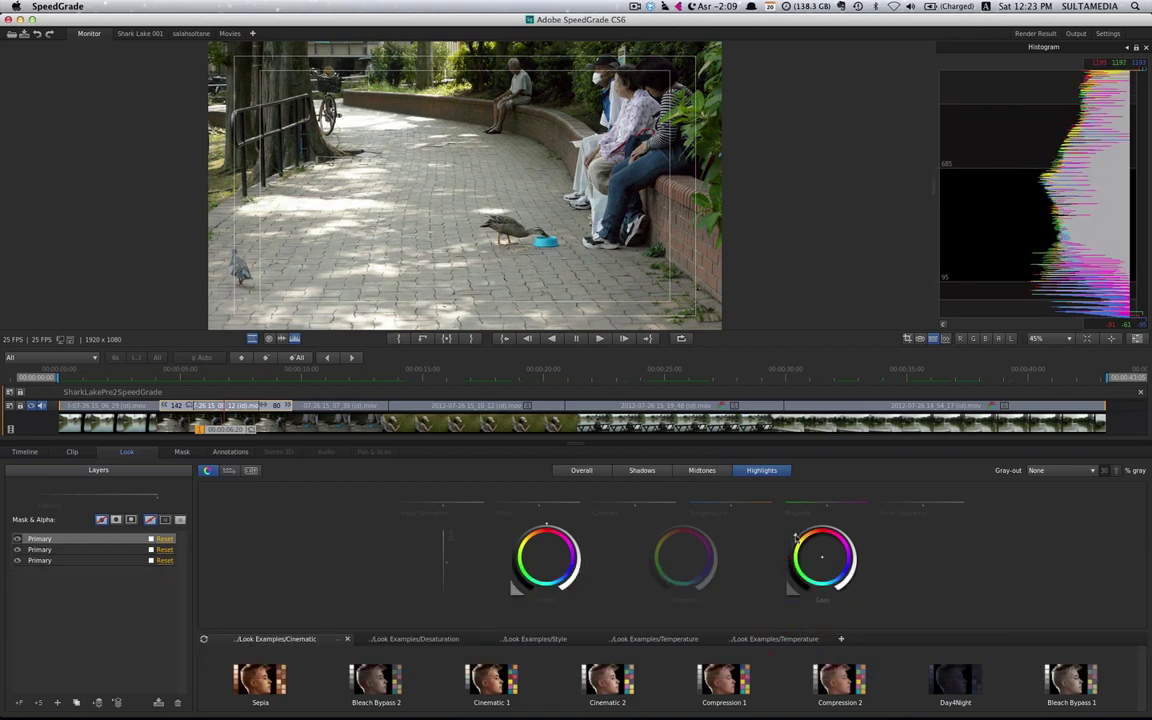
left_click(790, 593)
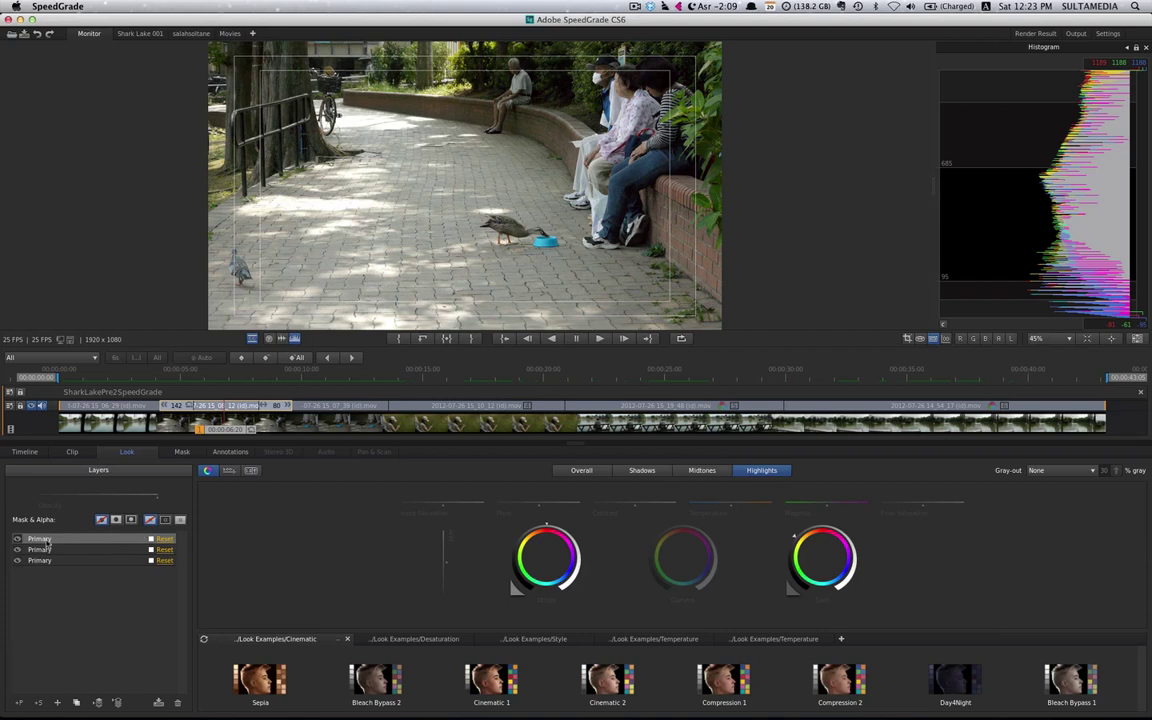
left_click(16, 539)
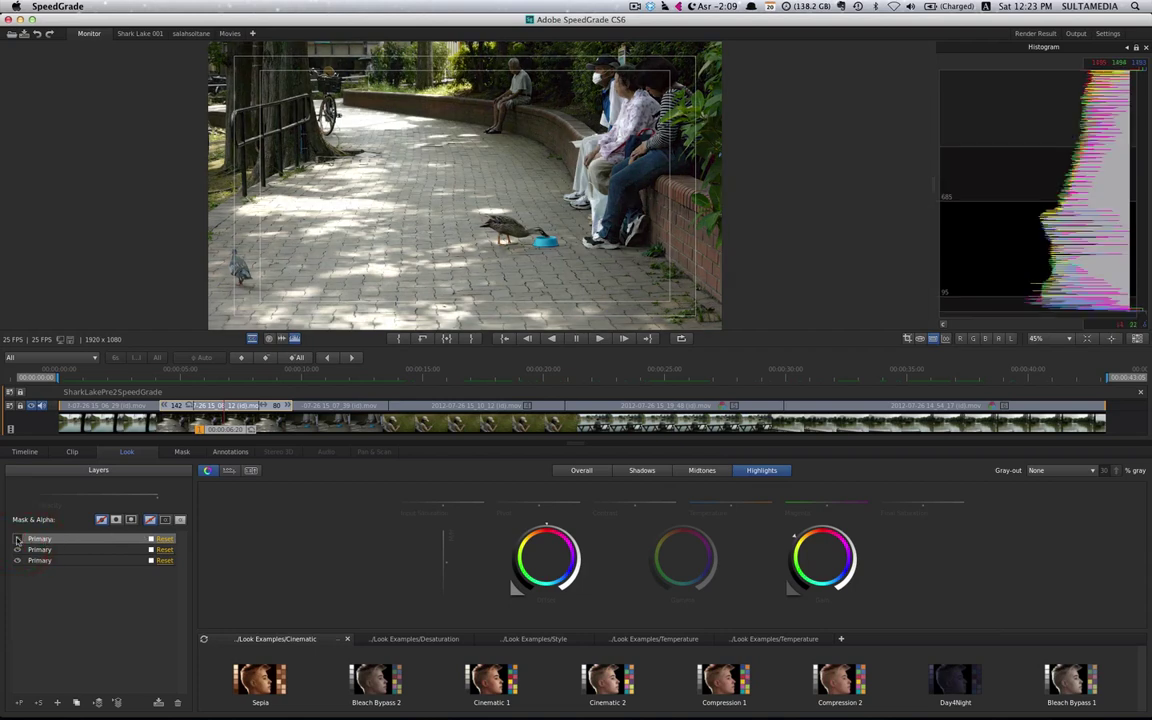
left_click(18, 549)
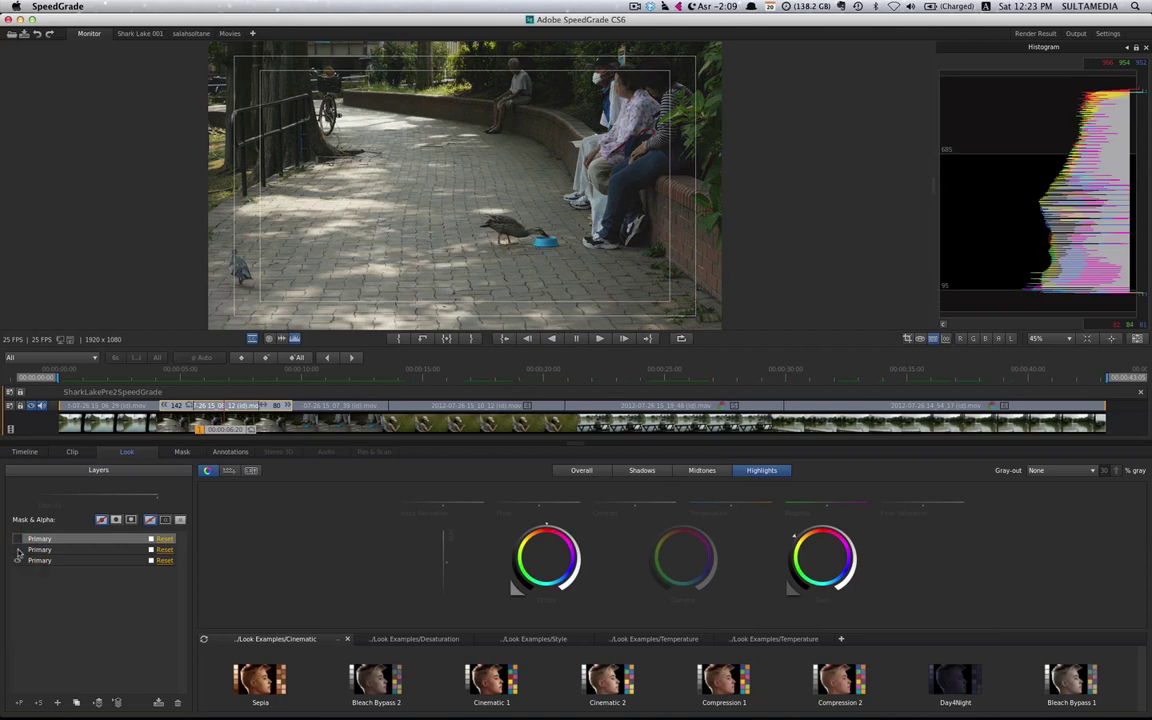
left_click(18, 551)
left_click(16, 539)
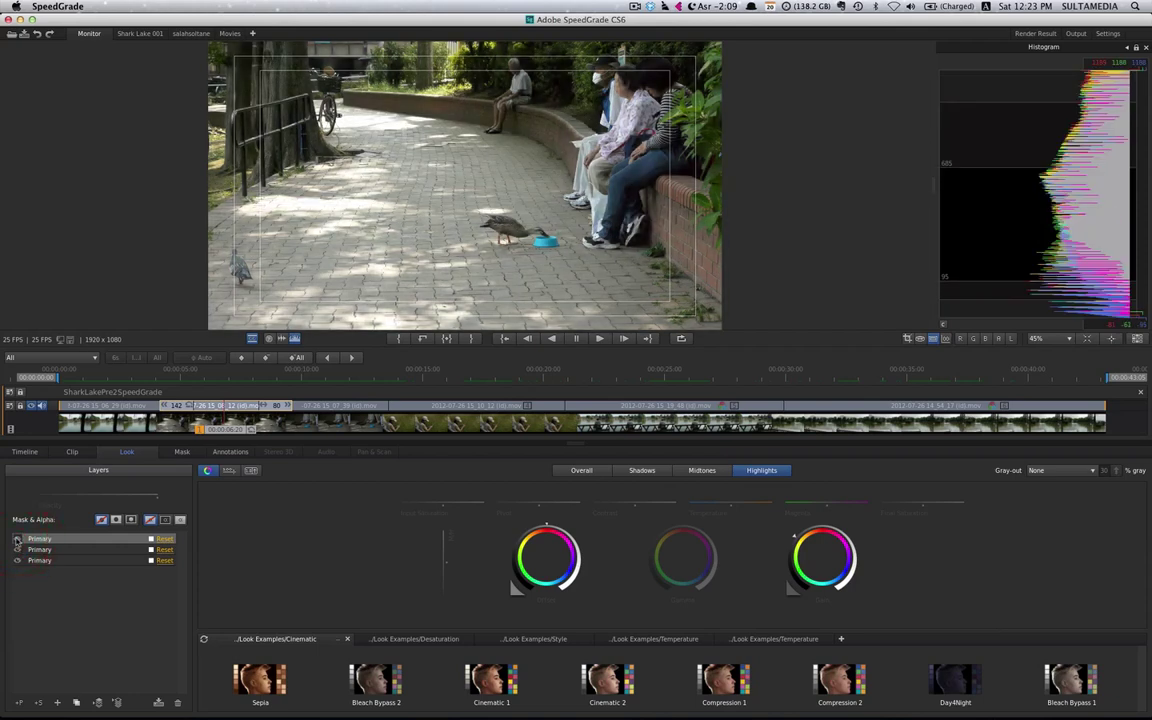
left_click(18, 550)
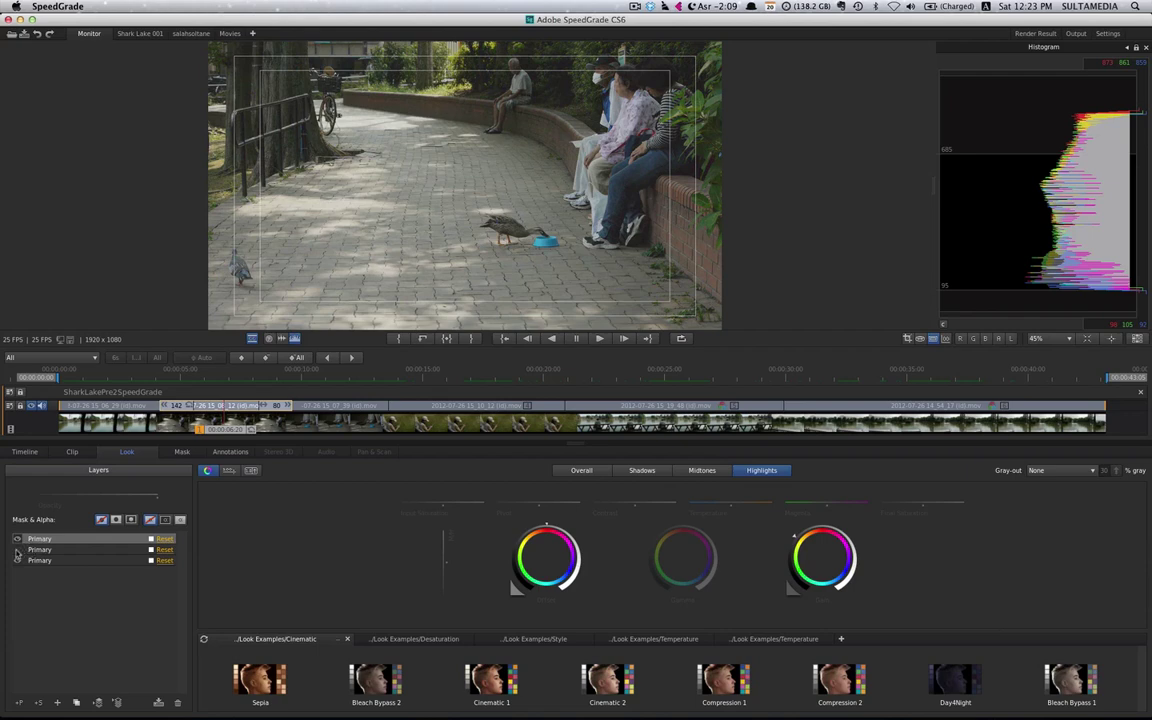
left_click(17, 551)
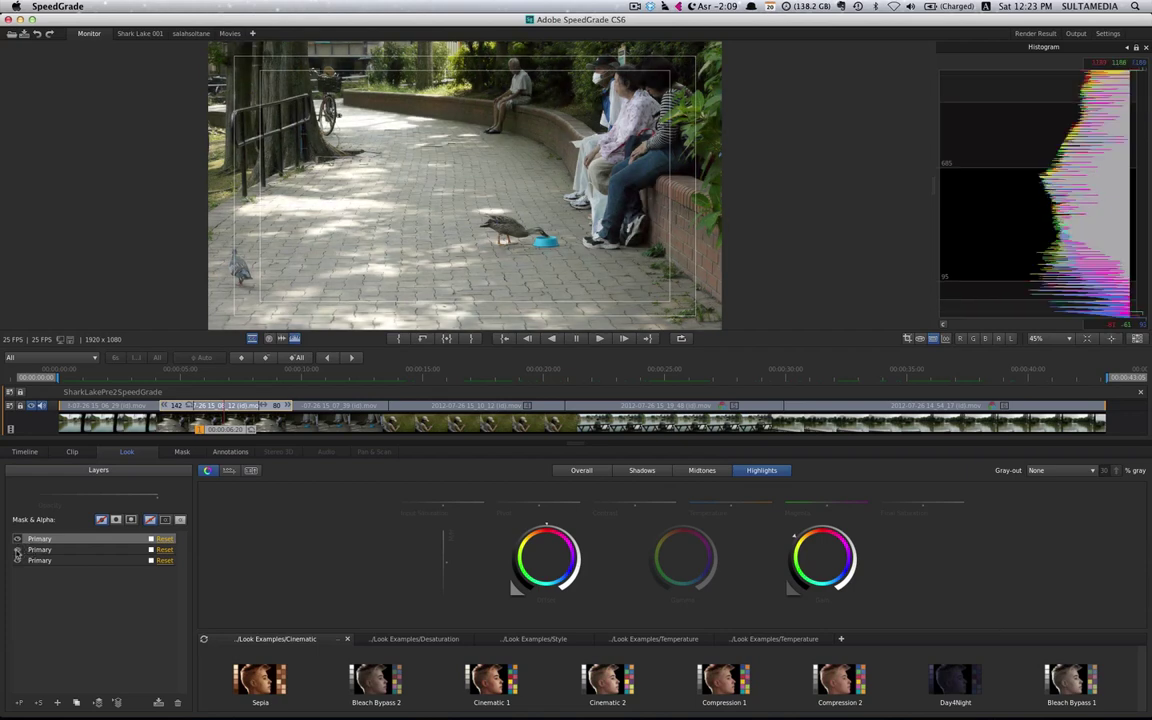
left_click(321, 408)
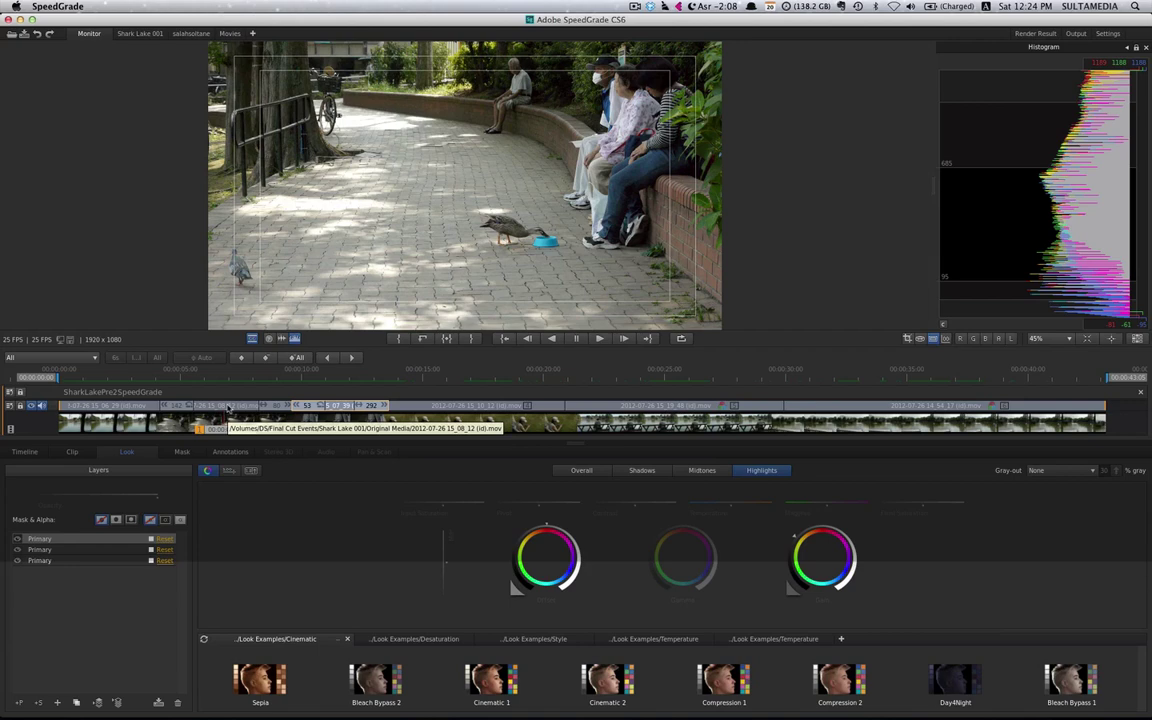
Undo the accidental in-point change and another recent timeline edit.
key("super+z")
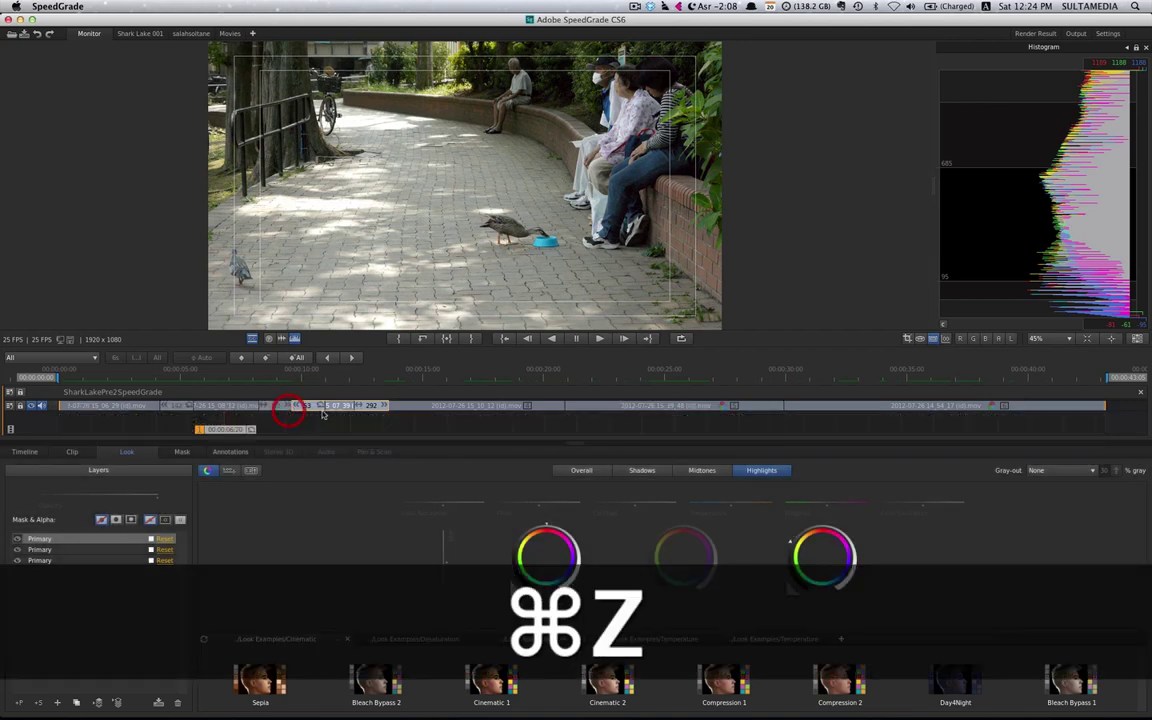
left_click_drag(231, 432, 336, 428)
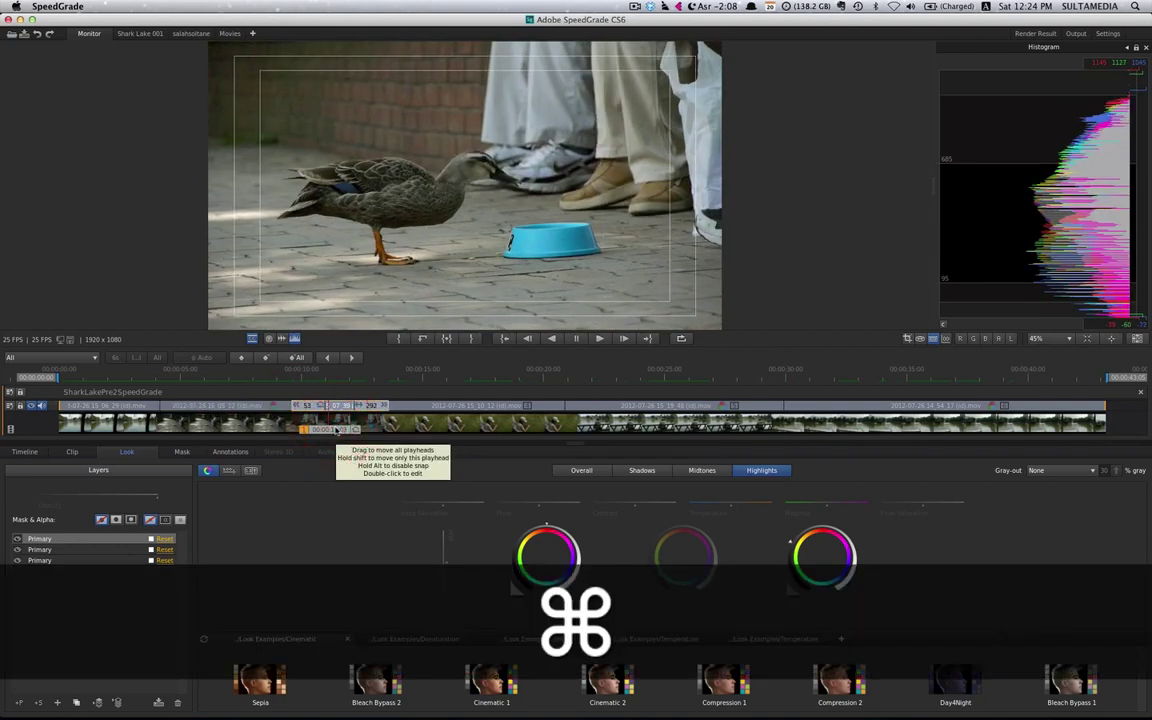
key("super+z")
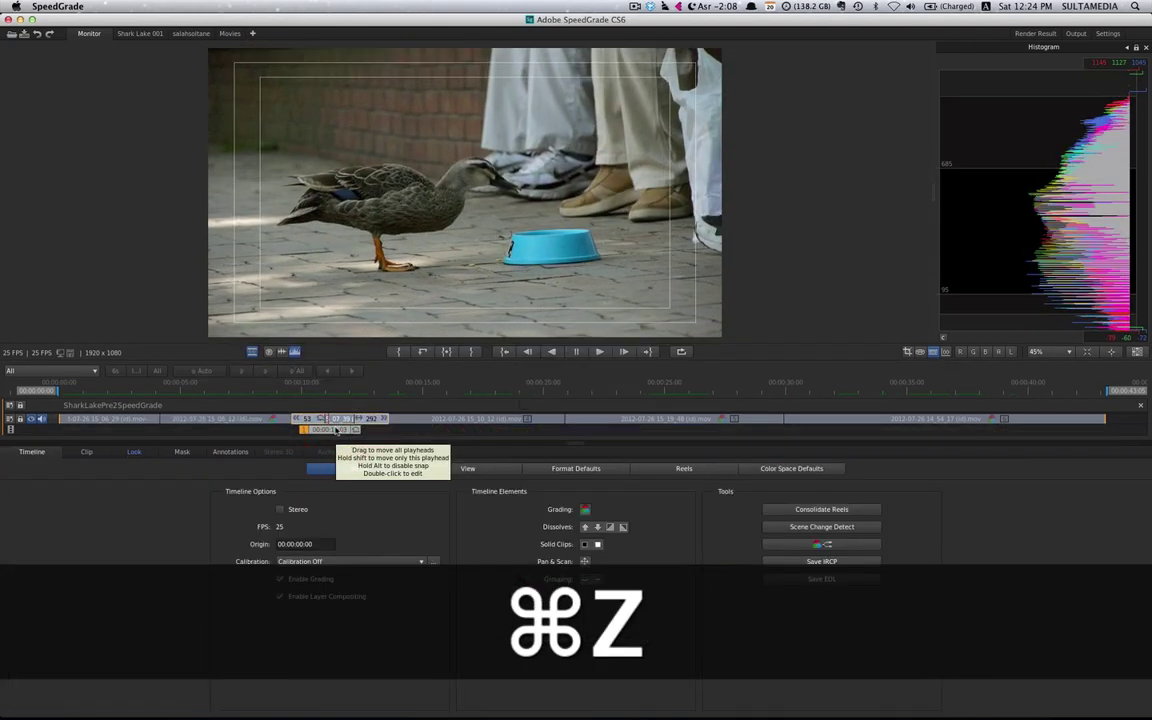
Put the playhead back on the wide park shot and reopen its grading controls.
left_click_drag(336, 430, 240, 440)
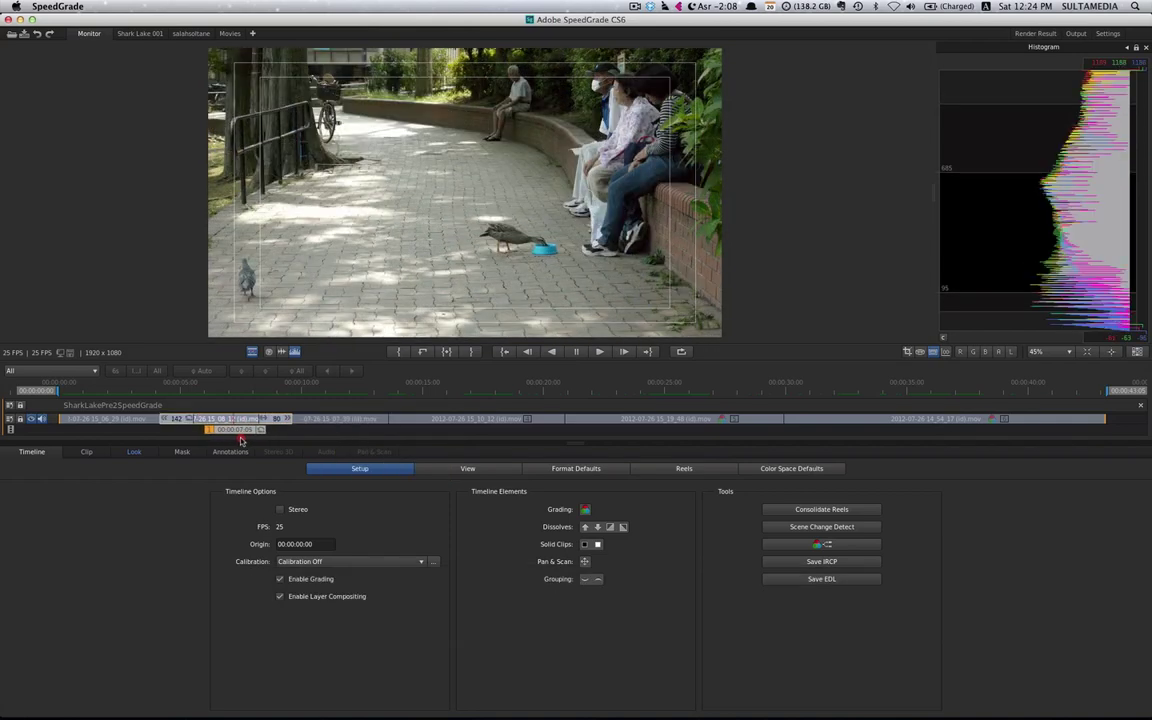
left_click(240, 437)
key("c")
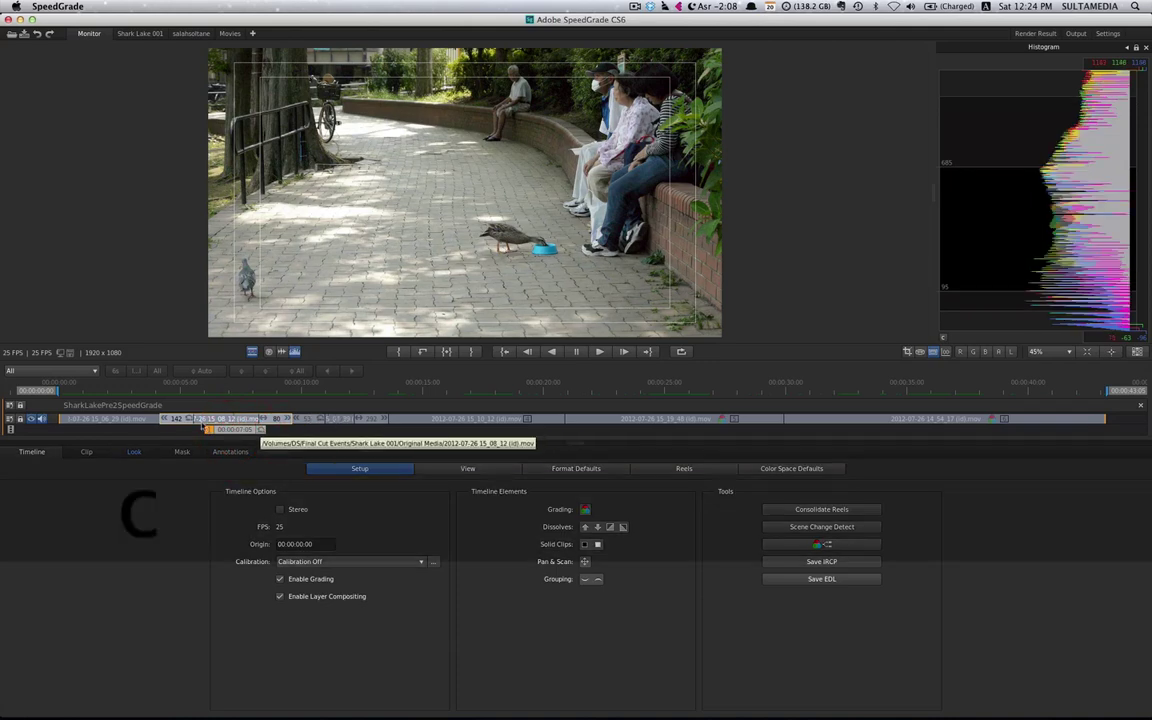
left_click(133, 451)
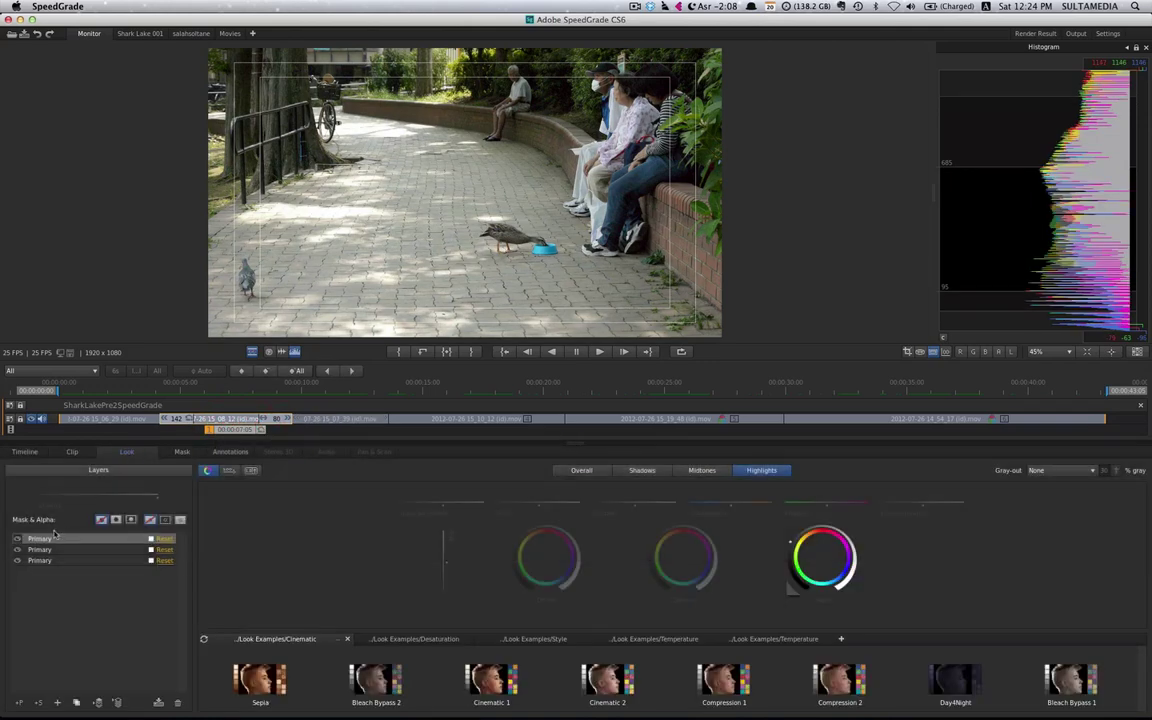
Compare the second Primary grade on and off, then shift its highlights colour balance.
left_click(17, 551)
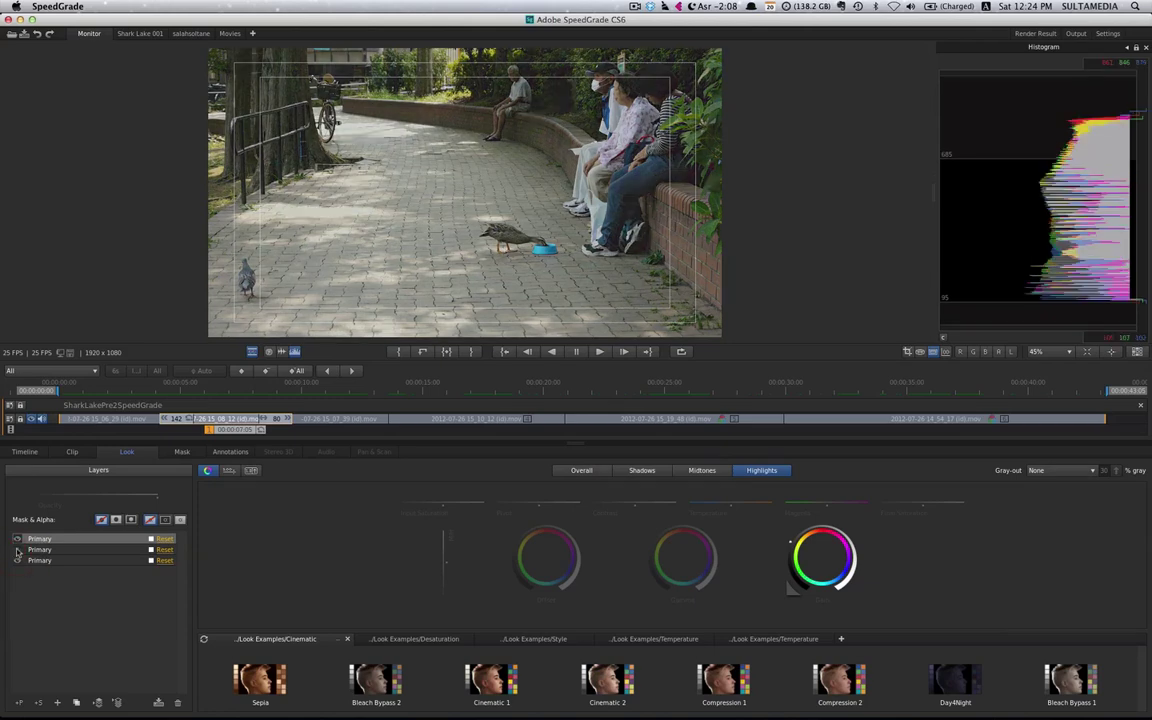
left_click(17, 551)
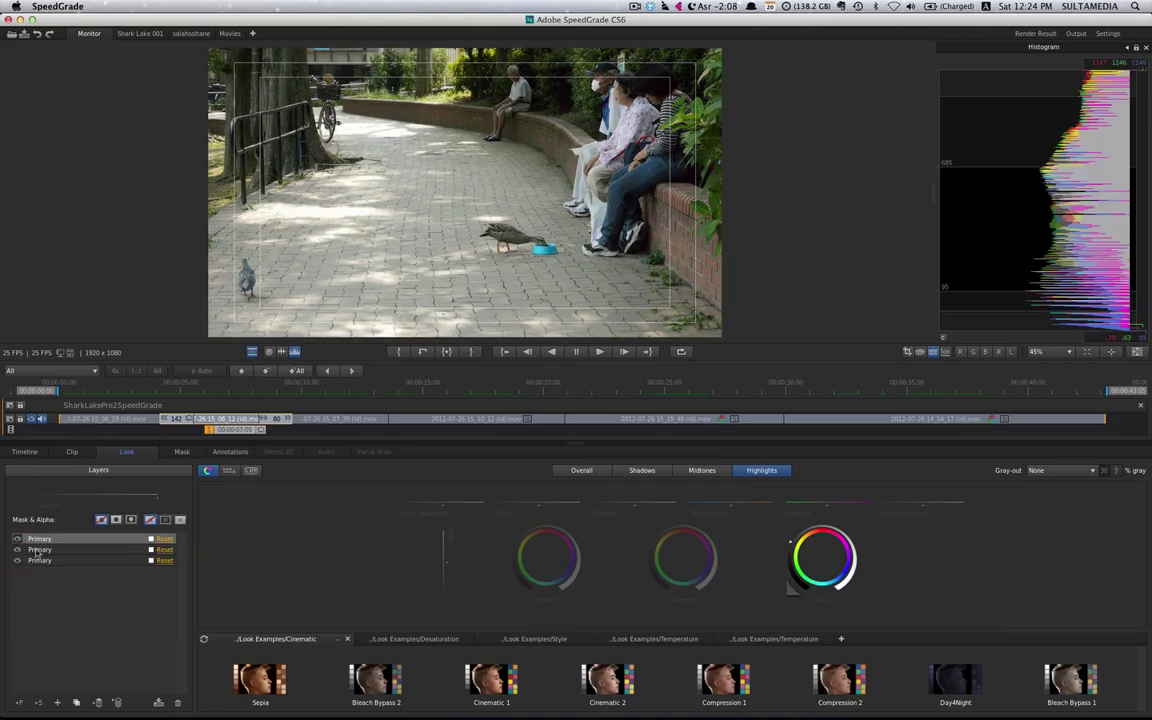
left_click(40, 550)
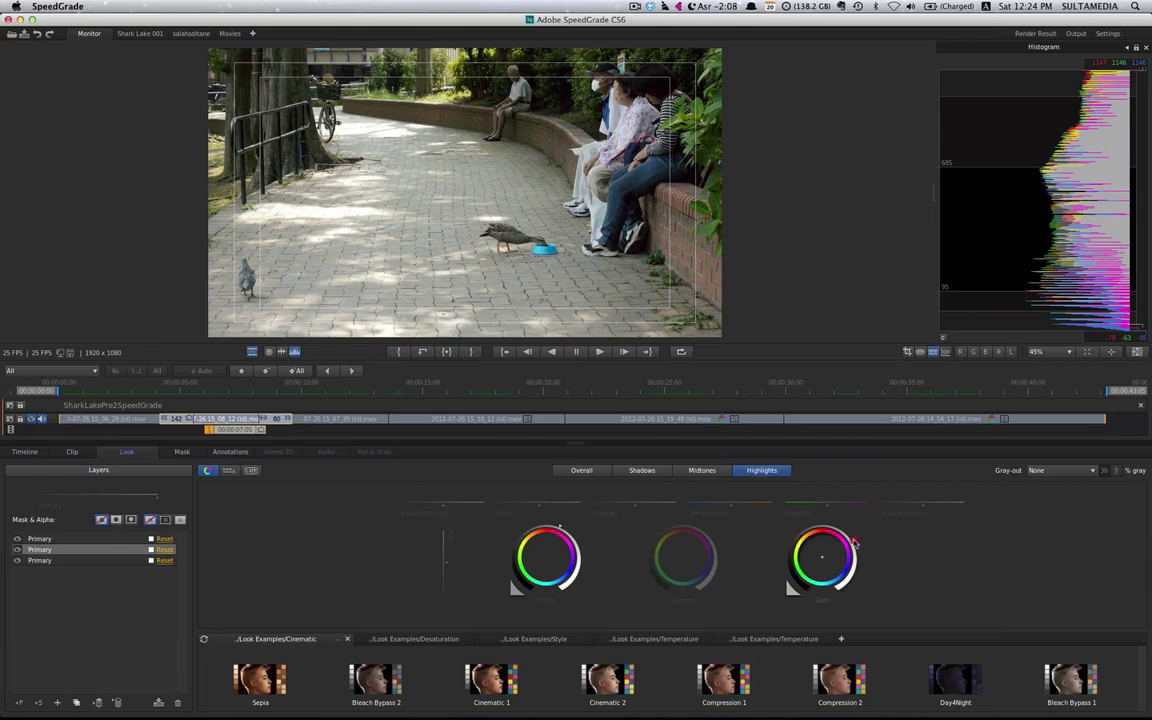
mouse_move(855, 541)
left_mouse_down()
mouse_move(760, 551)
mouse_move(653, 458)
left_mouse_up()
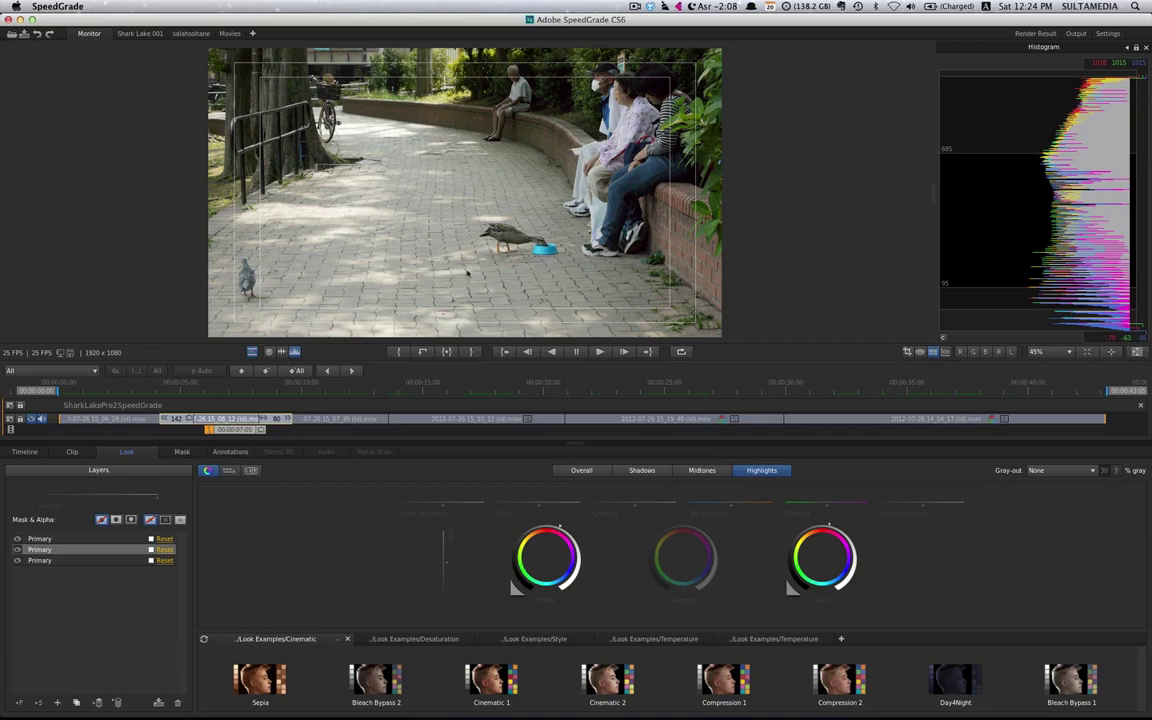
Select the first Primary layer and move on to the fisherman clip.
left_click(53, 540)
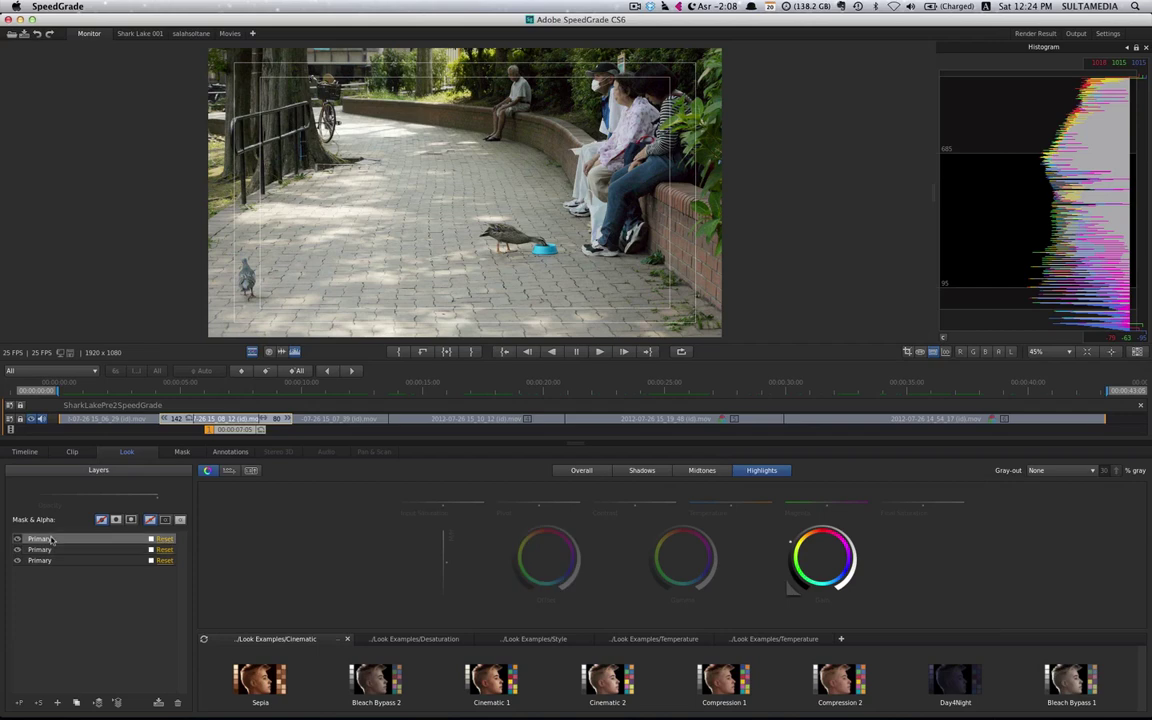
mouse_move(236, 432)
left_mouse_down()
mouse_move(425, 430)
mouse_move(509, 444)
mouse_move(478, 433)
left_mouse_up()
left_click(493, 421)
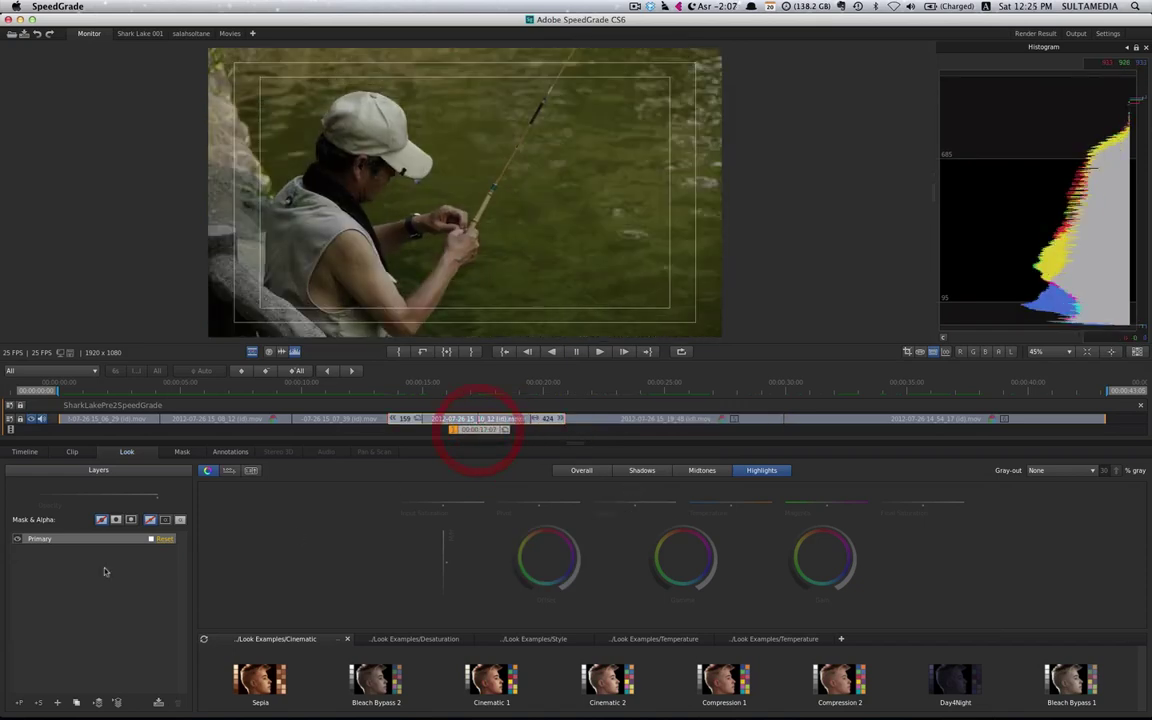
Adjust the fisherman clip's shadows offset and its highlights and midtones colour balance.
left_click(586, 471)
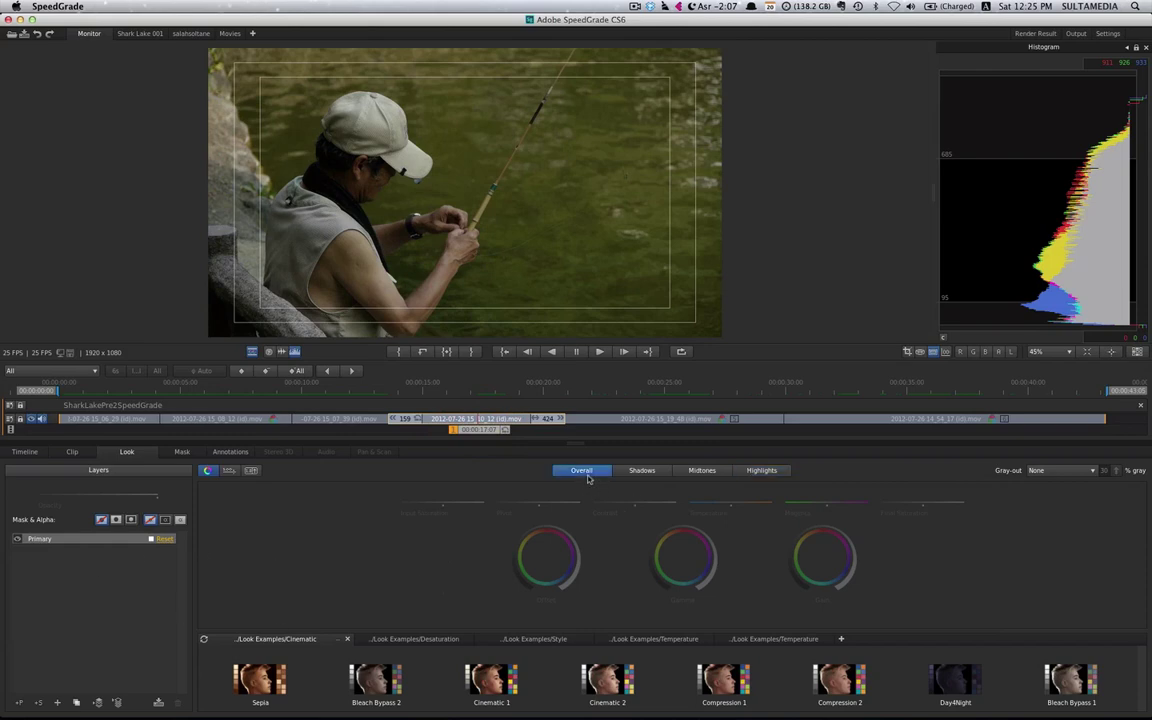
left_click(640, 470)
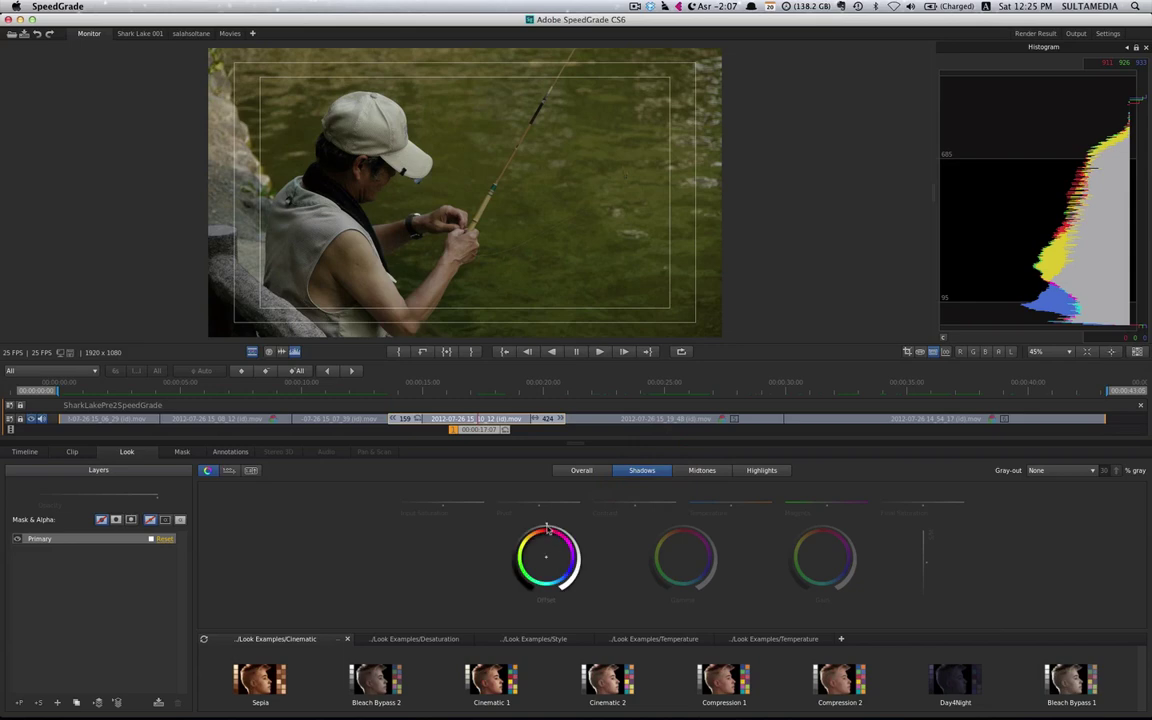
left_click_drag(547, 527, 594, 539)
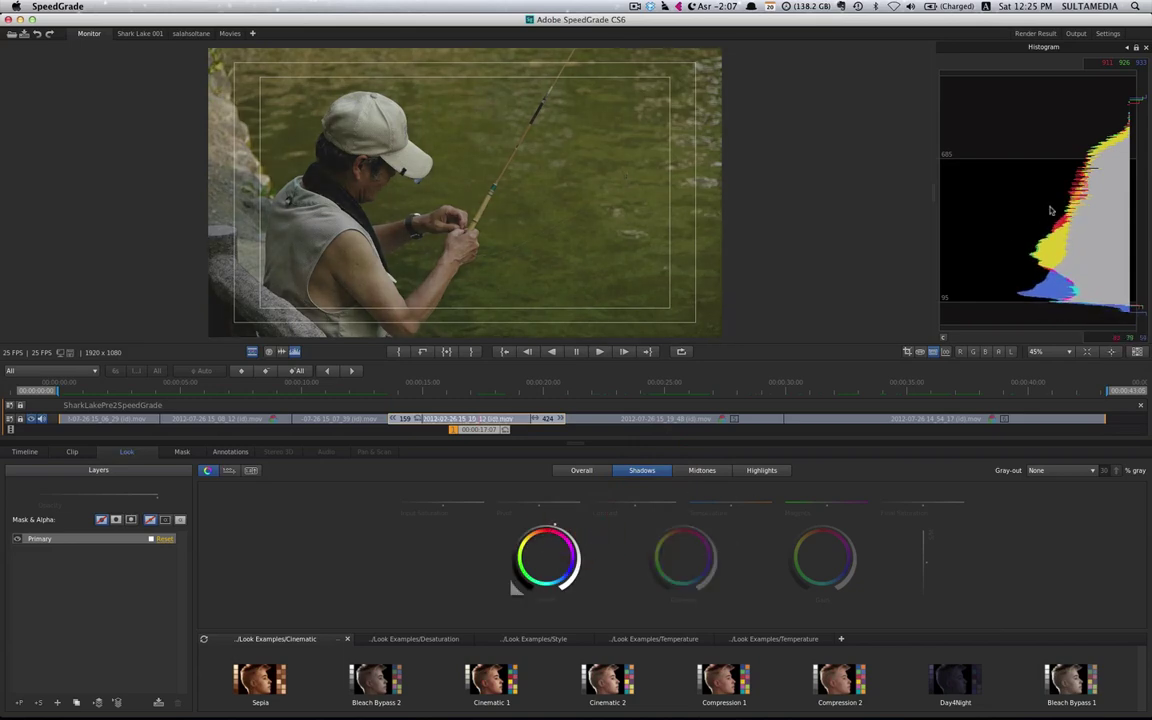
left_click(761, 470)
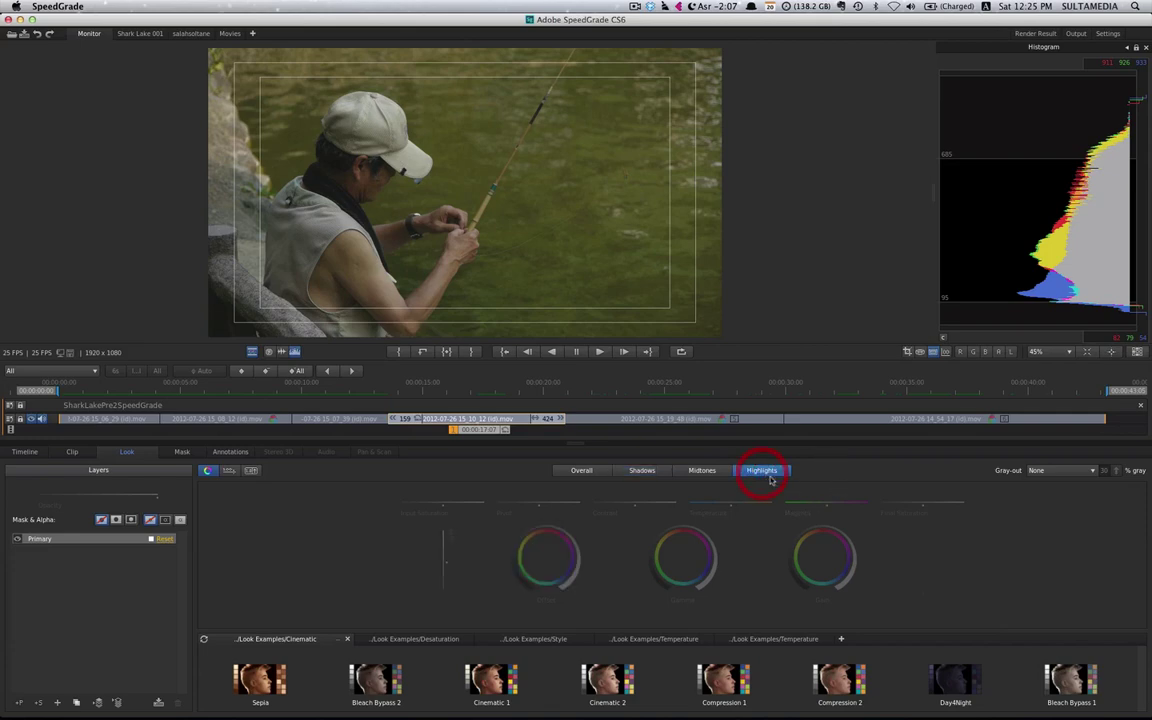
mouse_move(803, 582)
left_mouse_down()
mouse_move(737, 591)
mouse_move(679, 634)
left_mouse_up()
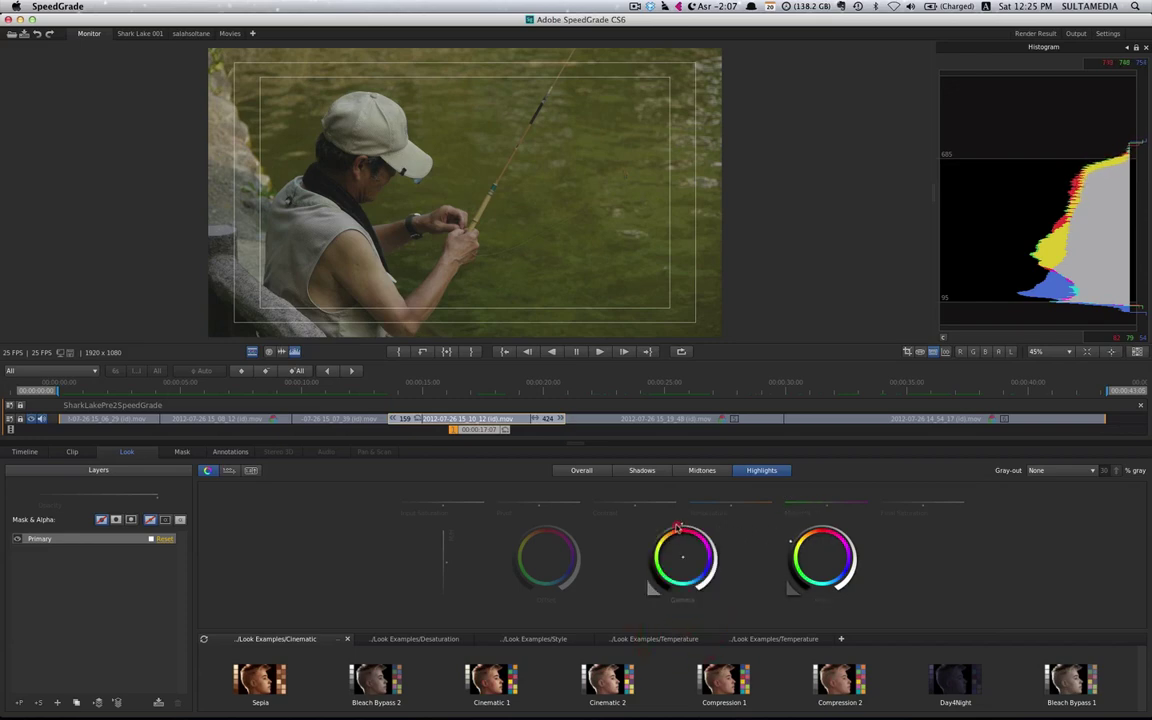
left_click(702, 470)
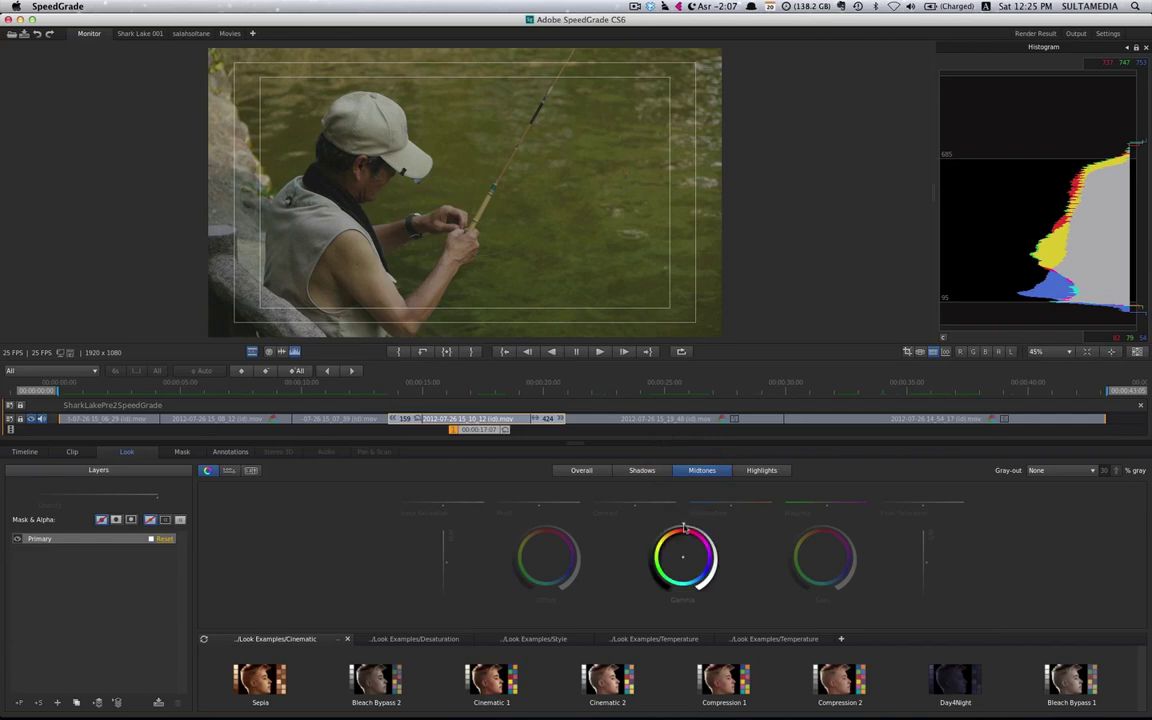
left_click_drag(684, 524, 680, 528)
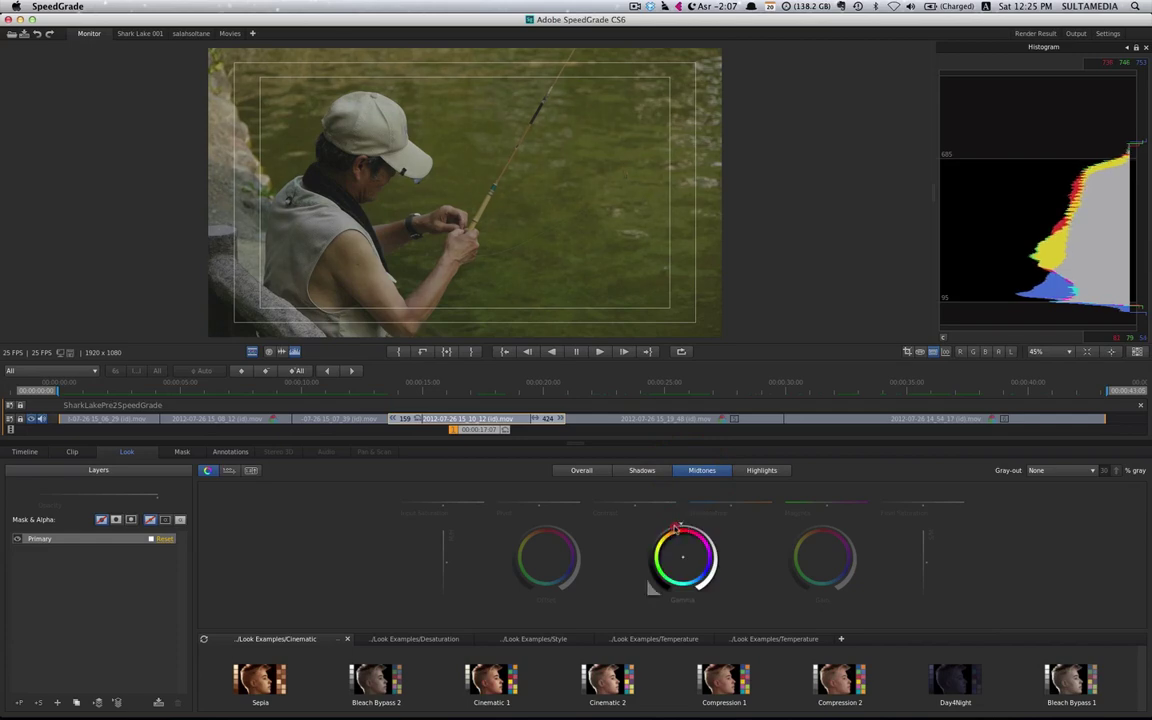
Add a Primary layer with contrast 0.18, enable timeline grading, then move to the lakeside clip.
left_click(20, 706)
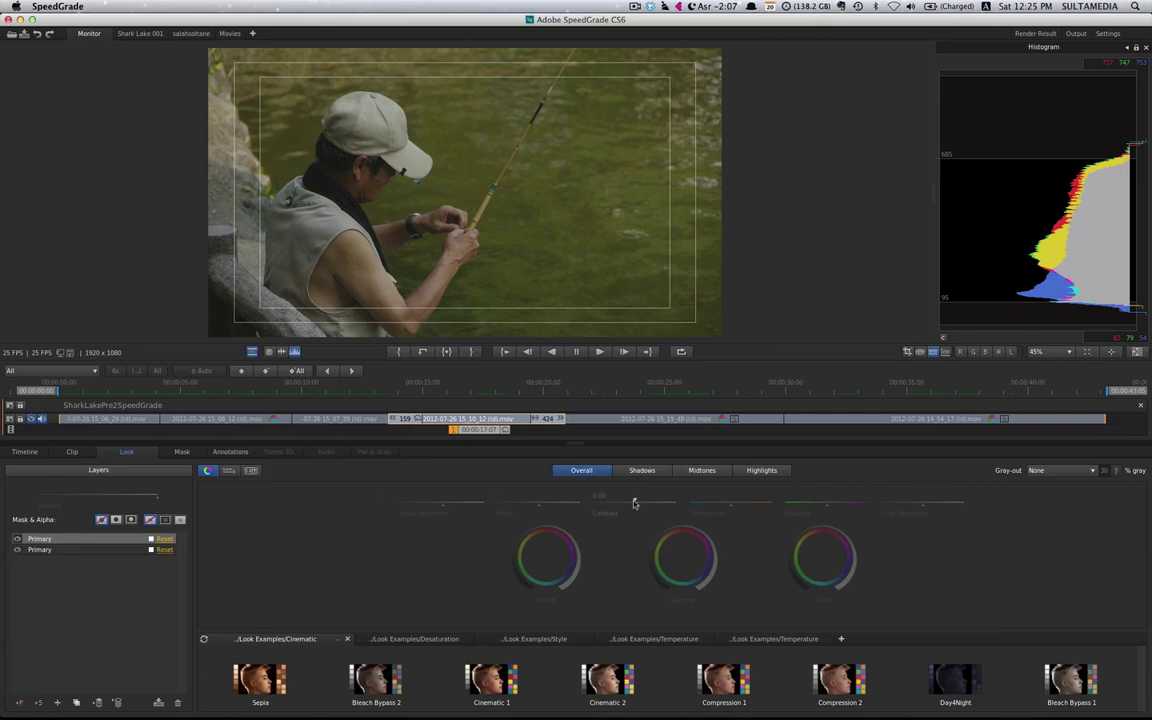
mouse_move(635, 501)
left_mouse_down()
mouse_move(670, 501)
mouse_move(660, 501)
left_mouse_up()
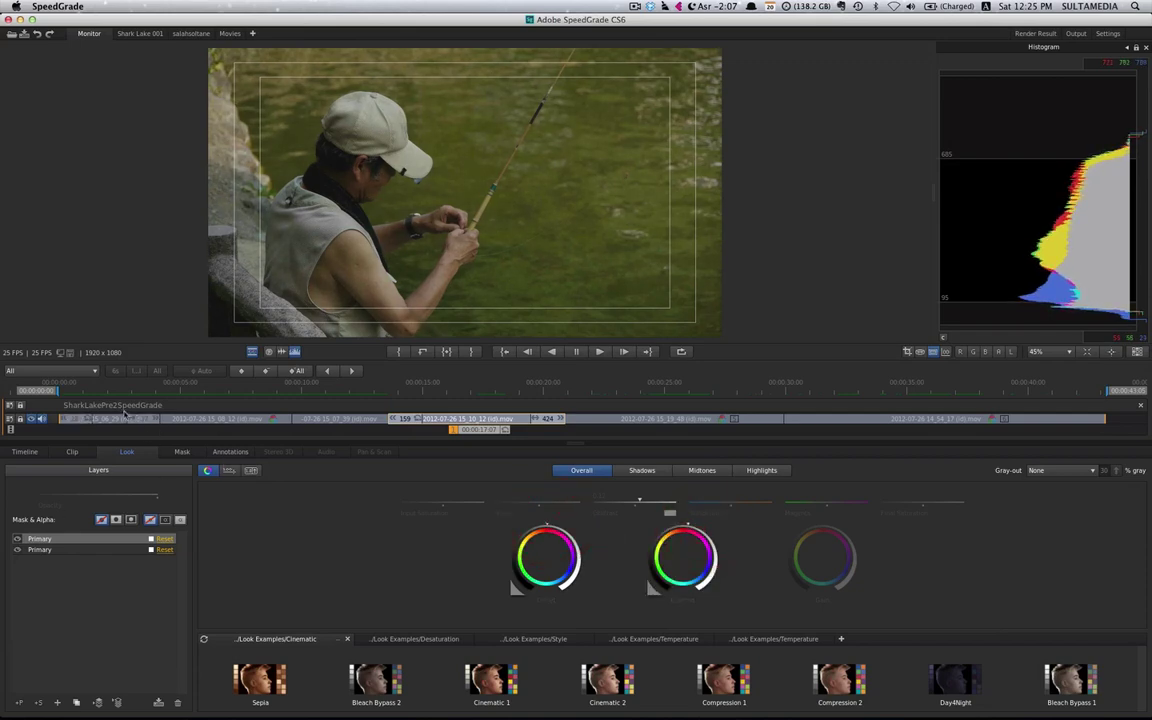
left_click(30, 453)
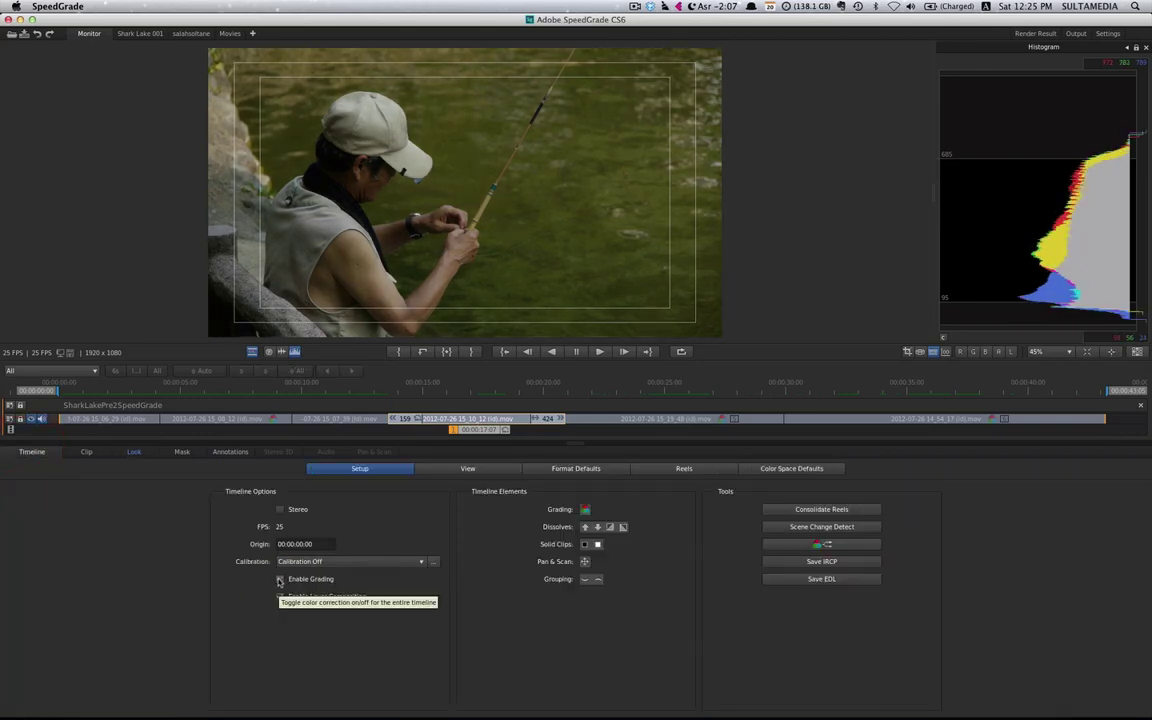
left_click(280, 580)
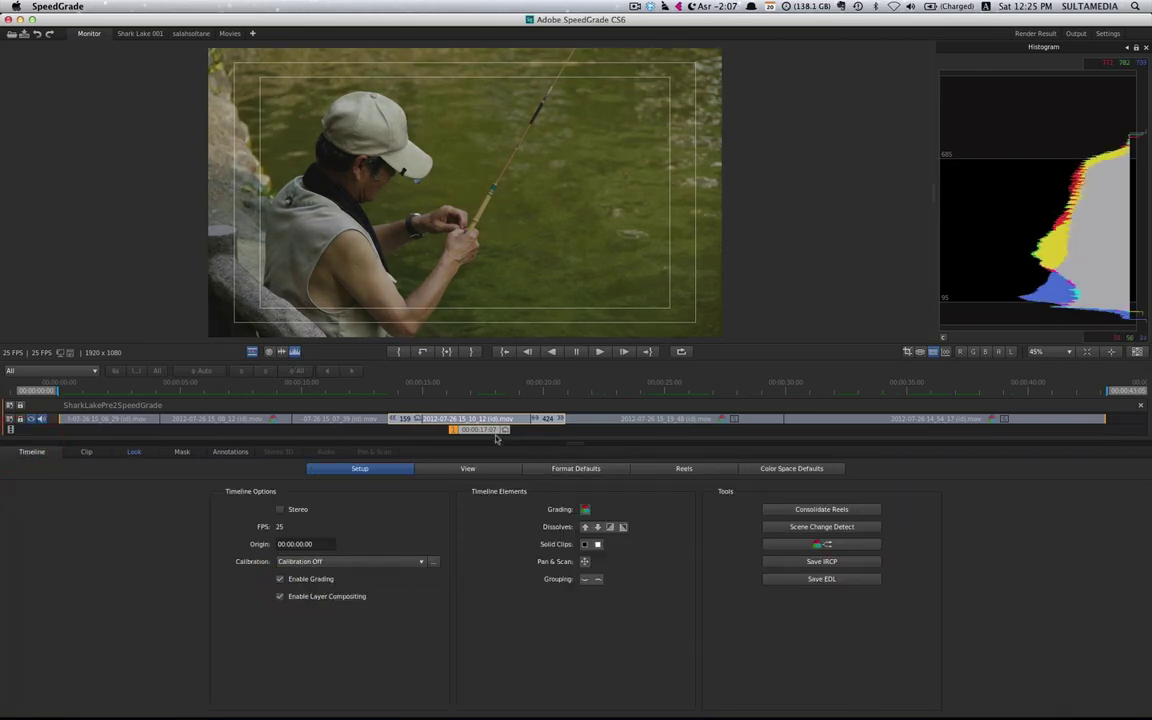
left_click_drag(488, 432, 681, 437)
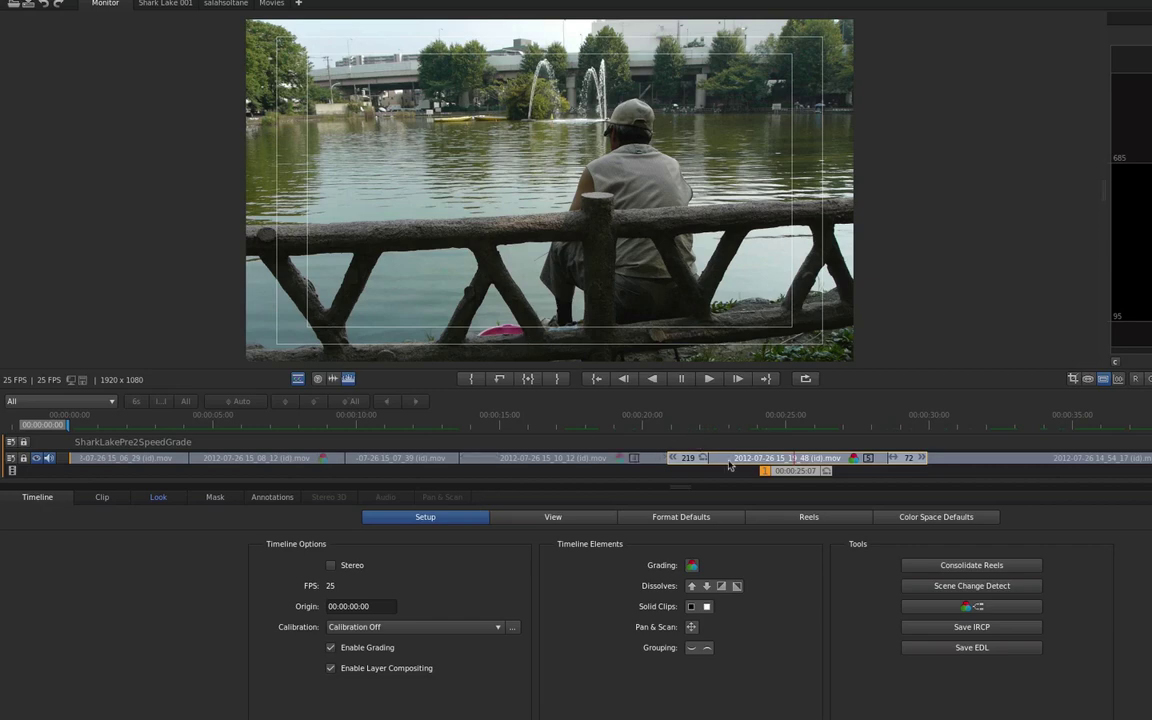
On the Look tab, add a Secondary layer to the lakeside clip and pick the narrow yellow hue swatch.
left_click(166, 498)
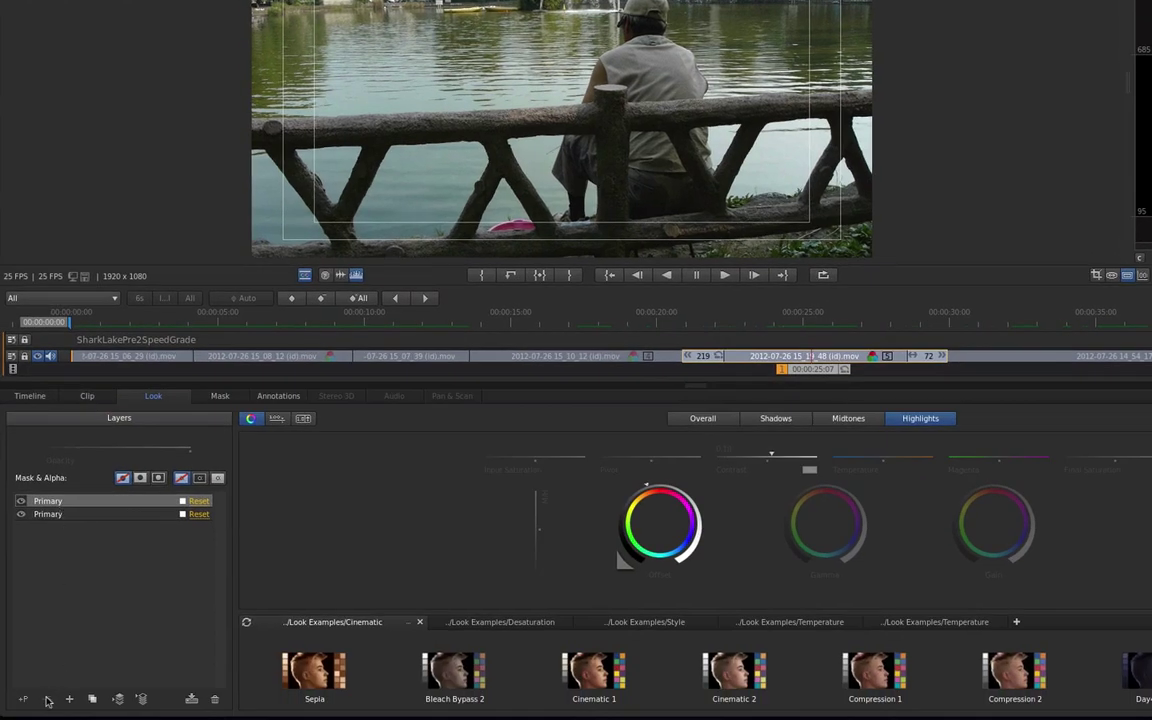
left_click(46, 698)
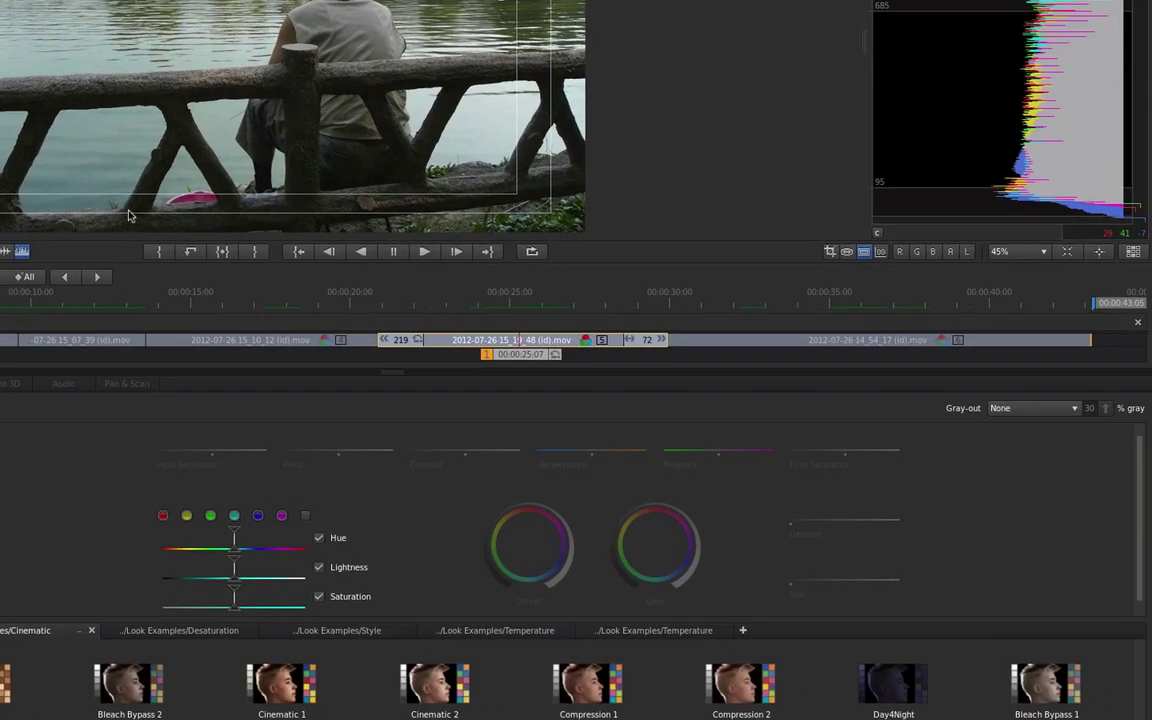
left_click(187, 516)
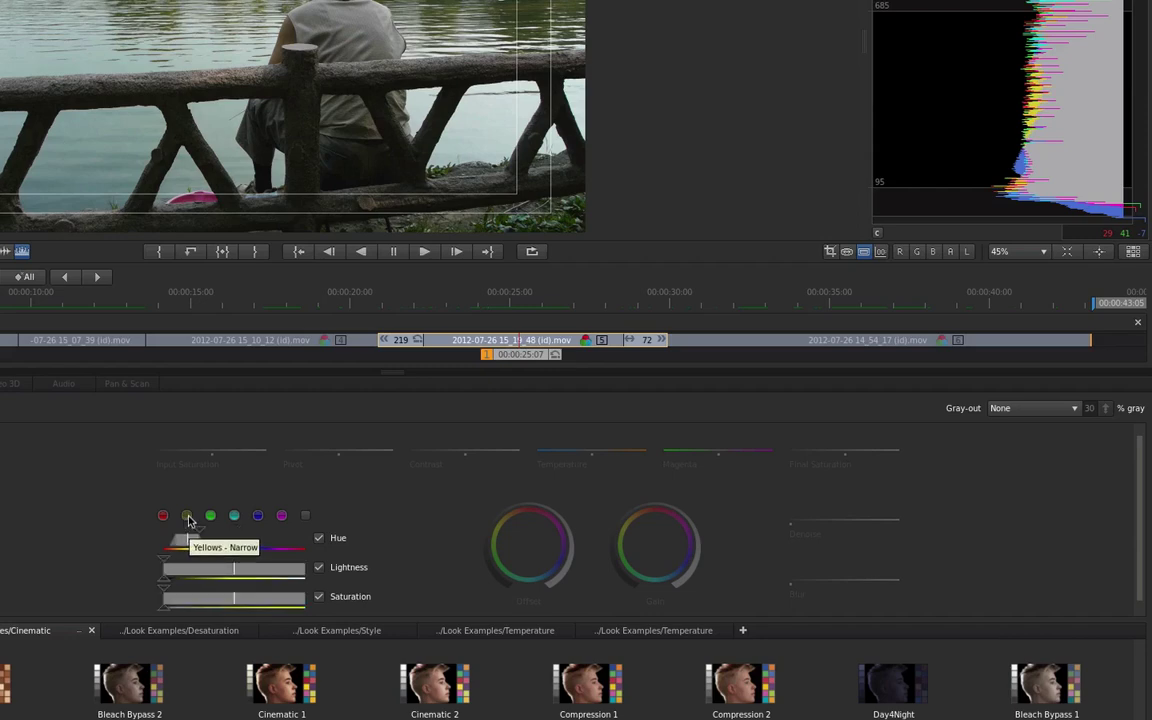
left_click(1014, 411)
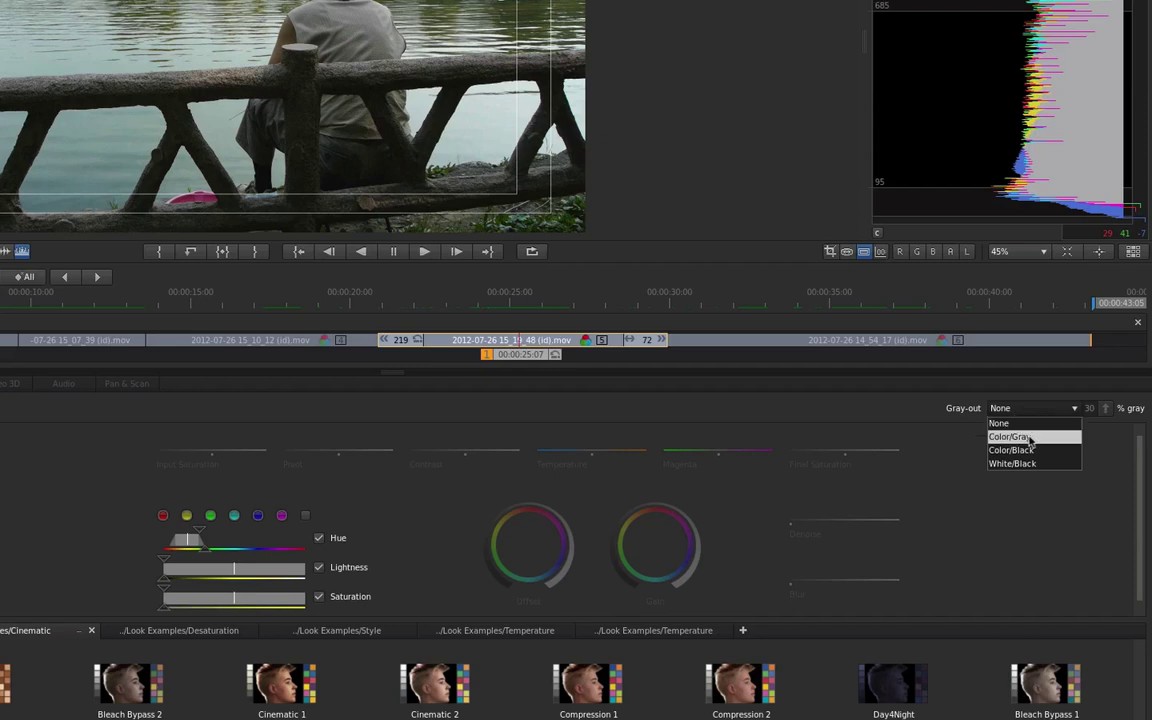
Gray out unqualified areas with Color/Gray and narrow the hue and lightness ranges.
left_click(1030, 438)
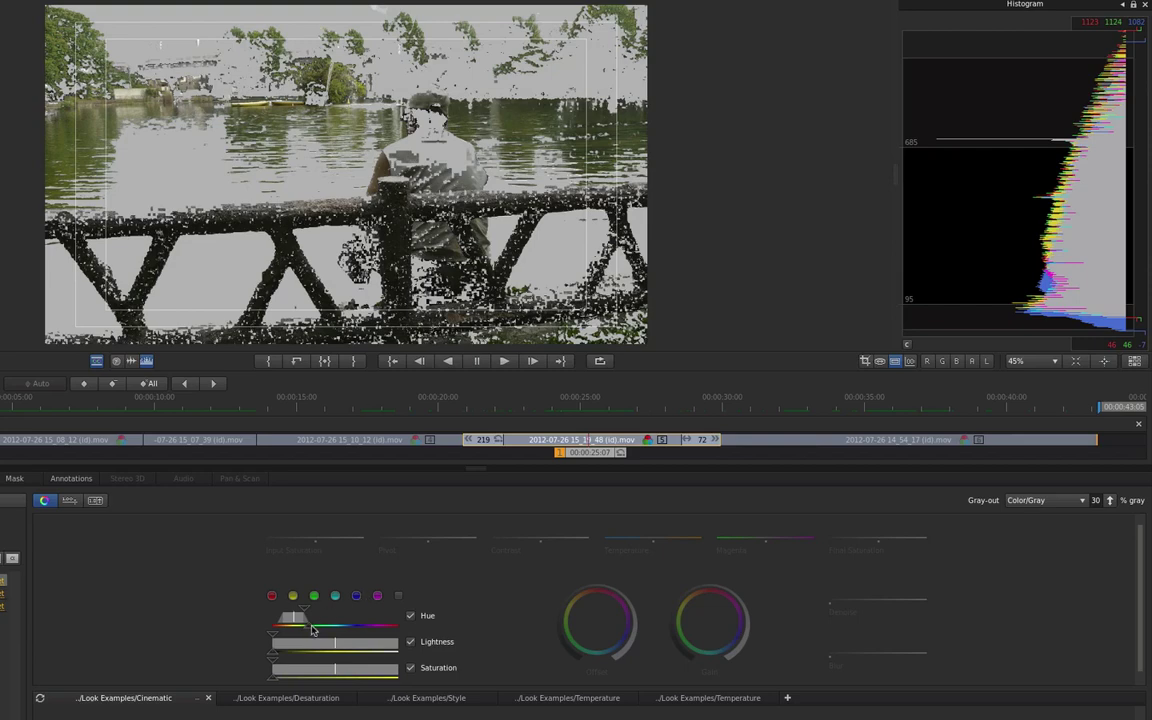
mouse_move(313, 630)
left_mouse_down()
mouse_move(349, 624)
mouse_move(321, 628)
left_mouse_up()
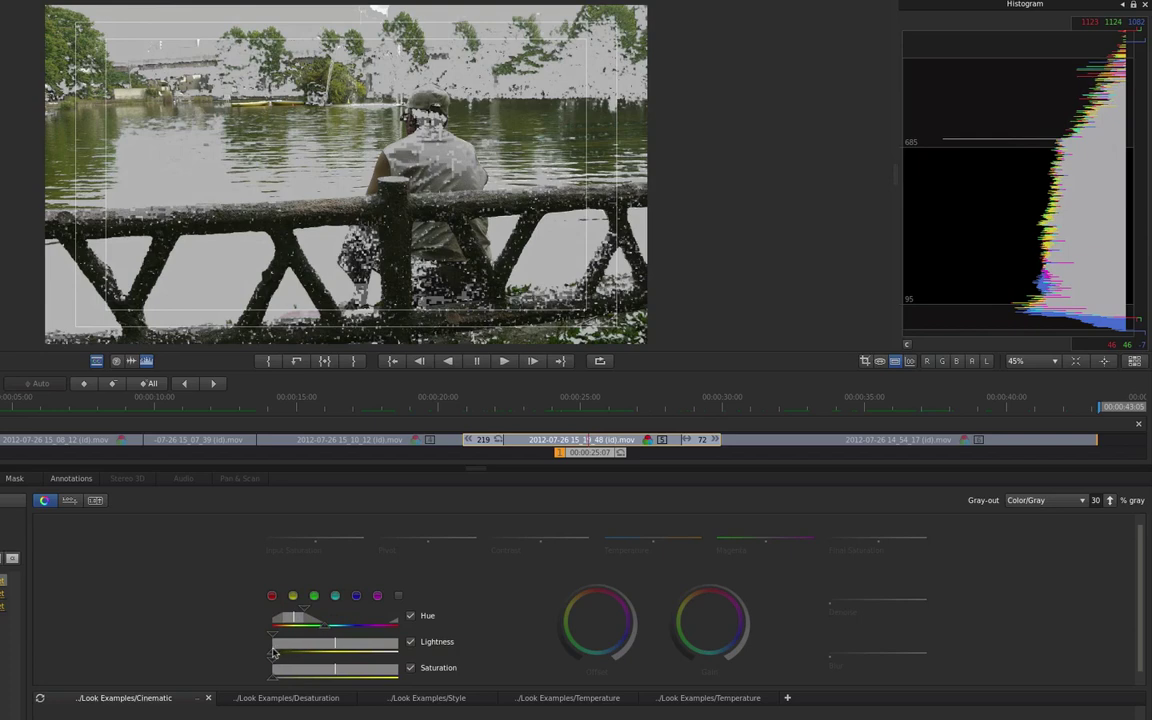
mouse_move(273, 652)
left_mouse_down()
mouse_move(294, 638)
mouse_move(285, 641)
left_mouse_up()
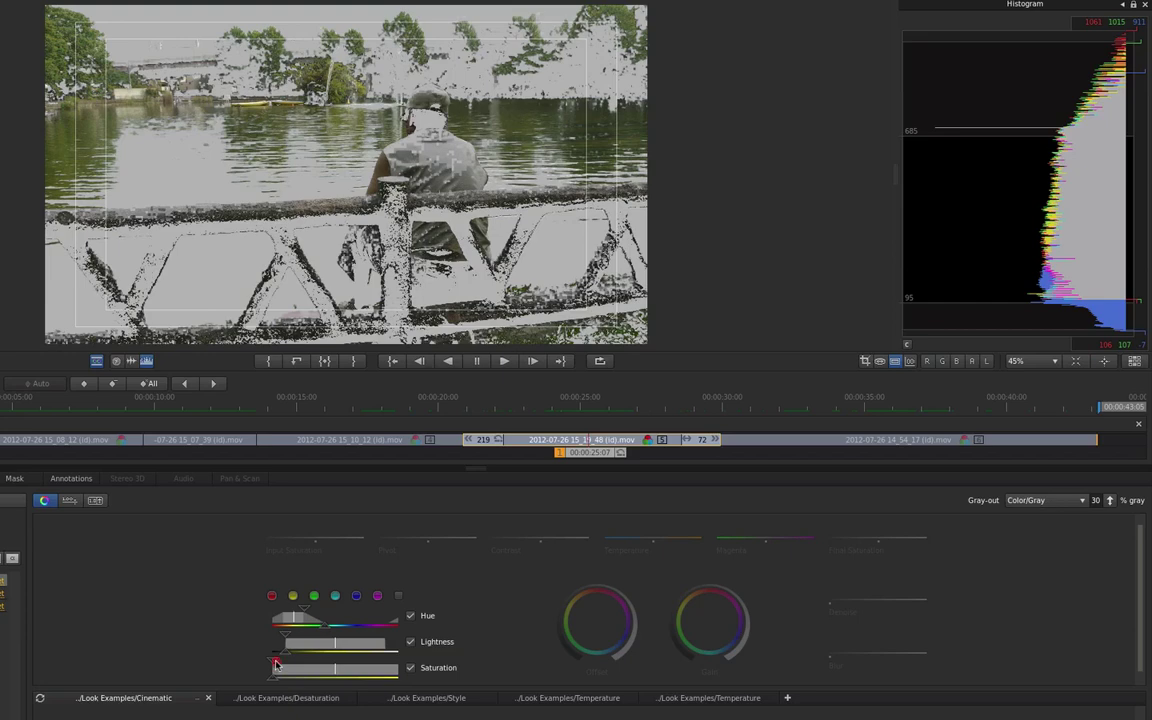
Raise the minimum saturation of the key and widen the hue range to include more colours.
mouse_move(276, 664)
left_mouse_down()
mouse_move(298, 664)
mouse_move(283, 665)
mouse_move(281, 681)
left_mouse_up()
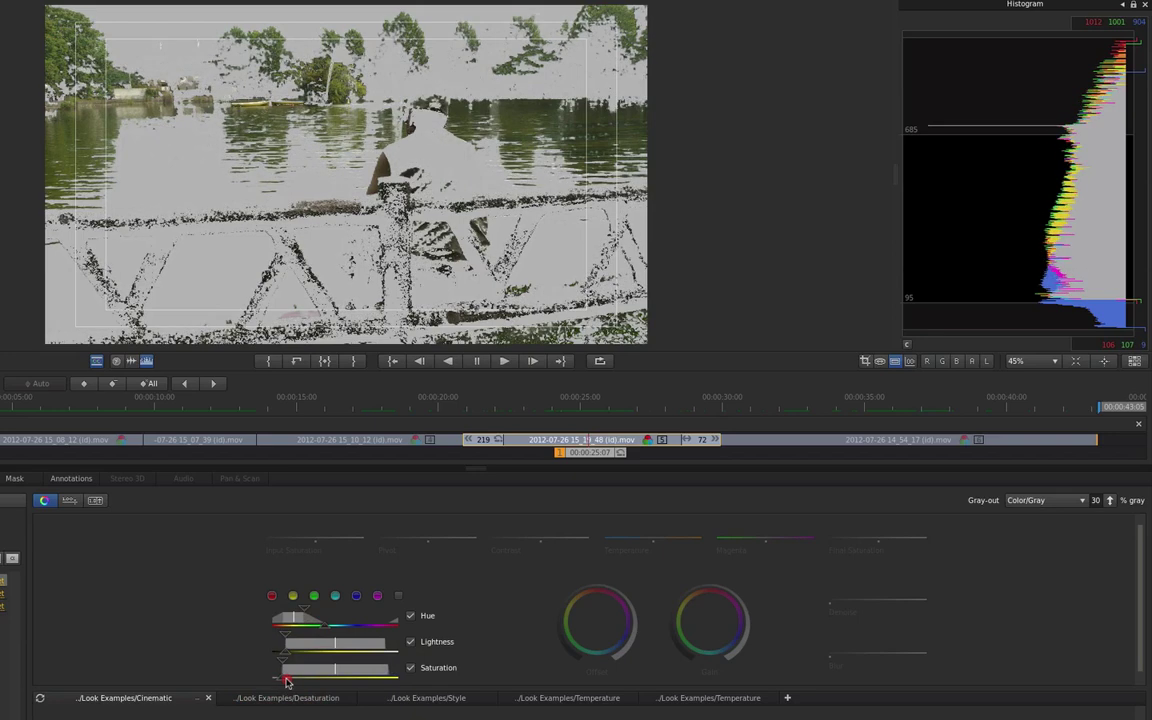
mouse_move(283, 681)
left_mouse_down()
mouse_move(297, 660)
mouse_move(305, 681)
mouse_move(270, 685)
left_mouse_up()
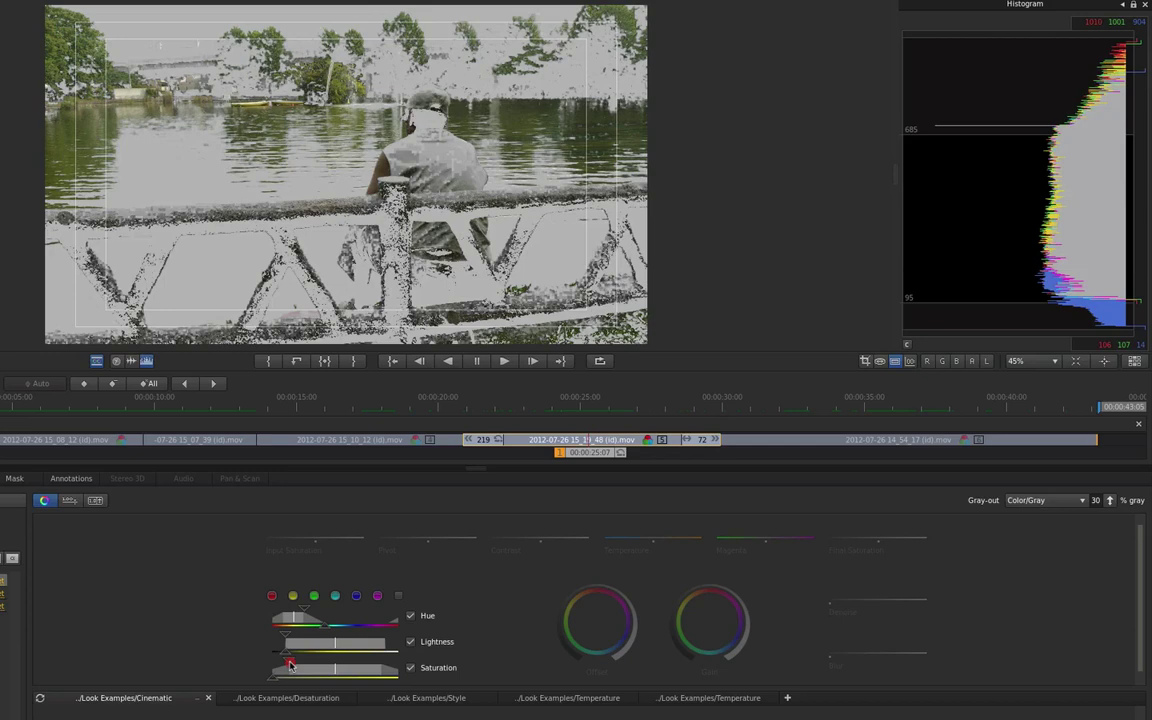
left_click_drag(290, 665, 283, 669)
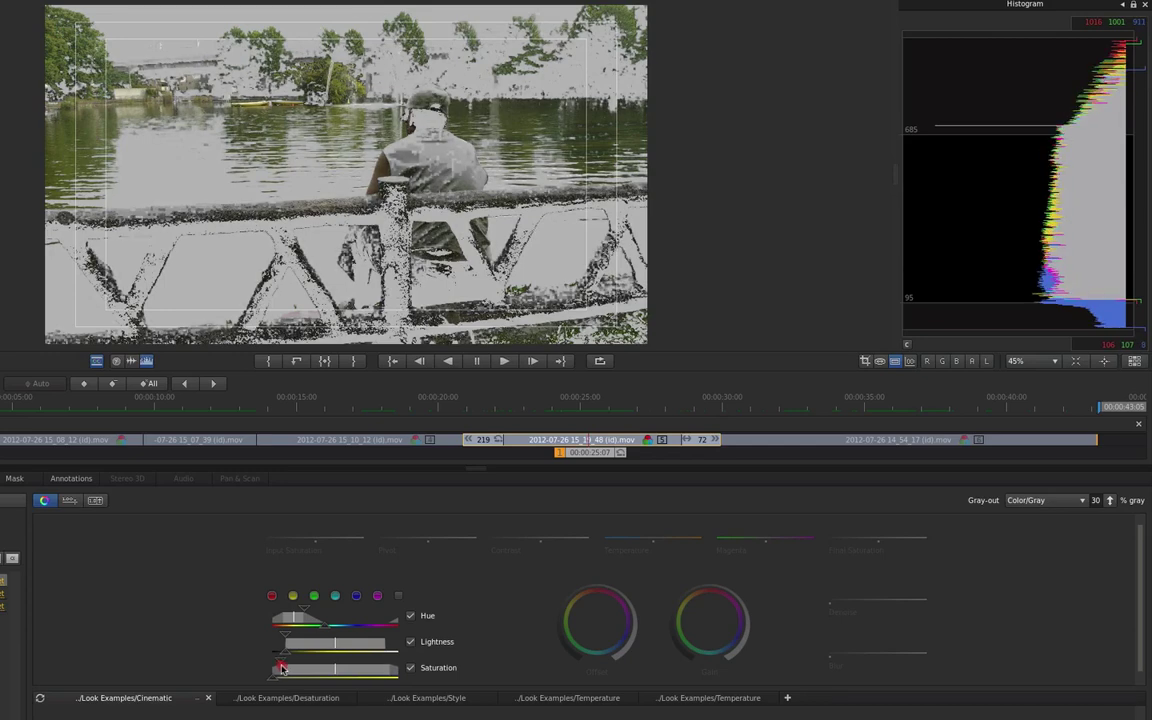
left_click(278, 667)
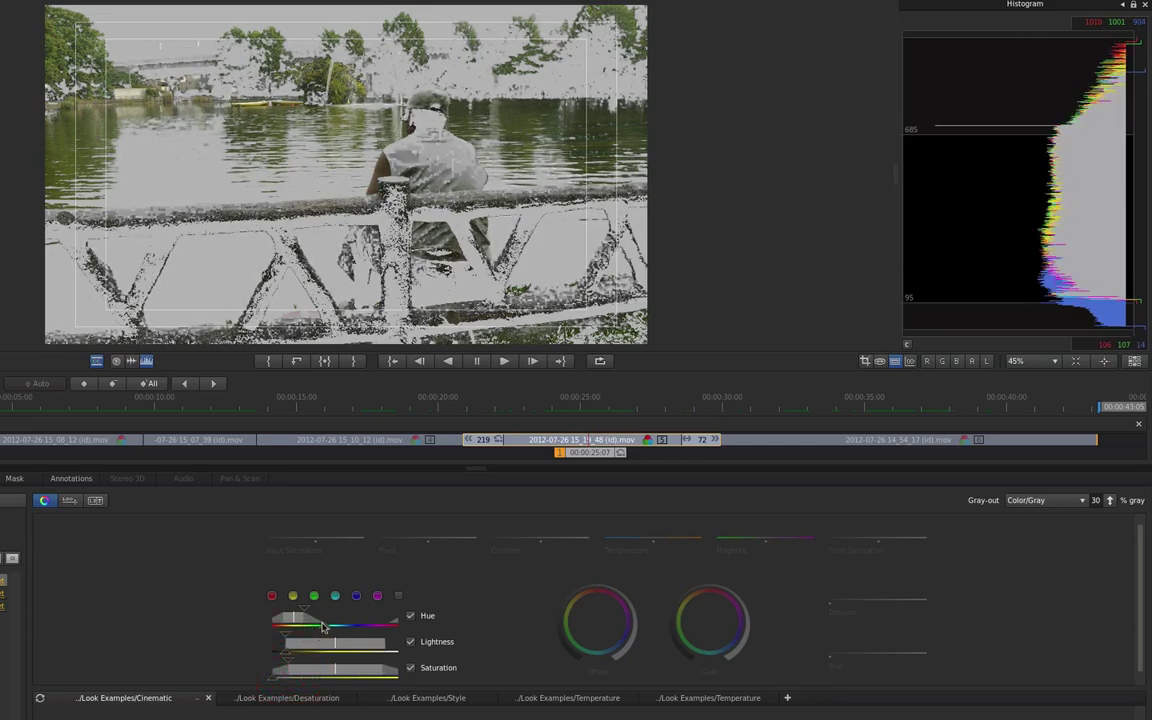
left_click_drag(323, 628, 314, 611)
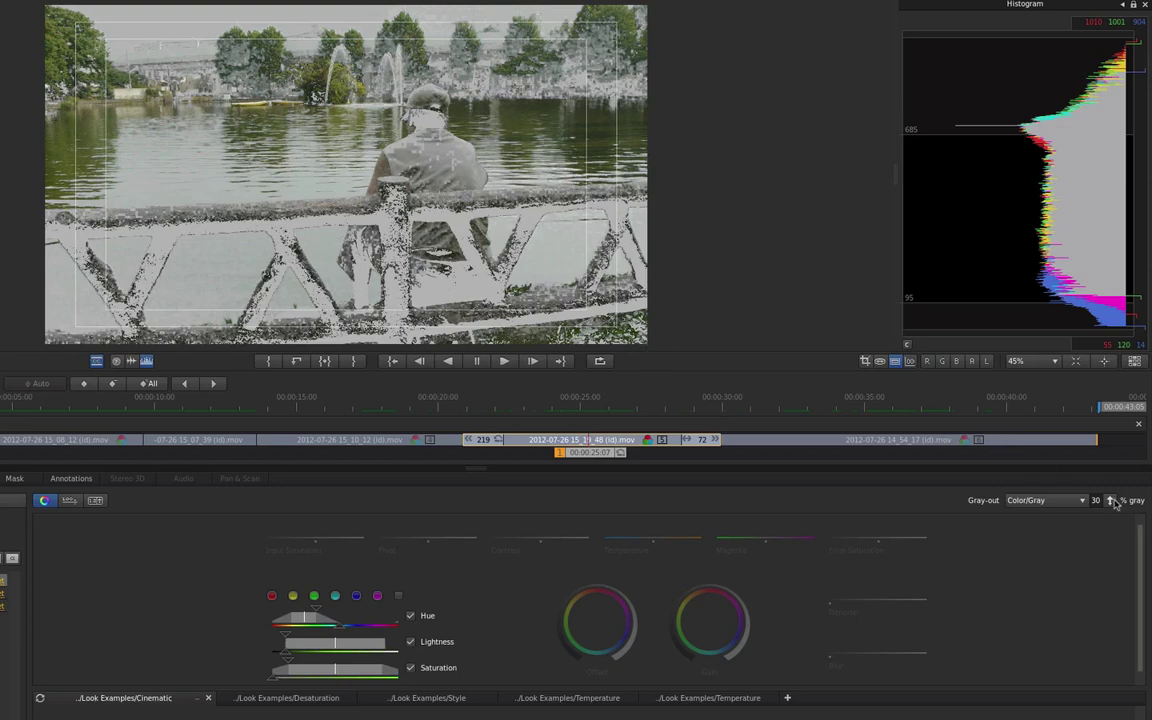
Compare White/Black and Color/Black previews, settle on White/Black, and switch to the Greens - Narrow swatch.
left_click(1060, 501)
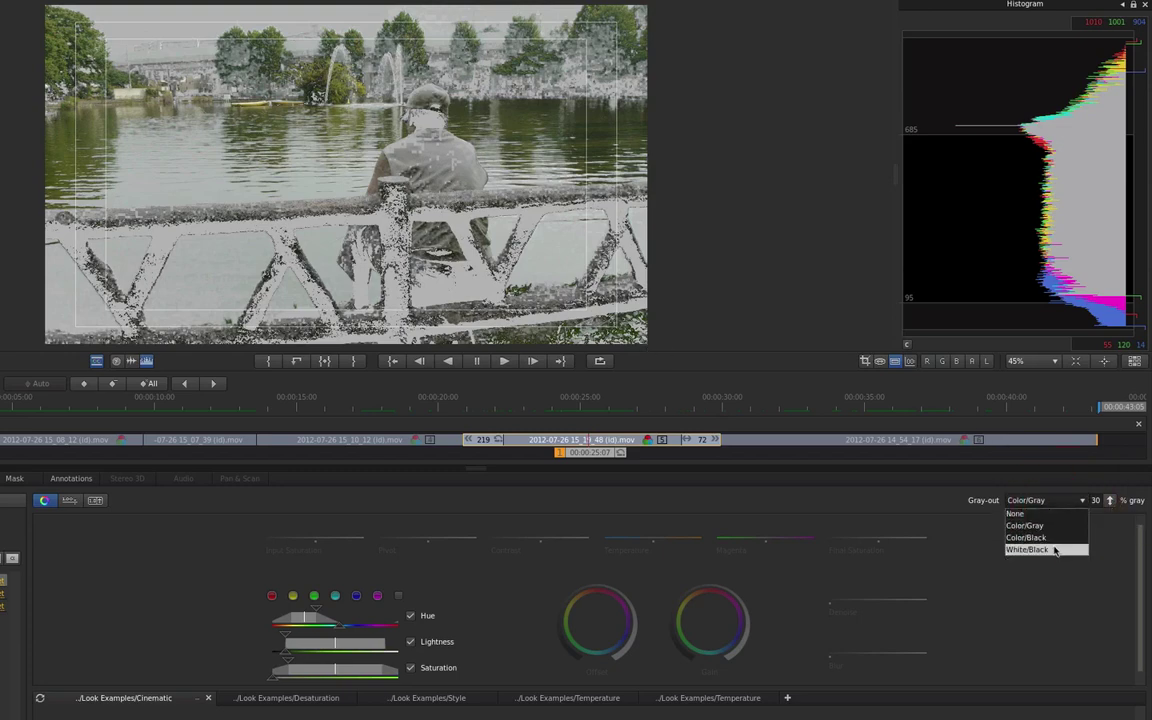
left_click(1055, 549)
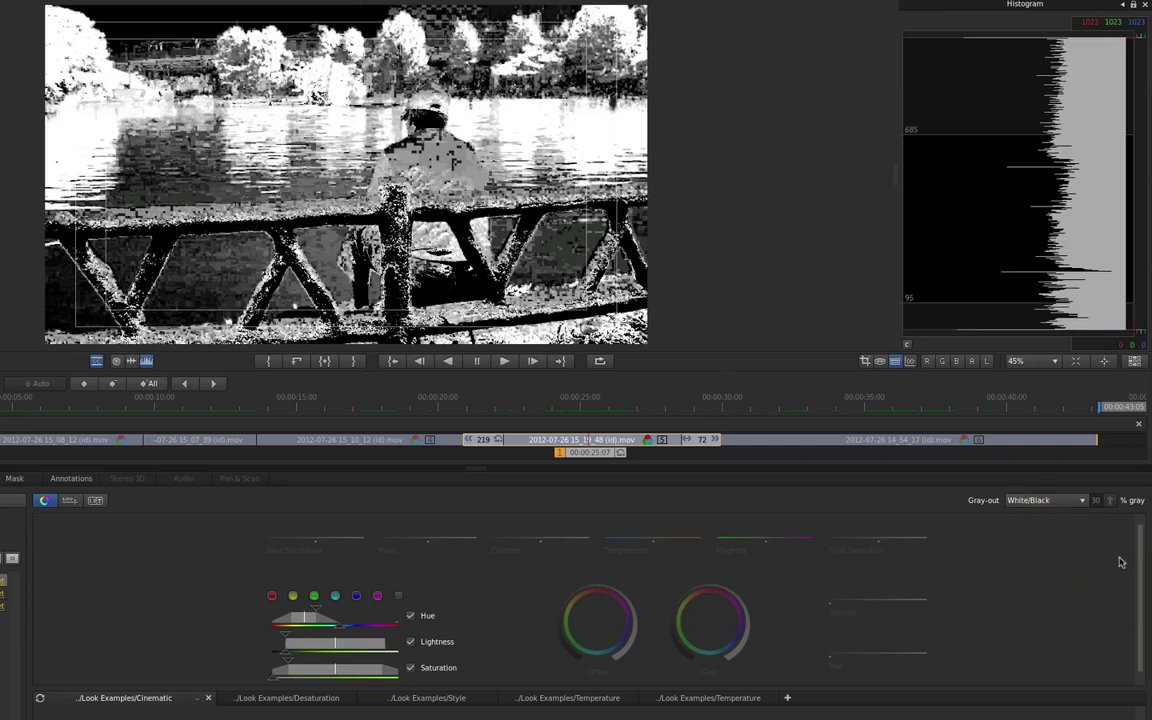
left_click(1050, 500)
left_click(1036, 537)
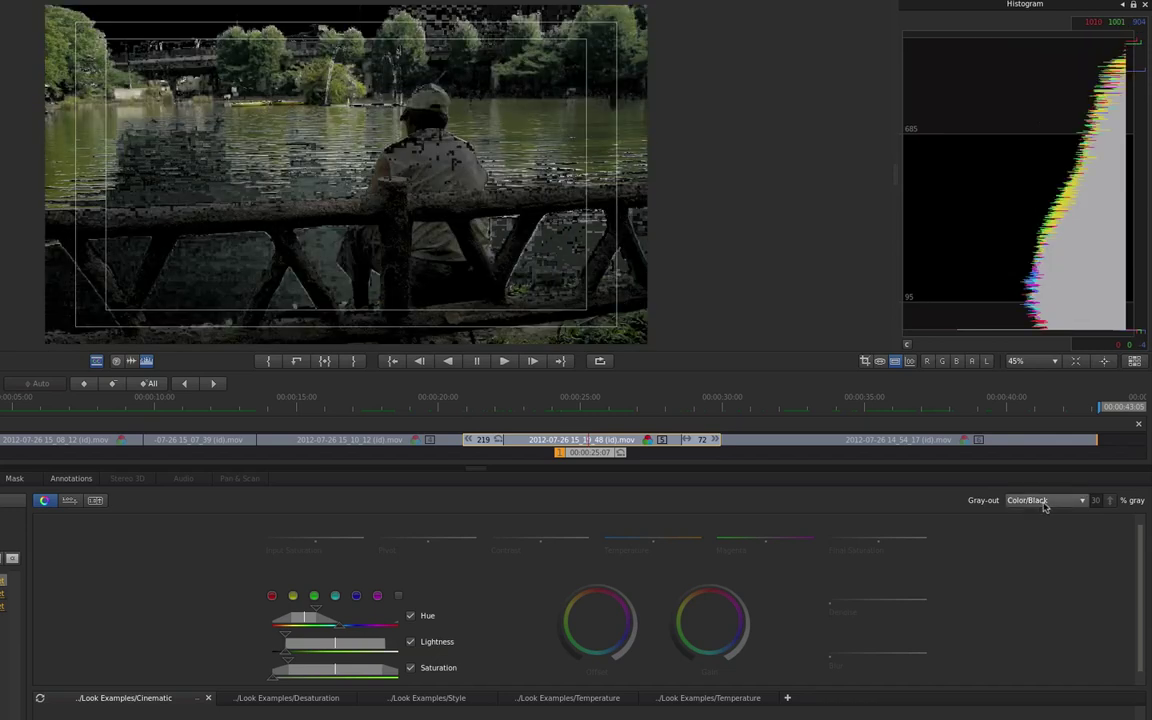
left_click(1045, 503)
left_click(1045, 556)
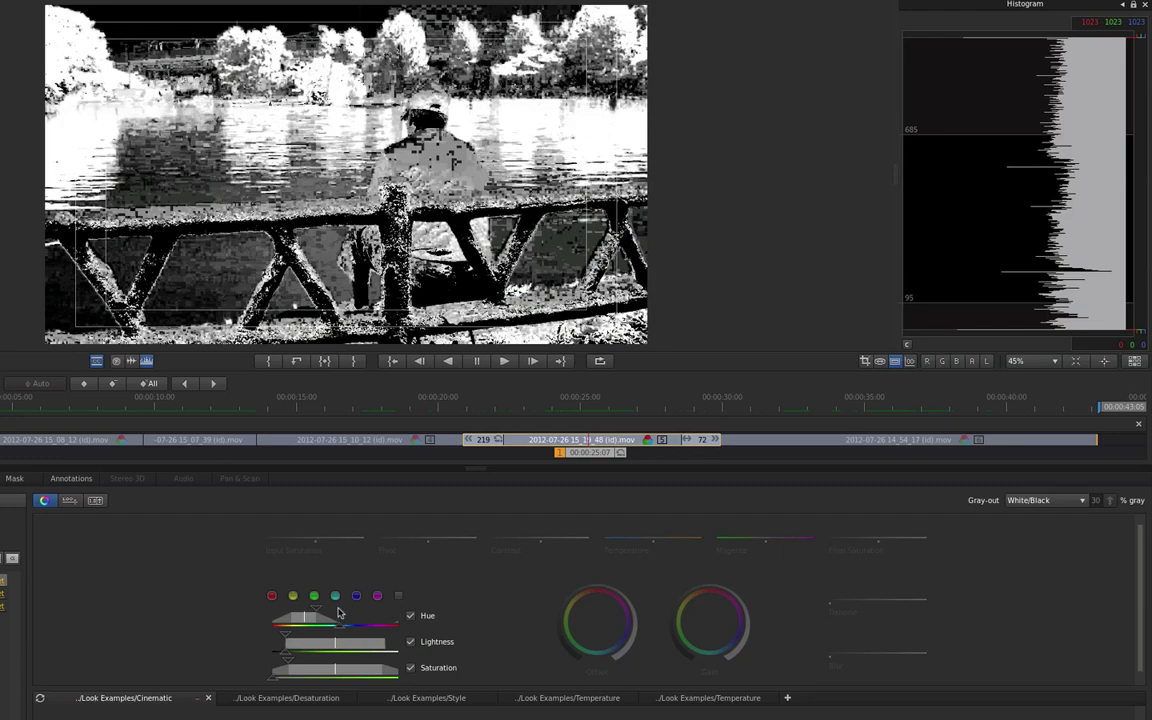
left_click(314, 597)
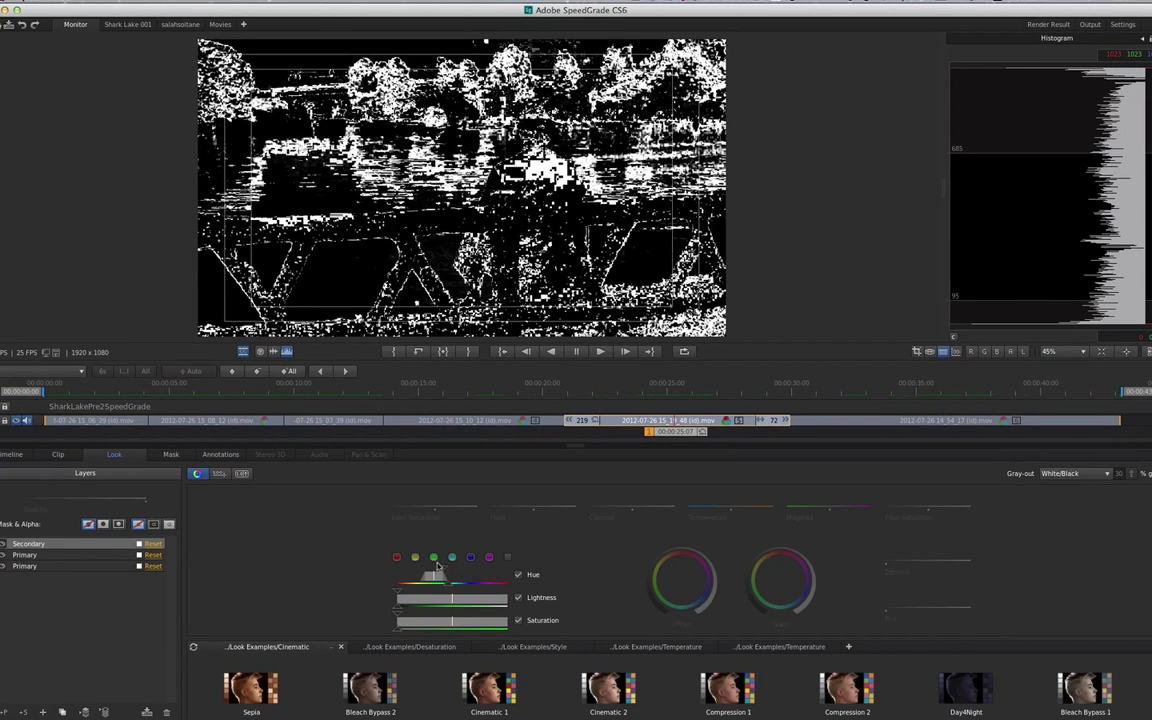
Reset the secondary qualifier, turn gray-out off, and enlarge the viewer.
left_click(152, 544)
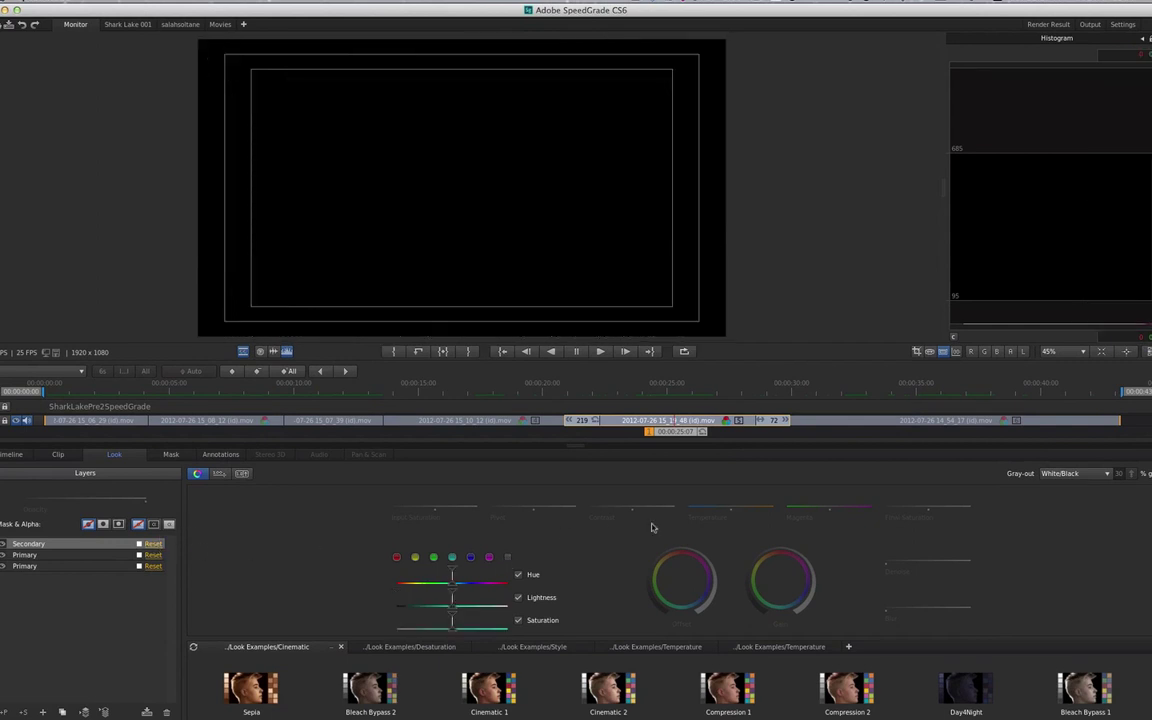
left_click(1105, 473)
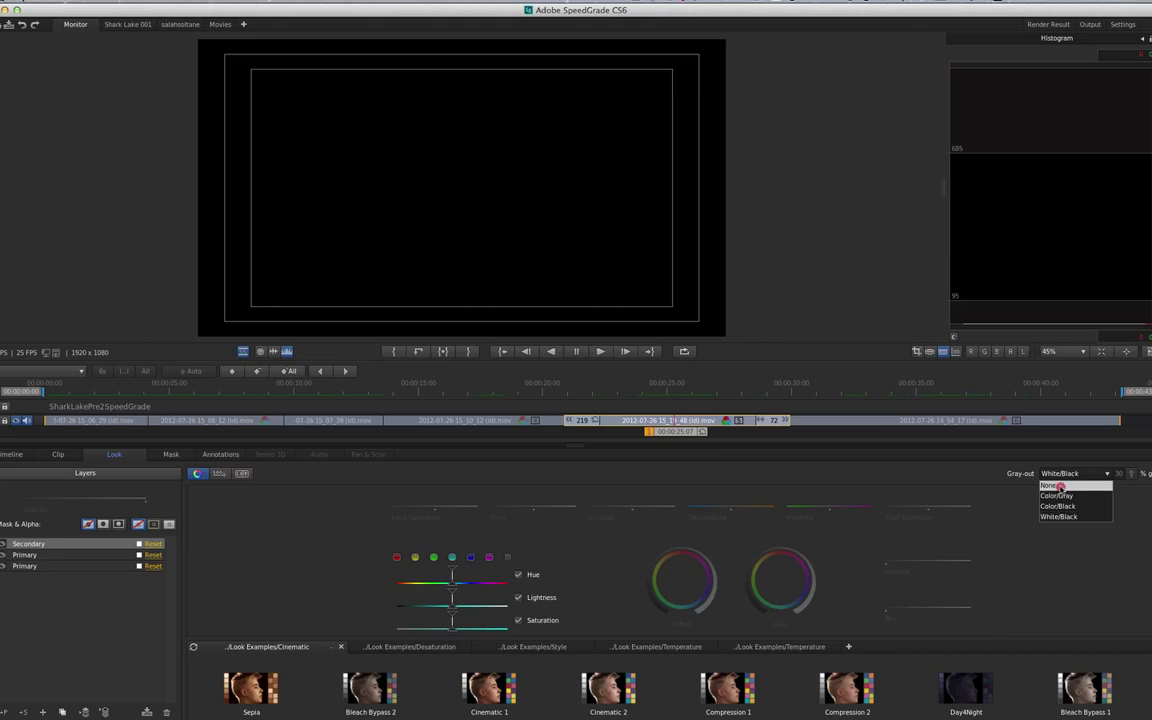
left_click(1061, 489)
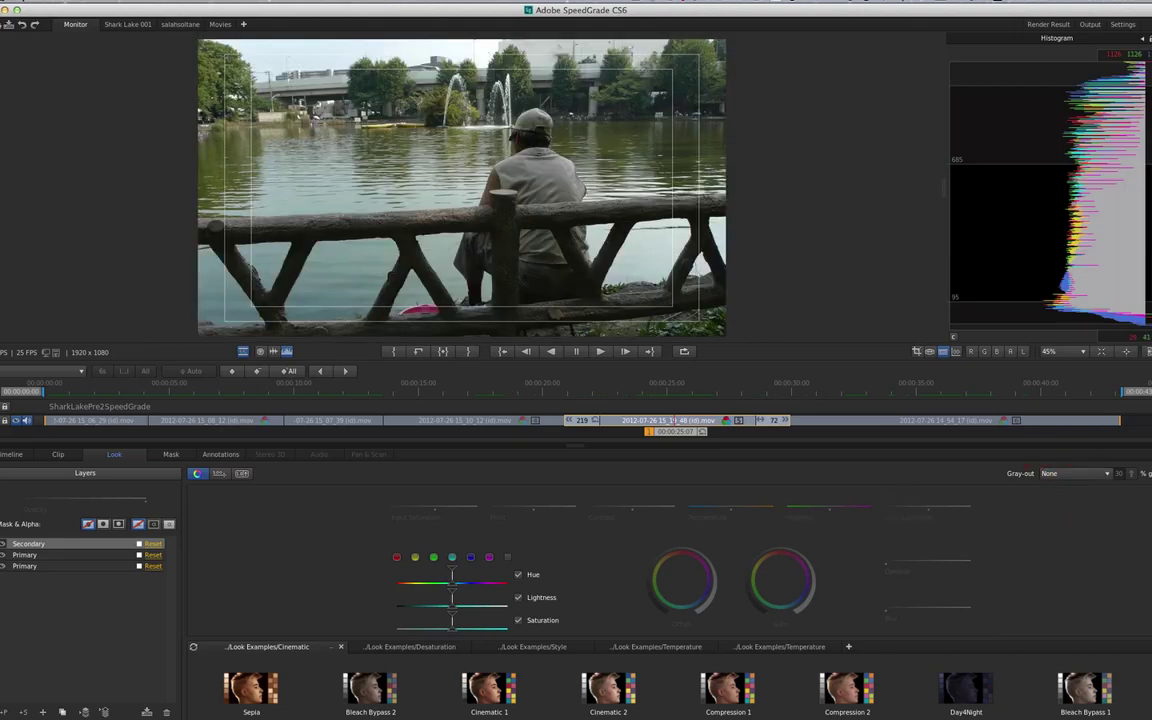
scroll(570, 560, "down", 1)
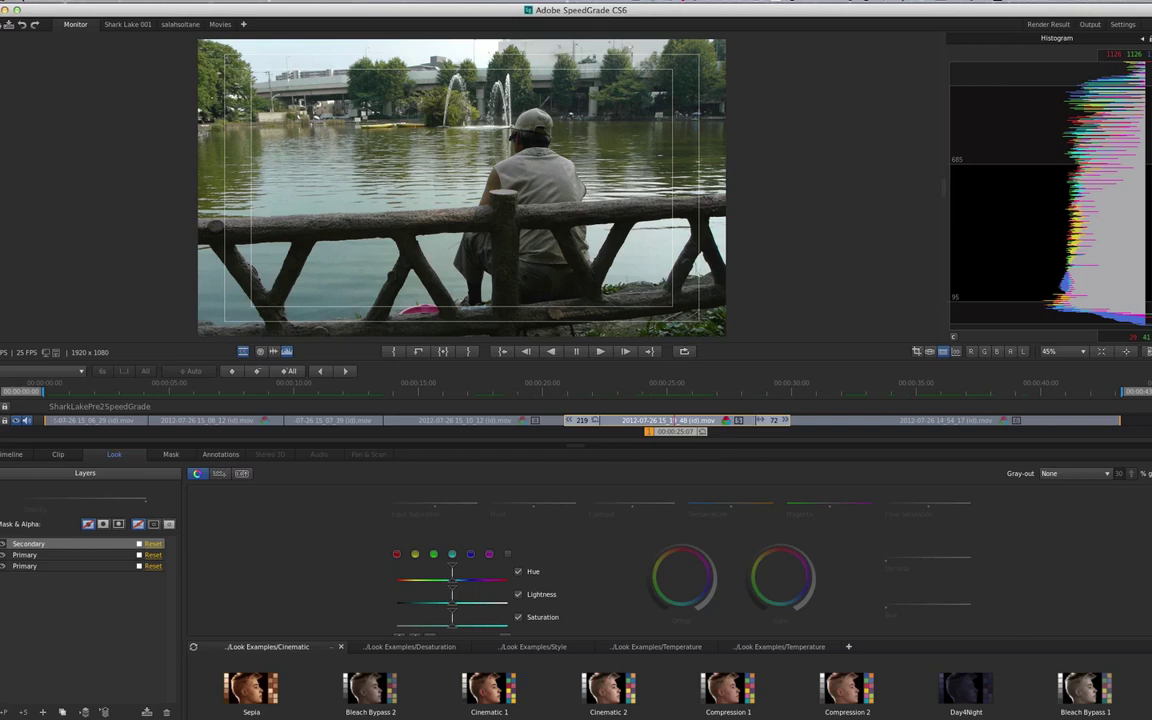
left_click_drag(899, 440, 895, 402)
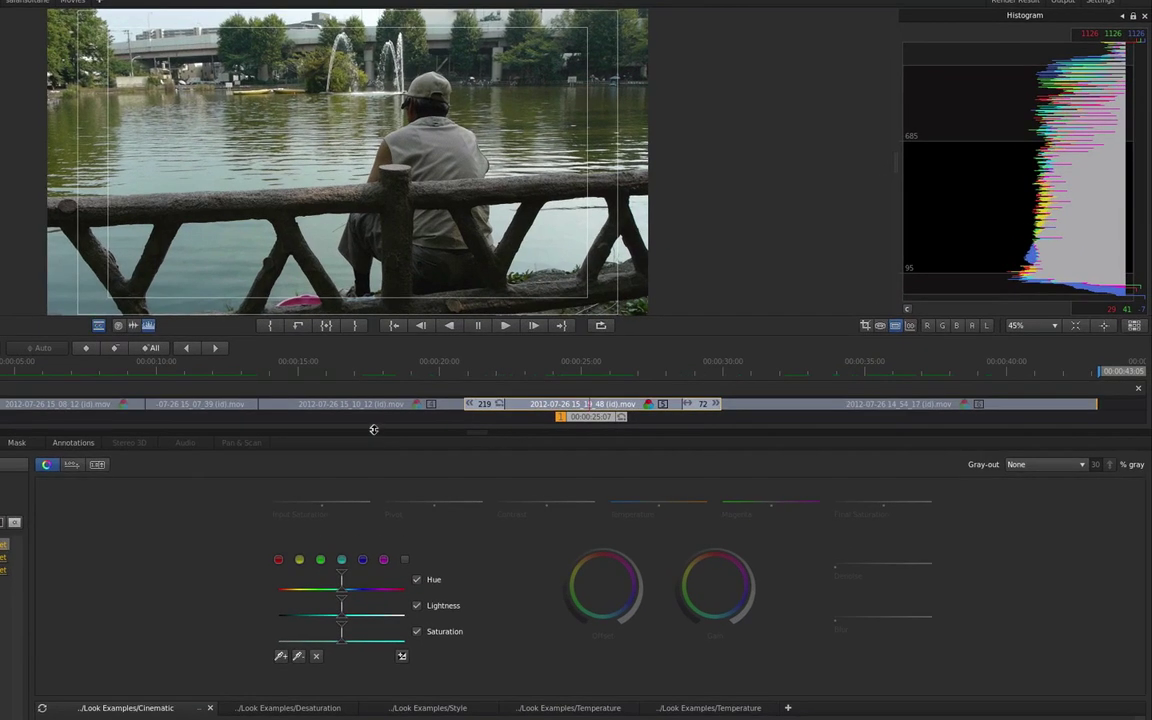
left_click_drag(373, 429, 373, 461)
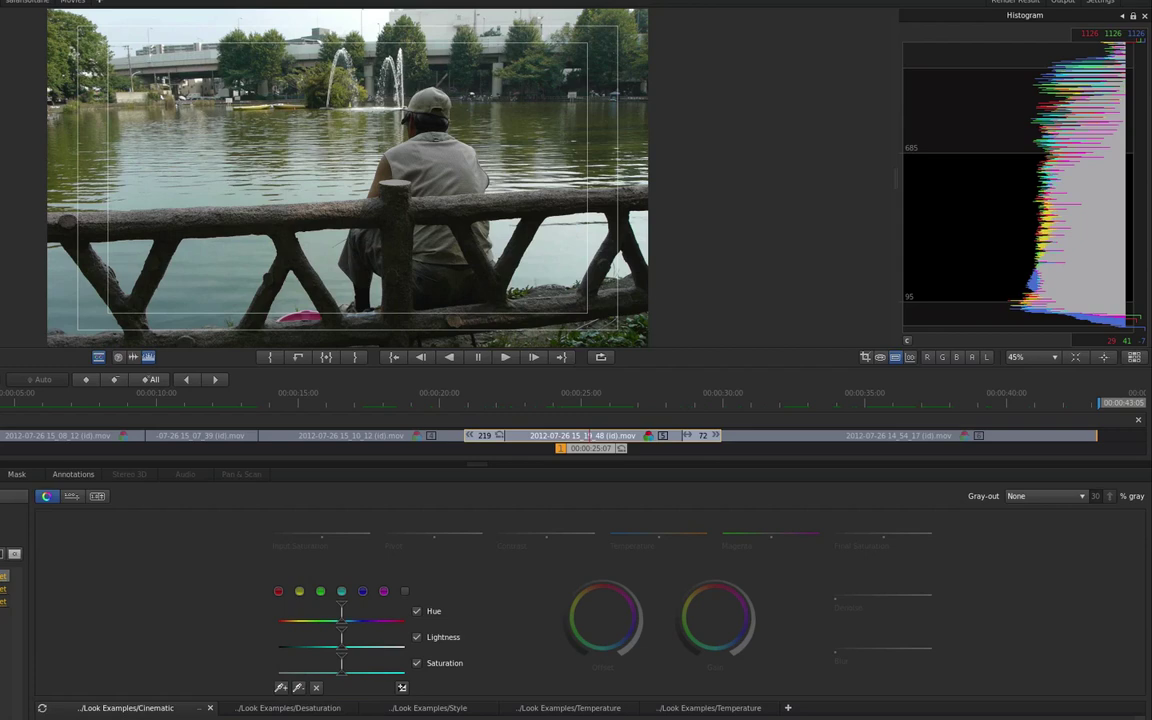
Sample the bright background with the eyedropper and preview the key as a White/Black matte.
left_click(66, 47)
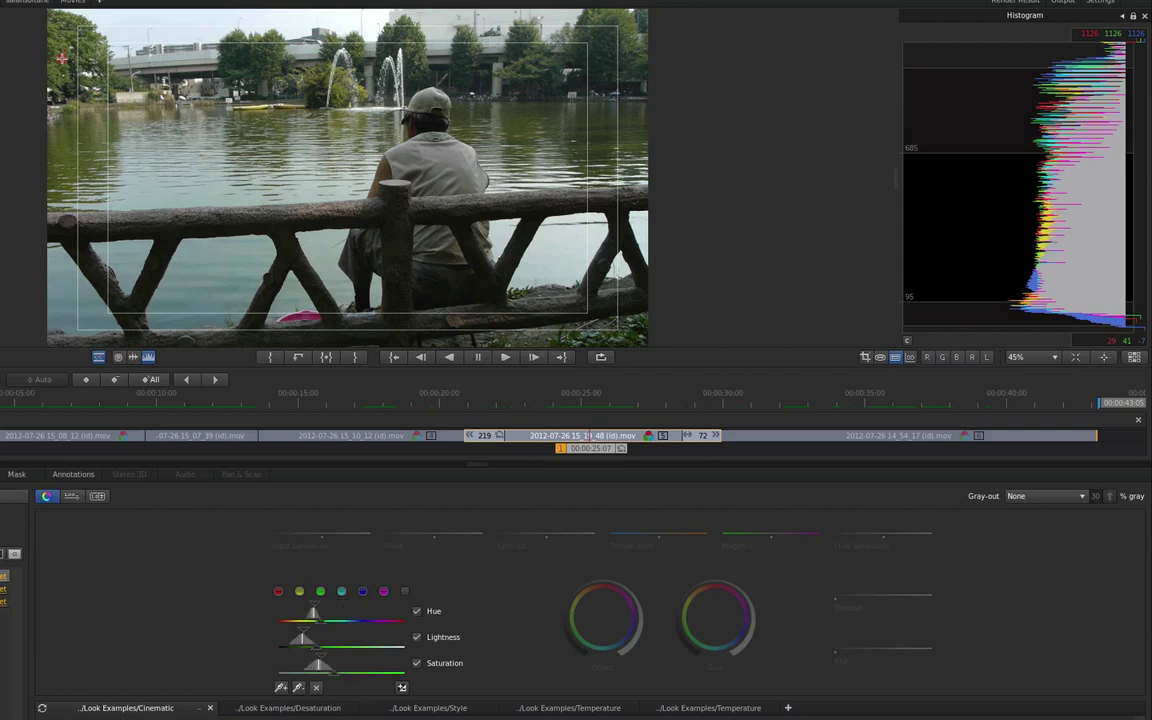
left_click_drag(58, 48, 63, 33)
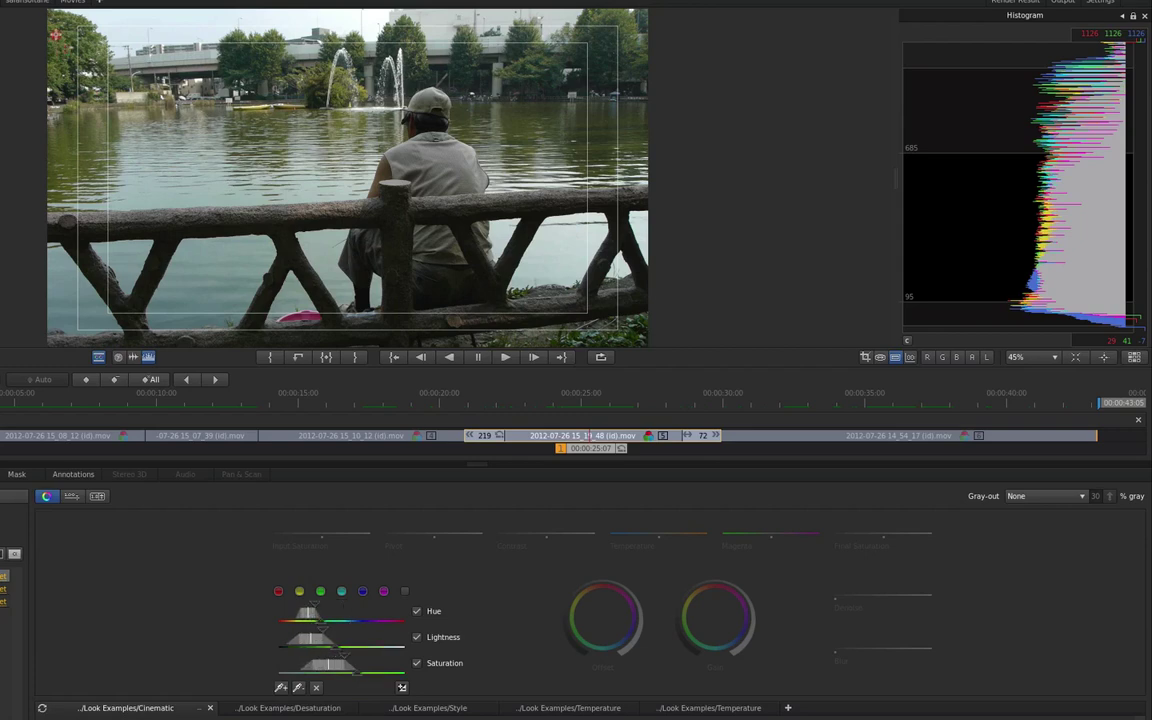
left_click(1020, 496)
left_click(1027, 545)
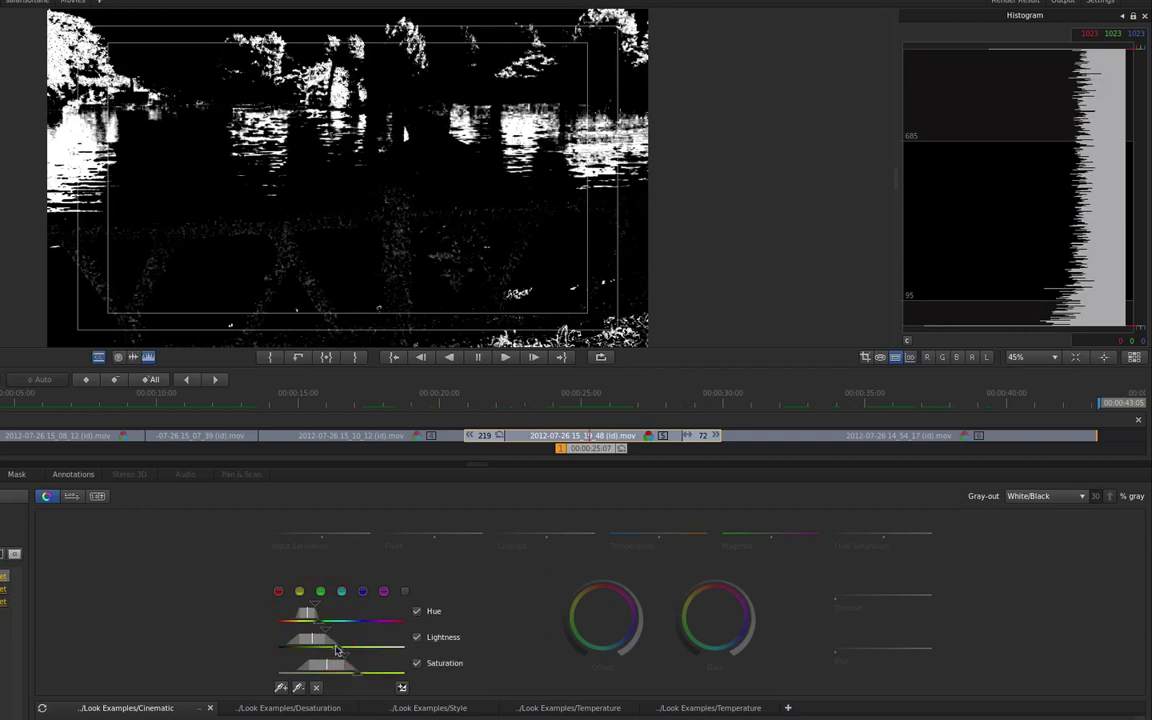
Tighten the key's lightness and saturation ranges to clean the matte, then set Gray-out to None.
left_click_drag(337, 650, 333, 650)
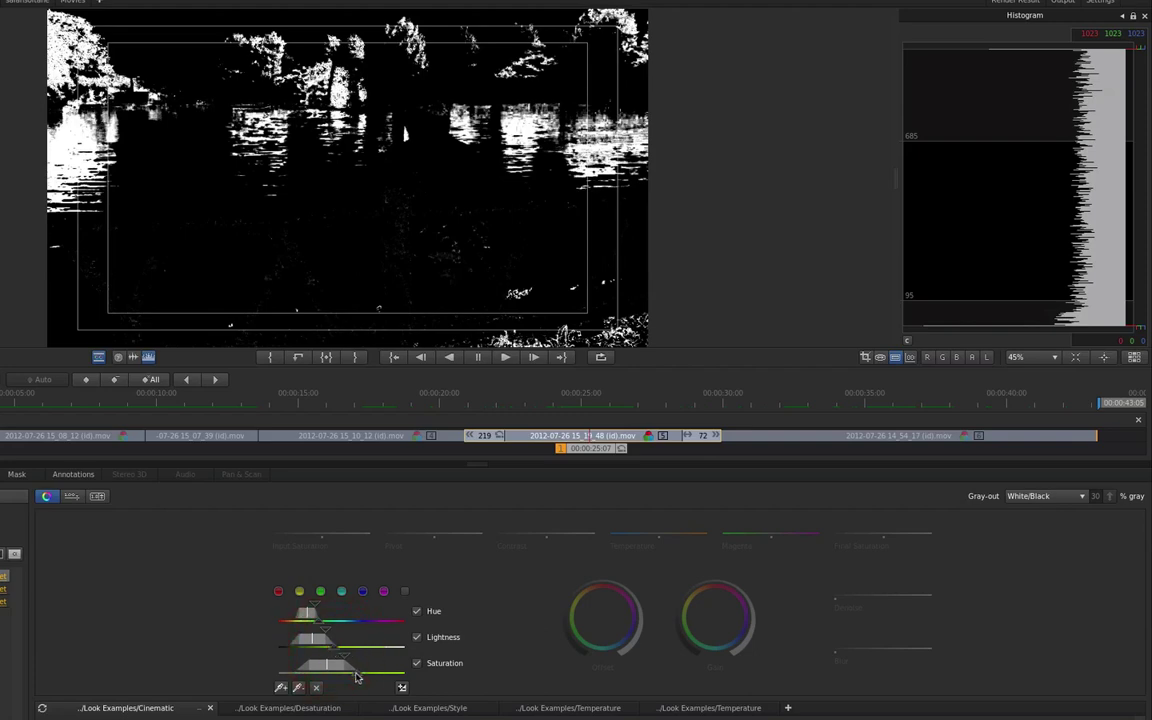
left_click_drag(359, 677, 366, 677)
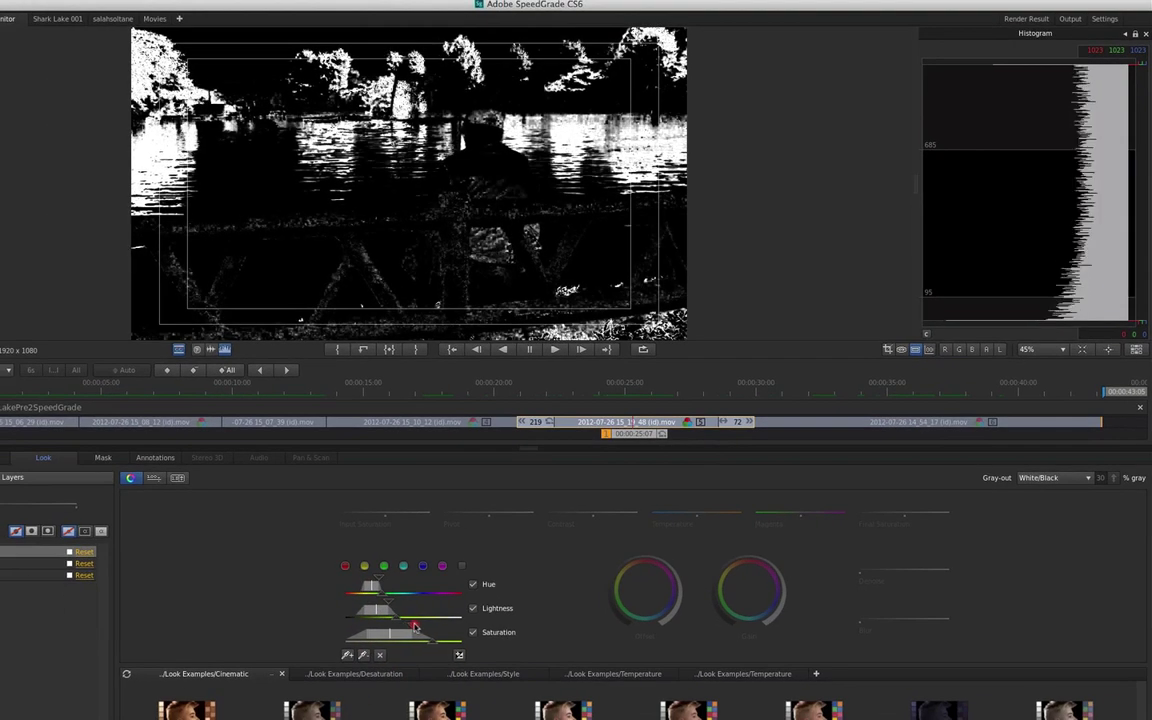
left_click_drag(413, 626, 425, 642)
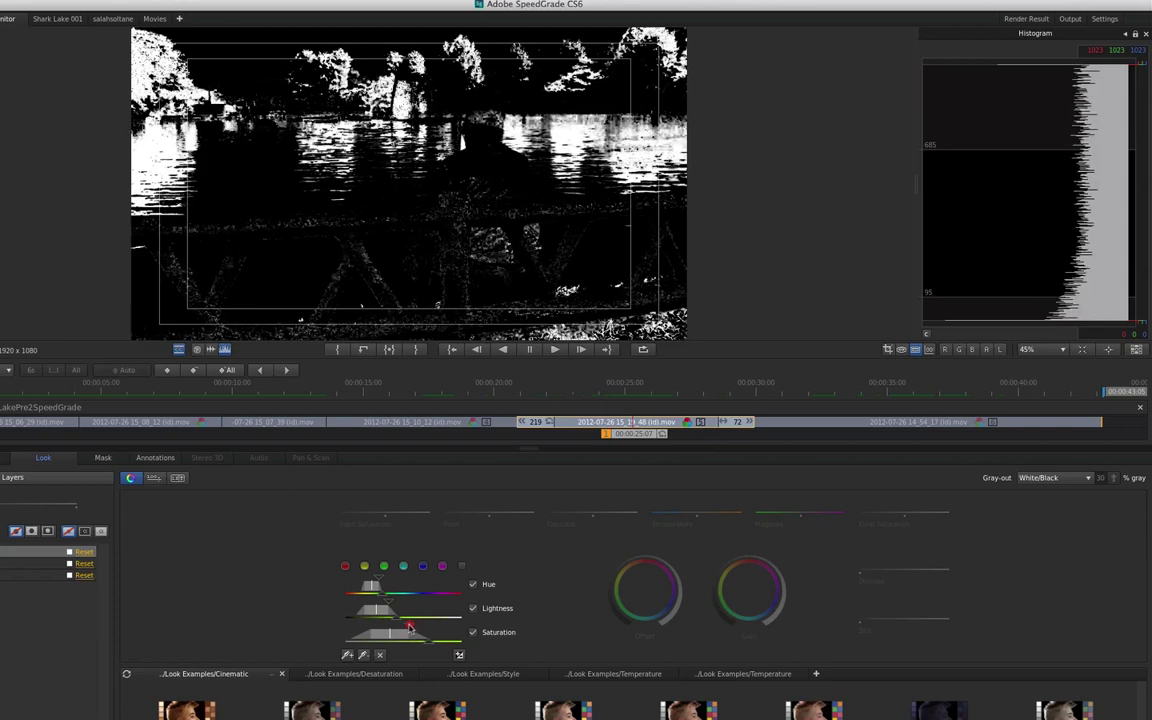
left_click_drag(425, 645, 418, 641)
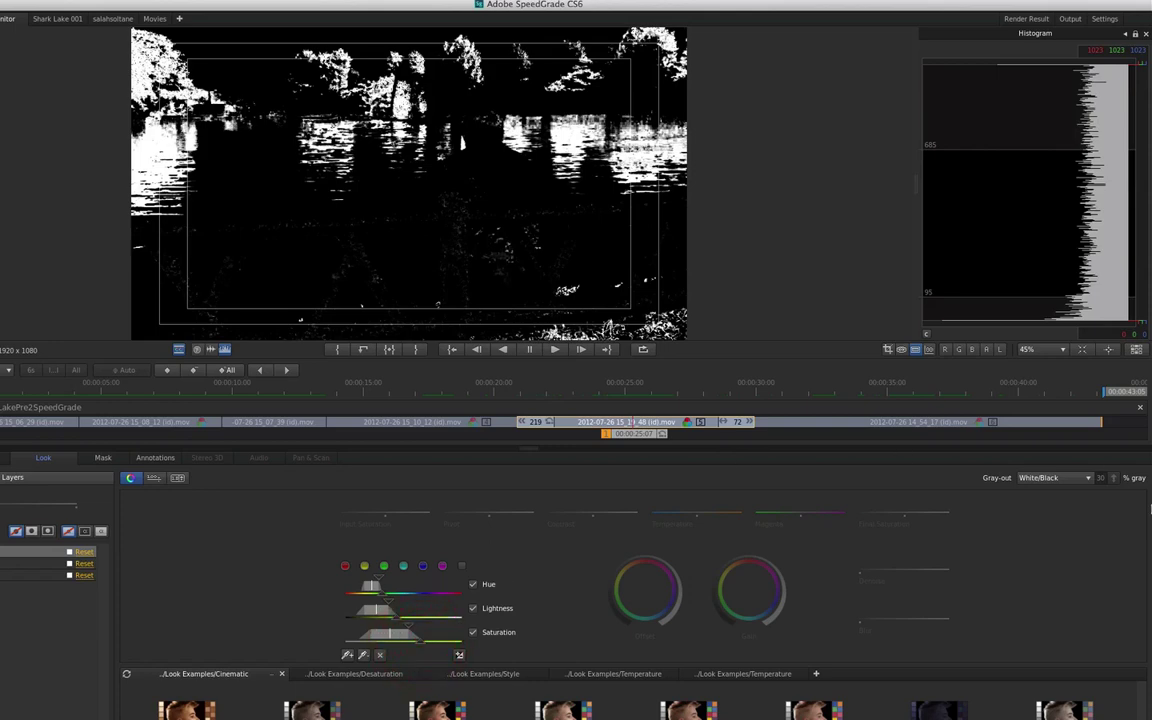
left_click(1060, 477)
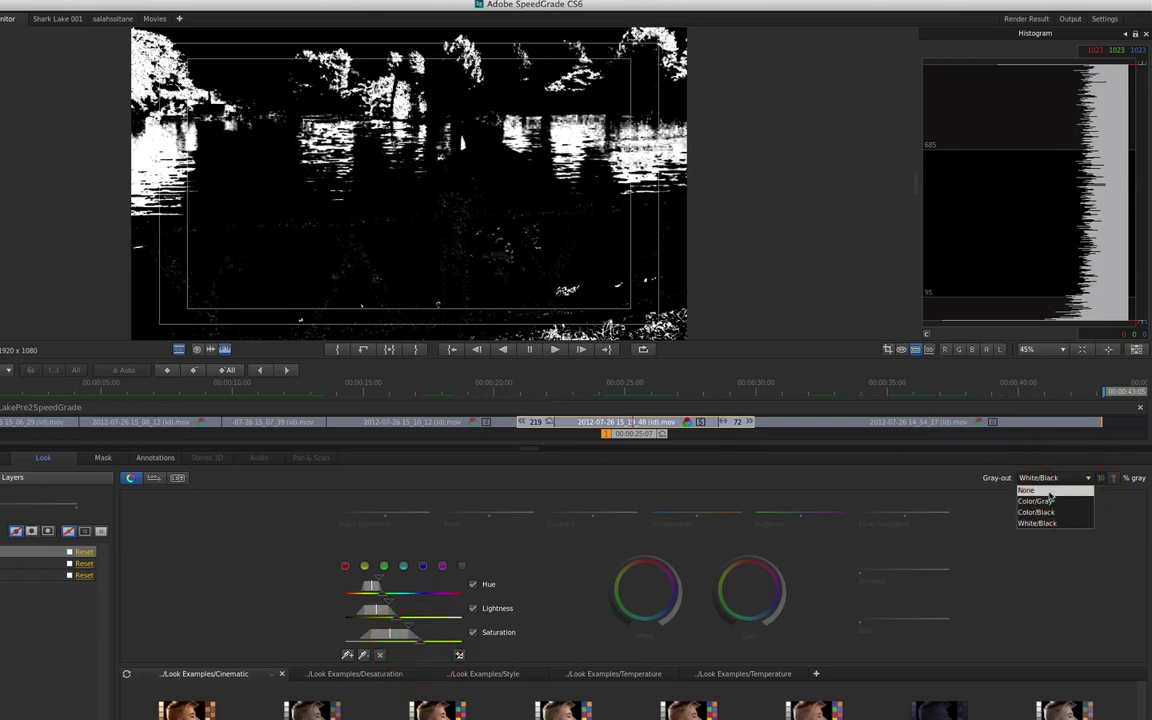
left_click(947, 432)
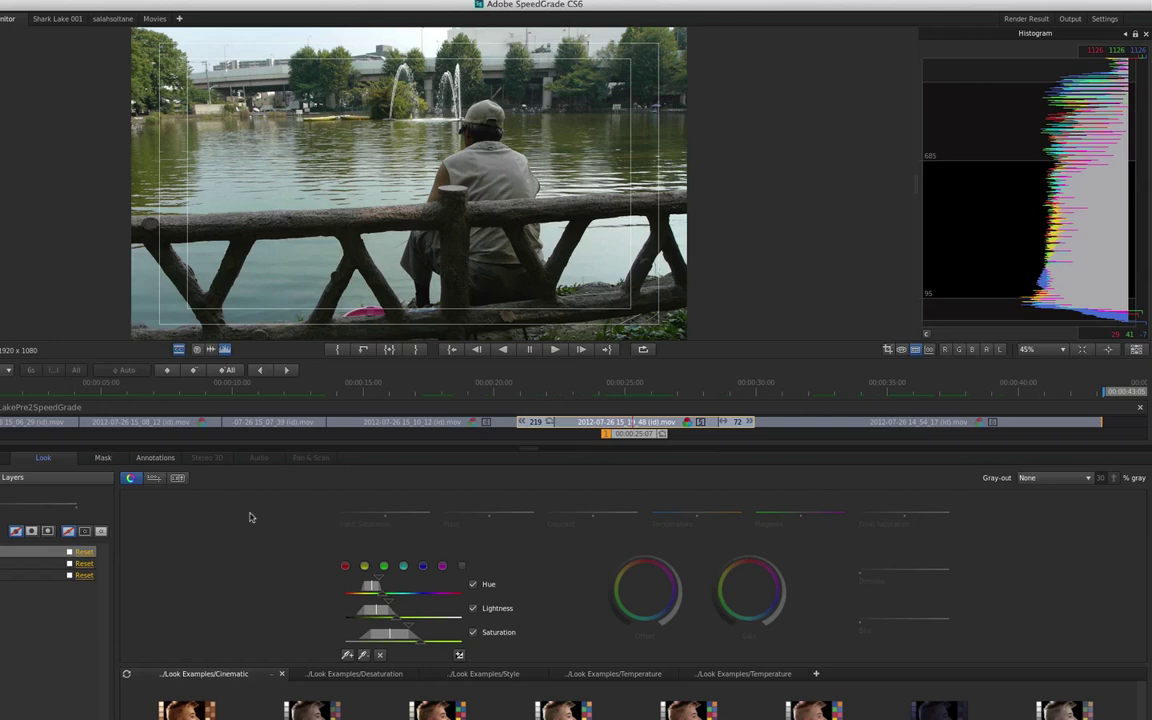
Add a rectangle mask, stretch it across the full frame width, and move it down over the lake.
left_click(103, 458)
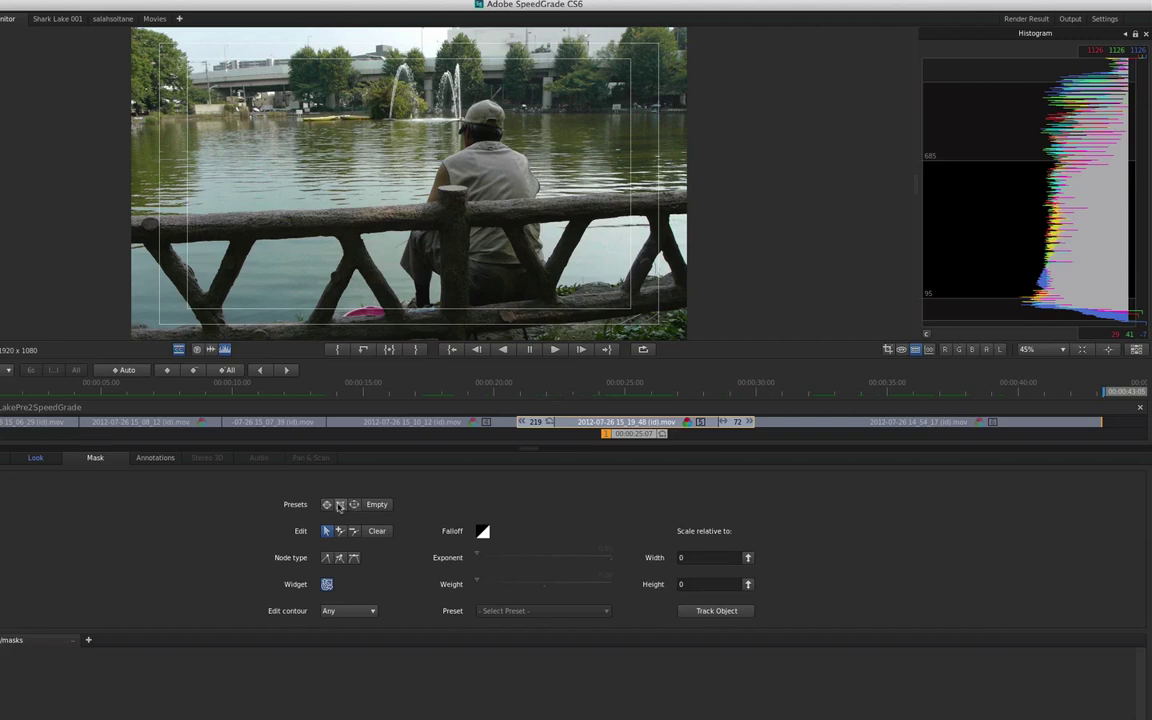
left_click(340, 505)
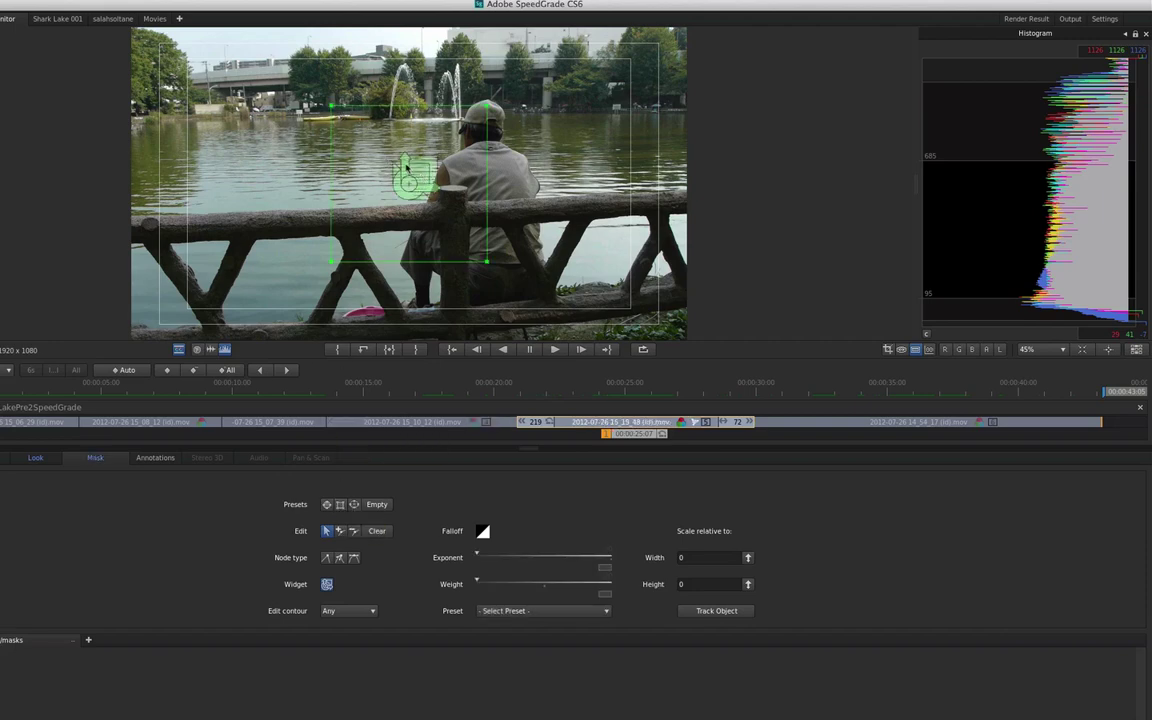
mouse_move(405, 162)
left_mouse_down()
mouse_move(392, 142)
mouse_move(397, 179)
left_mouse_up()
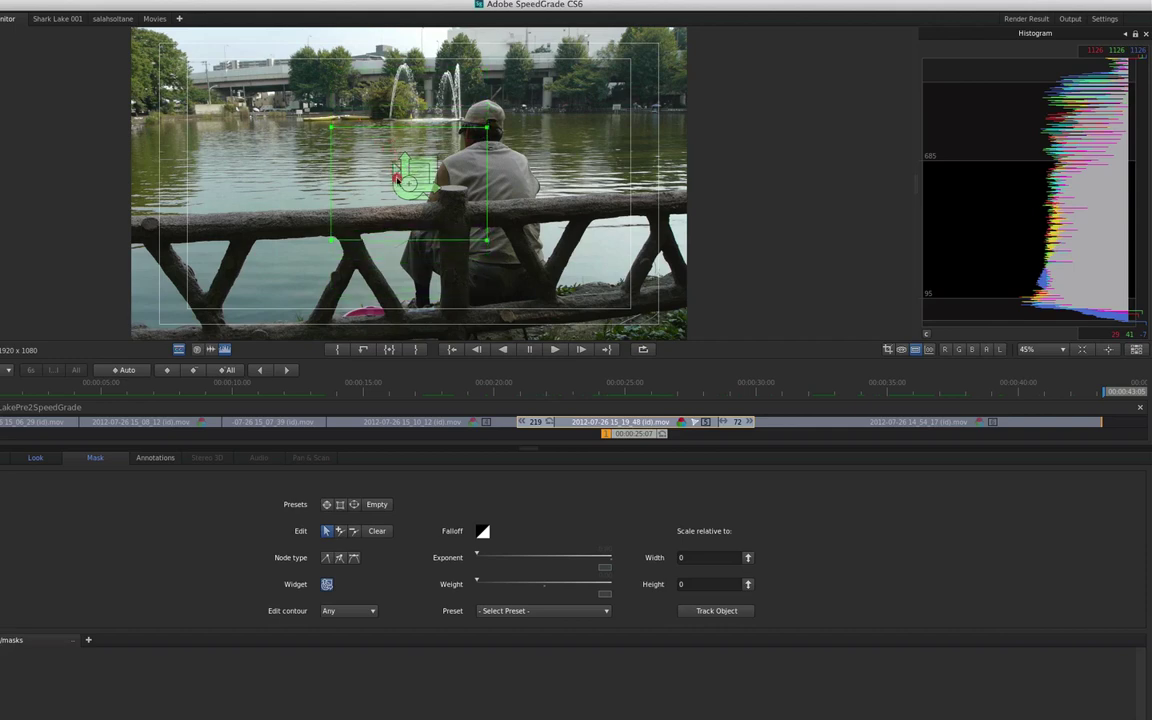
left_click_drag(400, 174, 571, 185)
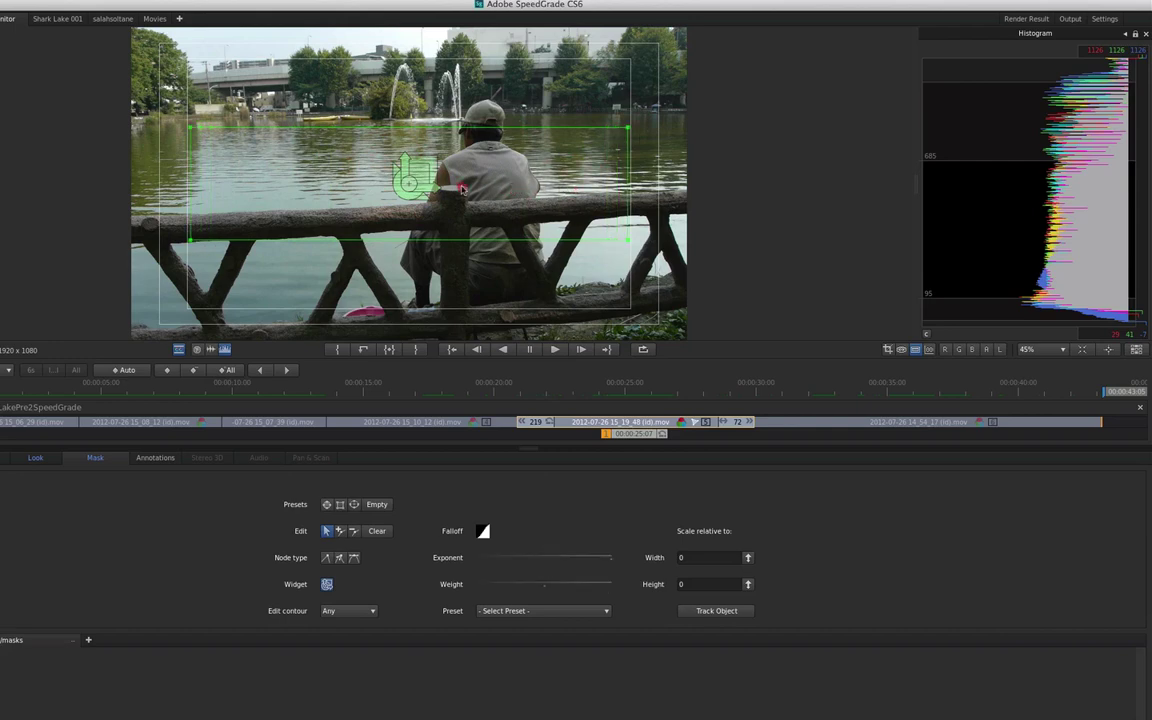
left_click_drag(461, 188, 416, 170)
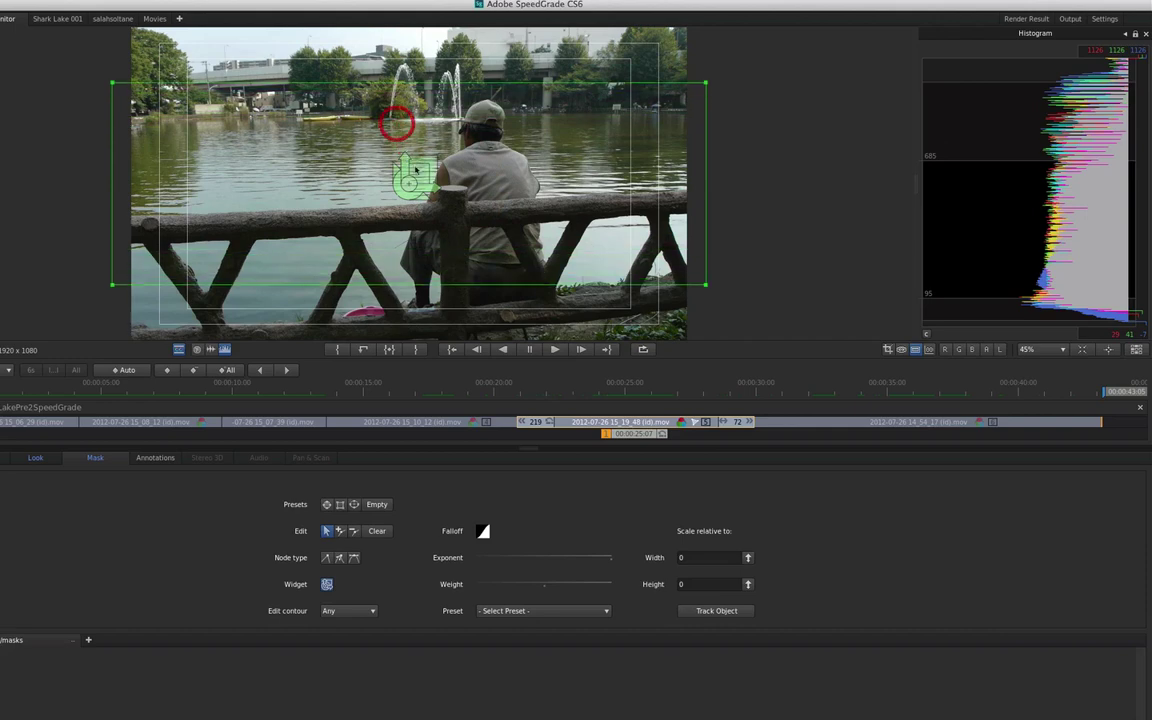
mouse_move(413, 185)
left_mouse_down()
mouse_move(416, 240)
mouse_move(409, 204)
left_mouse_up()
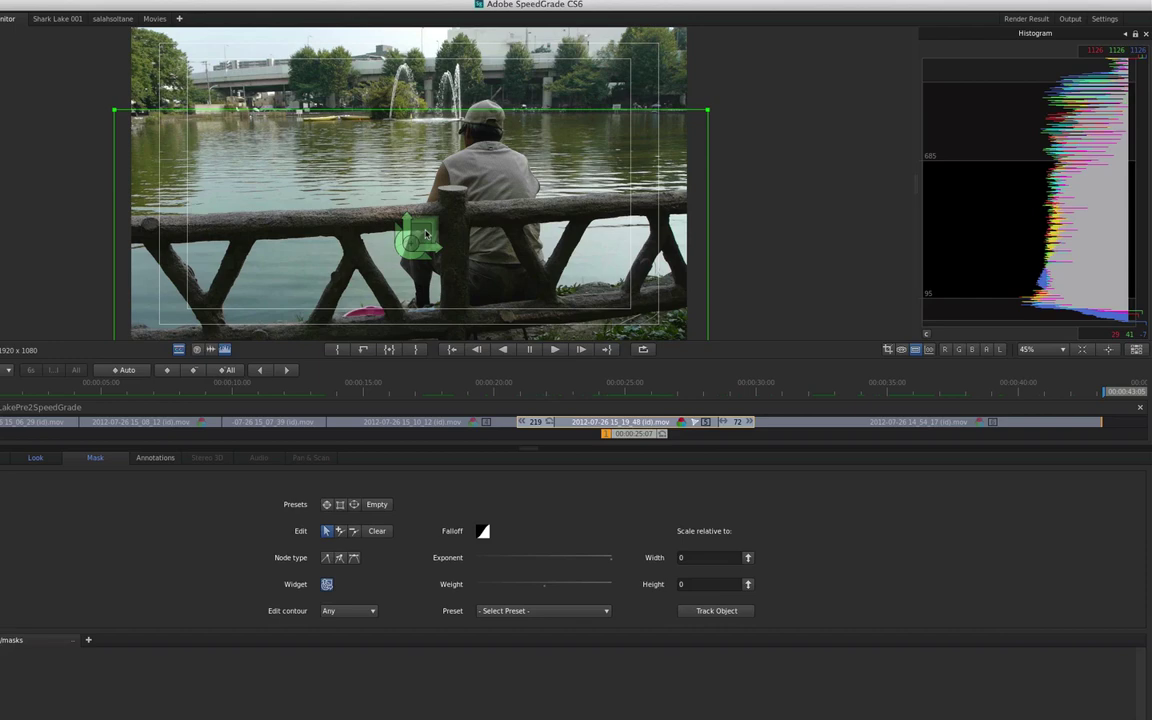
Fine-tune the mask size and lower its top edge below the tree line, undoing one misstep.
left_click_drag(425, 234, 433, 223)
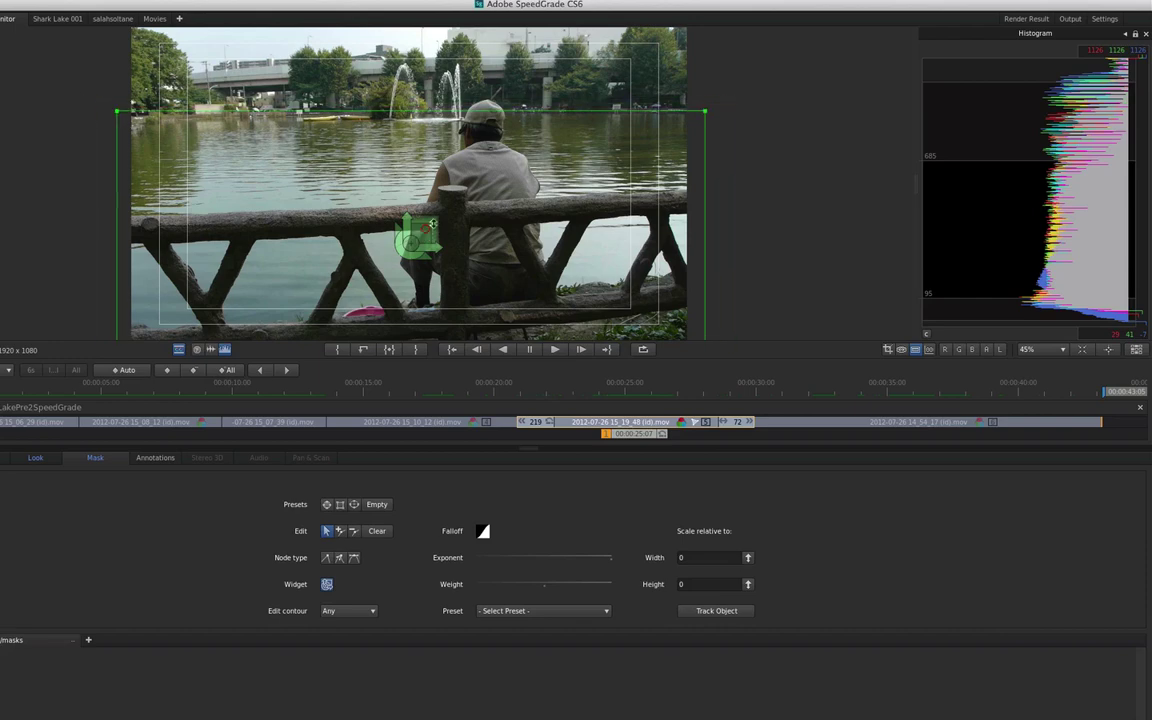
mouse_move(435, 224)
left_mouse_down()
mouse_move(395, 228)
mouse_move(428, 229)
left_mouse_up()
key("super+z")
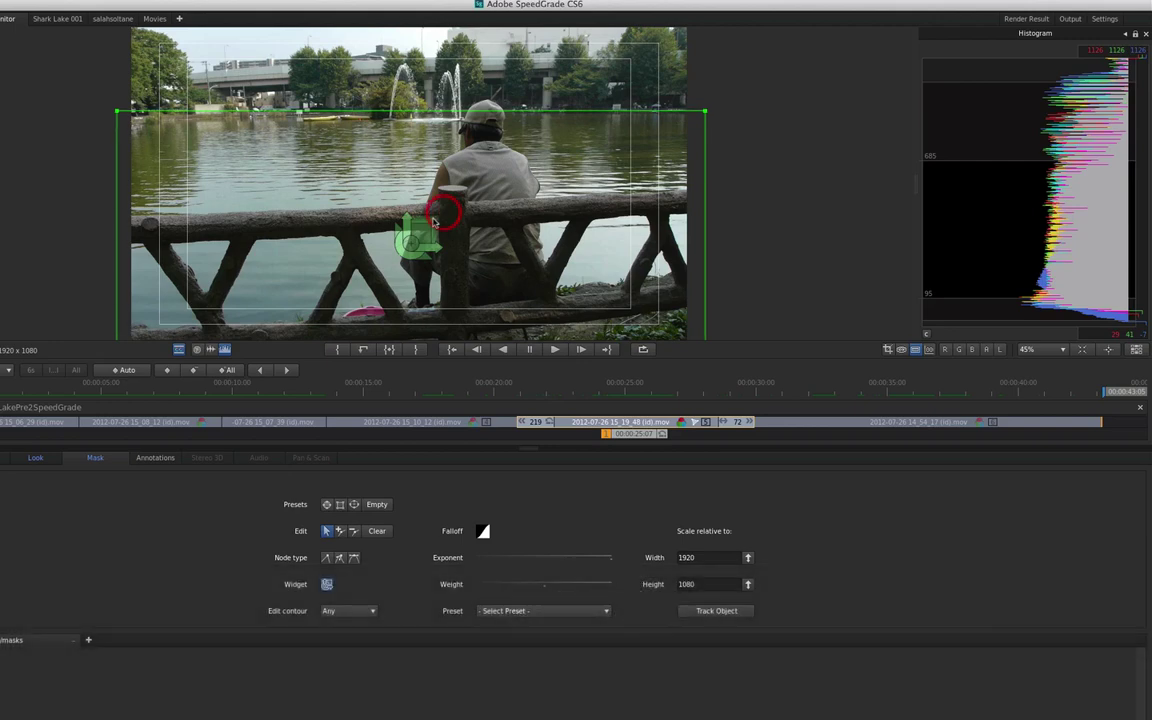
left_click_drag(434, 224, 426, 234)
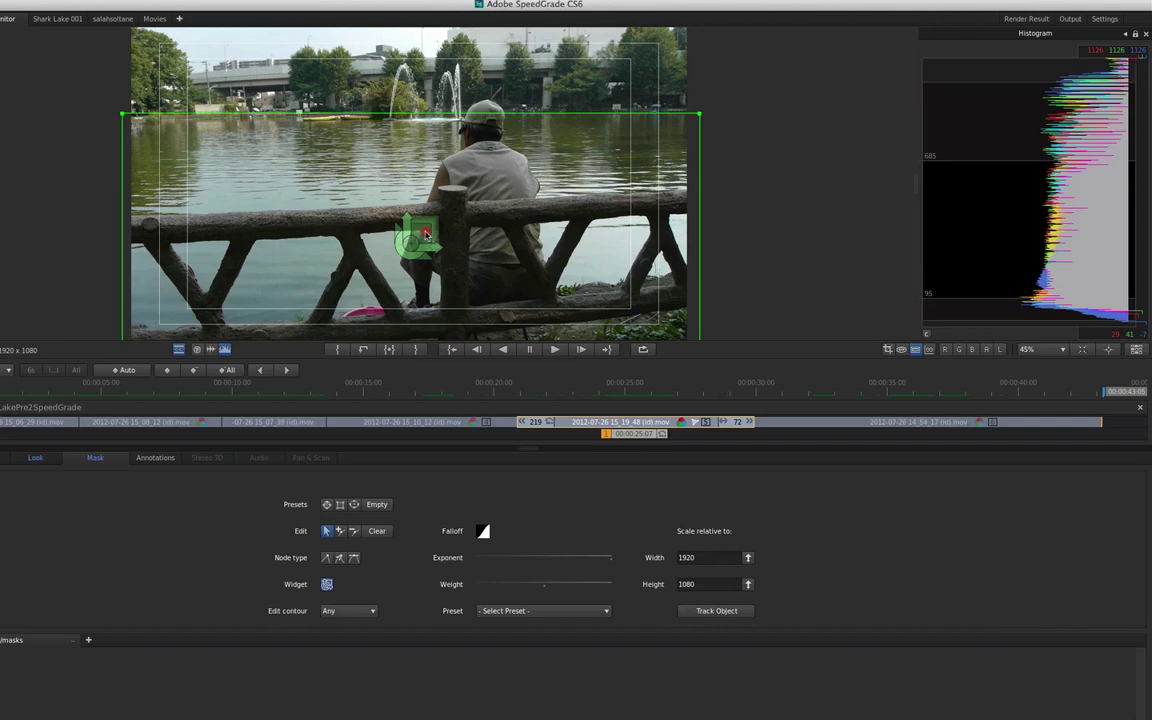
left_click_drag(436, 222, 445, 218)
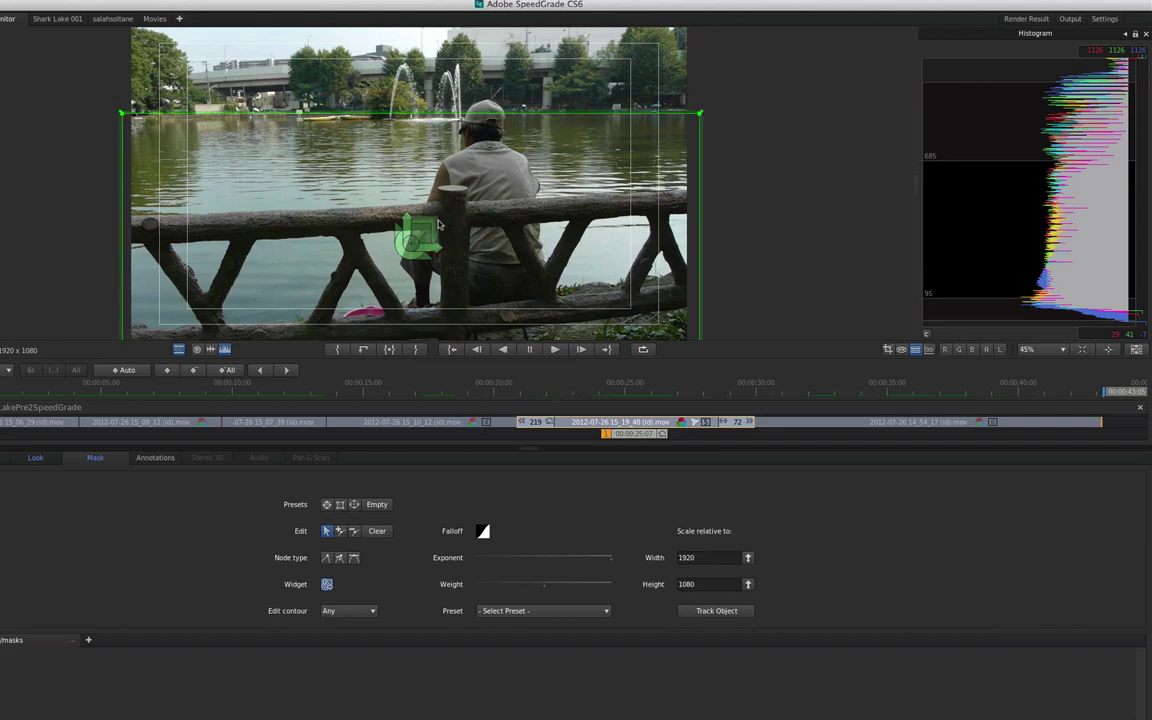
left_click_drag(435, 224, 436, 221)
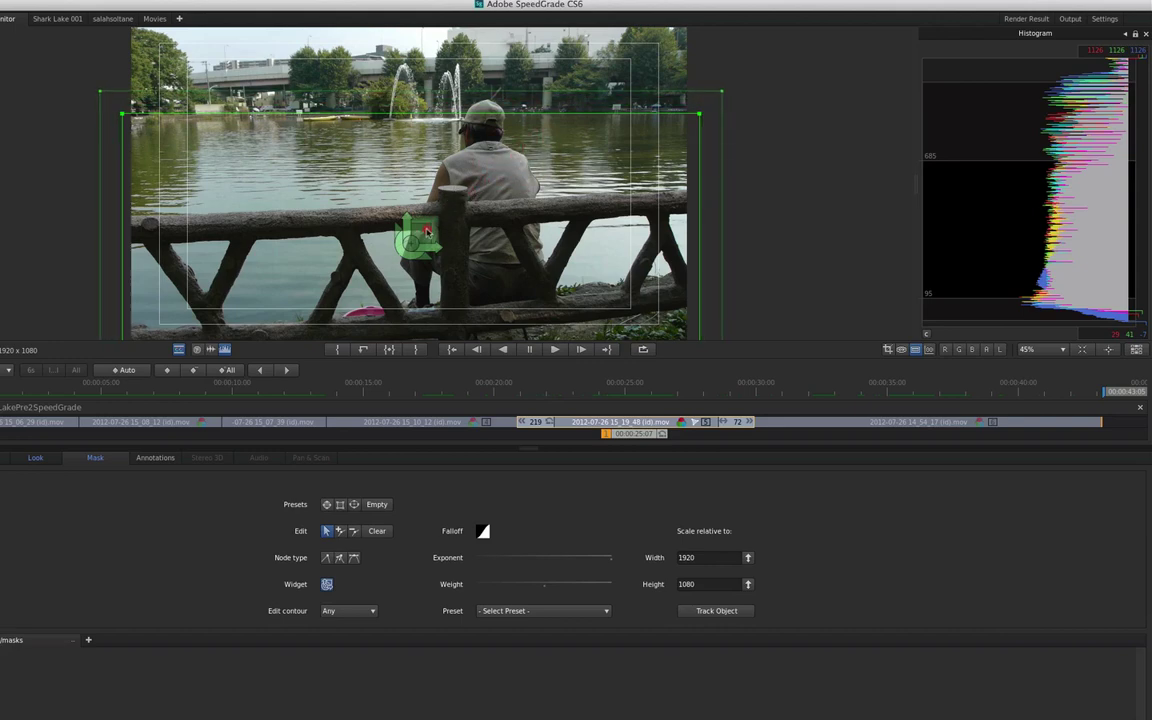
left_click_drag(412, 242, 408, 255)
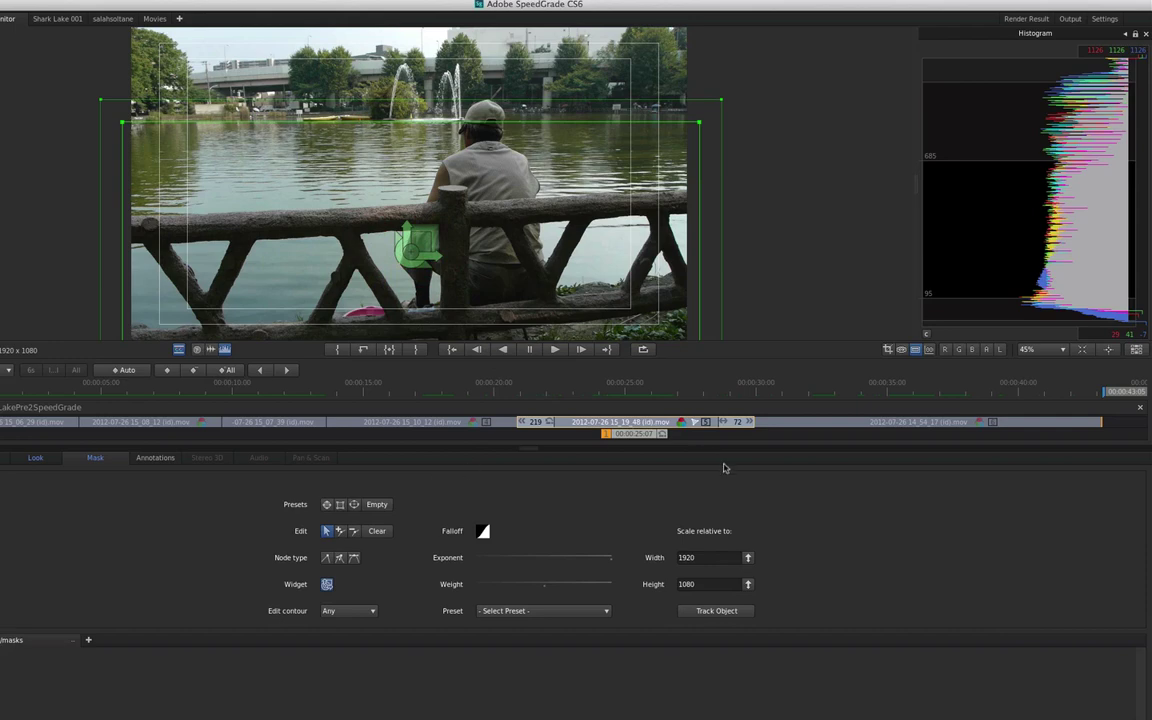
Set Gray-out to White/Black on the Look tab to see the matte, then return to the Mask tab.
left_click(36, 459)
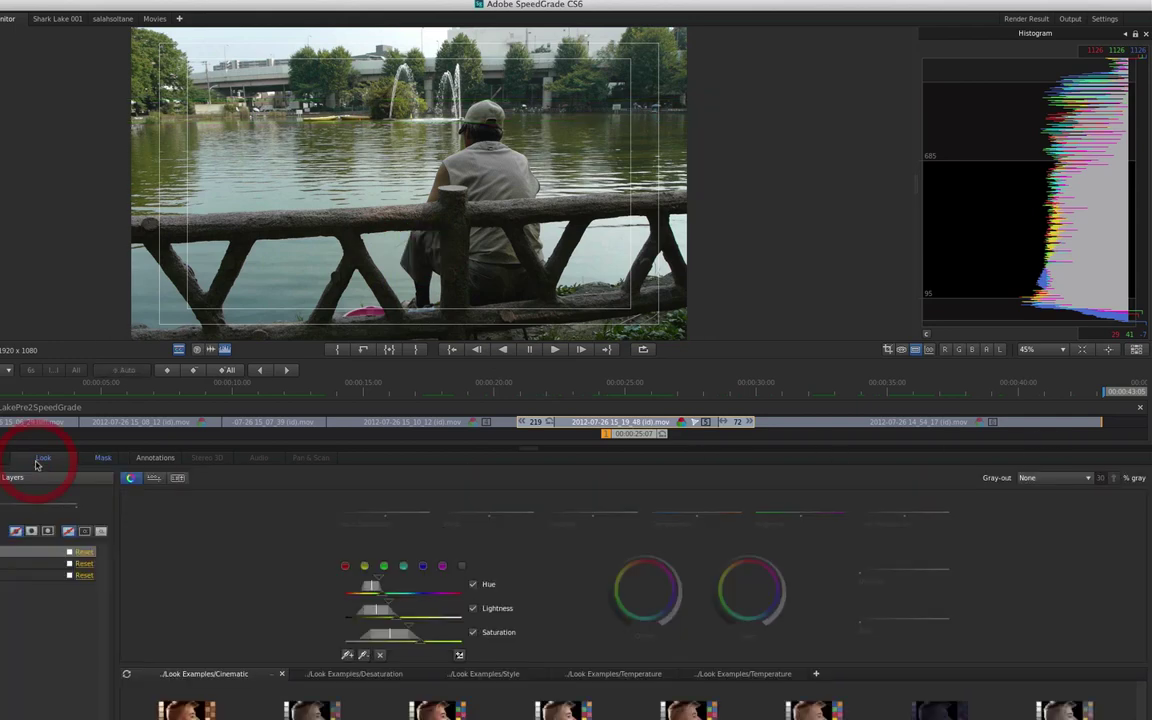
left_click(1085, 479)
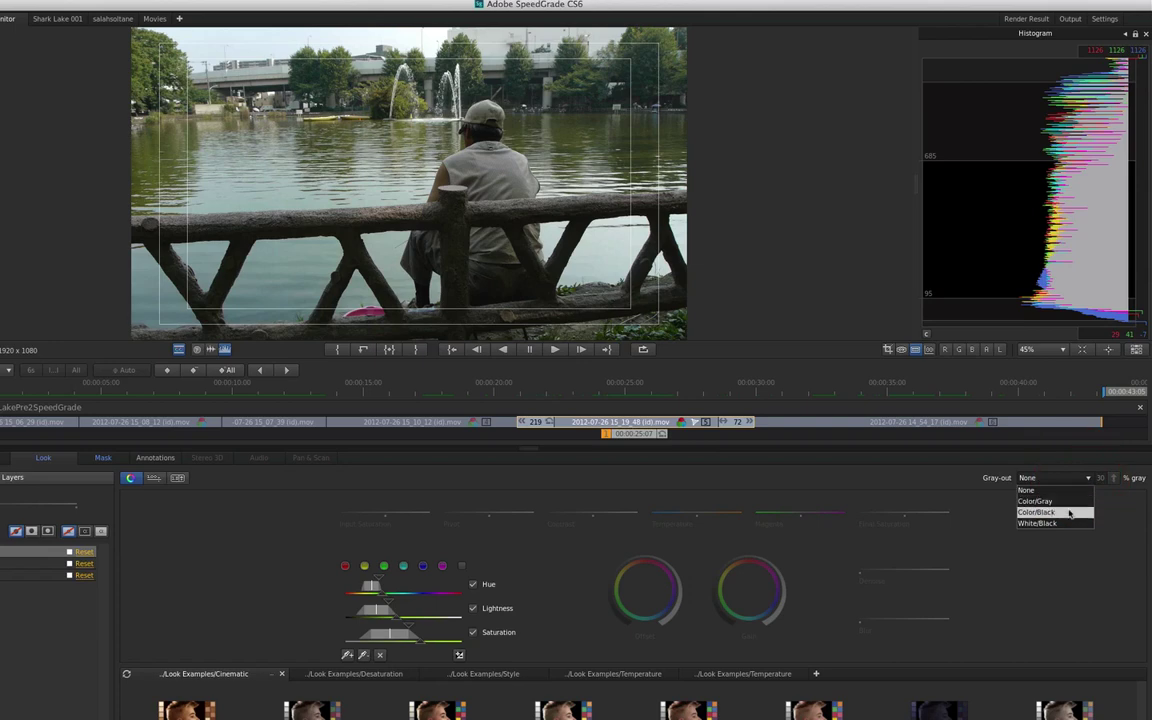
left_click(1066, 523)
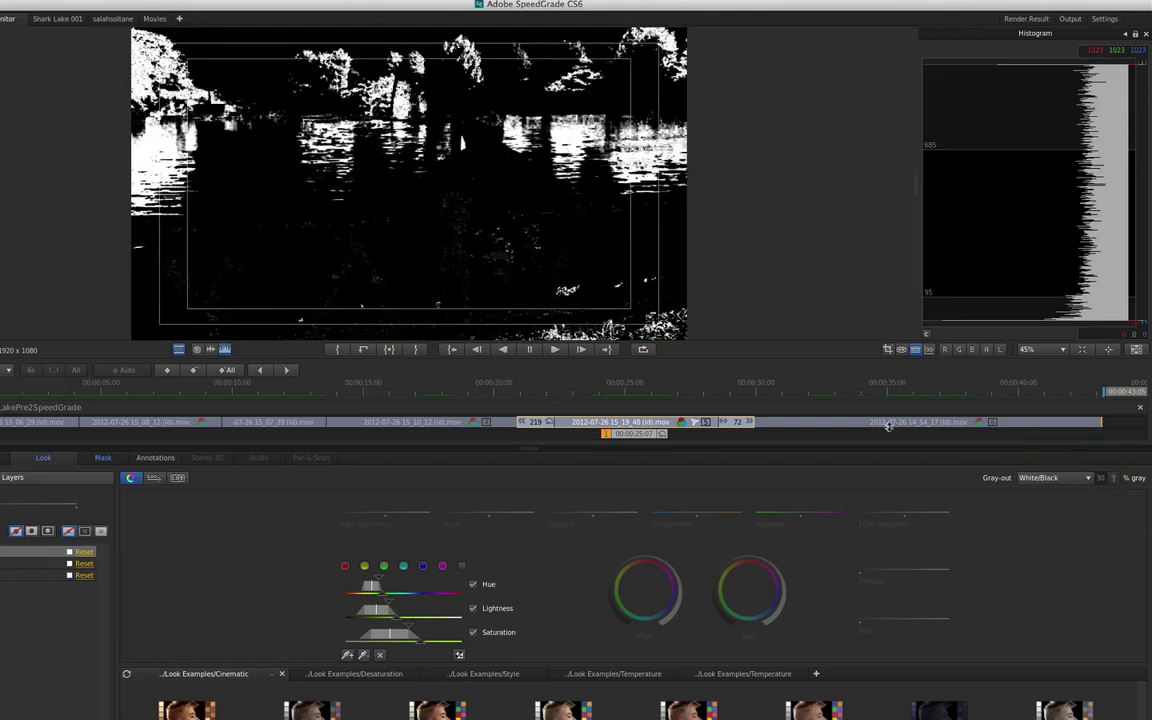
left_click(100, 460)
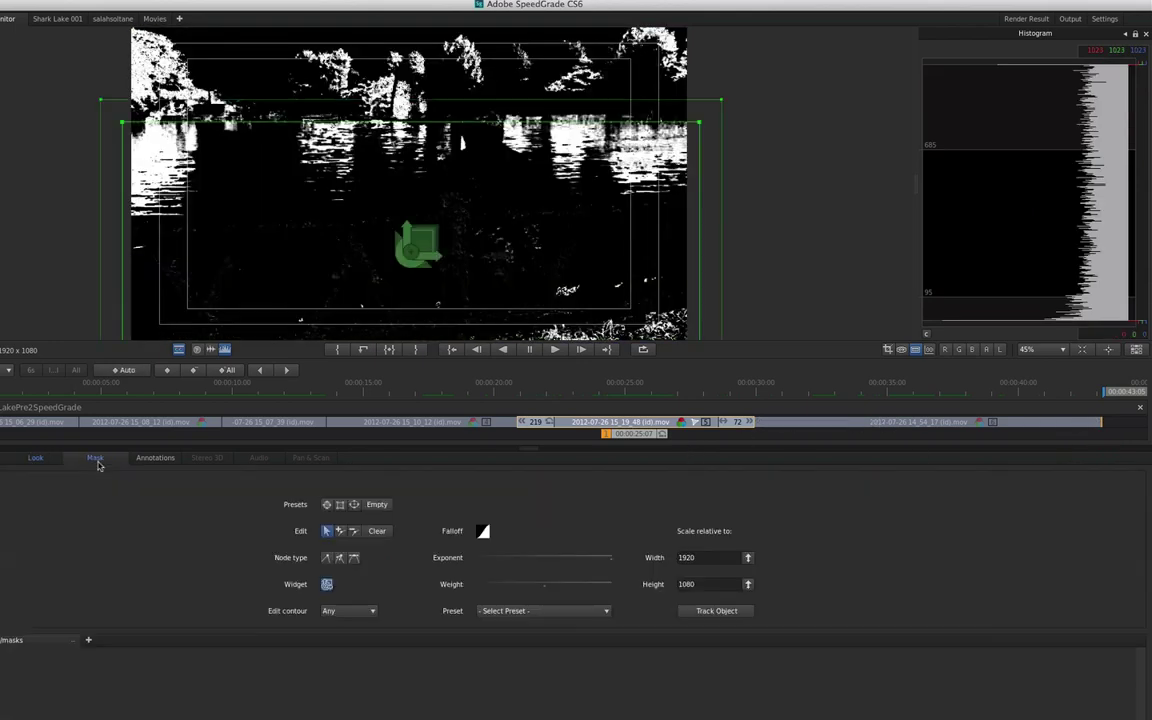
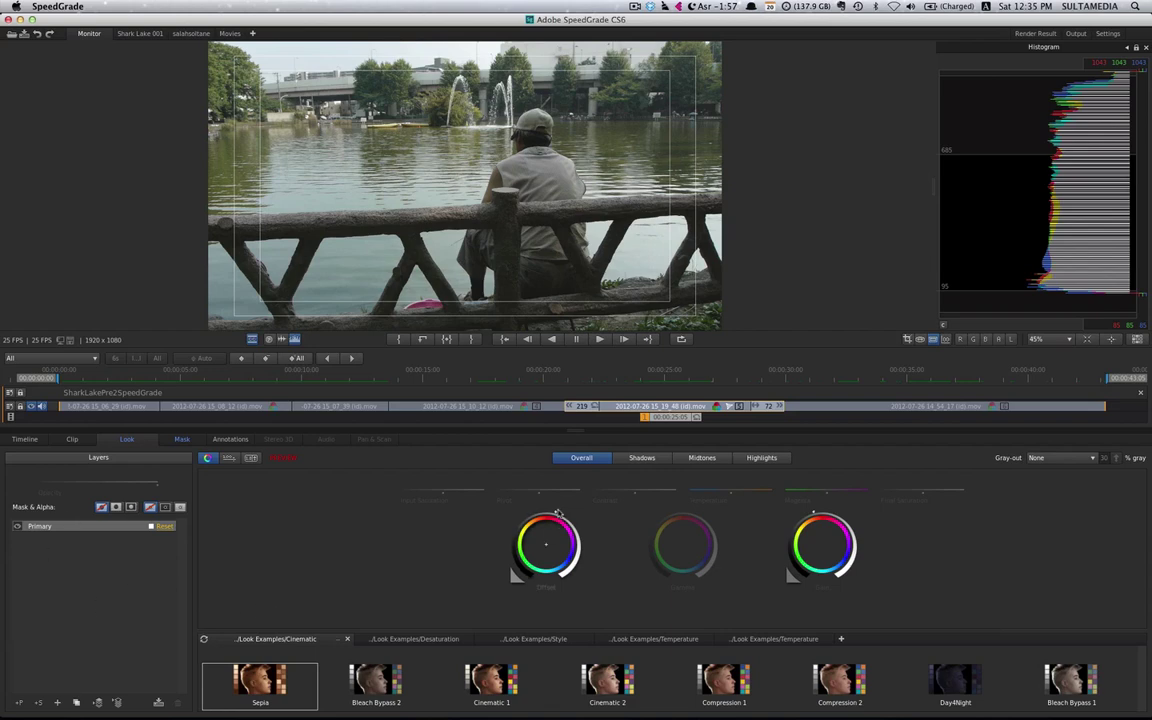
Add a primary layer with contrast 0.44, then a secondary layer keyed on the top-left trees' colours.
left_click(19, 705)
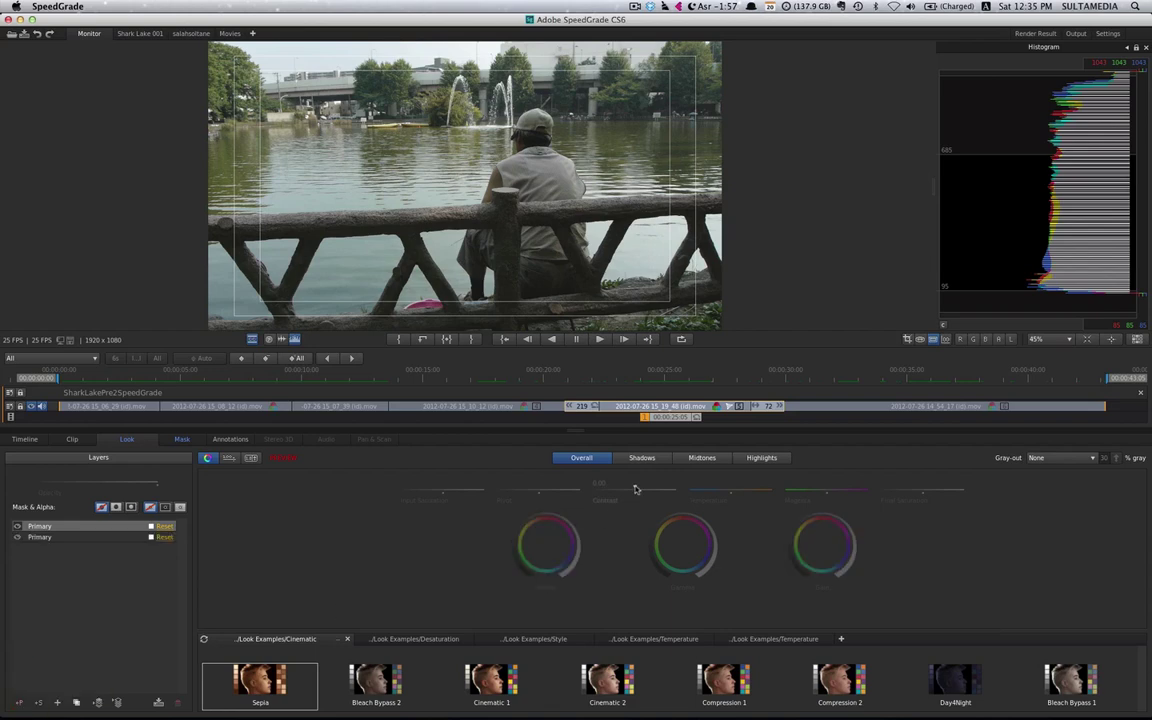
left_click_drag(635, 488, 647, 488)
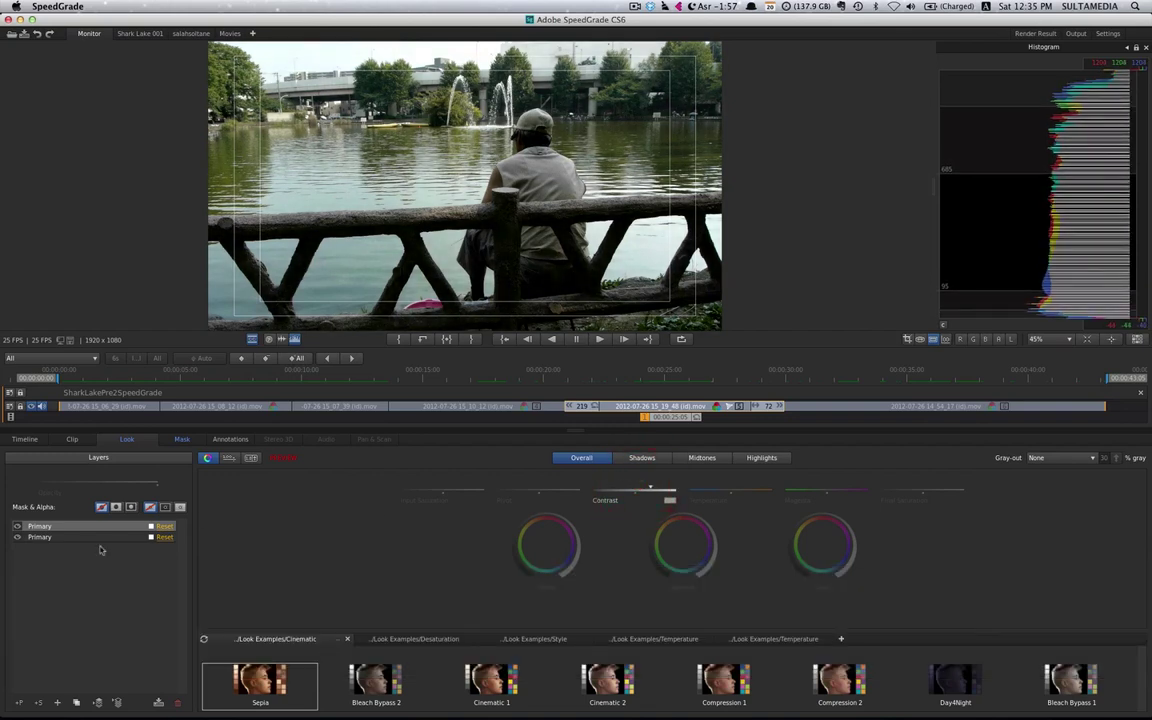
left_click(37, 704)
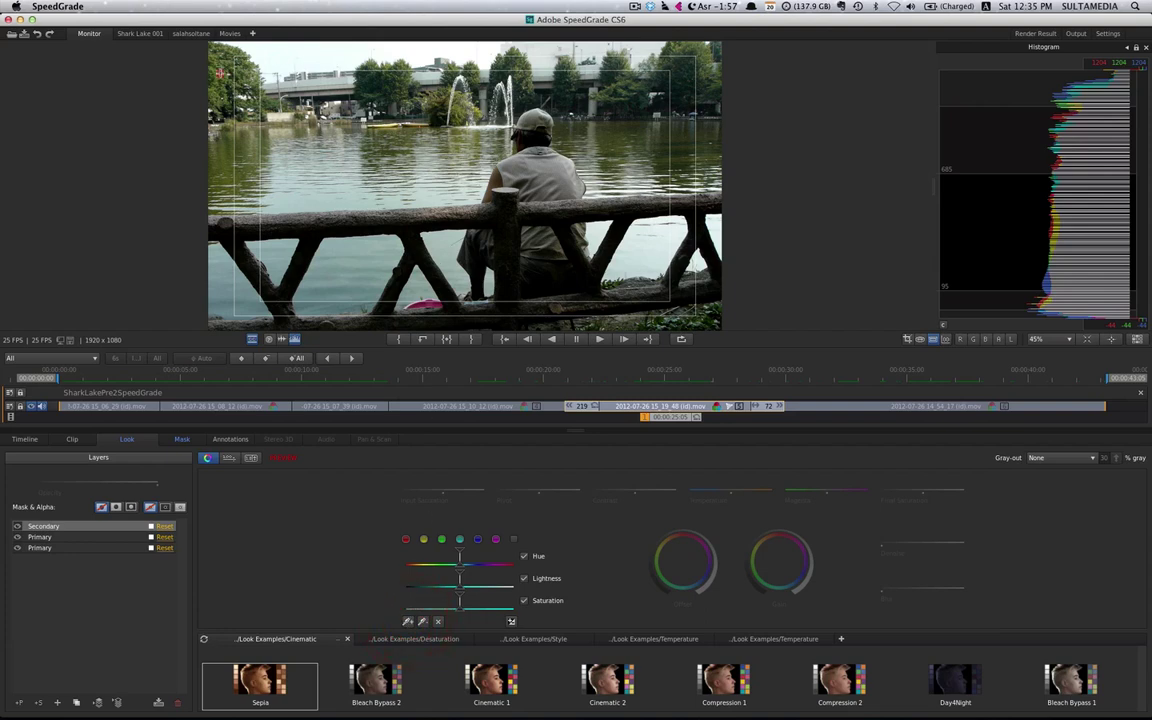
left_click_drag(220, 72, 214, 80)
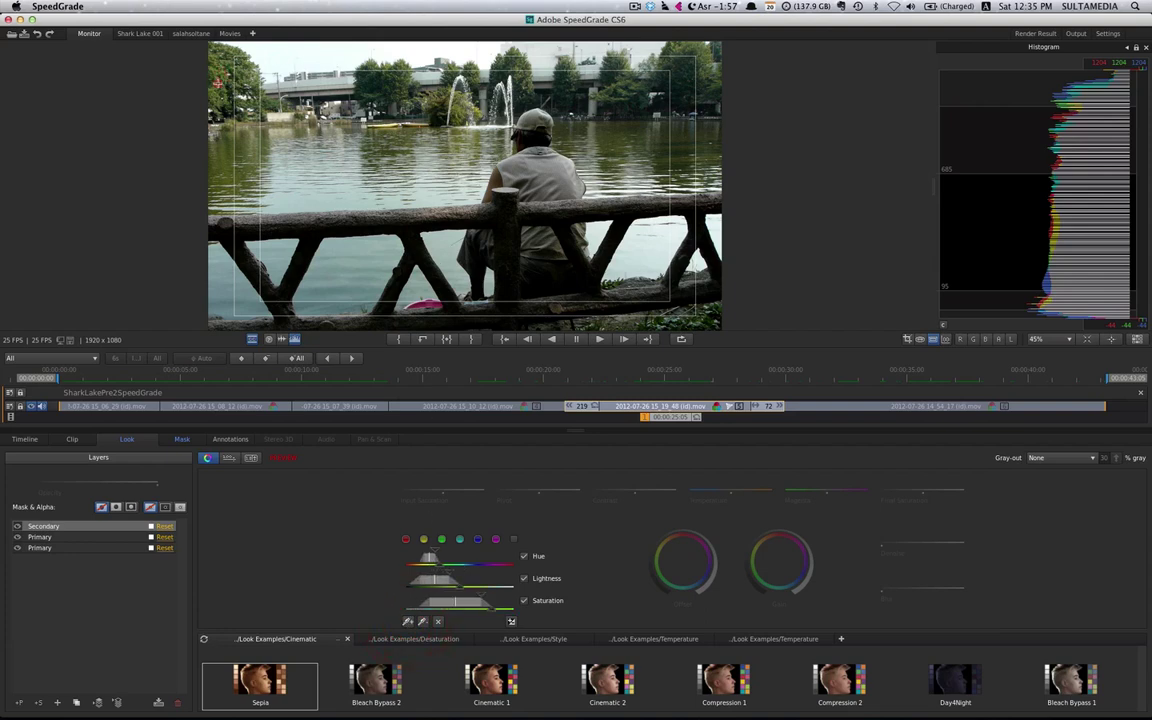
left_click(1054, 458)
Show the secondary as a White/Black matte, narrow its hue and saturation ranges, and open the mask settings.
left_click(1045, 499)
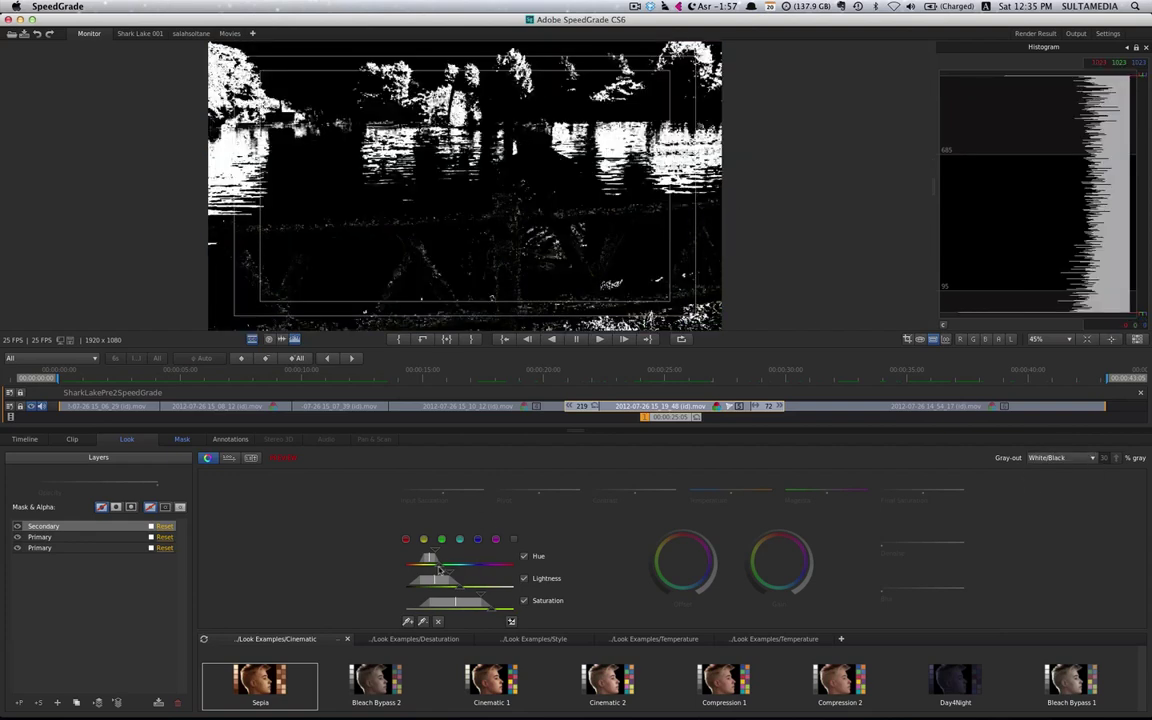
left_click_drag(452, 568, 437, 552)
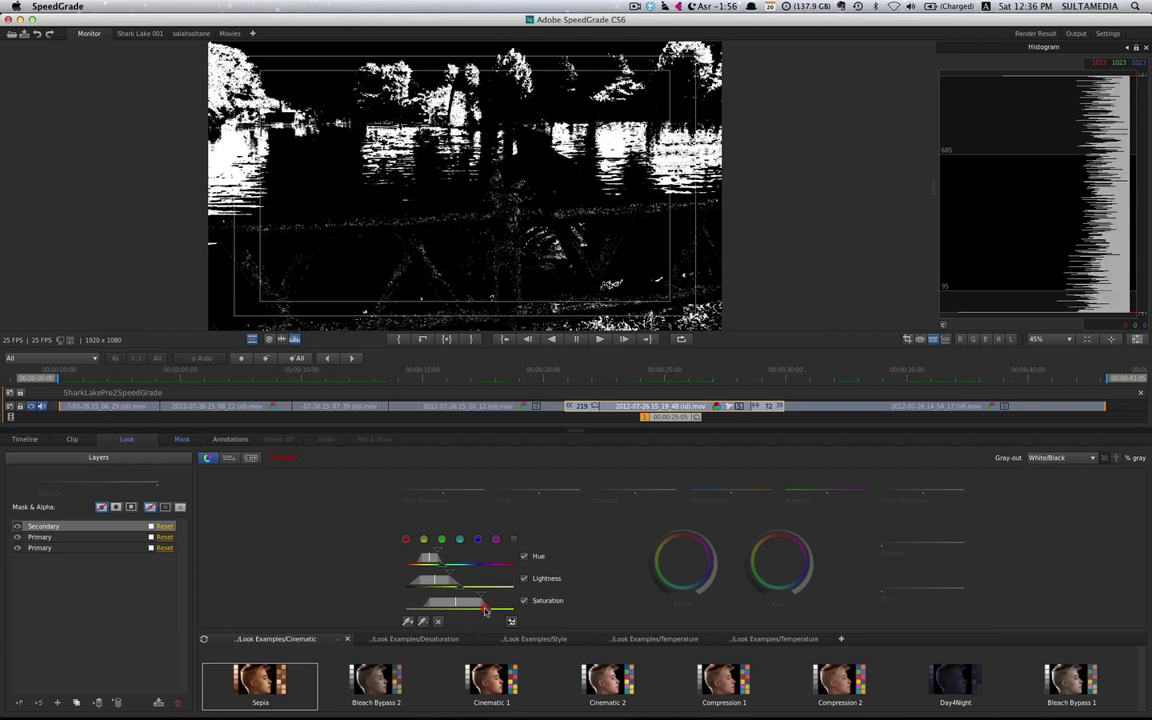
left_click_drag(492, 613, 489, 612)
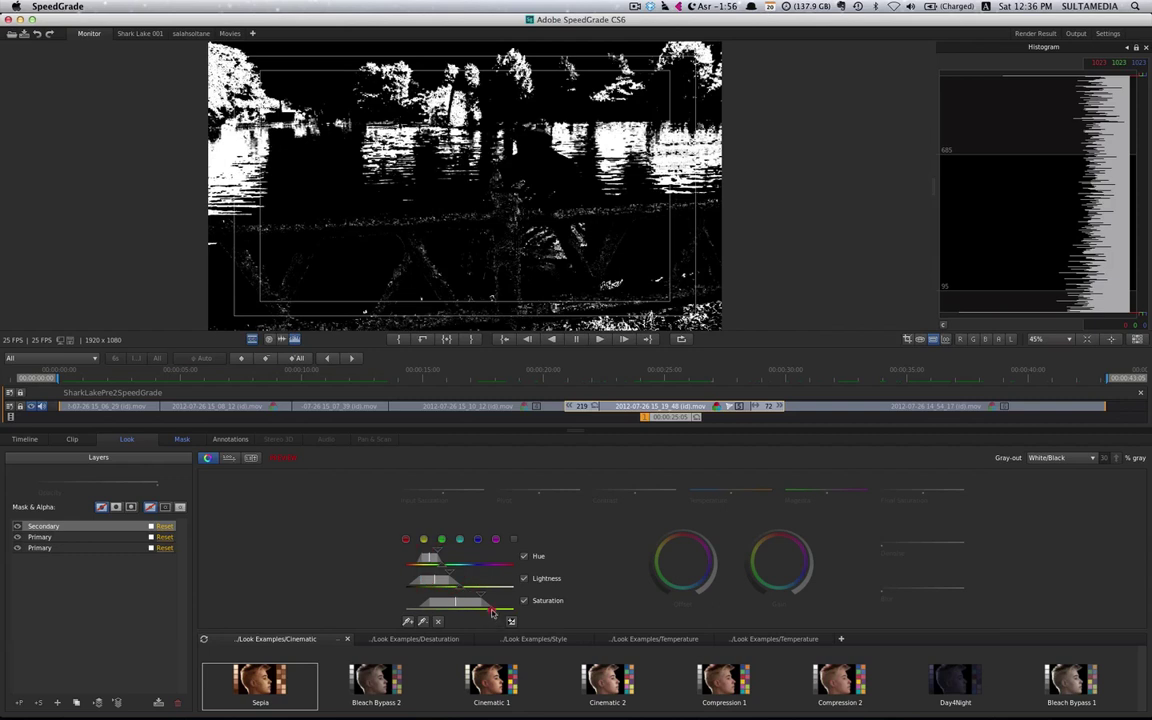
left_click(181, 440)
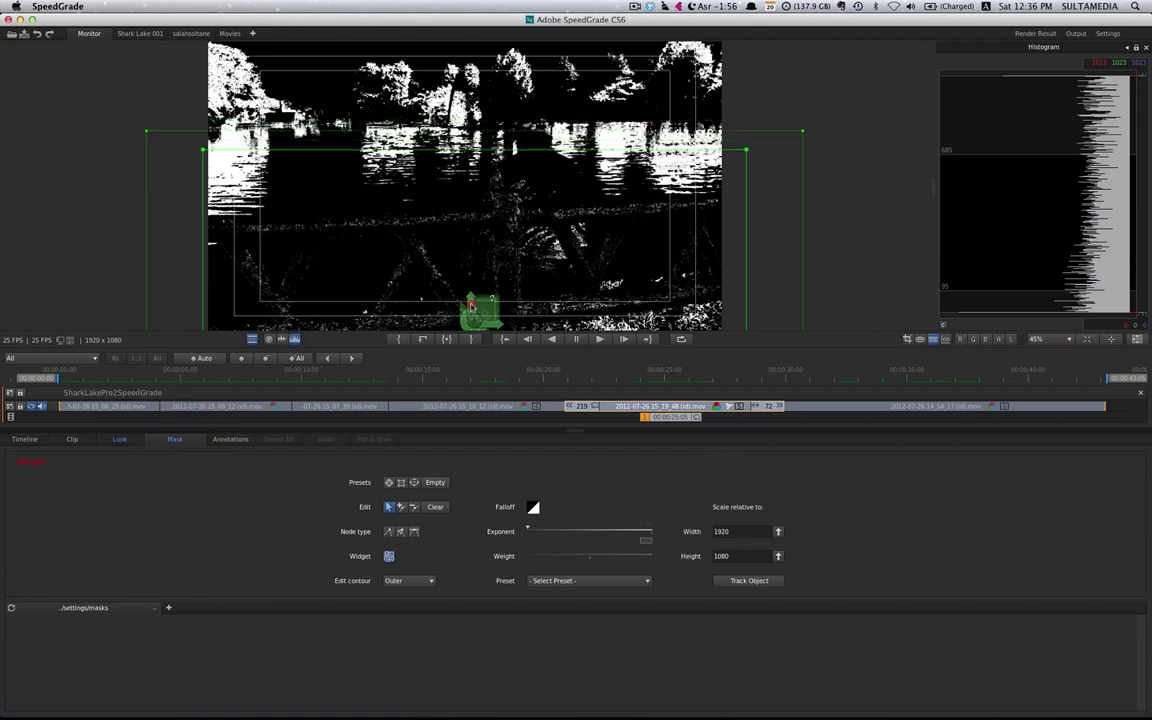
Reposition the rectangular mask and pull its outer soft edge inward, scrubbing the clip to check.
left_click_drag(471, 303, 469, 298)
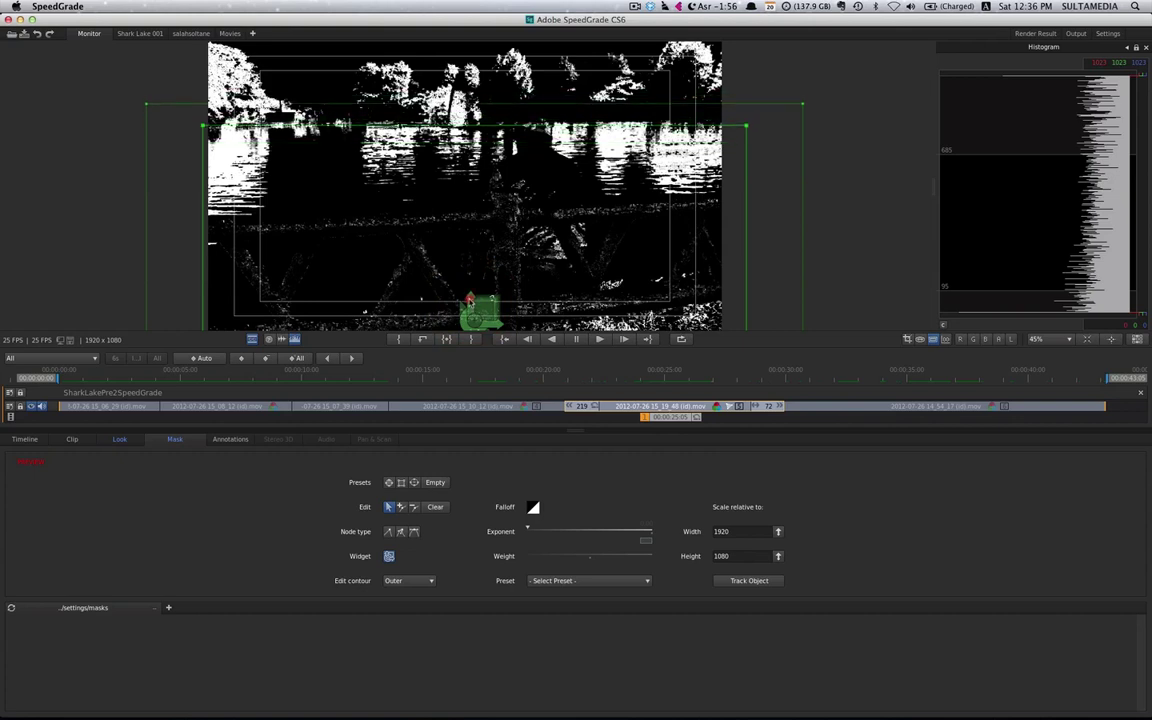
left_click(477, 302)
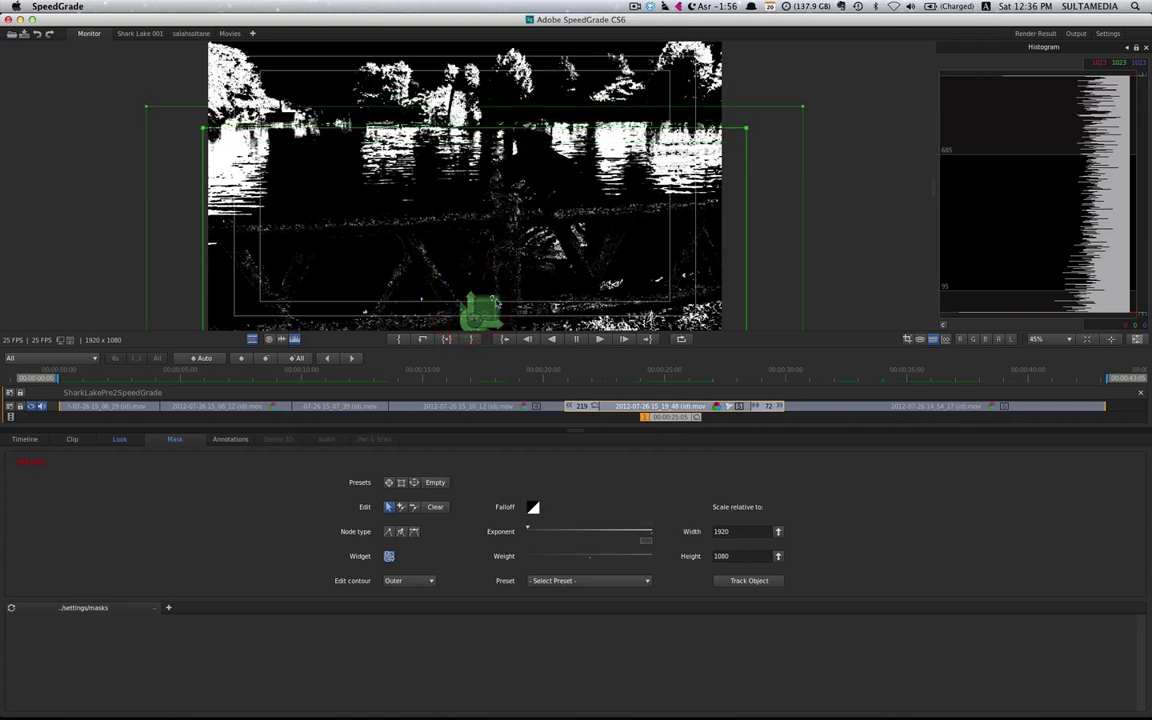
left_click(453, 368)
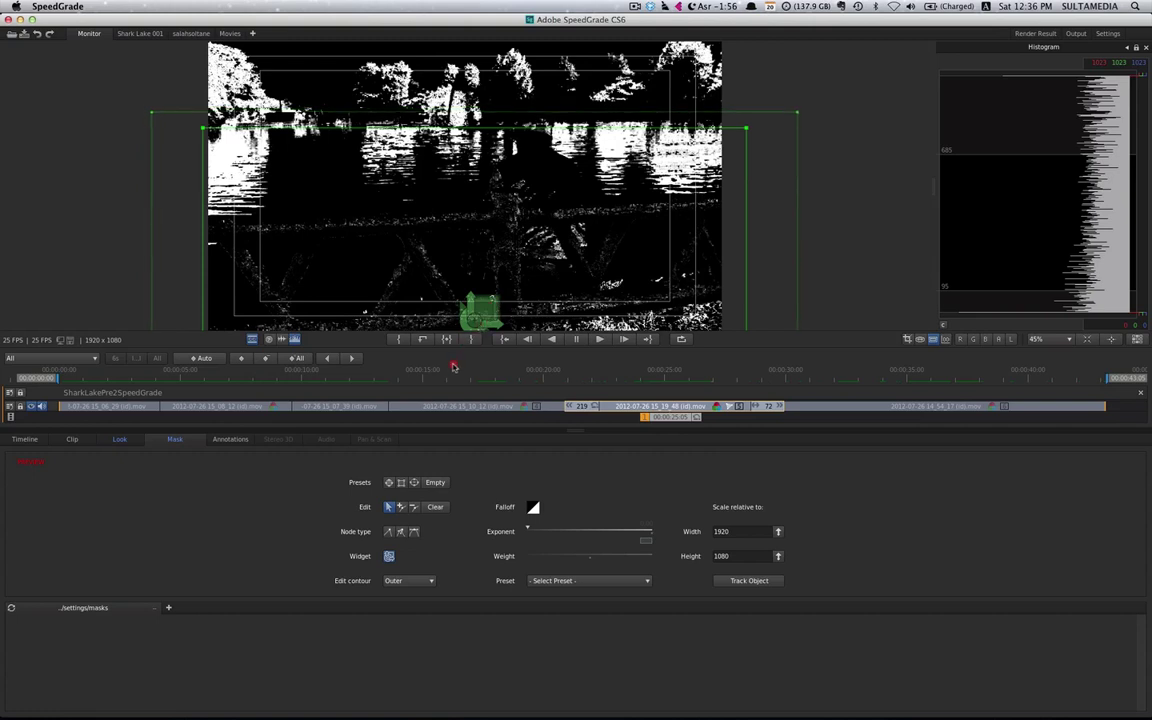
left_click_drag(453, 368, 424, 370)
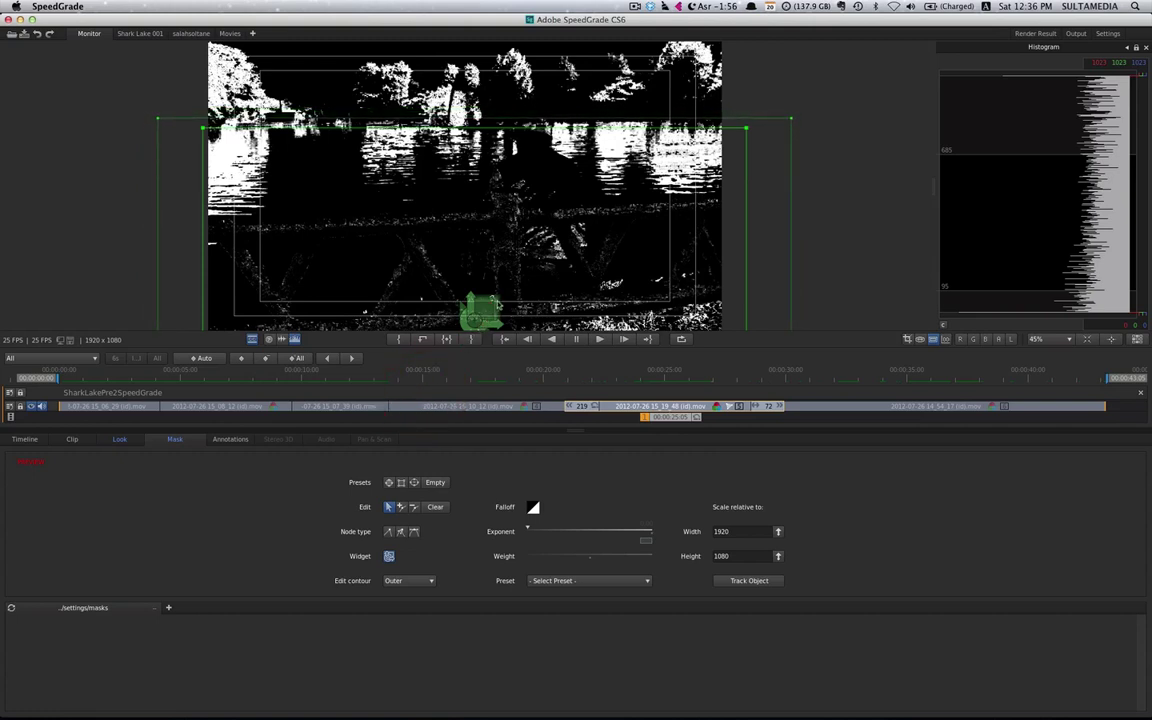
left_click(489, 312)
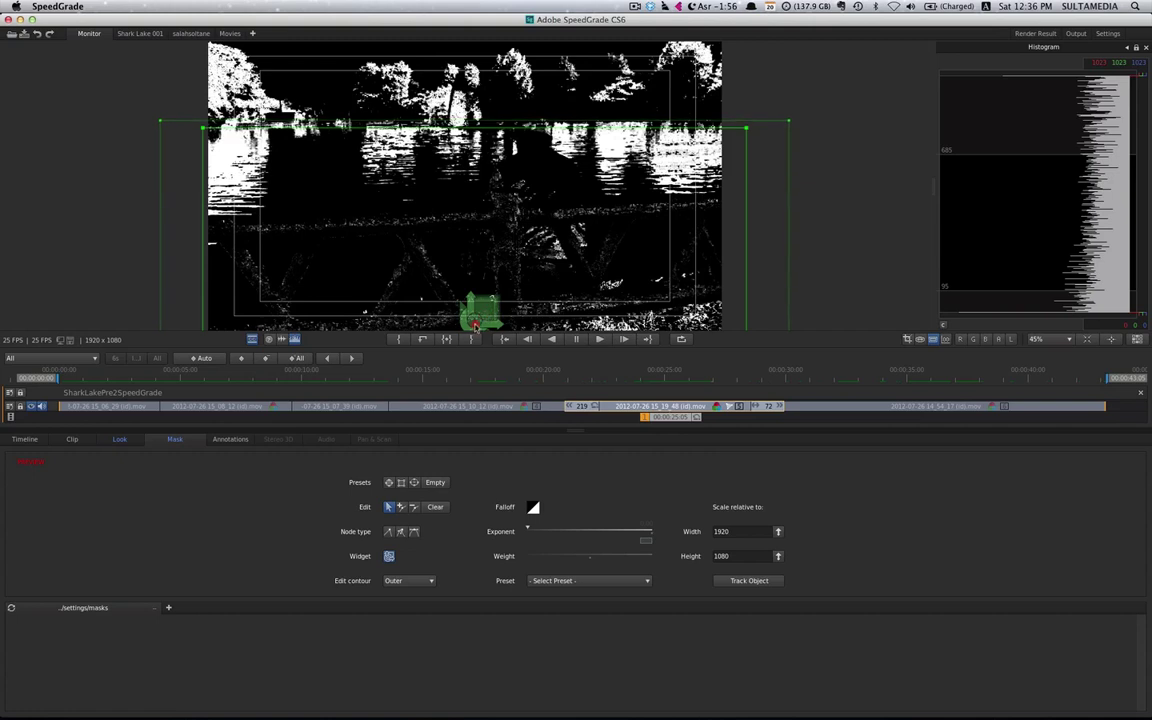
left_click_drag(475, 325, 472, 330)
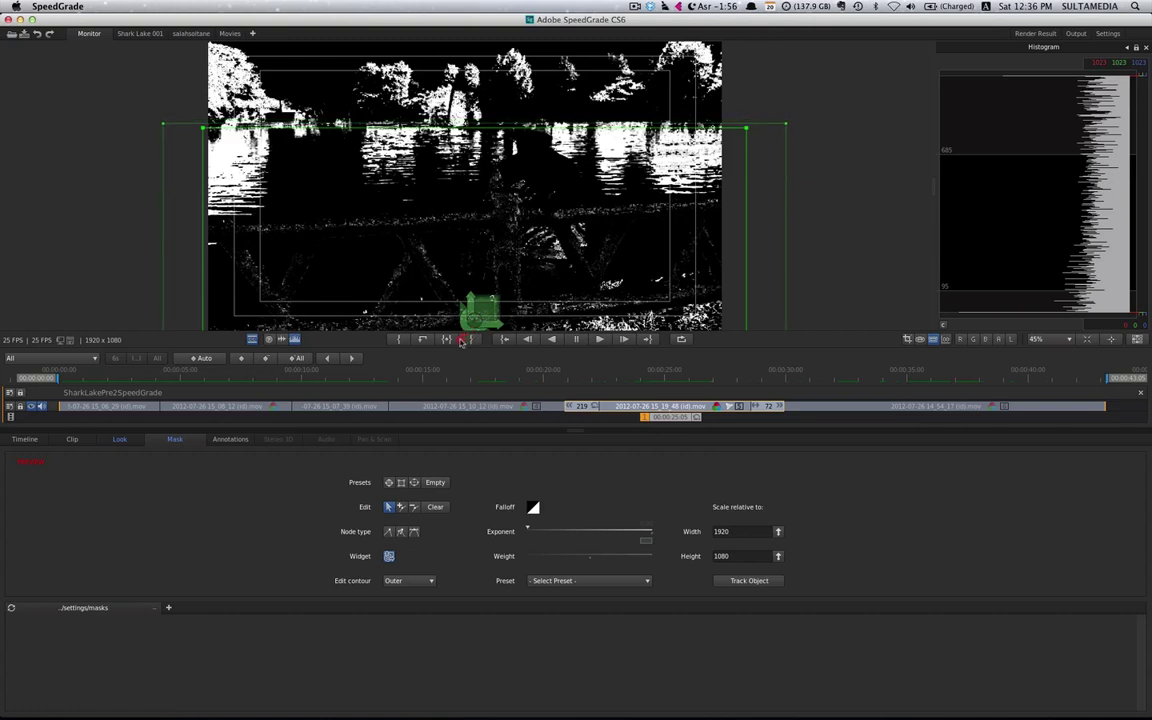
left_click_drag(459, 342, 453, 356)
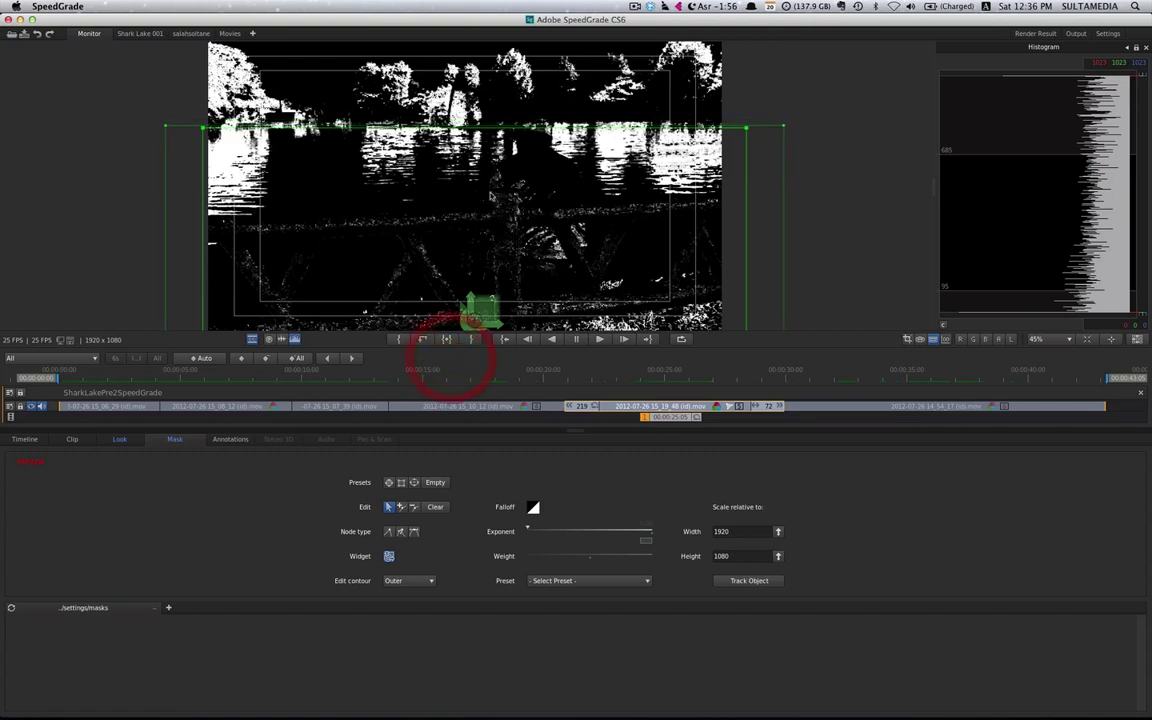
Set Gray-out to None, apply the secondary outside the mask, and shift Offset to enrich the foliage.
left_click(121, 440)
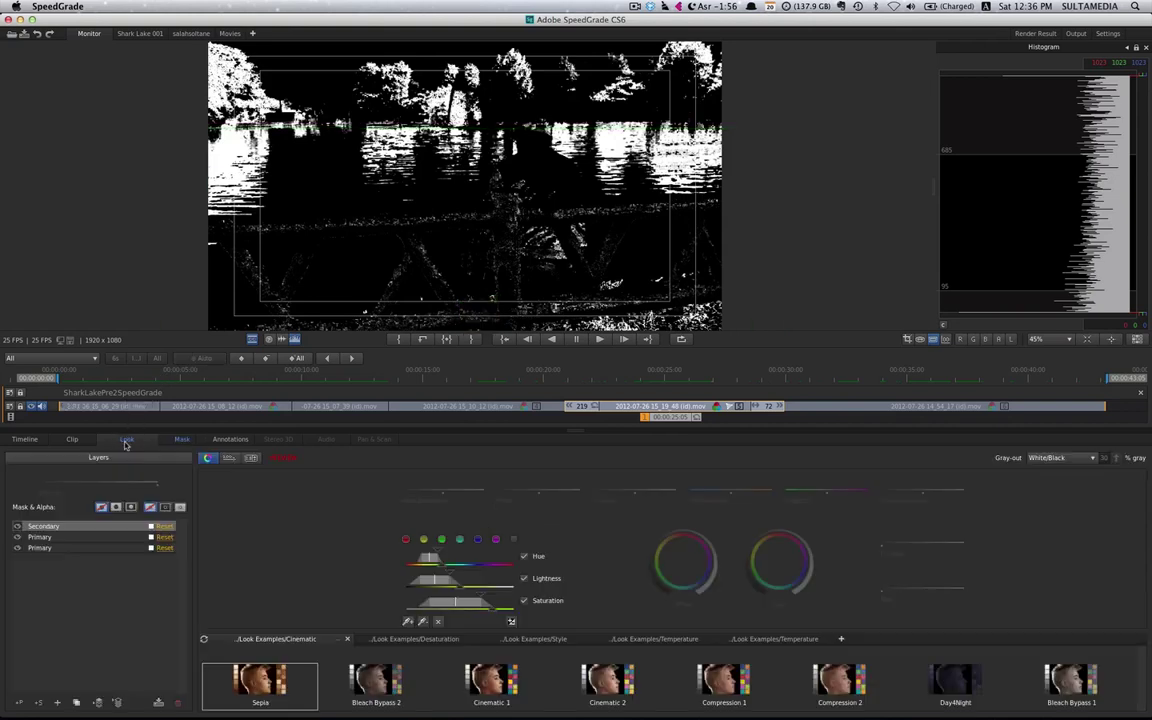
left_click(1050, 457)
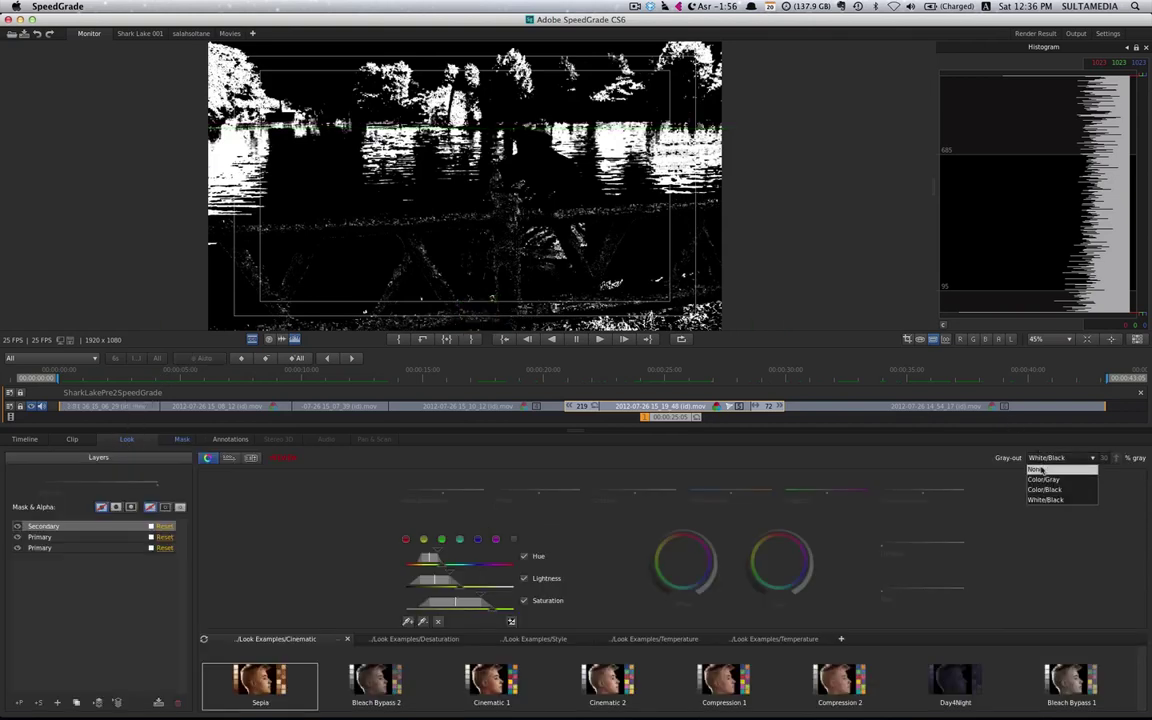
left_click(1040, 467)
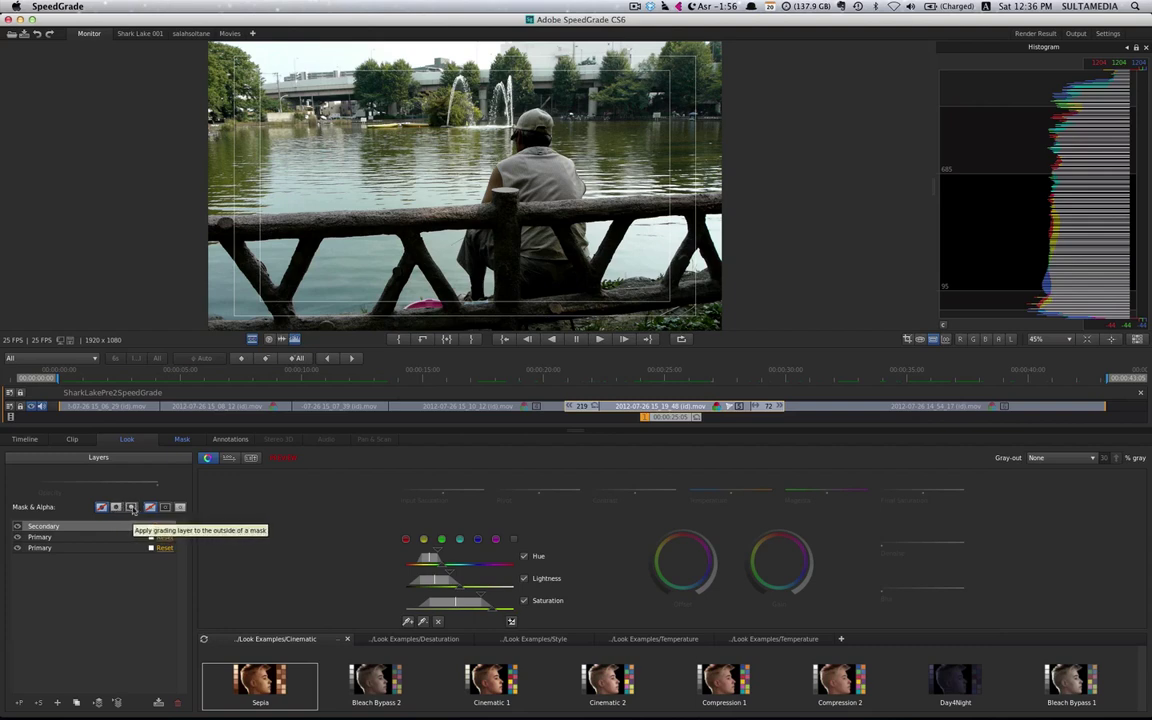
left_click(132, 508)
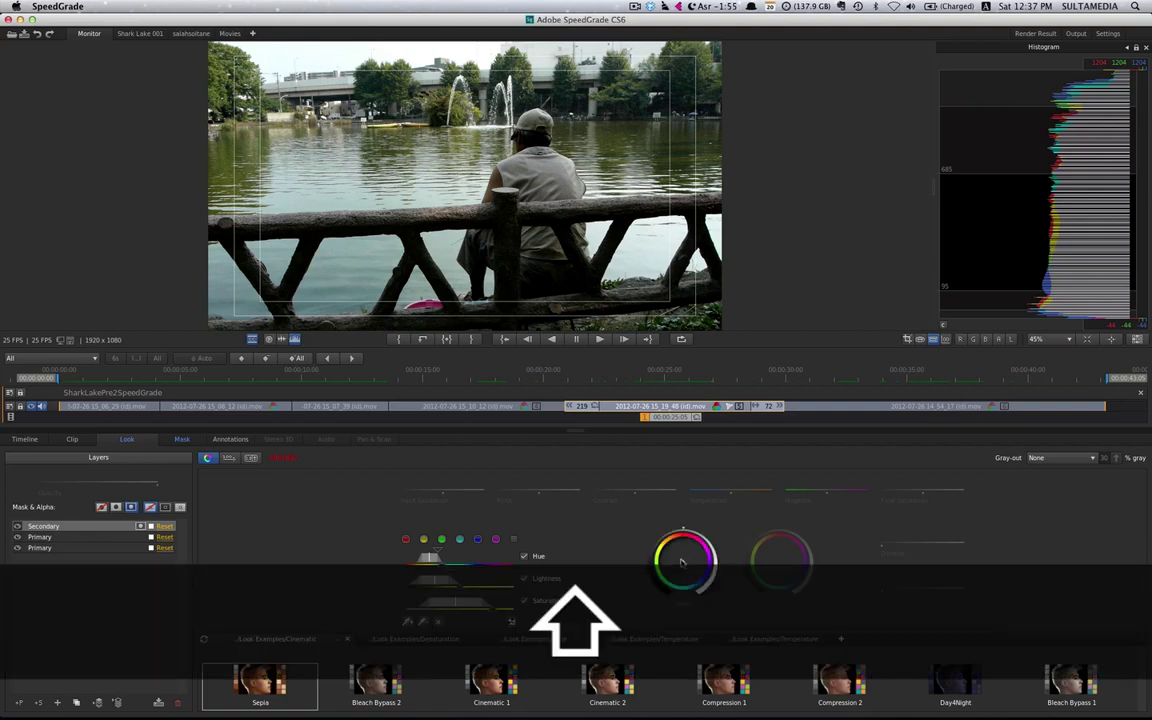
left_click_drag(681, 563, 677, 560)
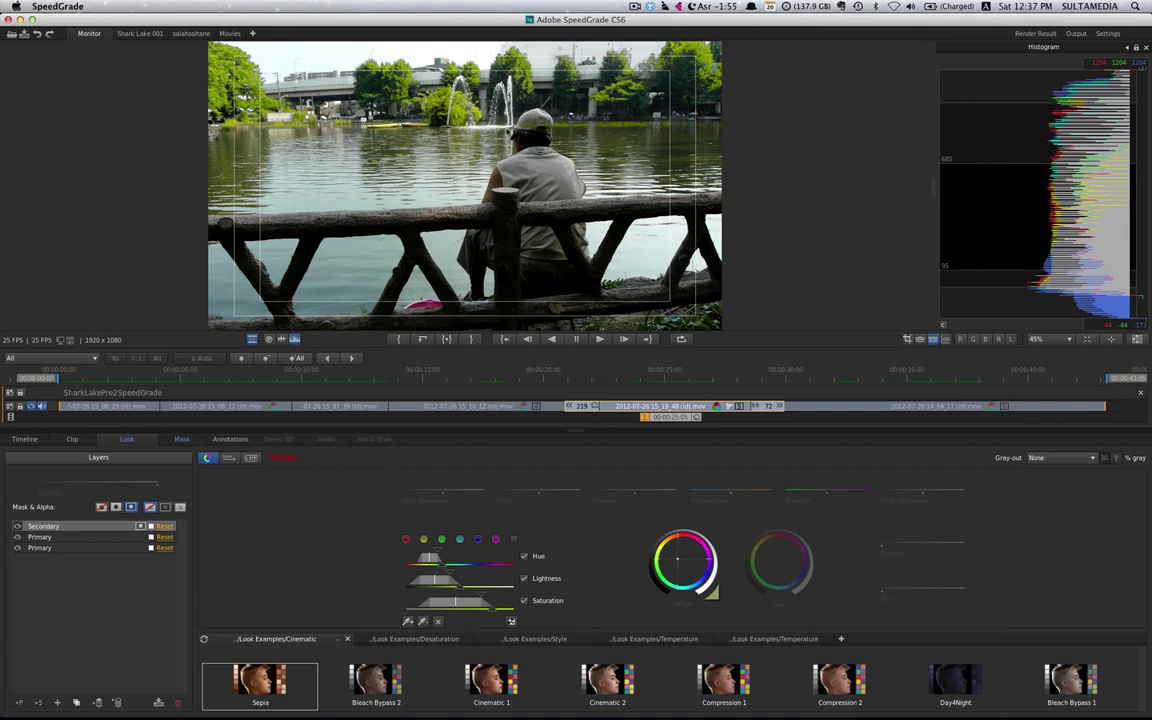
left_click(181, 439)
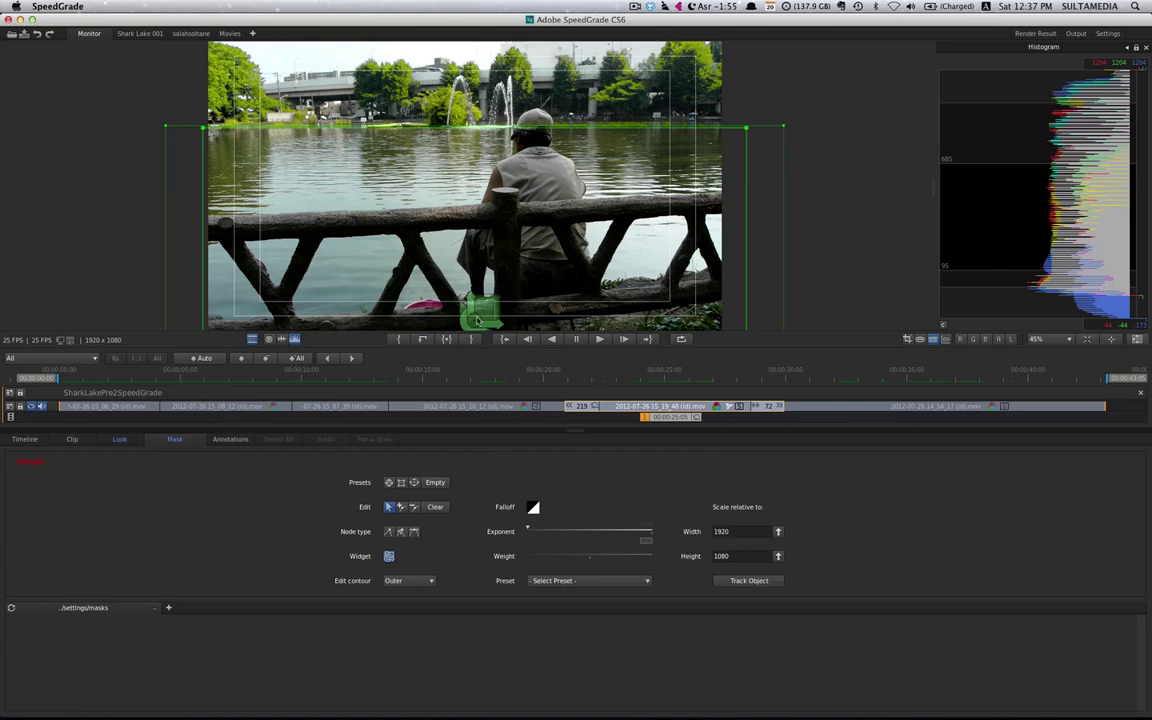
Raise the mask's top edge slightly and reset the secondary's Offset wheel to neutral.
left_click_drag(475, 320, 480, 312)
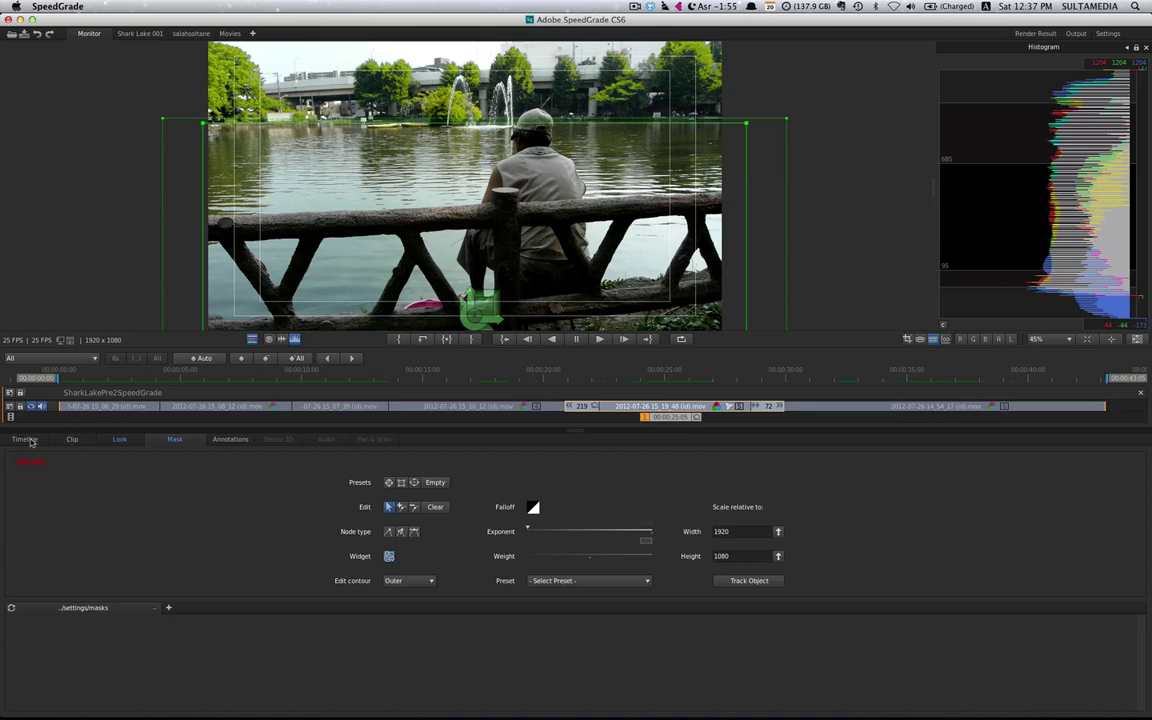
left_click(121, 440)
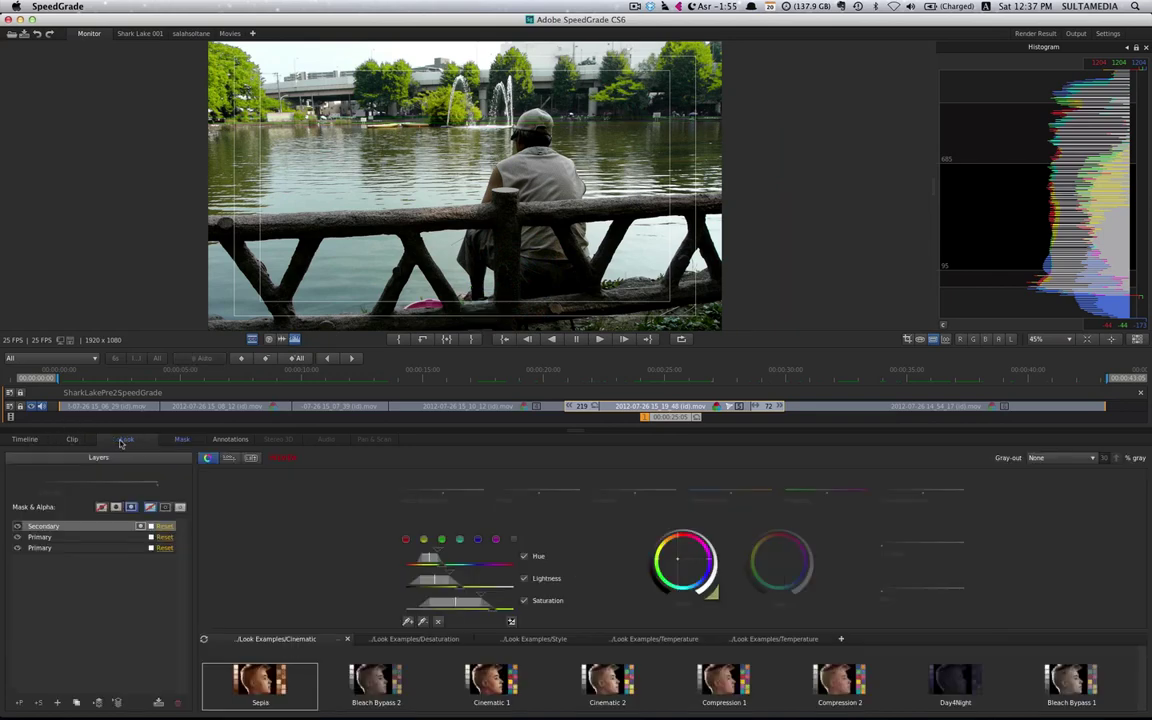
double_click(714, 598)
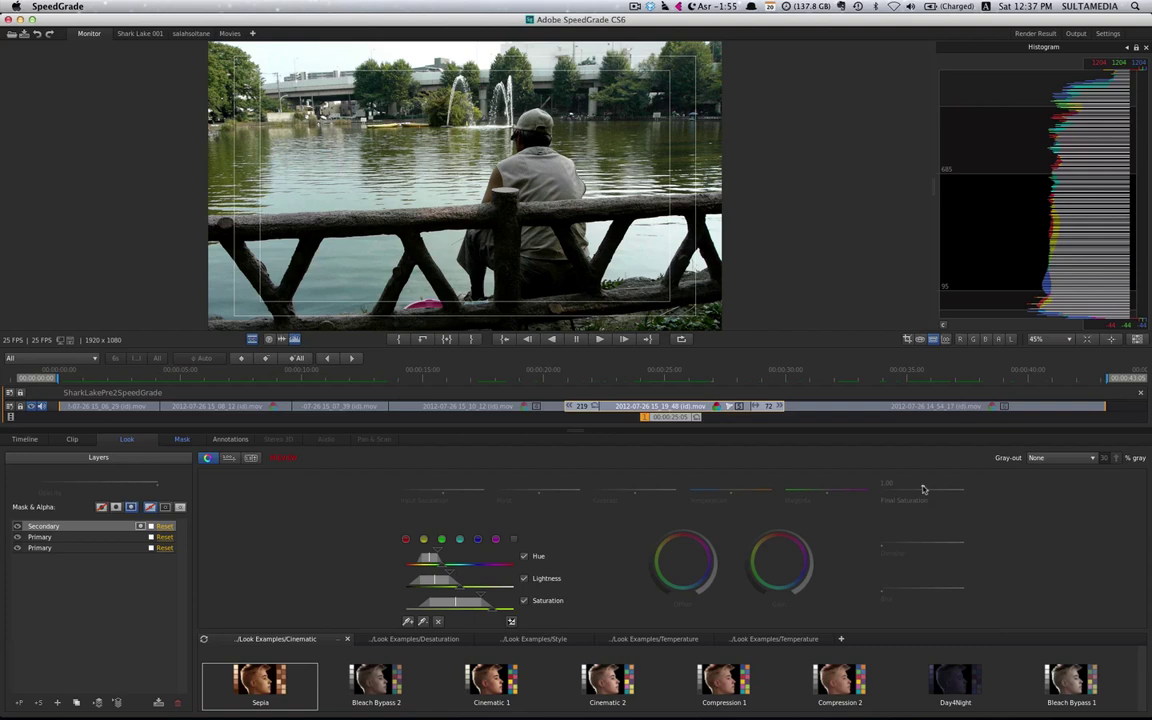
Set the secondary's final saturation to 1.51 and toggle the layer on and off to compare.
left_click_drag(924, 489, 945, 484)
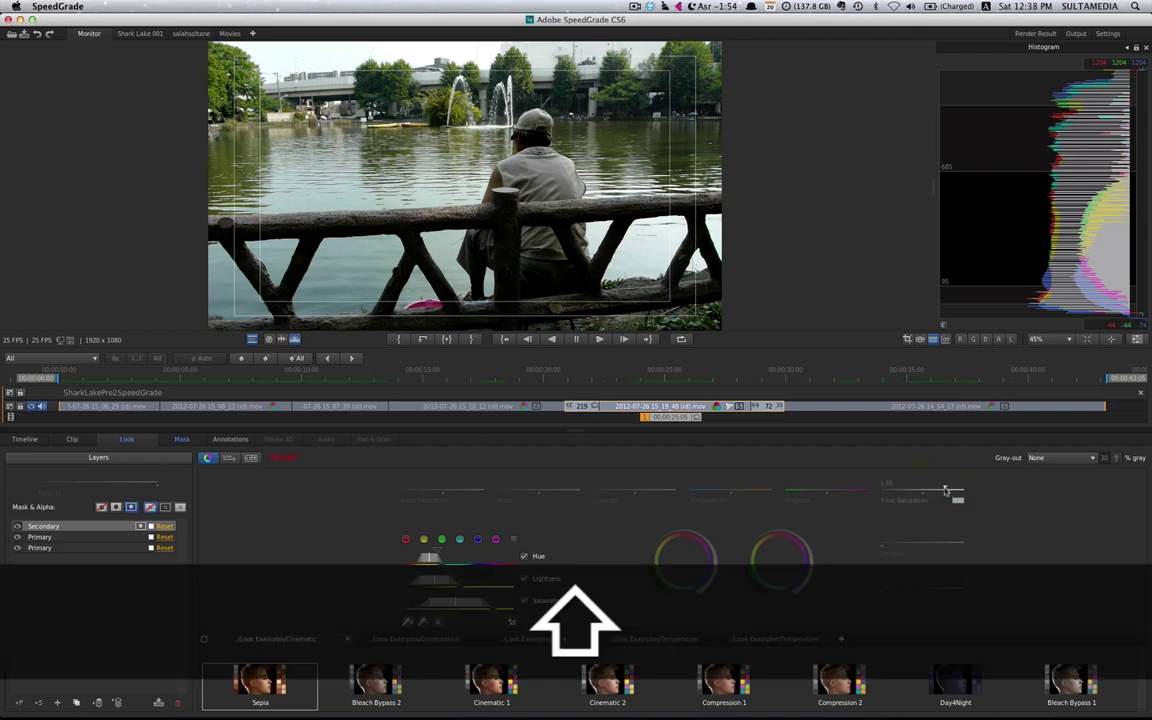
left_click_drag(945, 489, 943, 489)
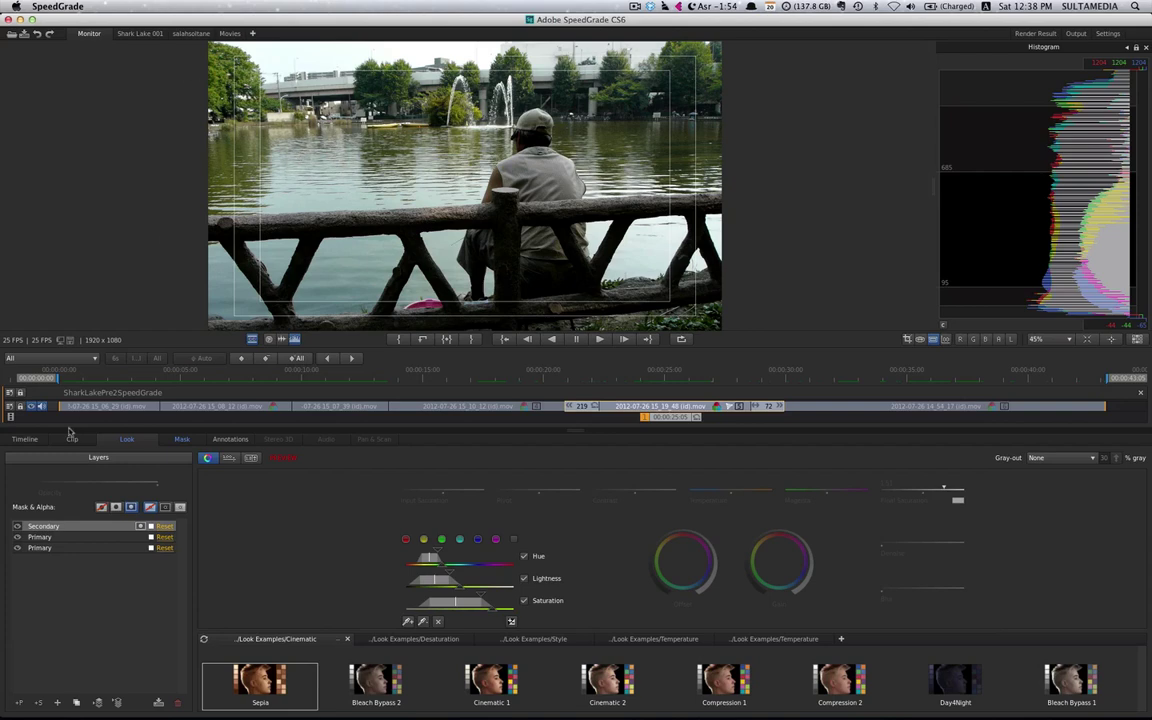
left_click(17, 531)
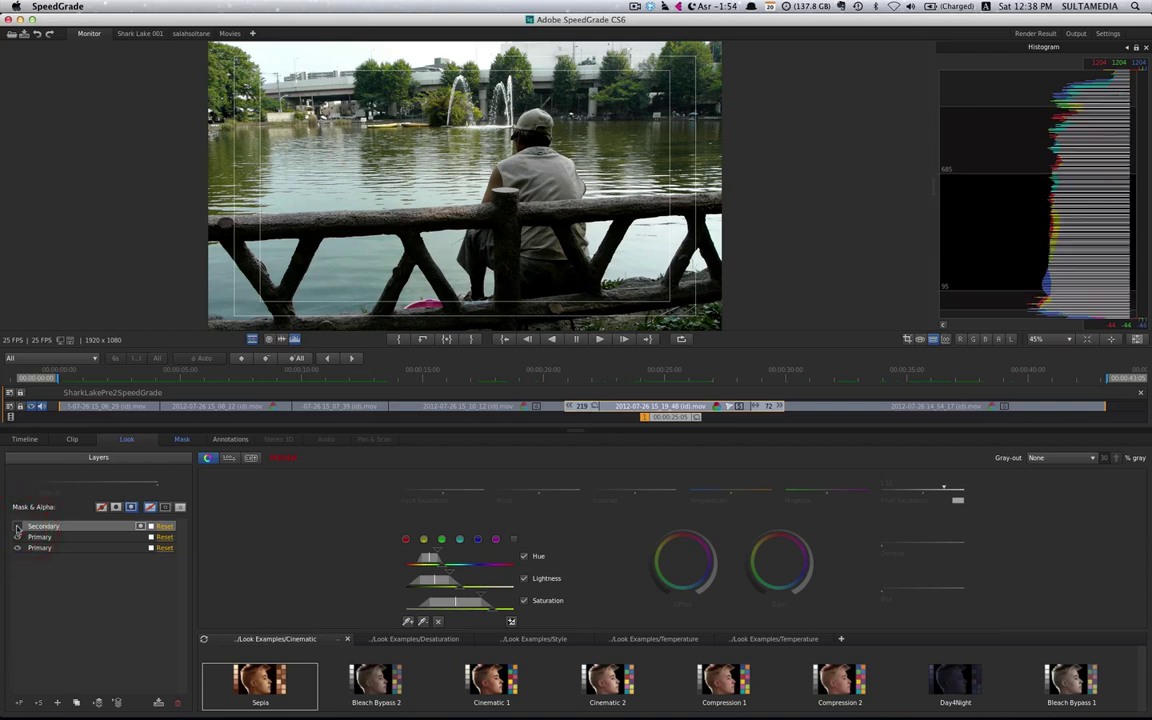
left_click(17, 531)
left_click(17, 531)
left_click(17, 531)
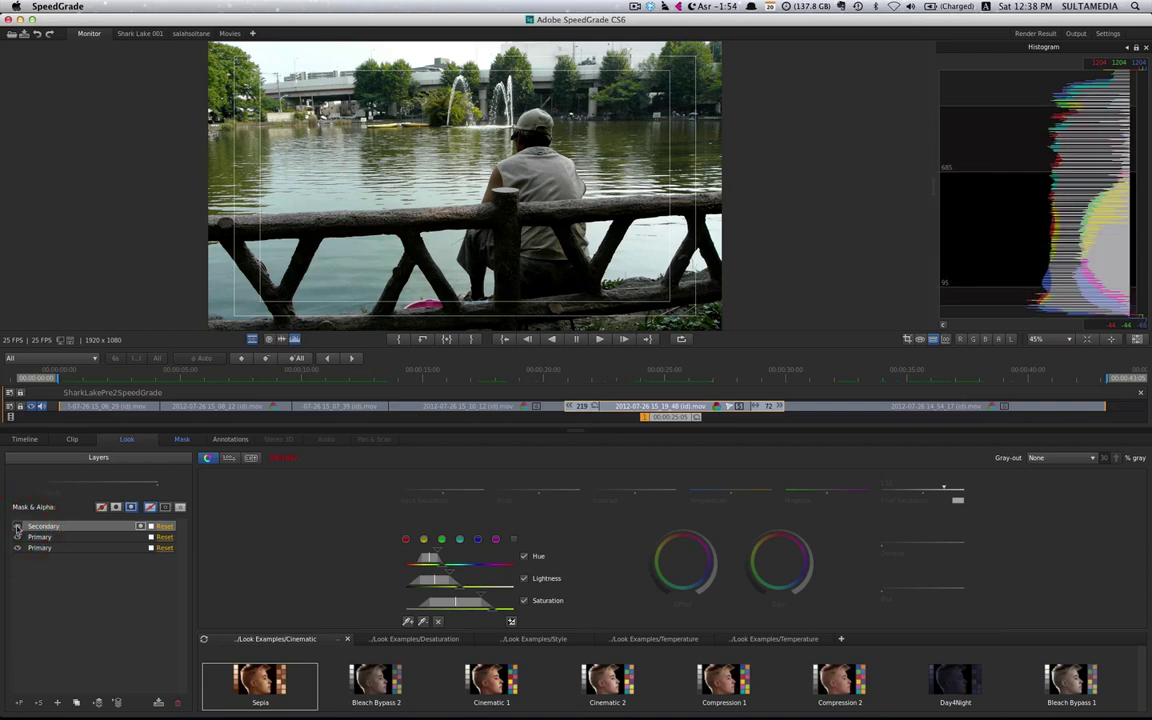
left_click(17, 531)
left_click(17, 531)
left_click_drag(664, 418, 592, 424)
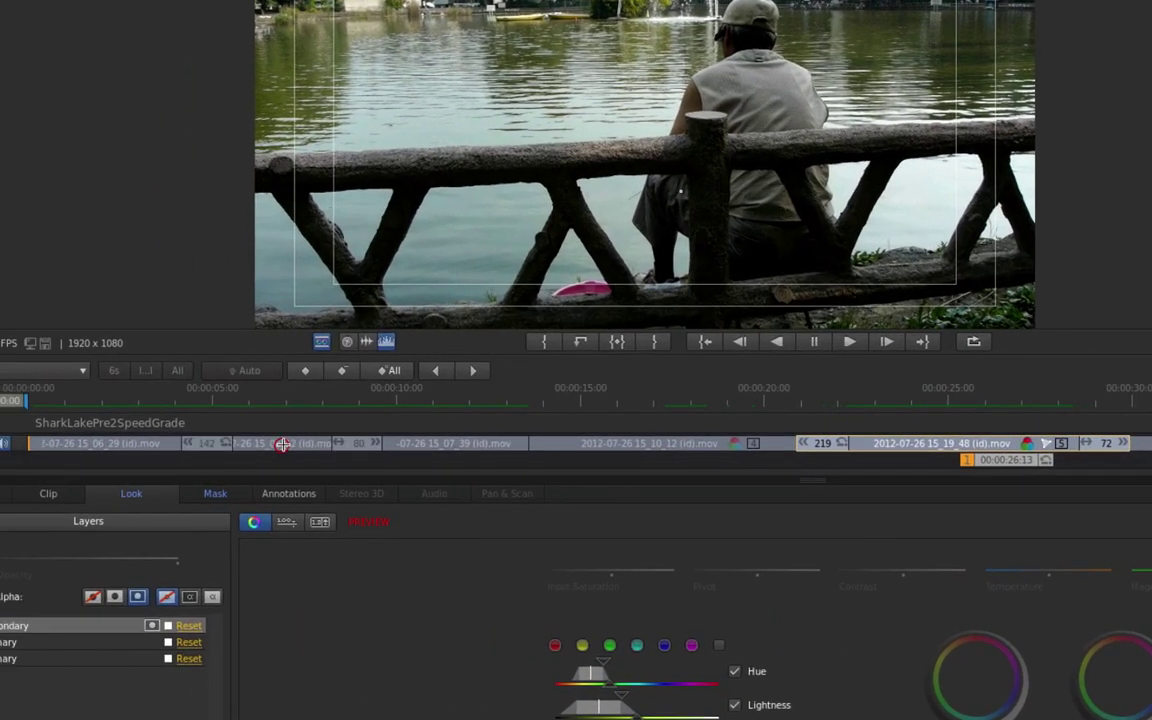
Move clip 15_08_12 between 15_06_29 and 15_07_39 on the timeline.
left_click(230, 443)
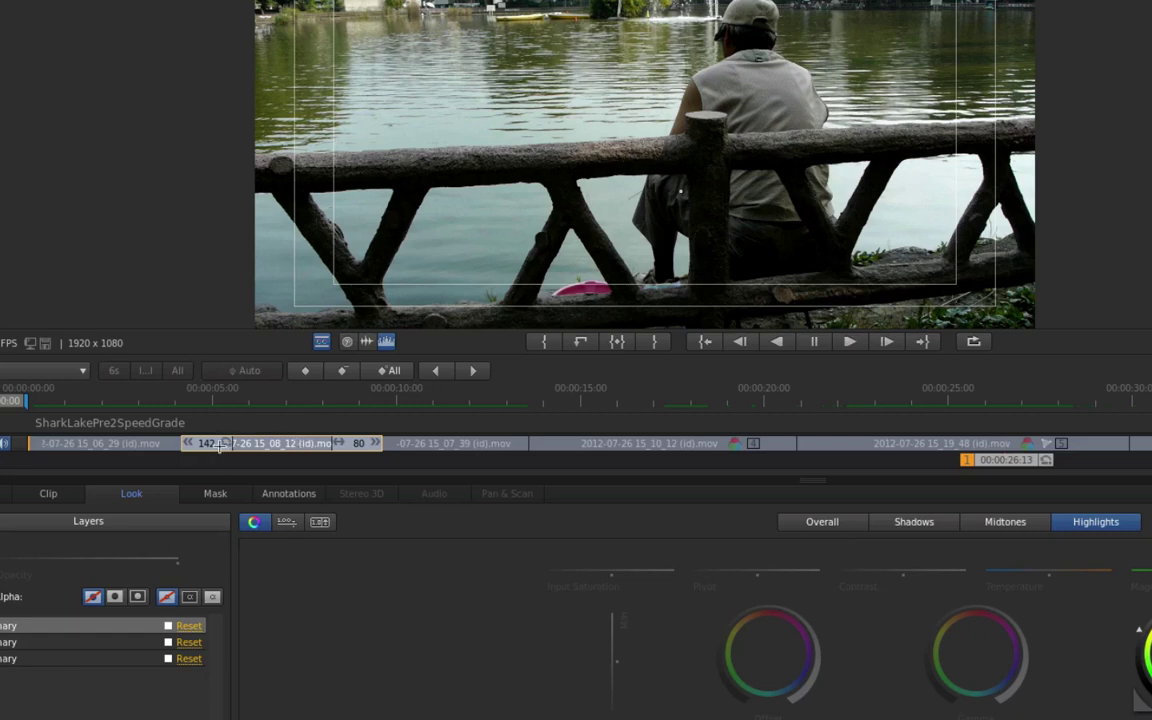
left_click_drag(225, 443, 270, 331)
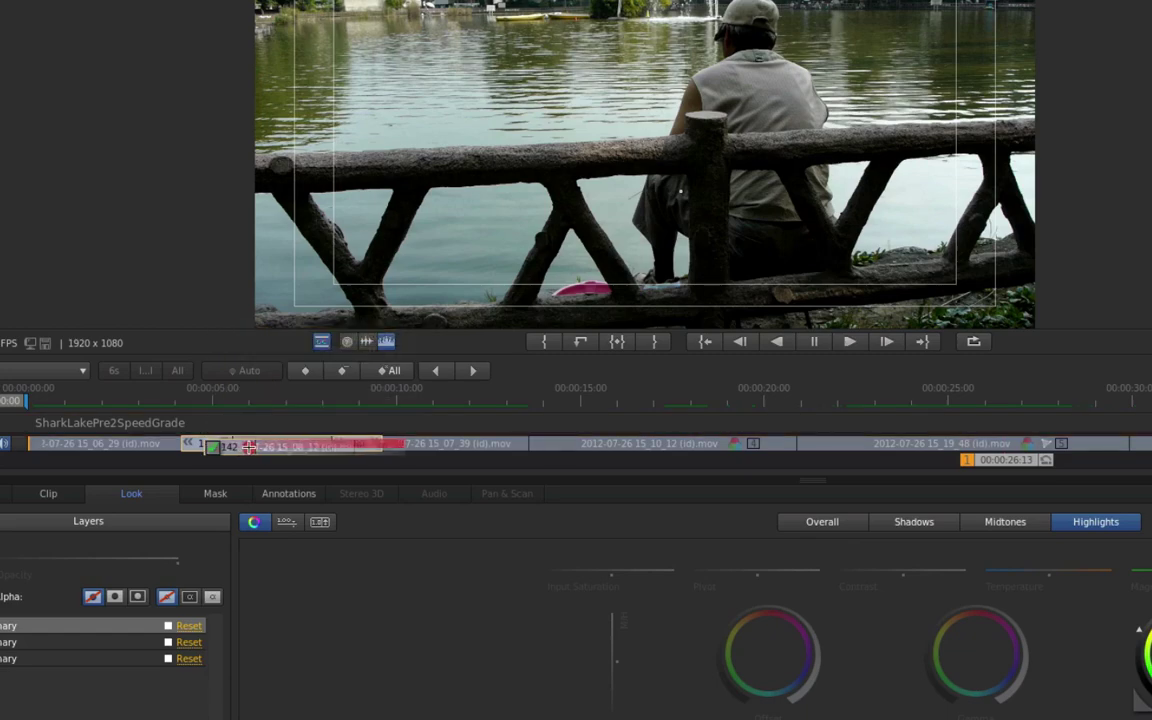
left_click_drag(270, 331, 250, 443)
key("super+slash")
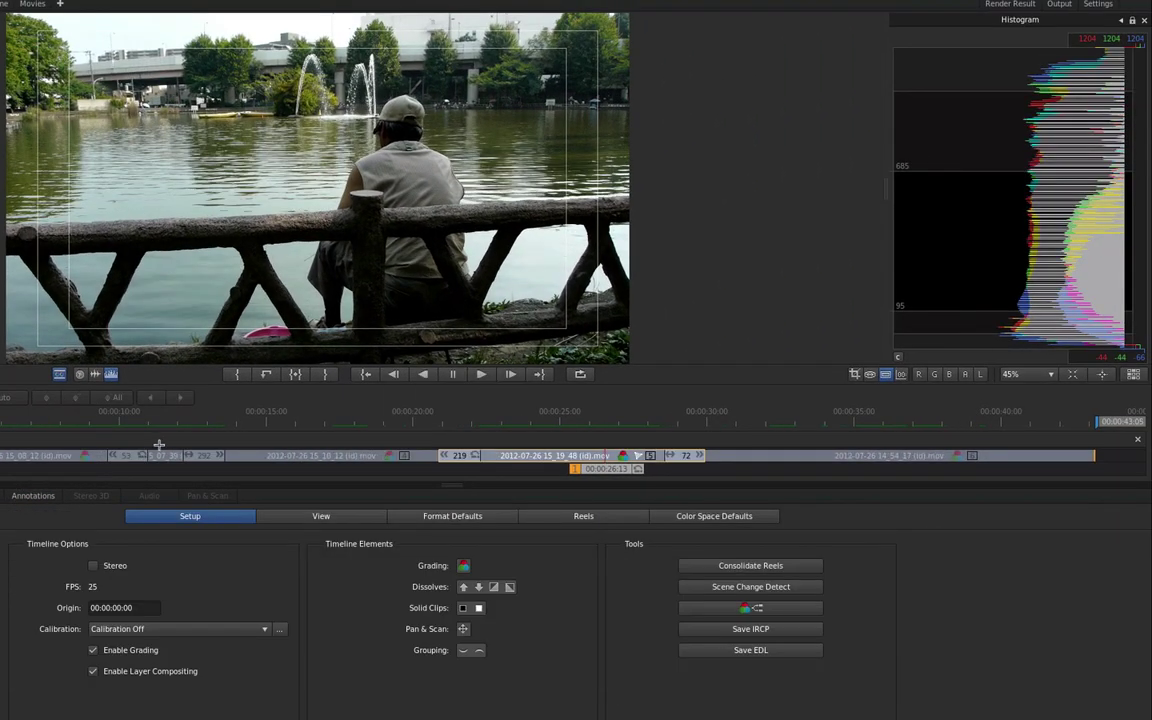
Trim the head of clip 14_54_17 and ripple-delete the resulting gap.
left_click(727, 456)
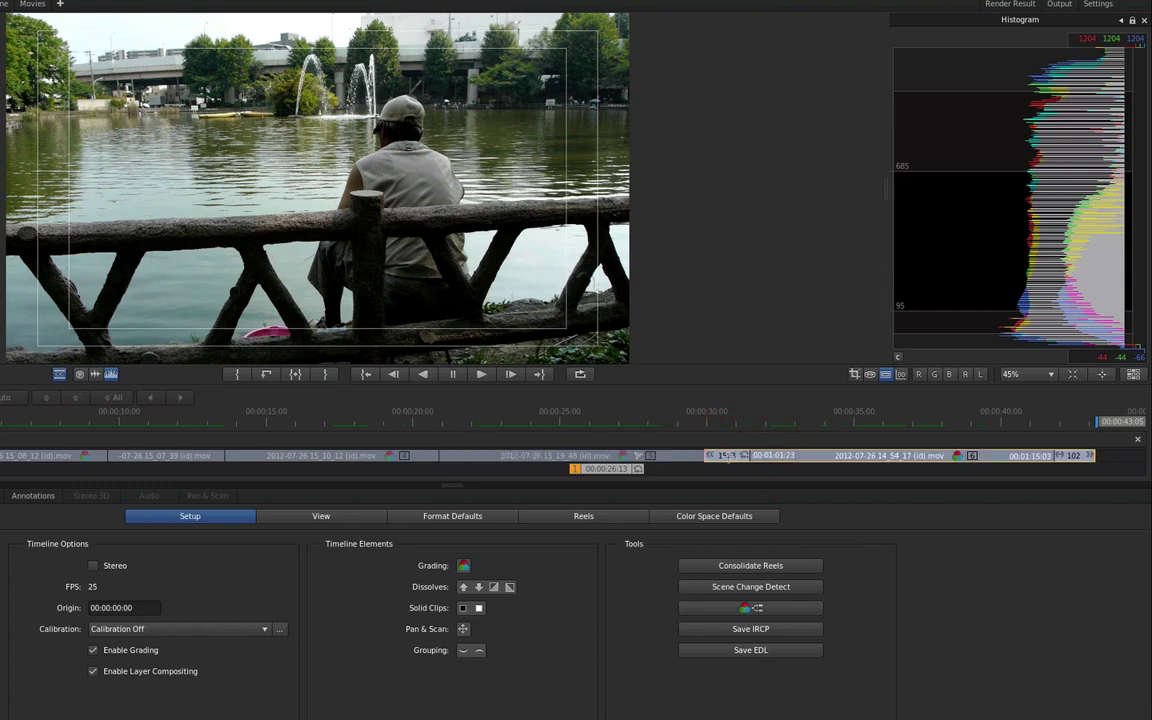
left_click_drag(710, 456, 902, 462)
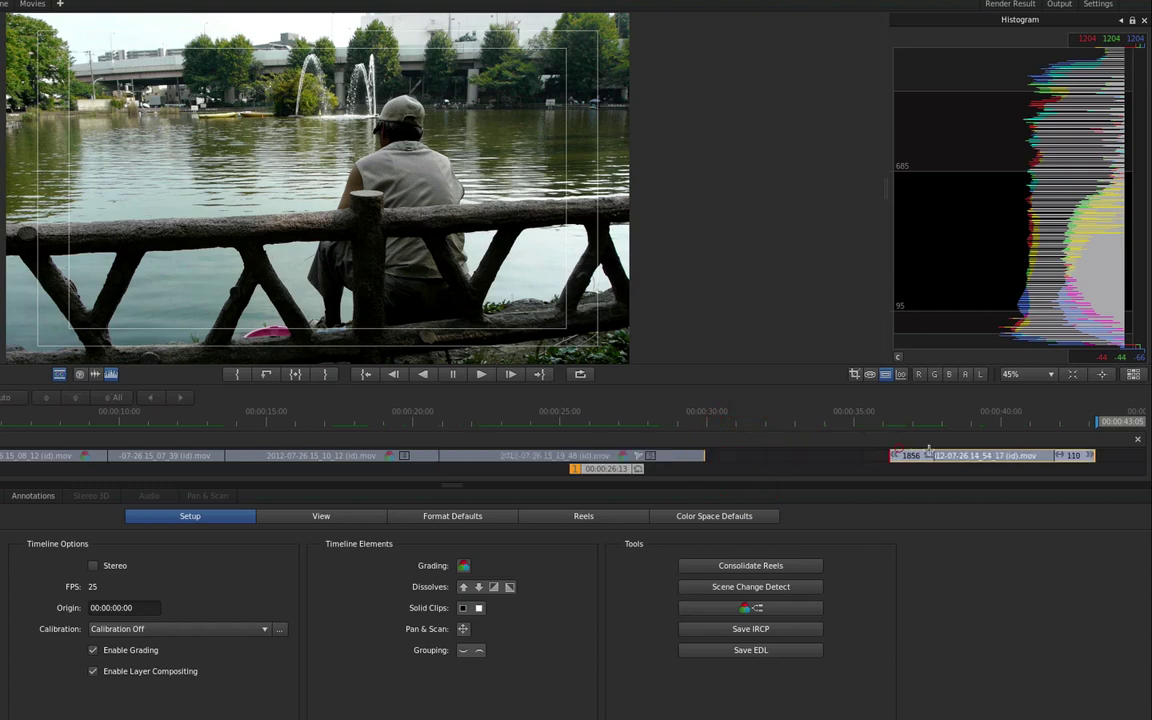
left_click(740, 463)
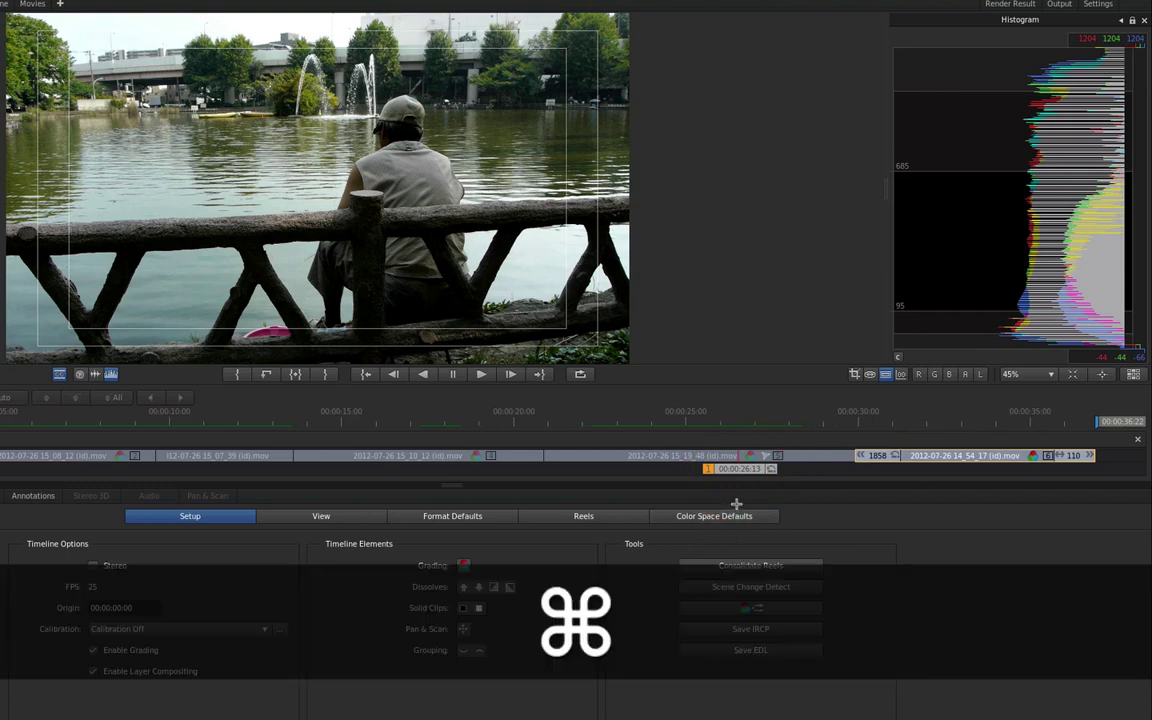
key("super+BackSpace")
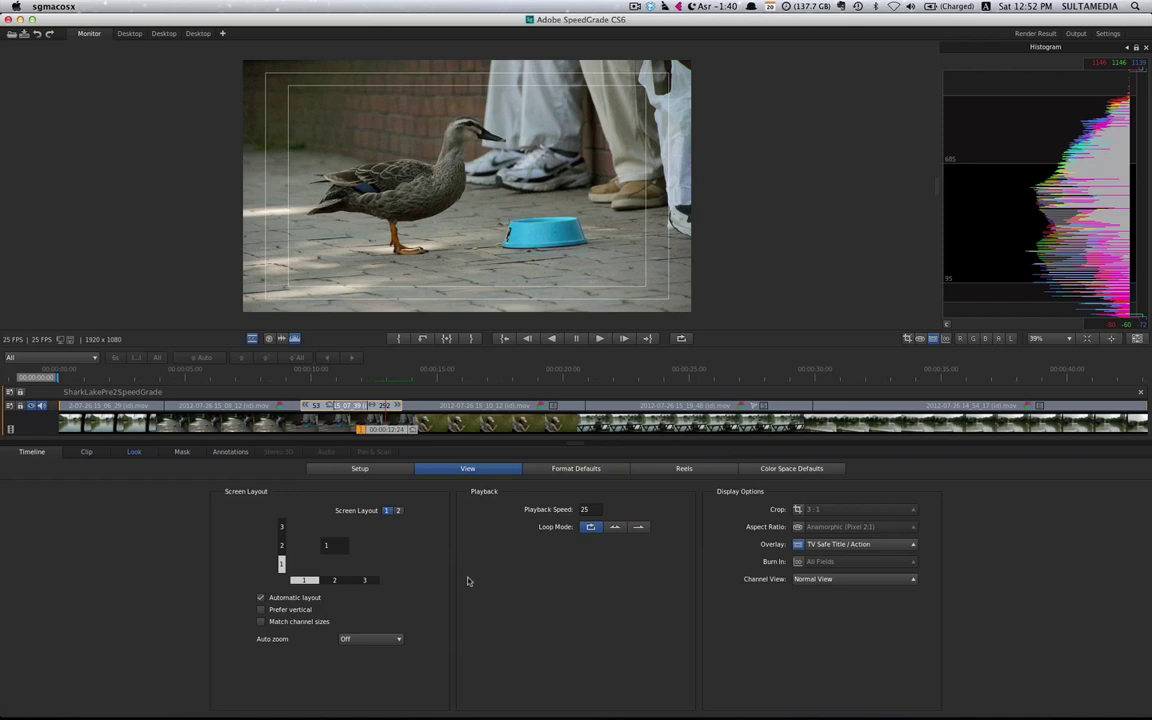
Try marking in and out points on several clips, then clear them so no range remains.
left_click(483, 409)
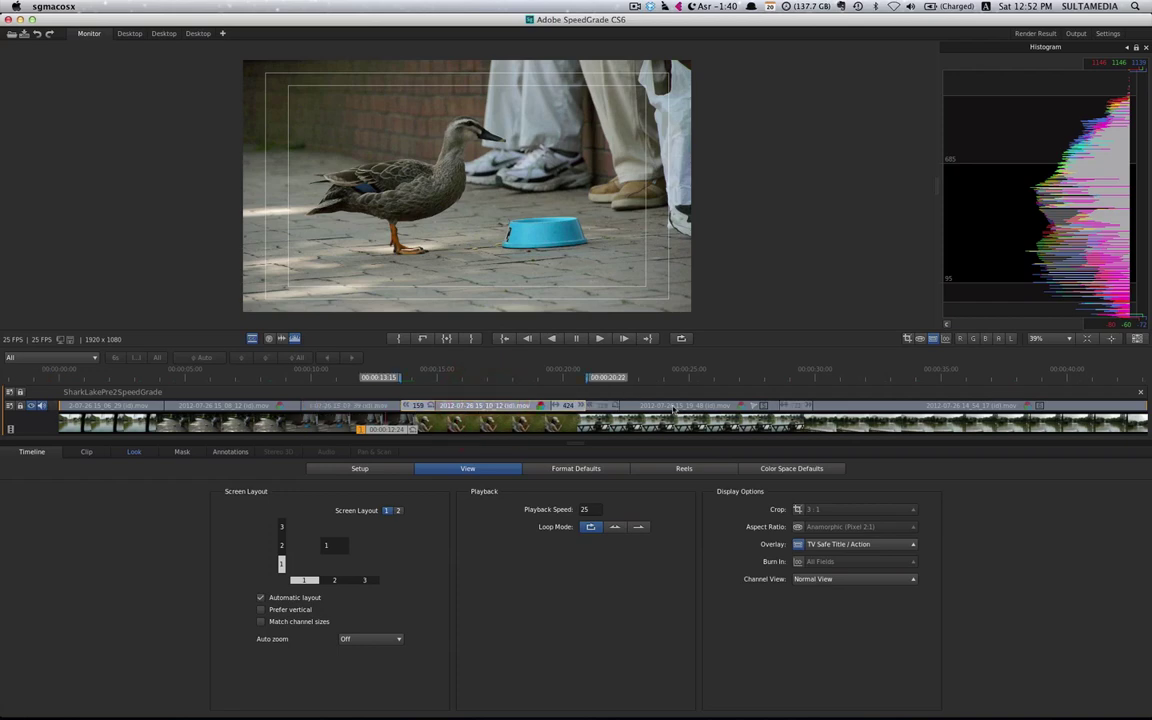
left_click(645, 402)
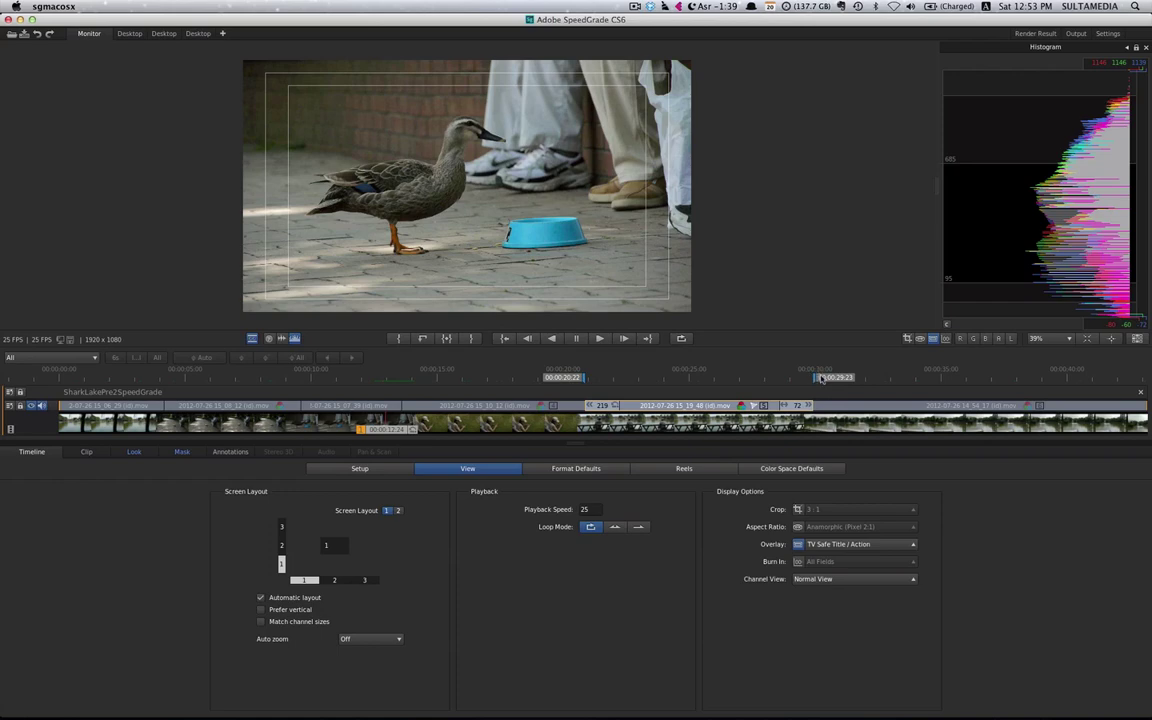
left_click_drag(820, 377, 997, 386)
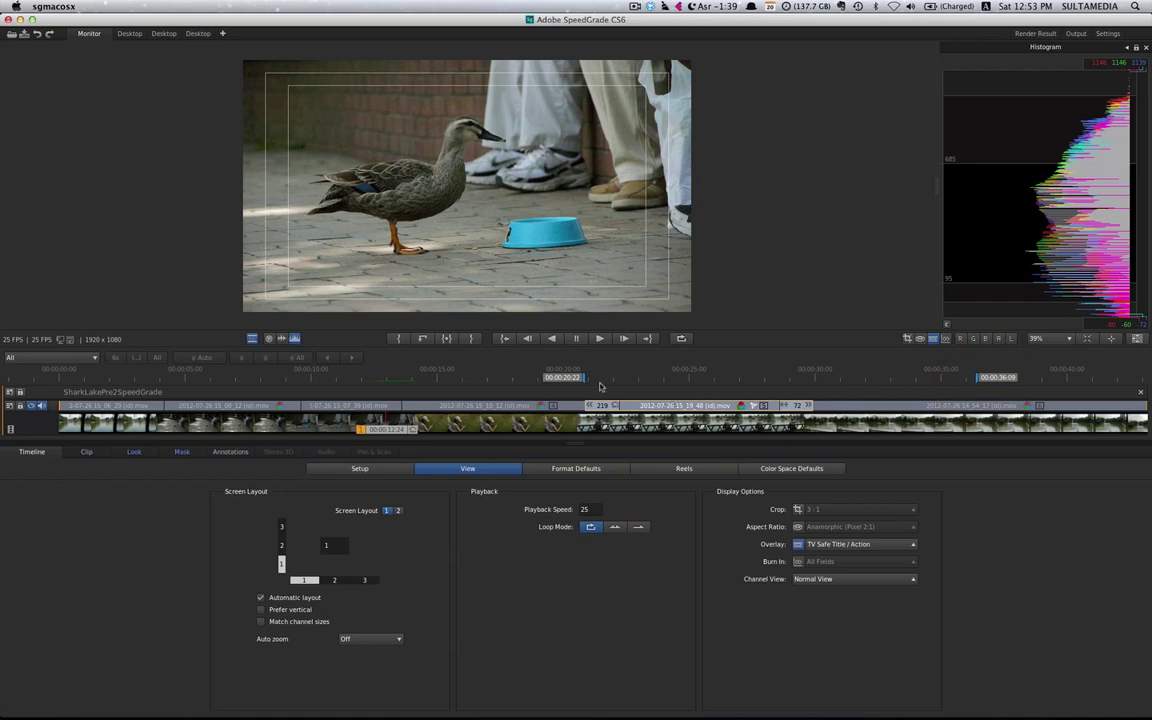
left_click(448, 340)
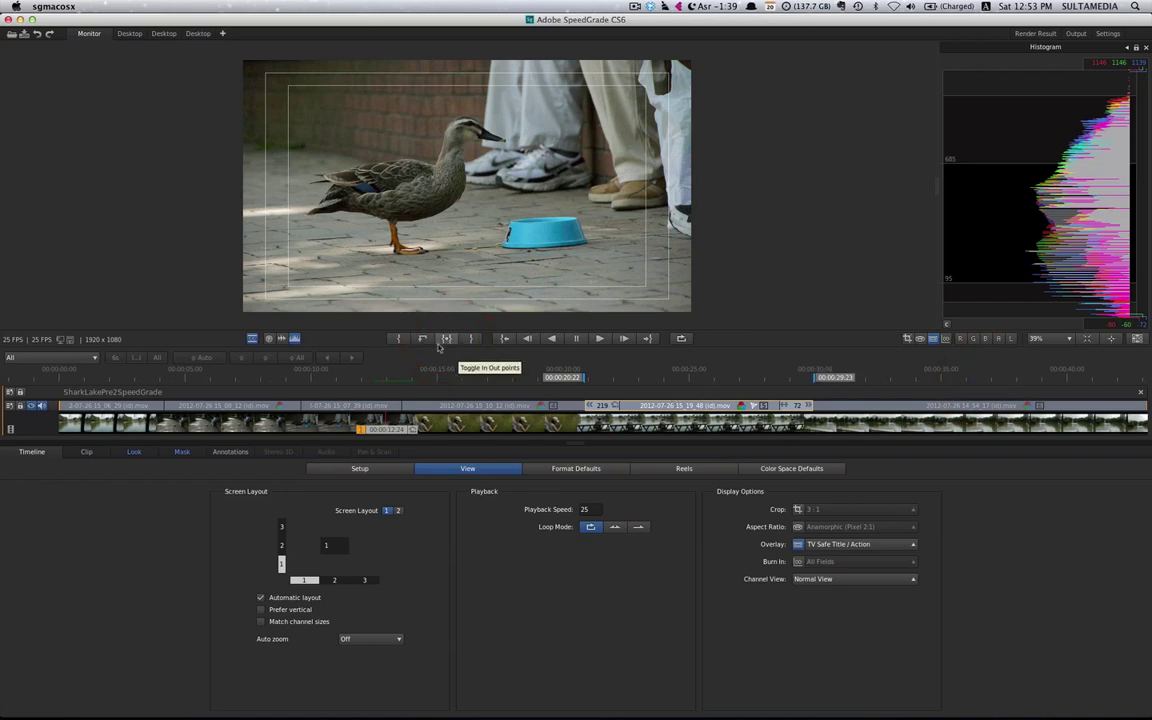
left_click(447, 339)
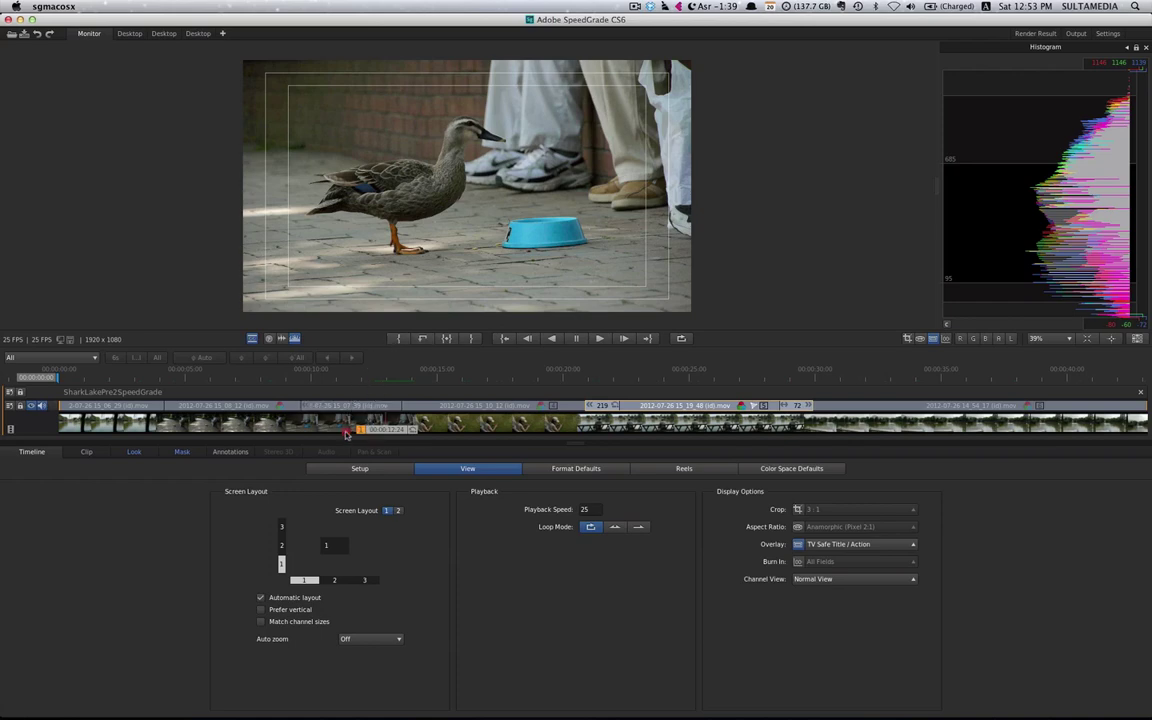
left_click(345, 410)
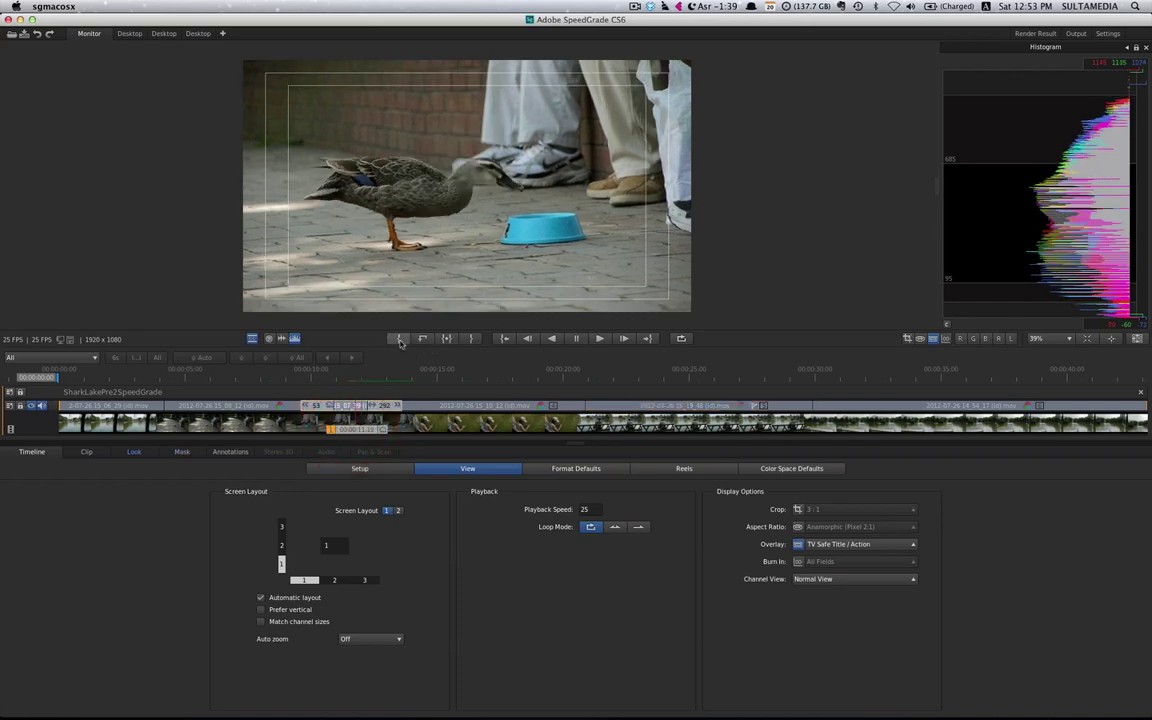
left_click(354, 377)
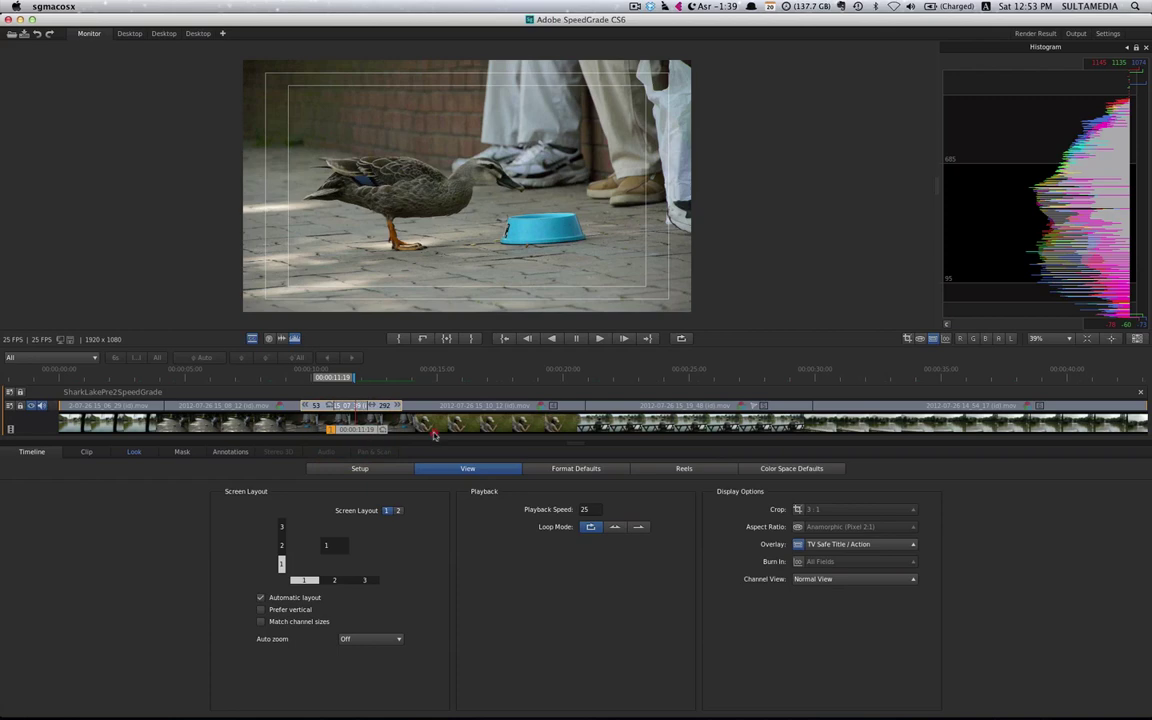
left_click(715, 440)
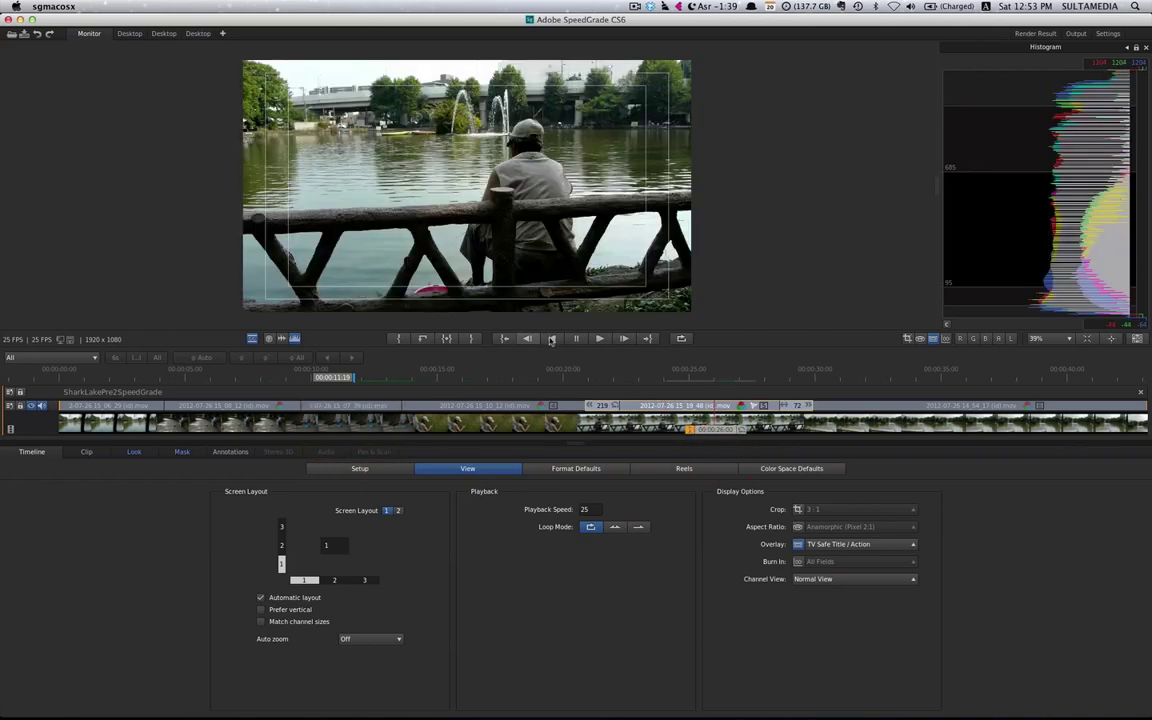
left_click(474, 339)
left_click(446, 338)
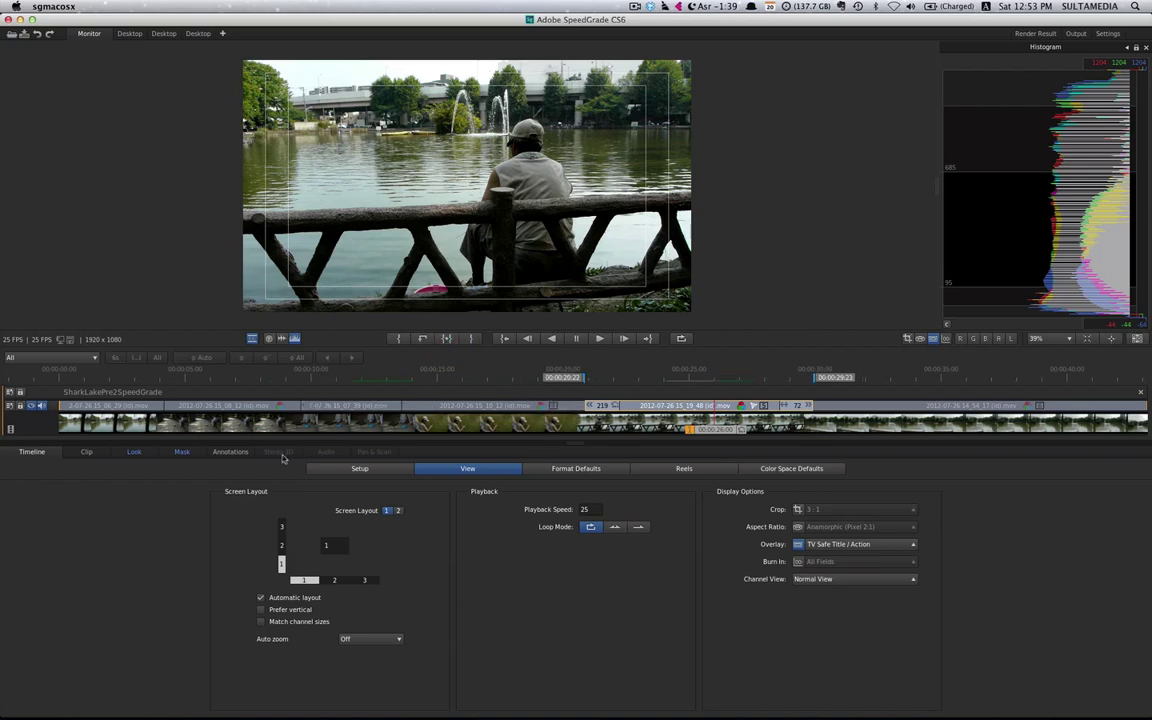
left_click(446, 339)
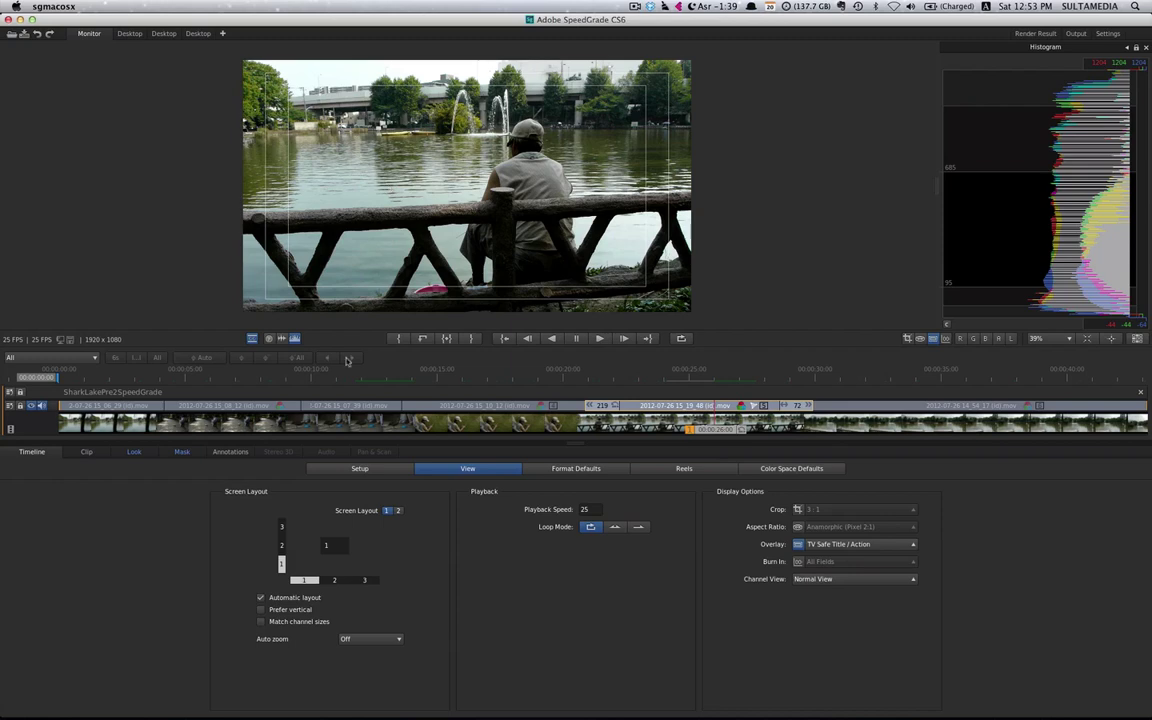
Set the timeline playback speed to 24 fps, then try another loop mode and restore it.
left_click(540, 511)
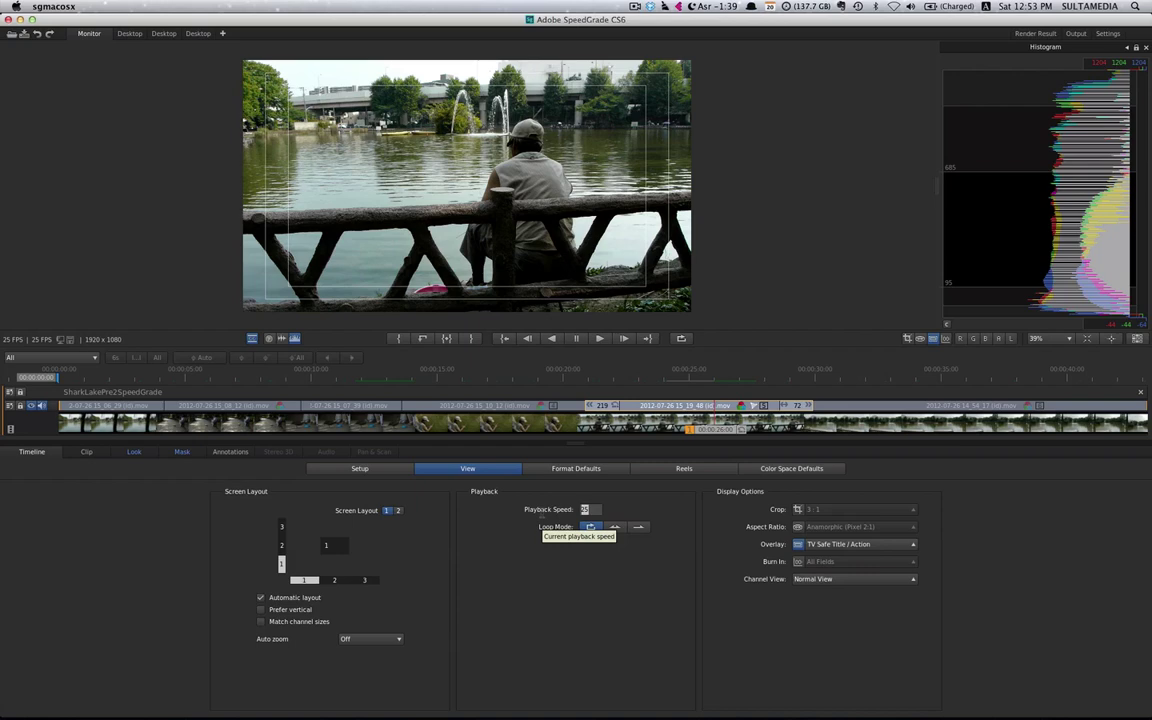
type("24")
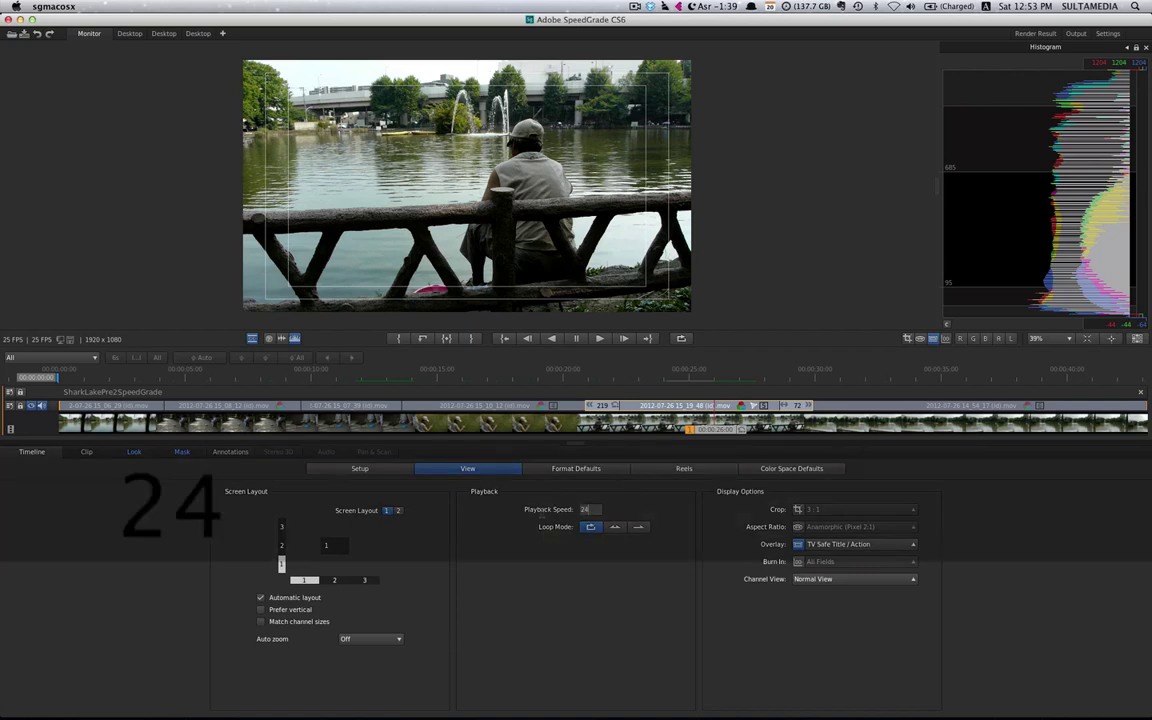
key("Return")
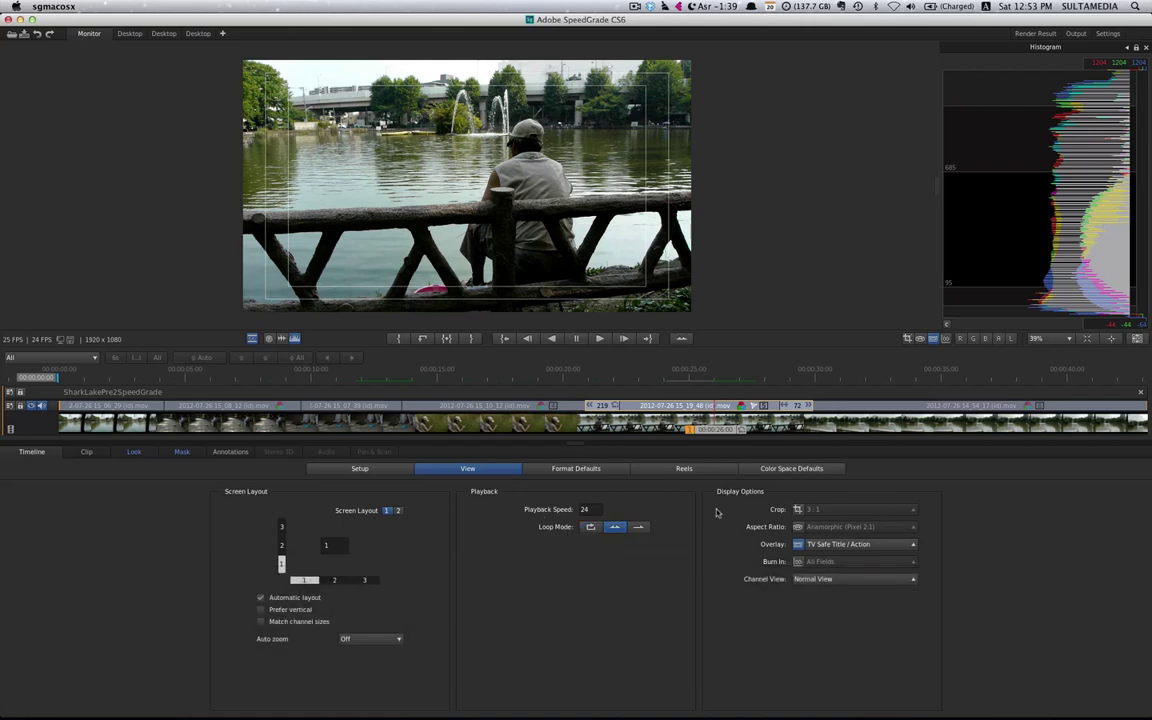
left_click(639, 527)
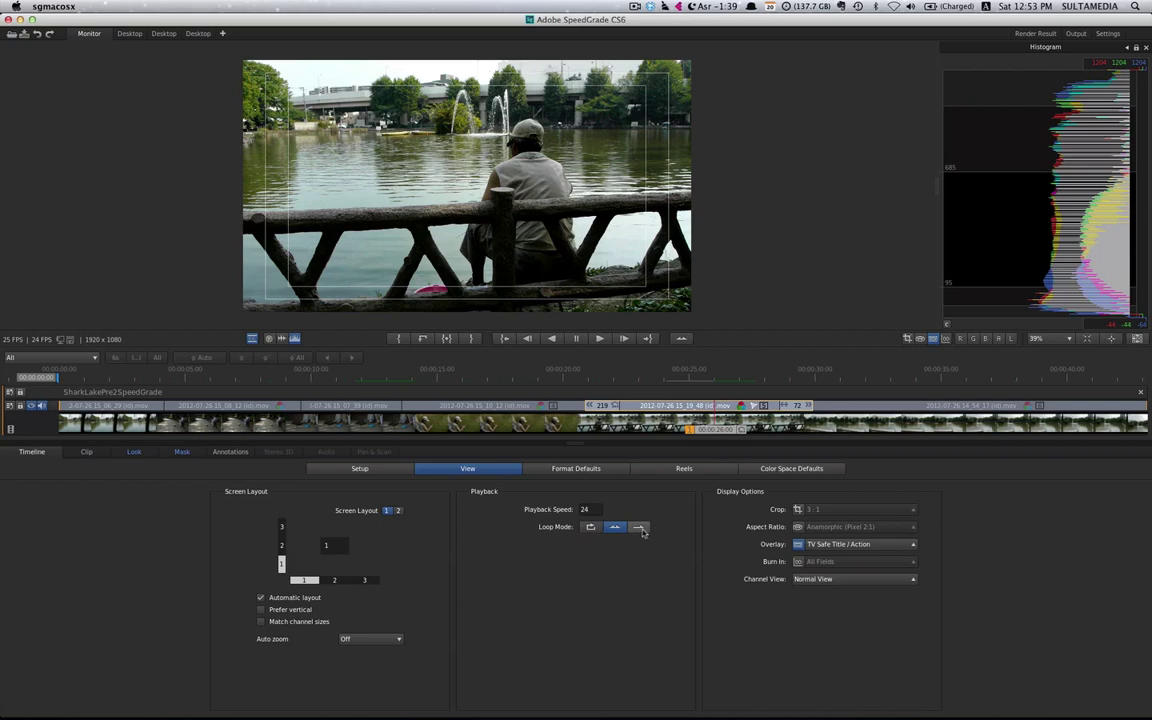
left_click(590, 527)
Add a Pan & Scan track from the timeline Setup options and select the new track.
left_click(86, 453)
left_click(32, 453)
left_click(356, 469)
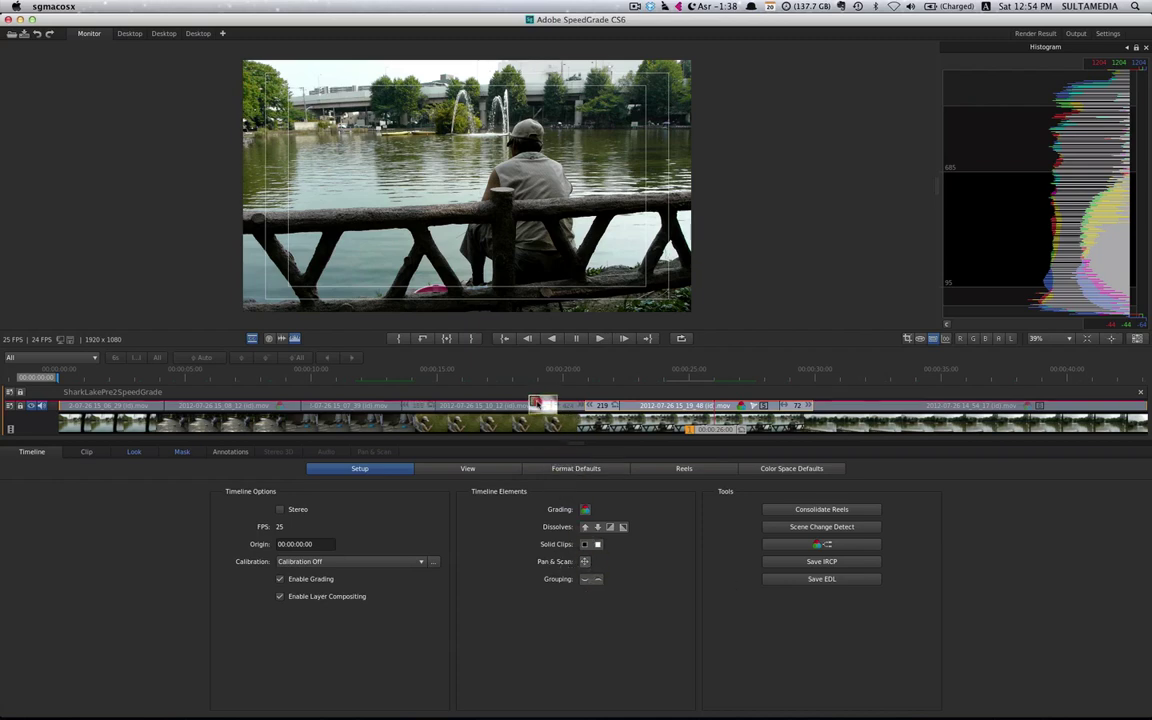
left_click(533, 400)
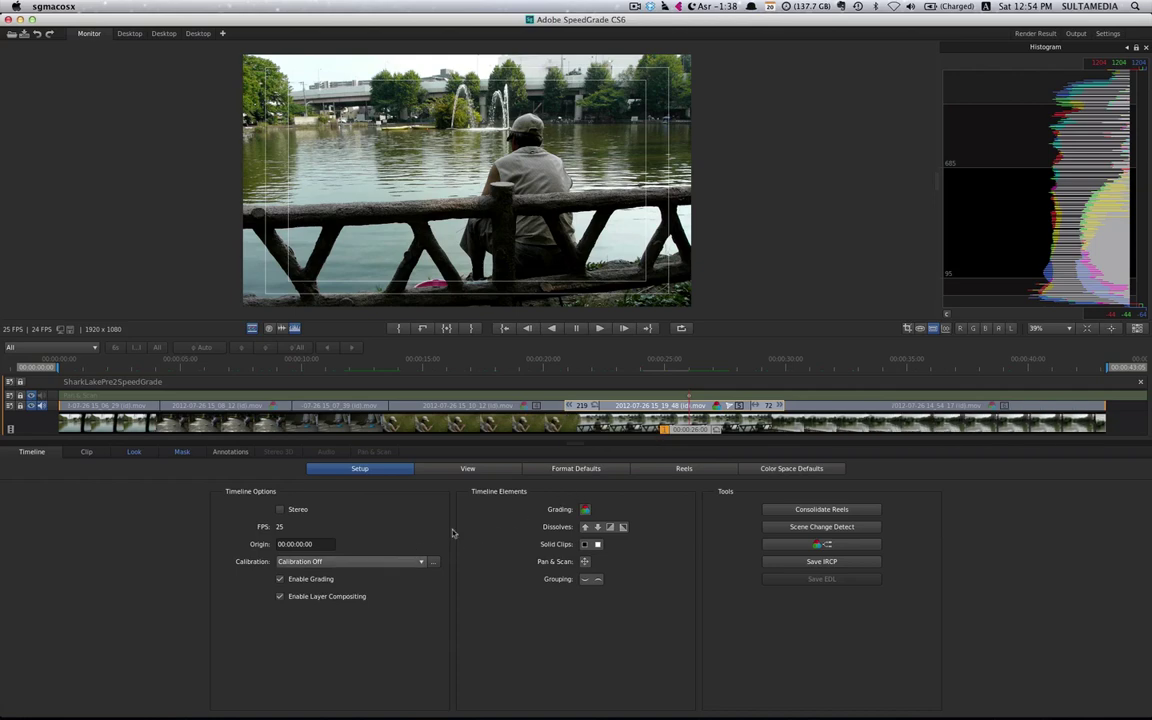
left_click(510, 469)
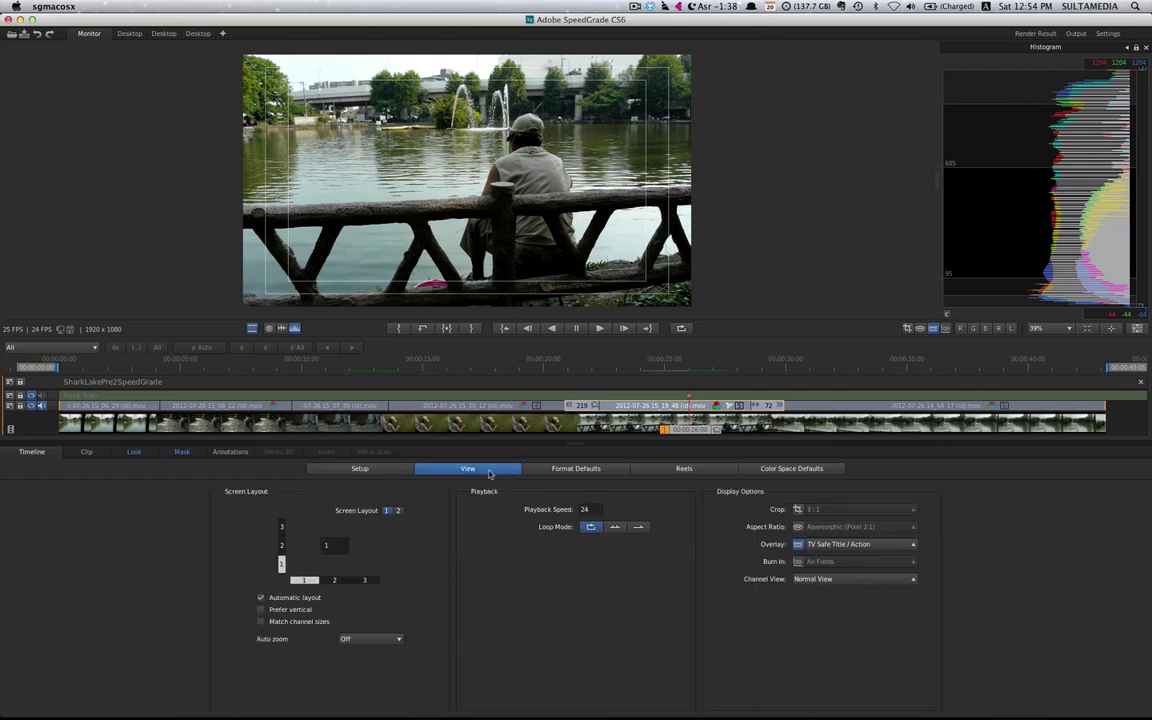
left_click(383, 469)
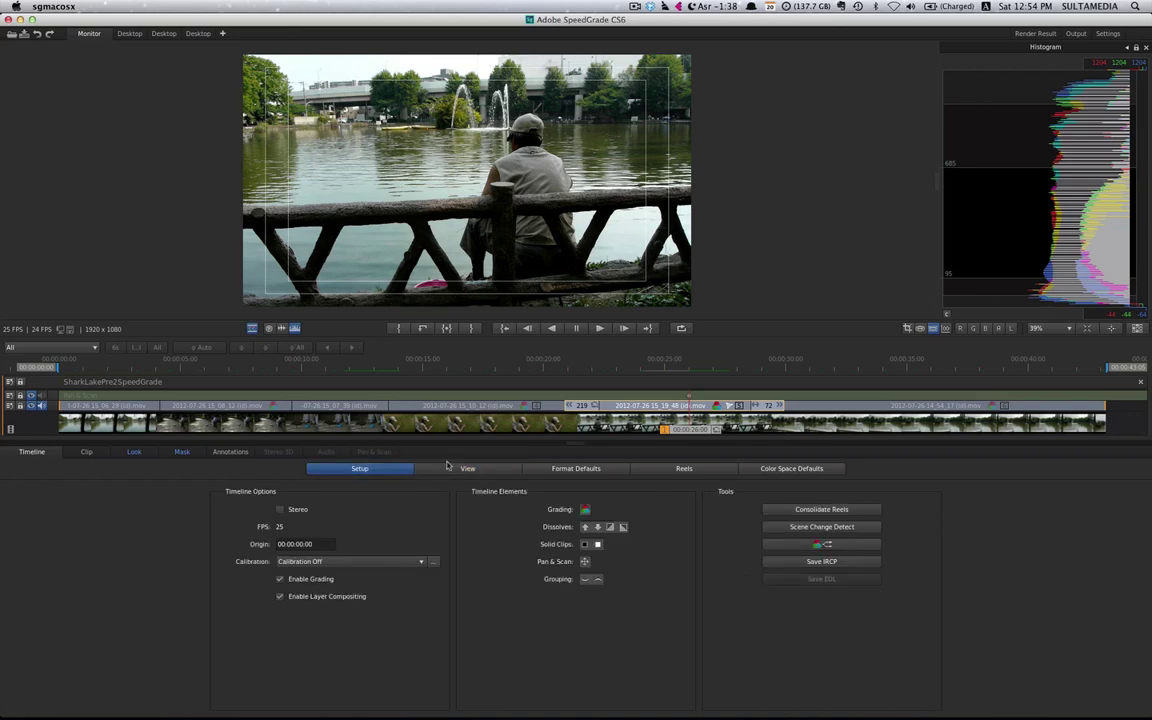
left_click(270, 399)
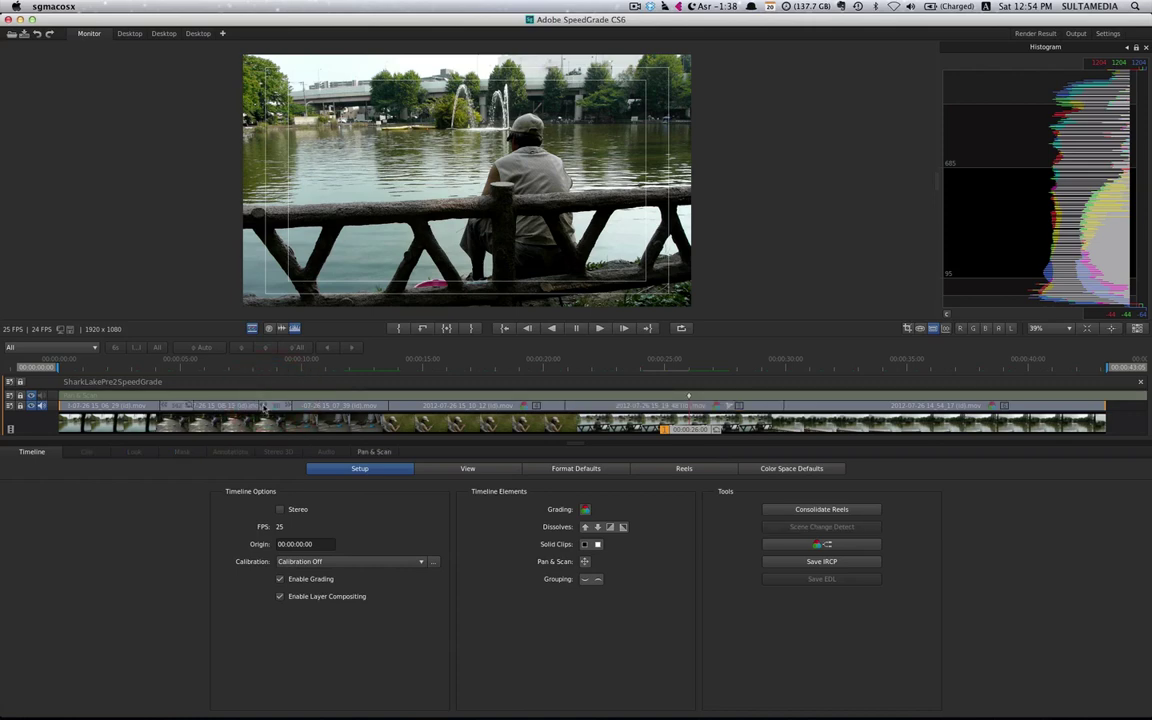
Apply the 2.59 : 1 (Cinerama) Pan & Scan crop preset, undoing a trial rotation.
left_click(372, 454)
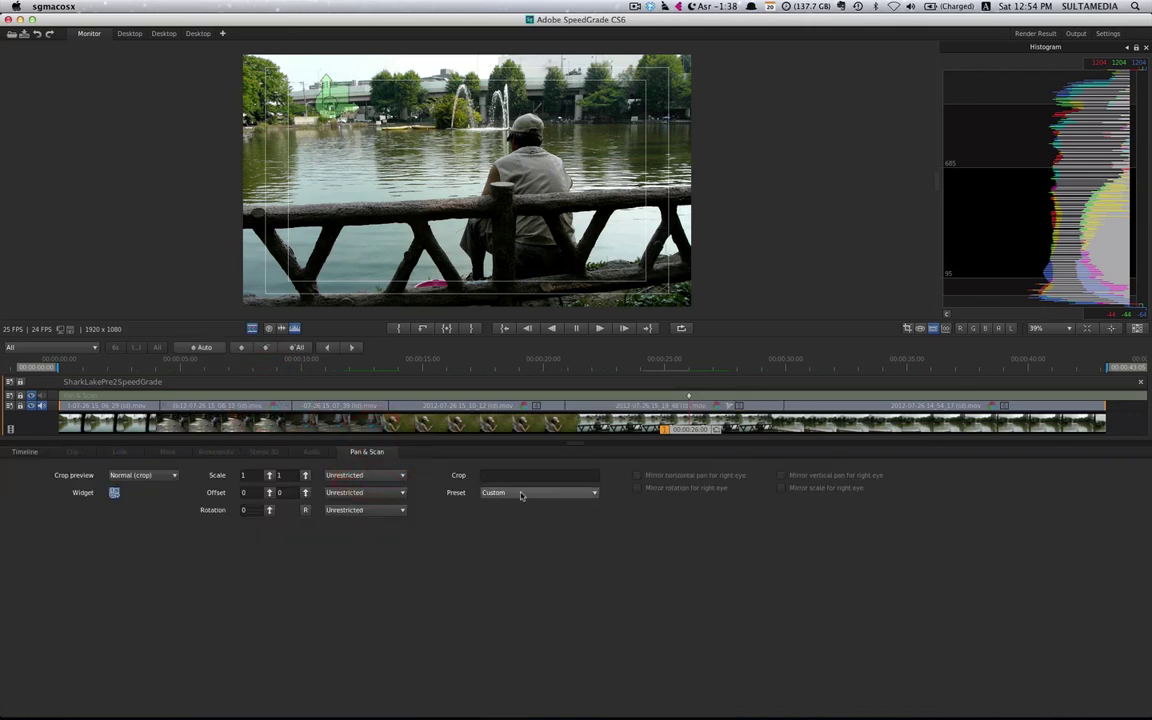
left_click(517, 494)
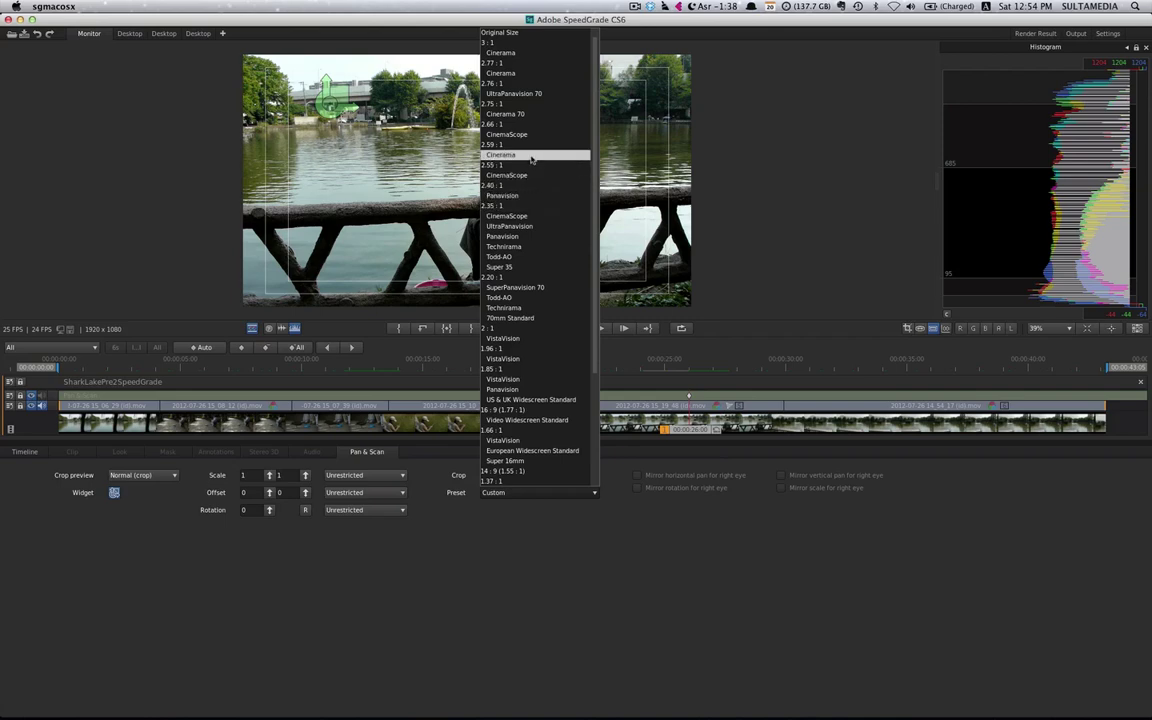
left_click(531, 155)
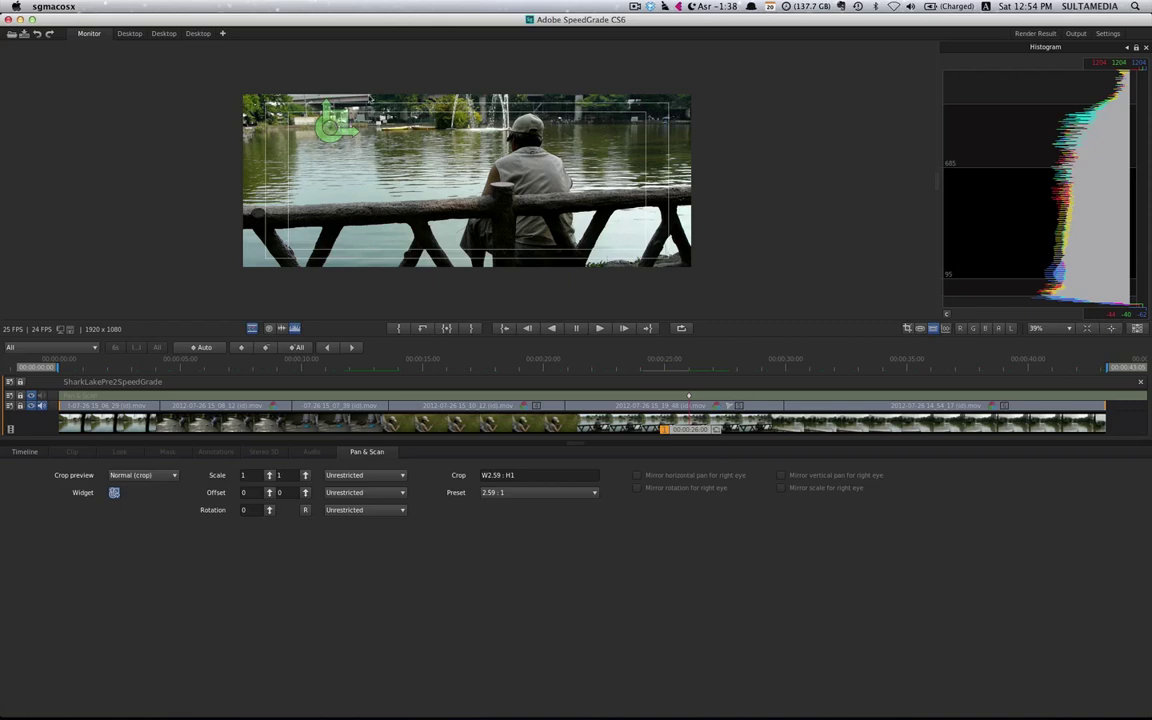
mouse_move(333, 127)
left_mouse_down()
mouse_move(324, 158)
mouse_move(361, 153)
mouse_move(344, 172)
left_mouse_up()
key("super+z")
key("super+z")
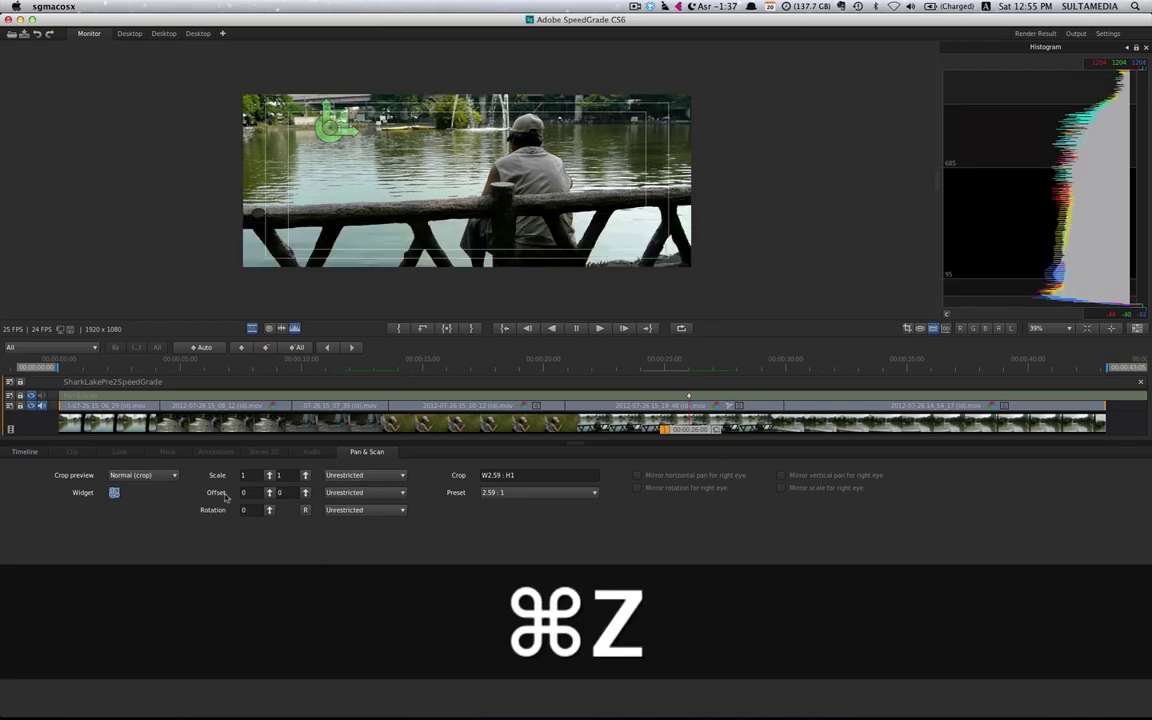
Restrict the offset to the Y axis and pan the lake shot vertically.
left_click(339, 493)
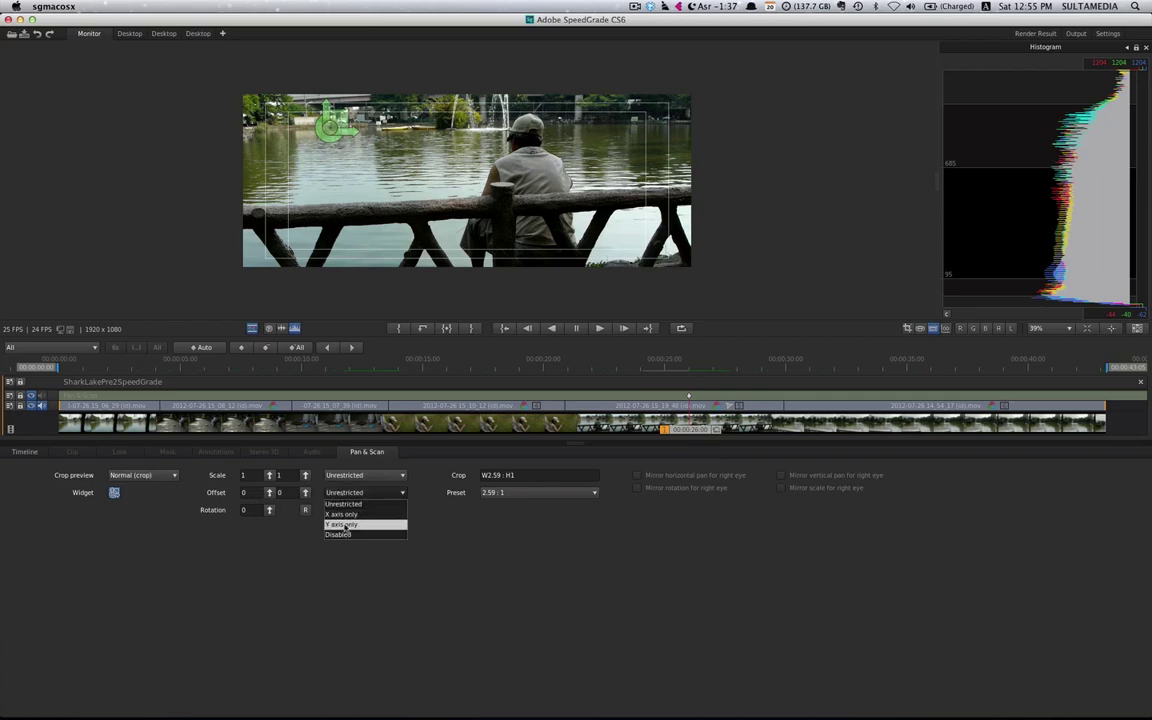
left_click(342, 524)
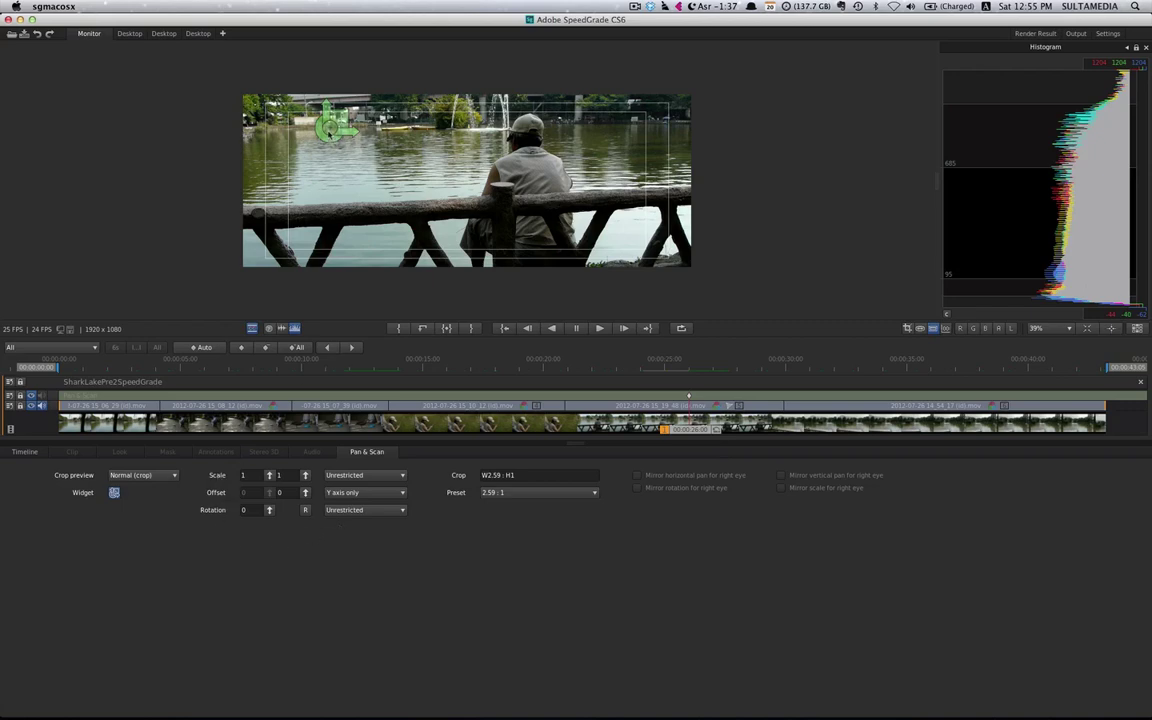
left_click_drag(330, 127, 336, 168)
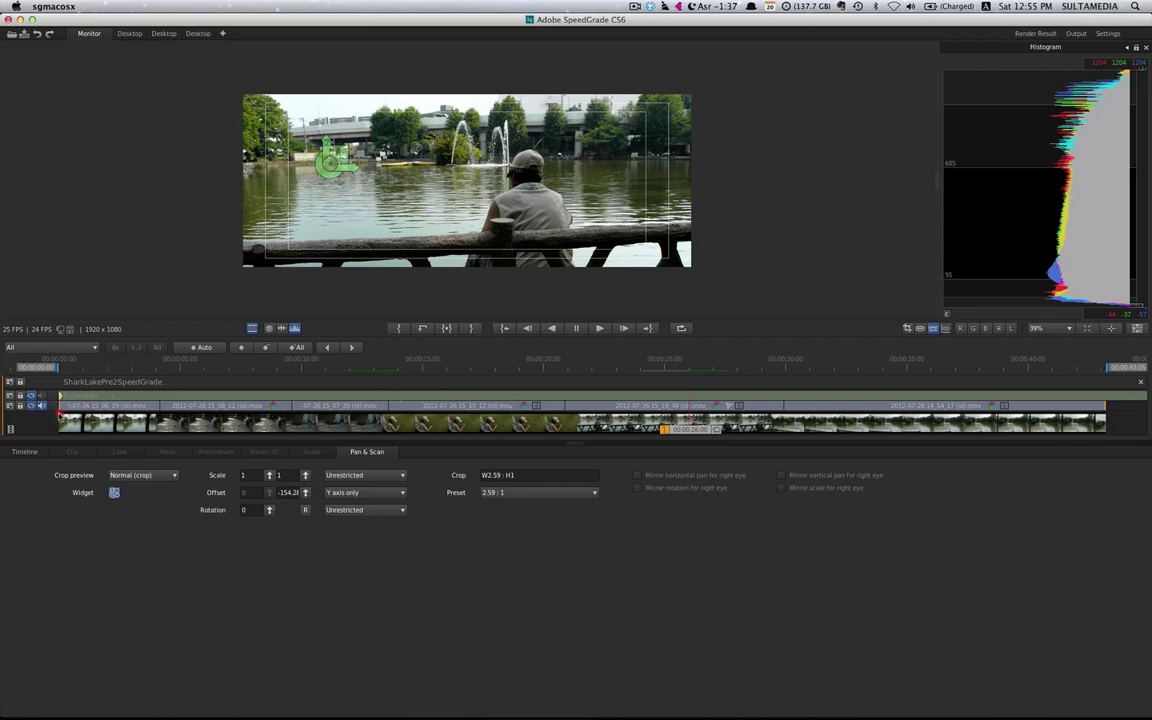
Undo an accidental change with Cmd+Z and scrub the playhead along the clip.
left_click(60, 410)
key("super")
key("super+z")
left_click(598, 426)
mouse_move(598, 426)
left_mouse_down()
mouse_move(566, 428)
mouse_move(785, 423)
left_mouse_up()
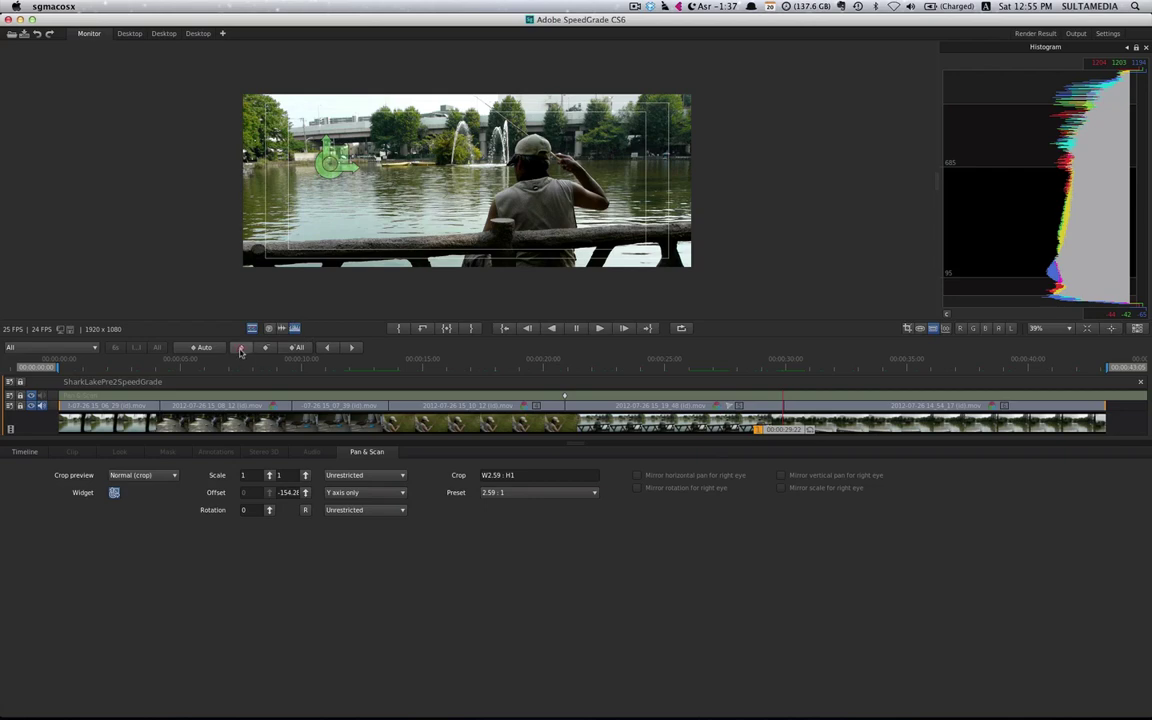
left_click(240, 348)
left_click_drag(326, 167, 320, 151)
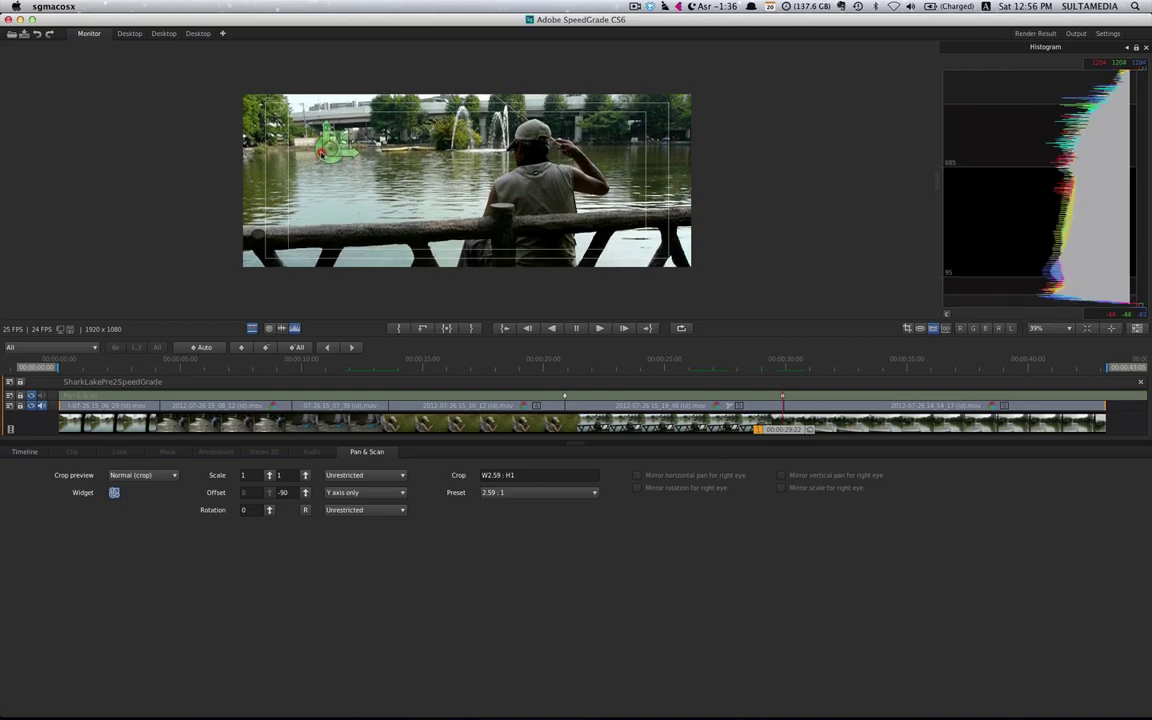
left_click(703, 430)
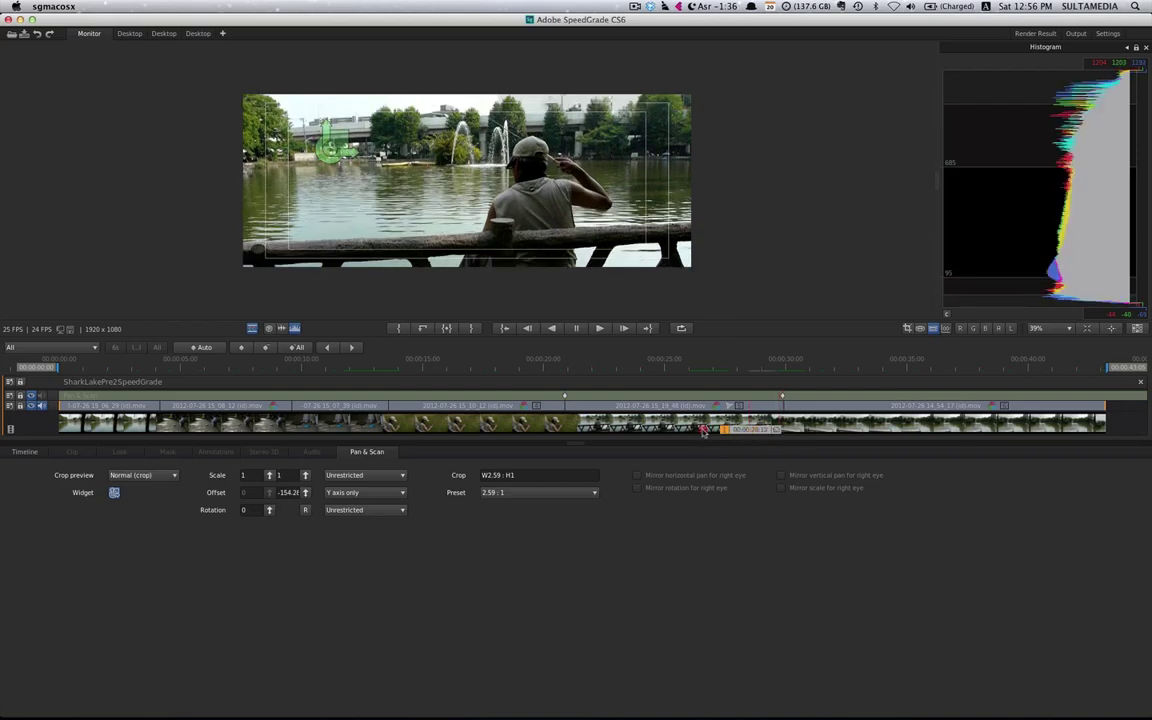
left_click_drag(703, 430, 567, 430)
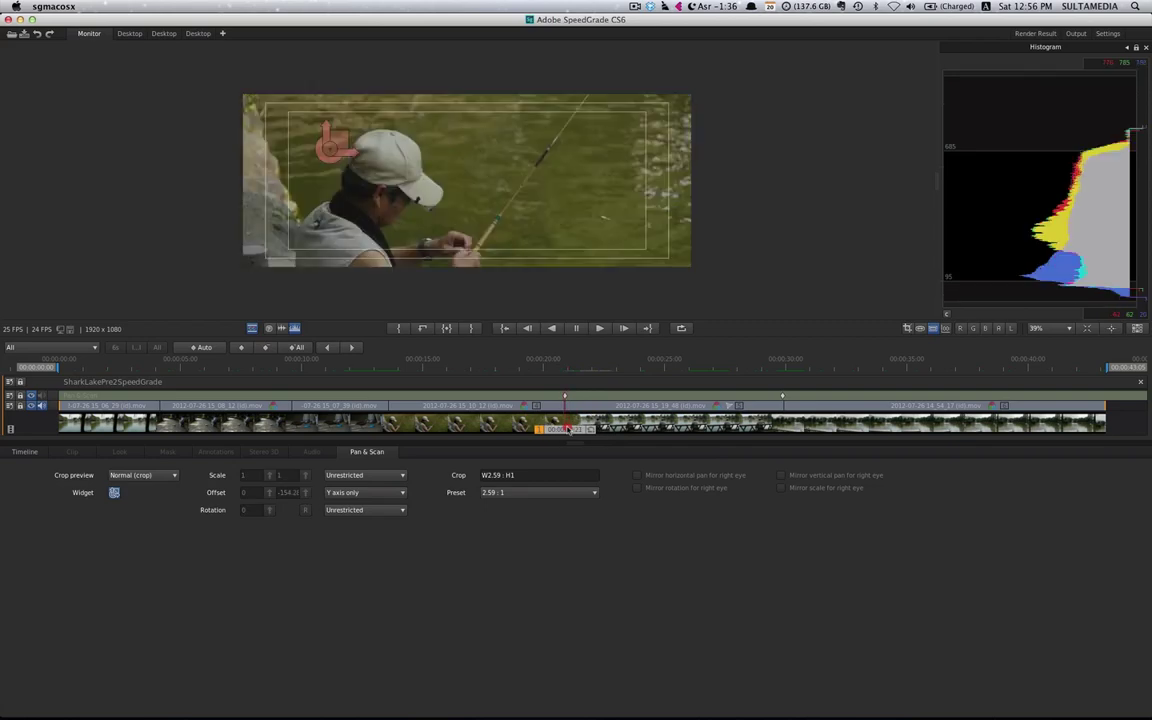
left_click_drag(567, 430, 776, 428)
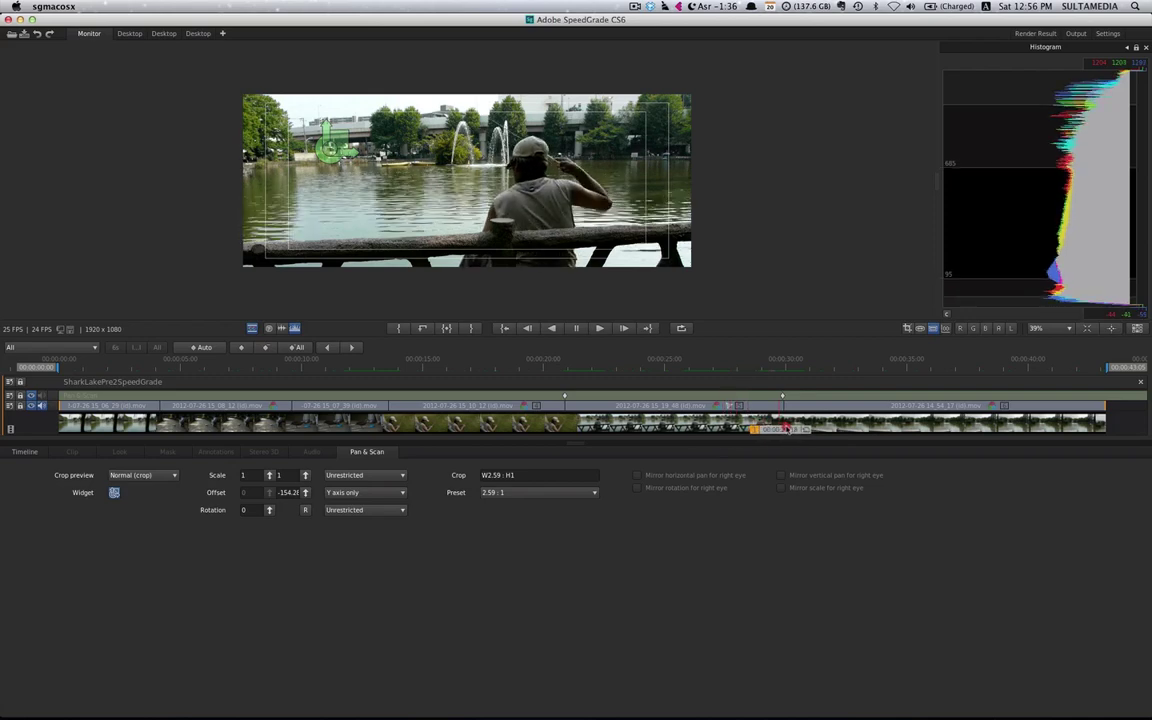
left_click_drag(776, 428, 785, 428)
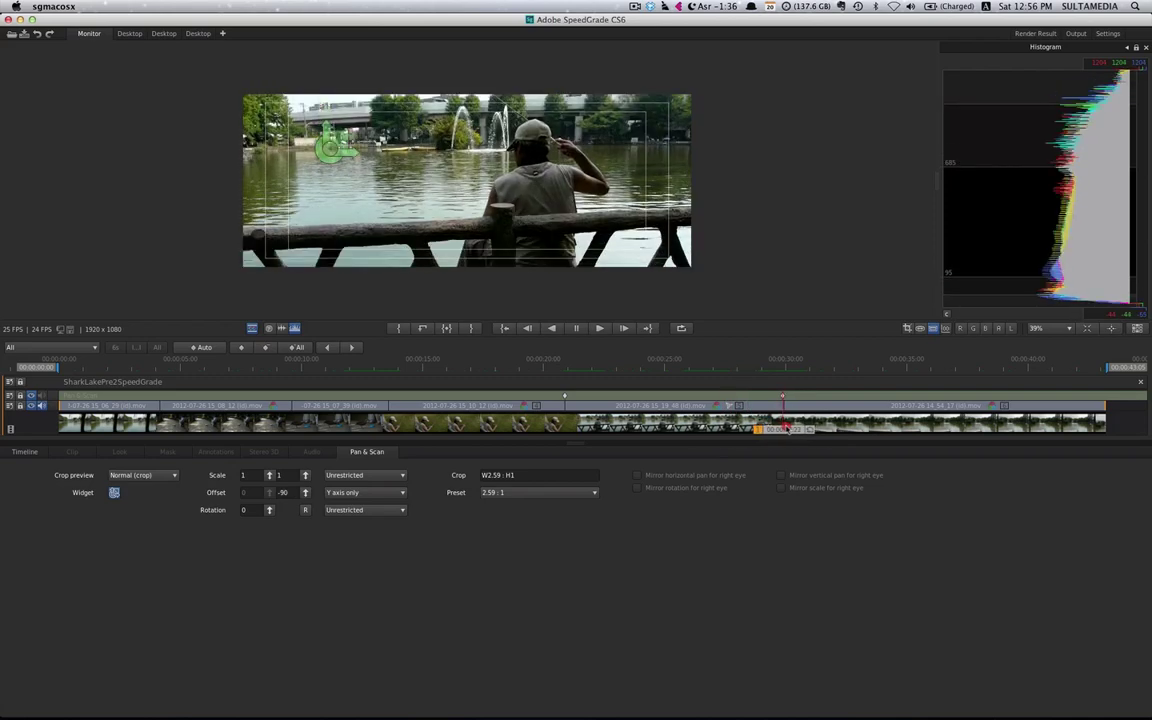
left_click_drag(785, 428, 787, 428)
left_click(786, 425)
left_click(239, 349)
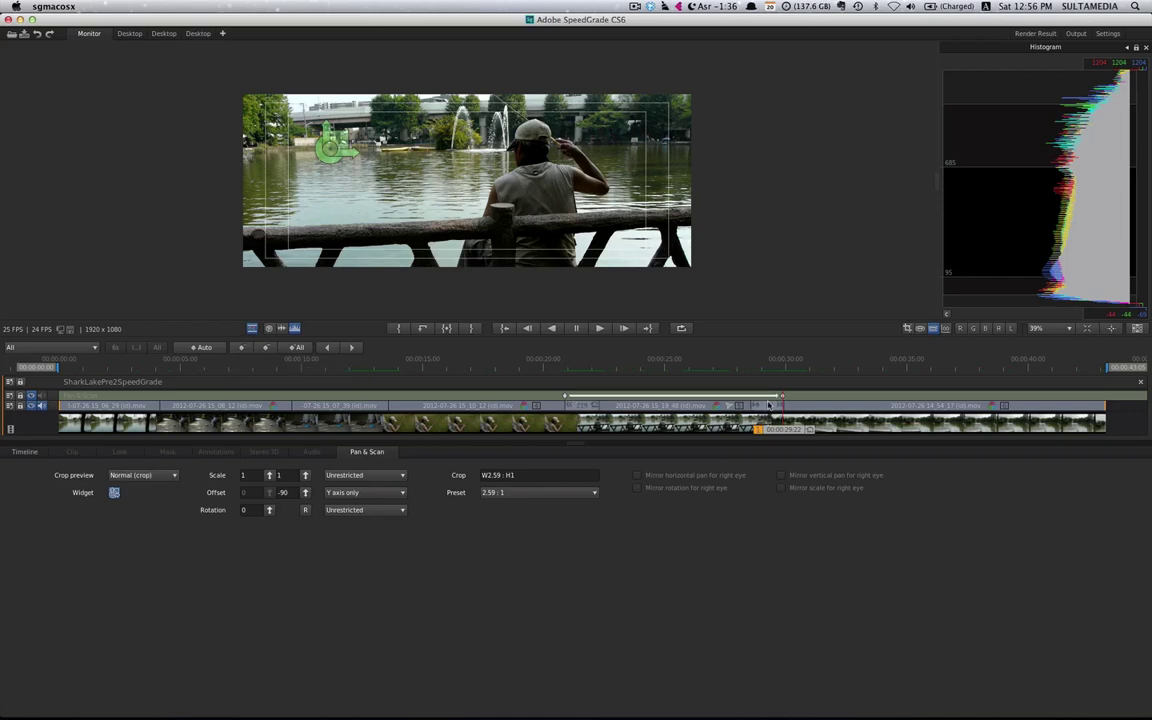
left_click_drag(775, 430, 638, 432)
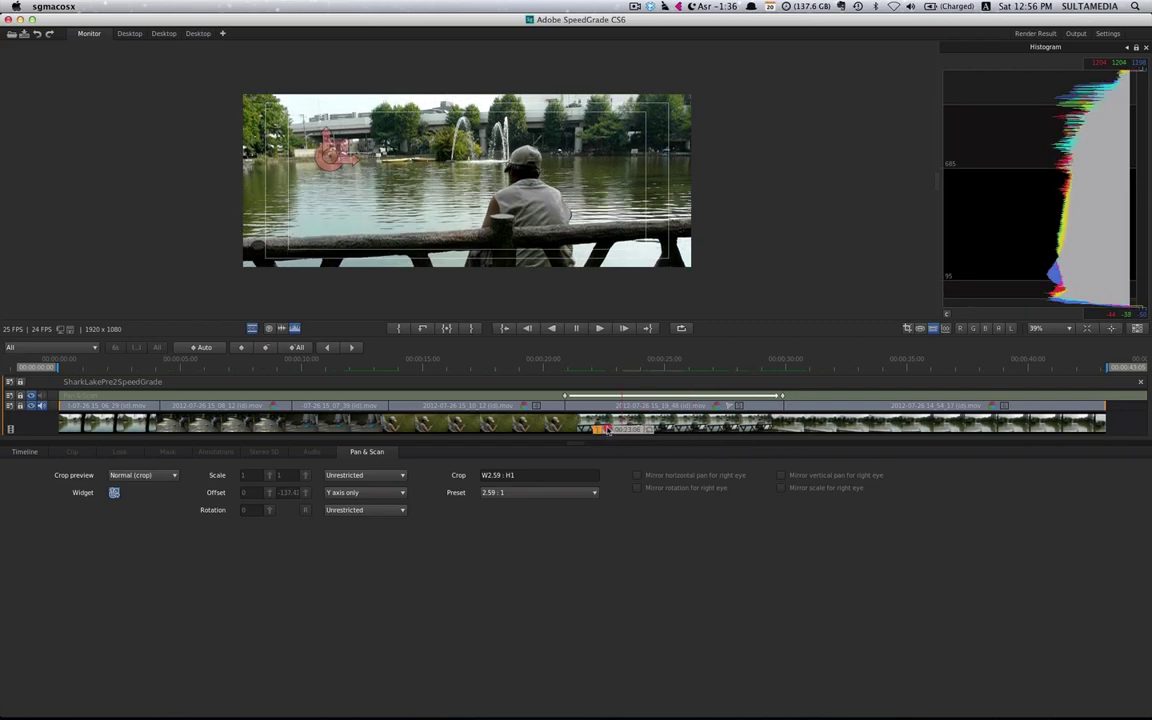
left_click_drag(638, 432, 752, 430)
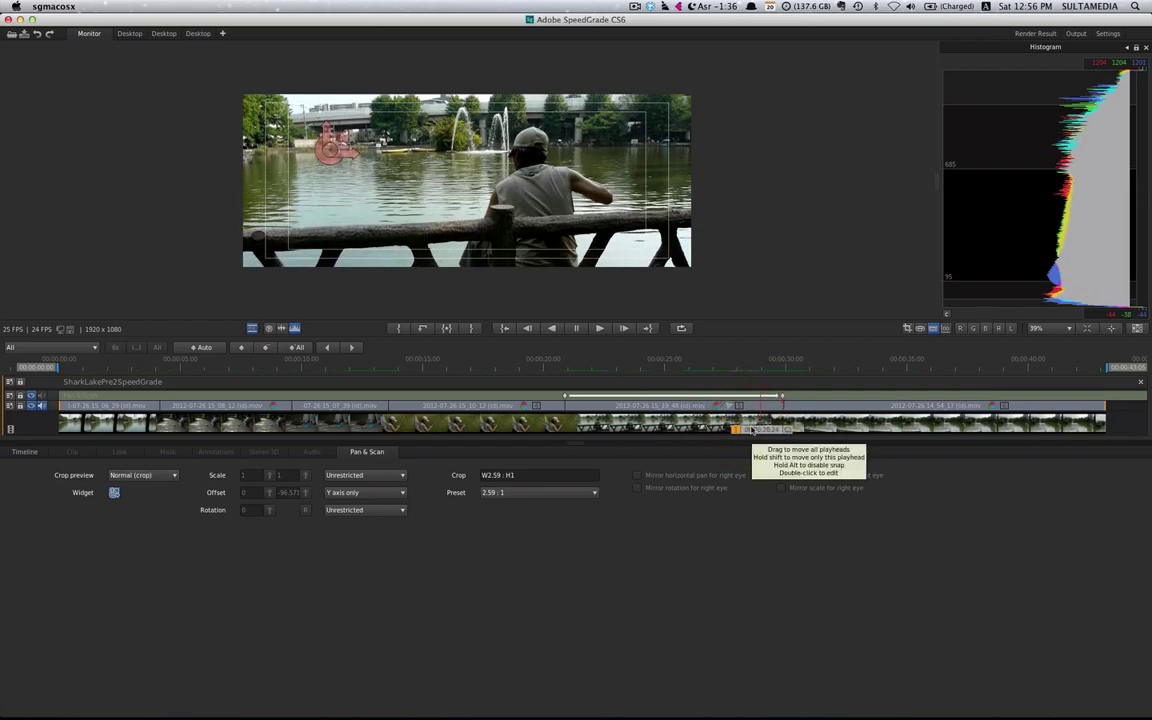
key("super")
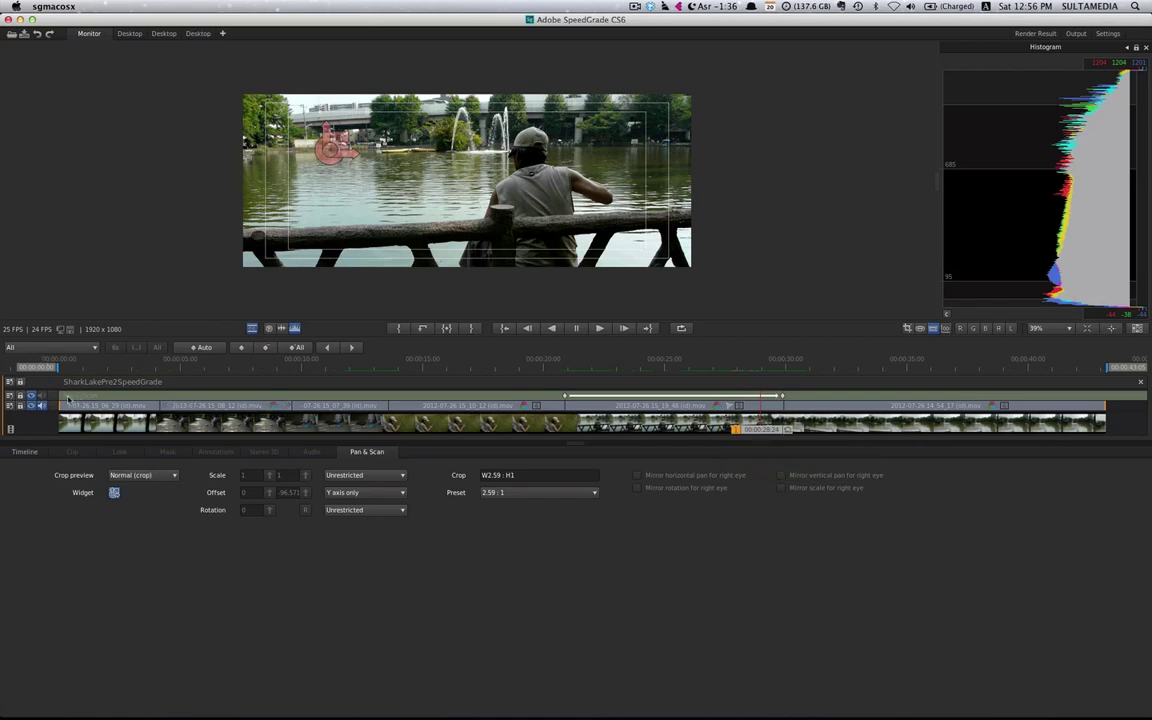
left_click(68, 398)
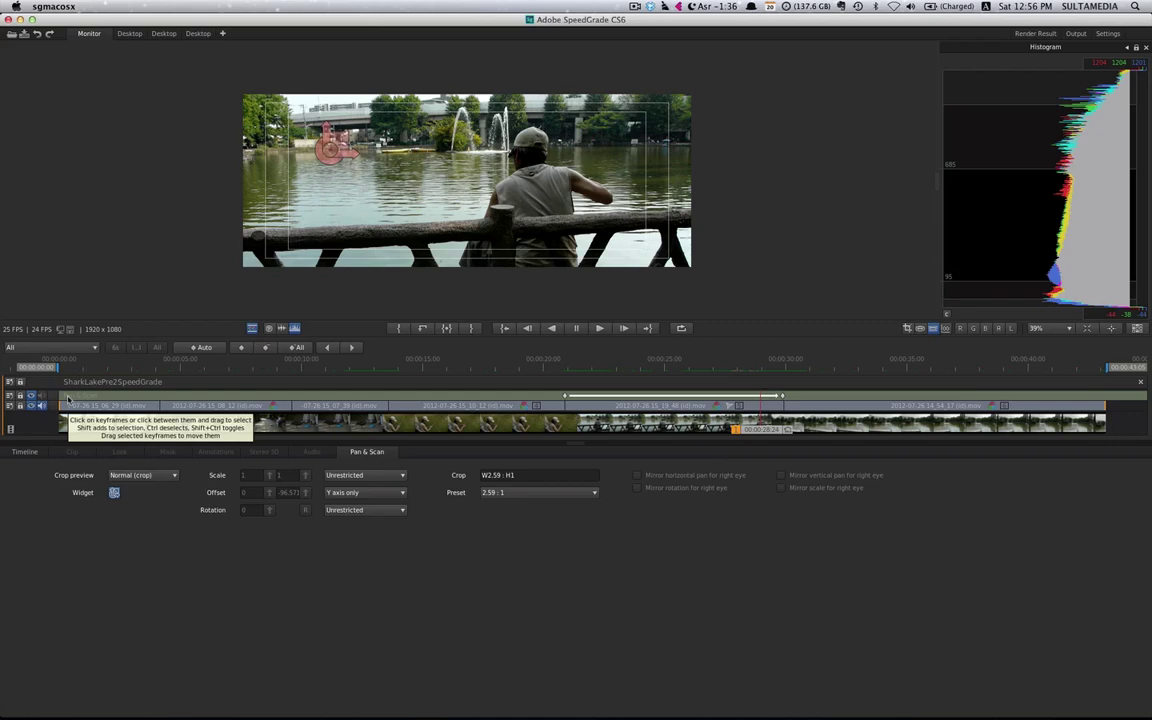
key("super+z")
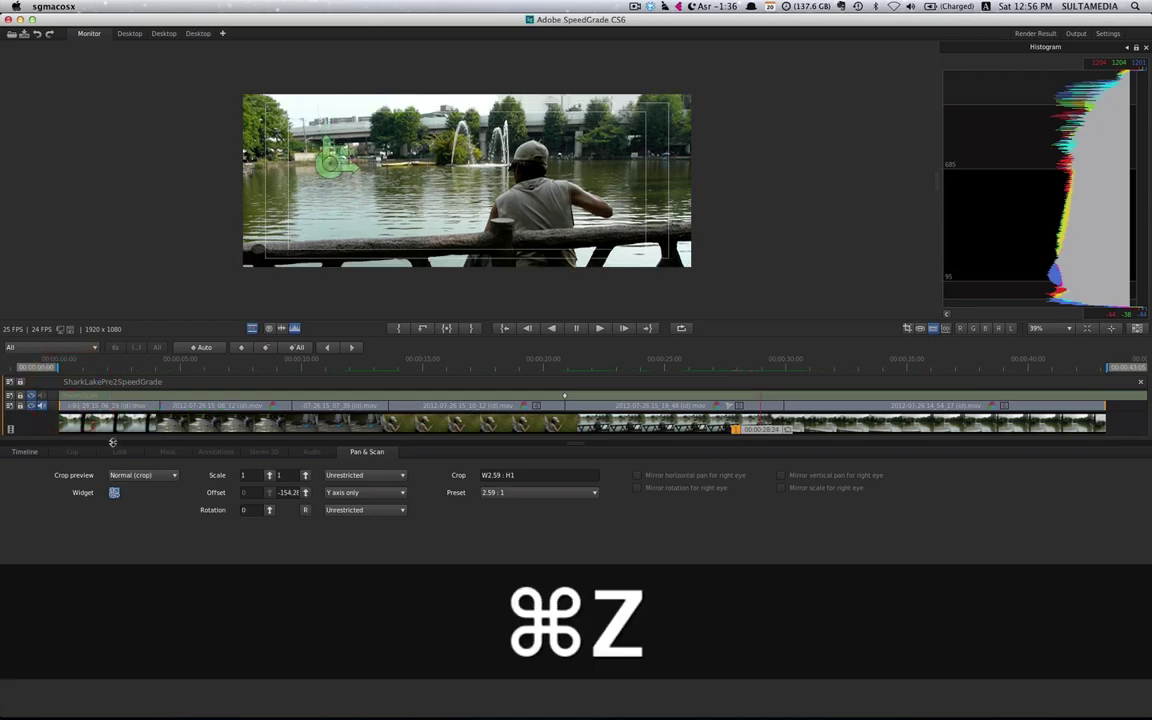
Check the AutoSave preferences under Settings, then switch to the Look grading page.
key("super+z")
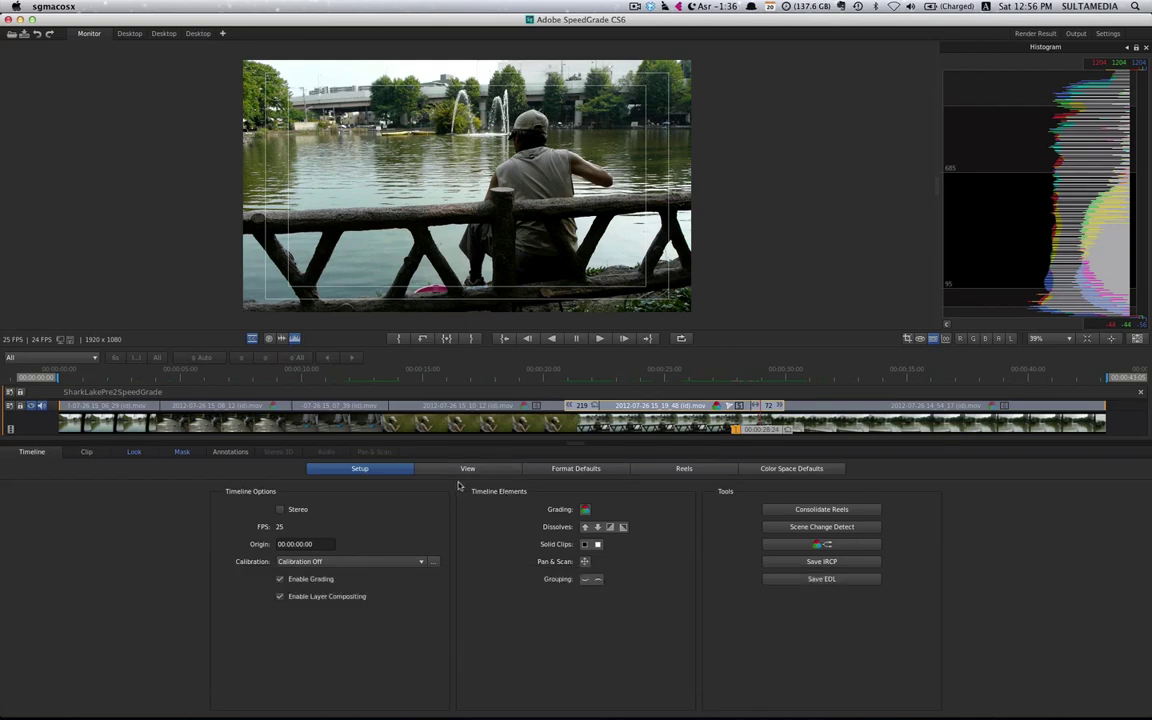
key("s")
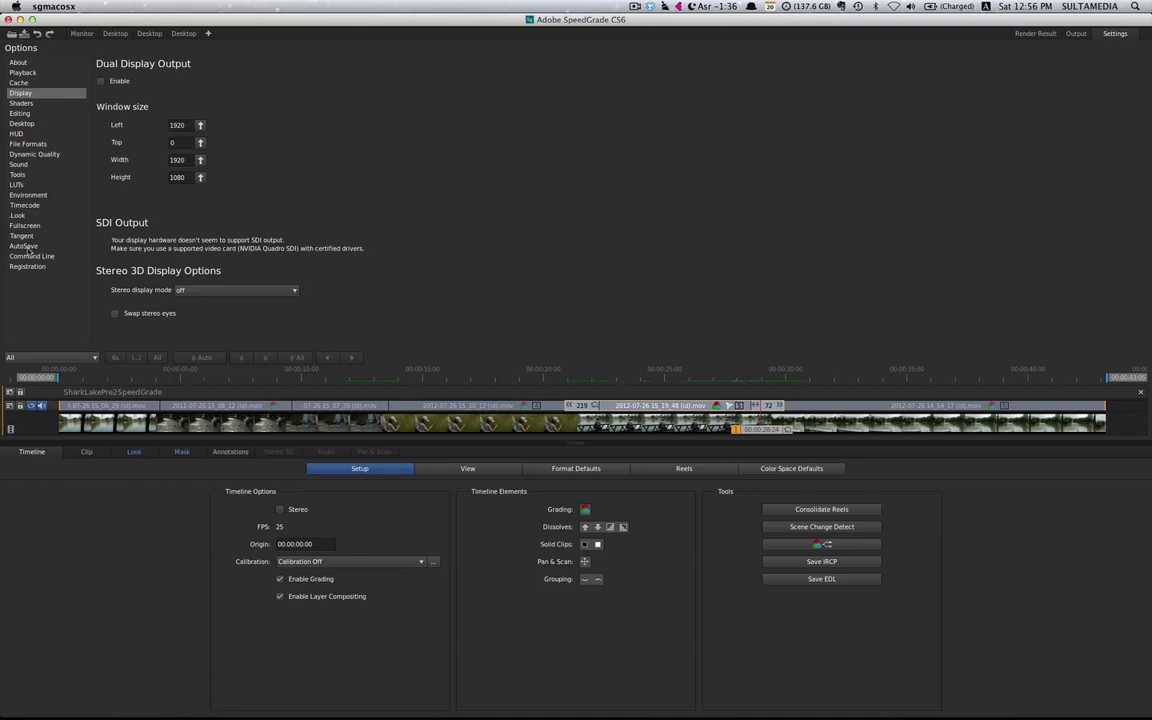
left_click(28, 247)
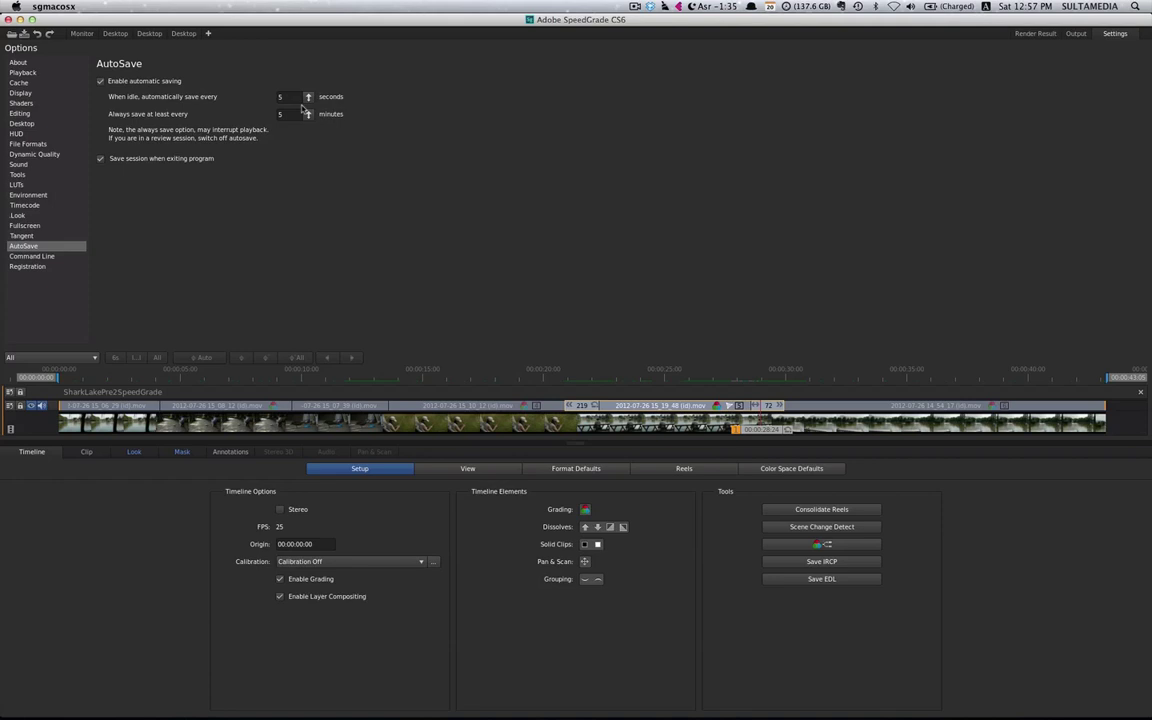
left_click(136, 450)
Toggle the Desktop file browser with D and return to the Monitor view.
key("d")
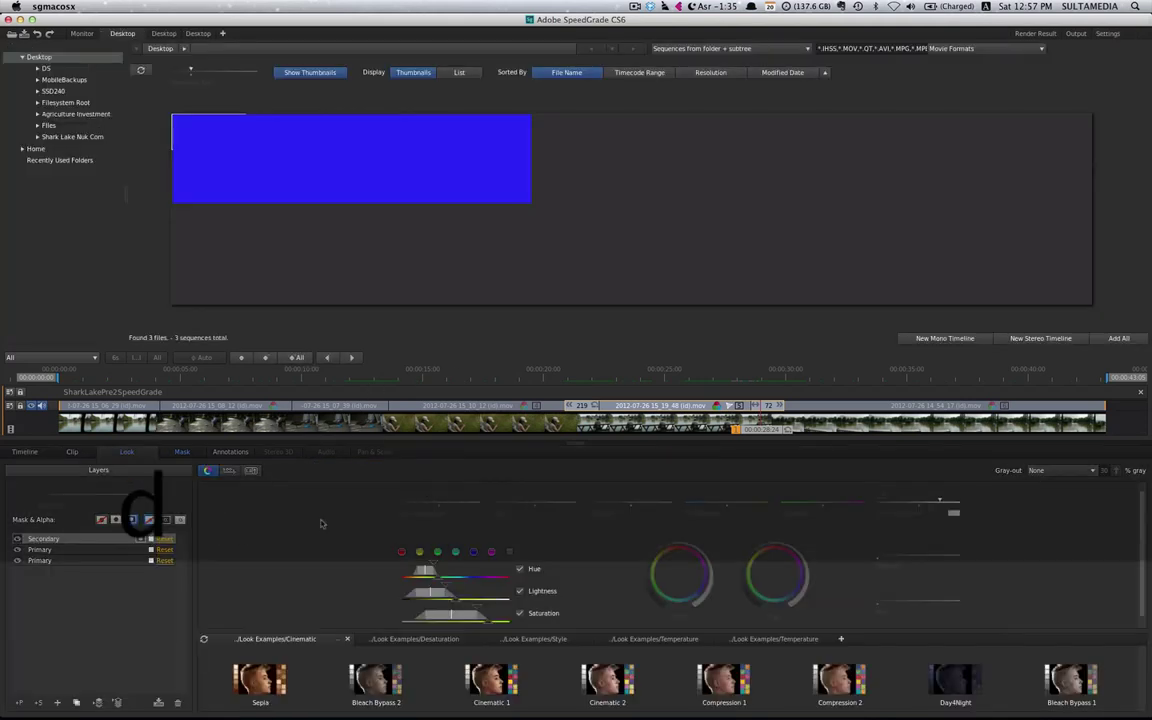
key("d")
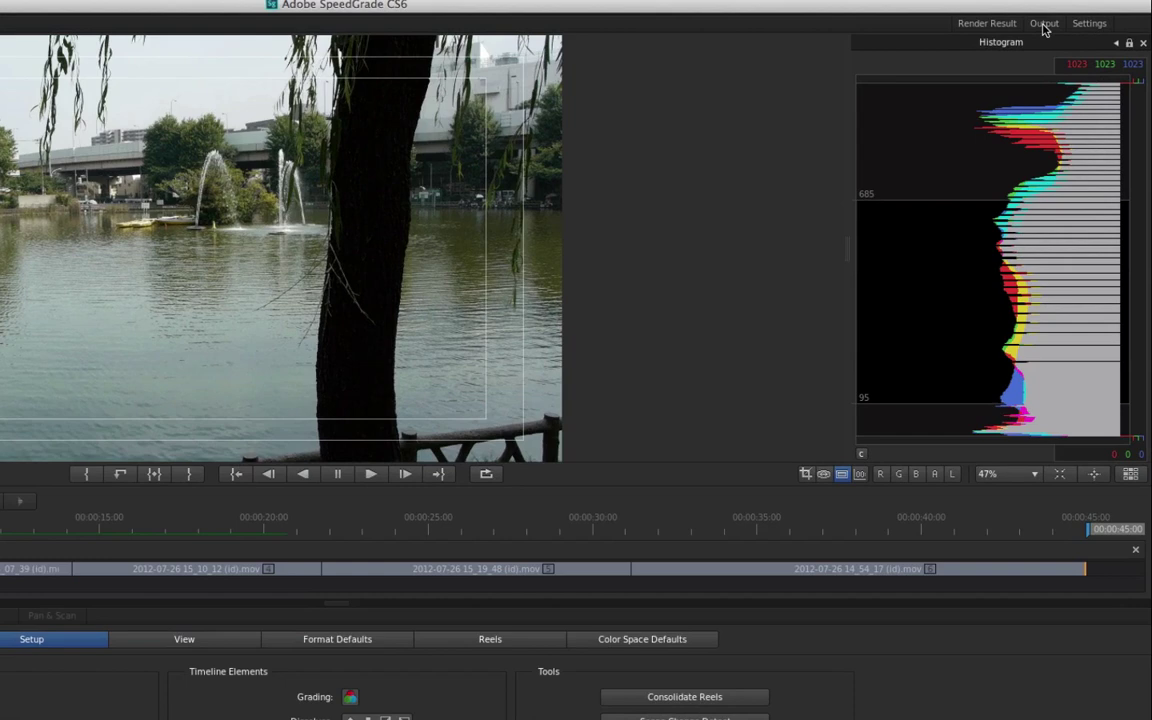
Set the Output tab's destination folder to the Desktop.
left_click(1043, 24)
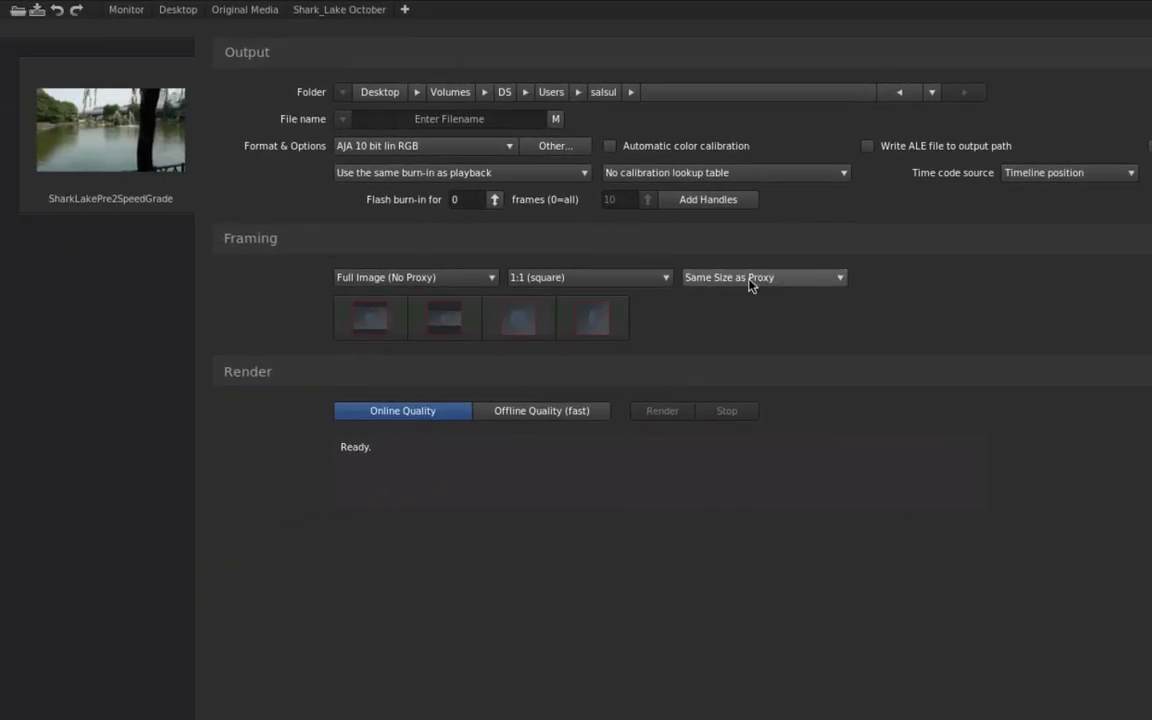
left_click(580, 93)
left_click(612, 114)
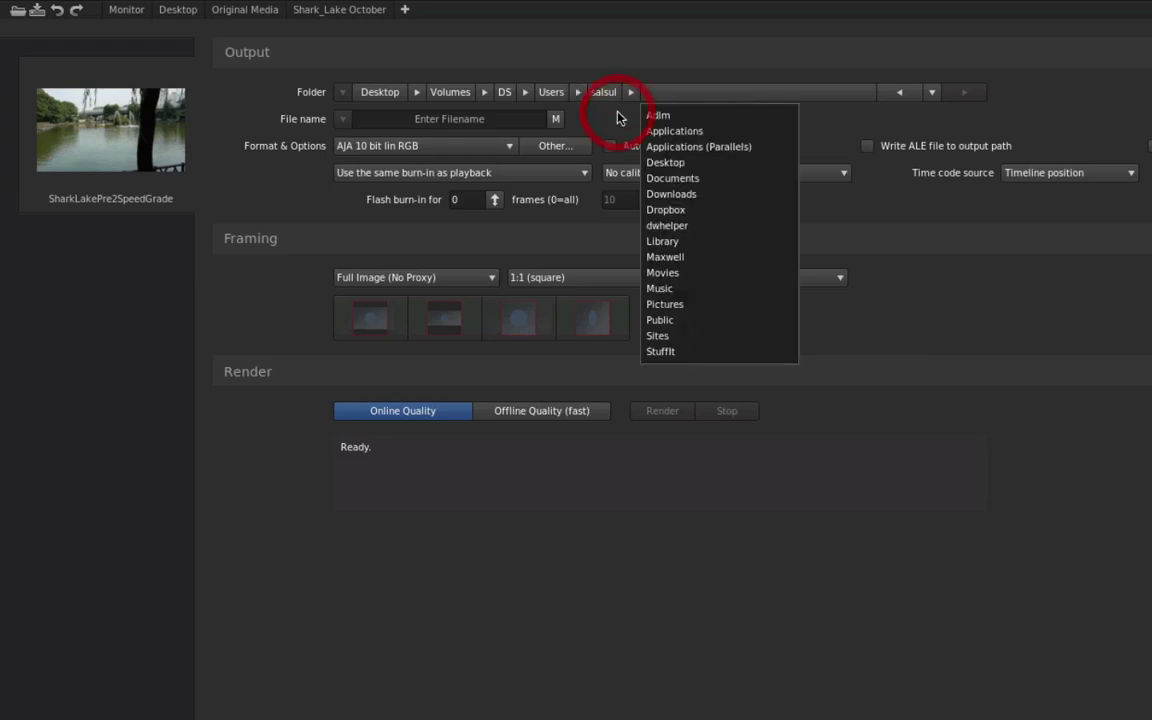
left_click(632, 93)
left_click(632, 93)
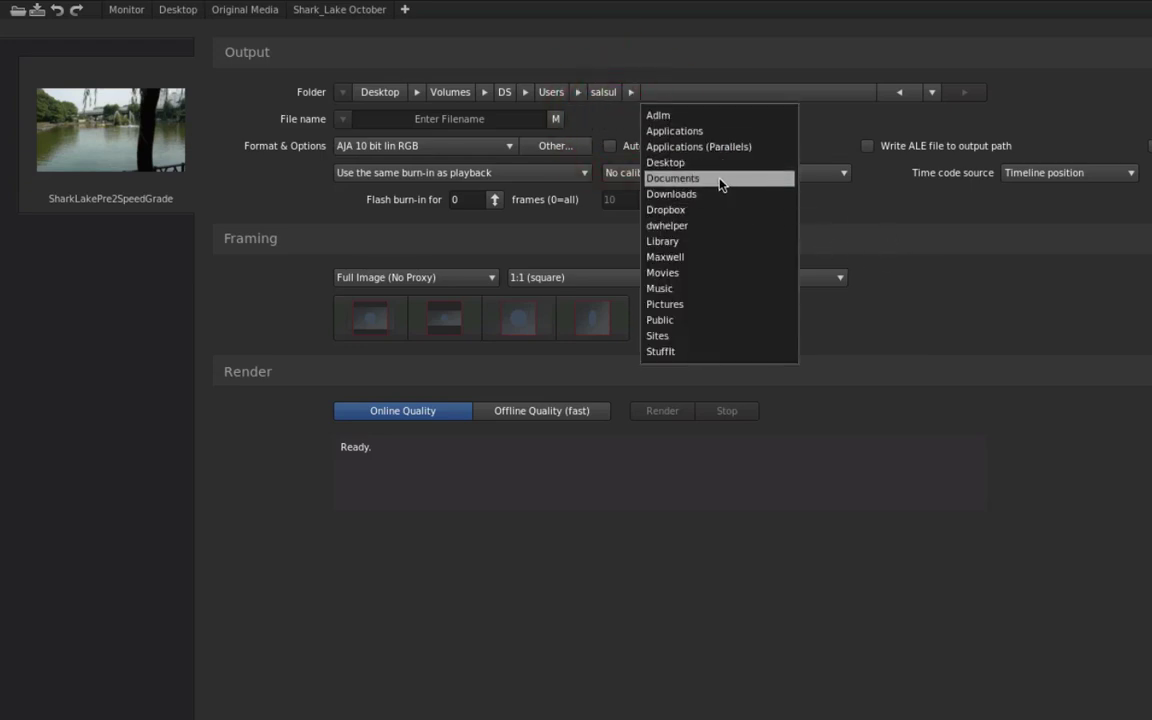
left_click(690, 162)
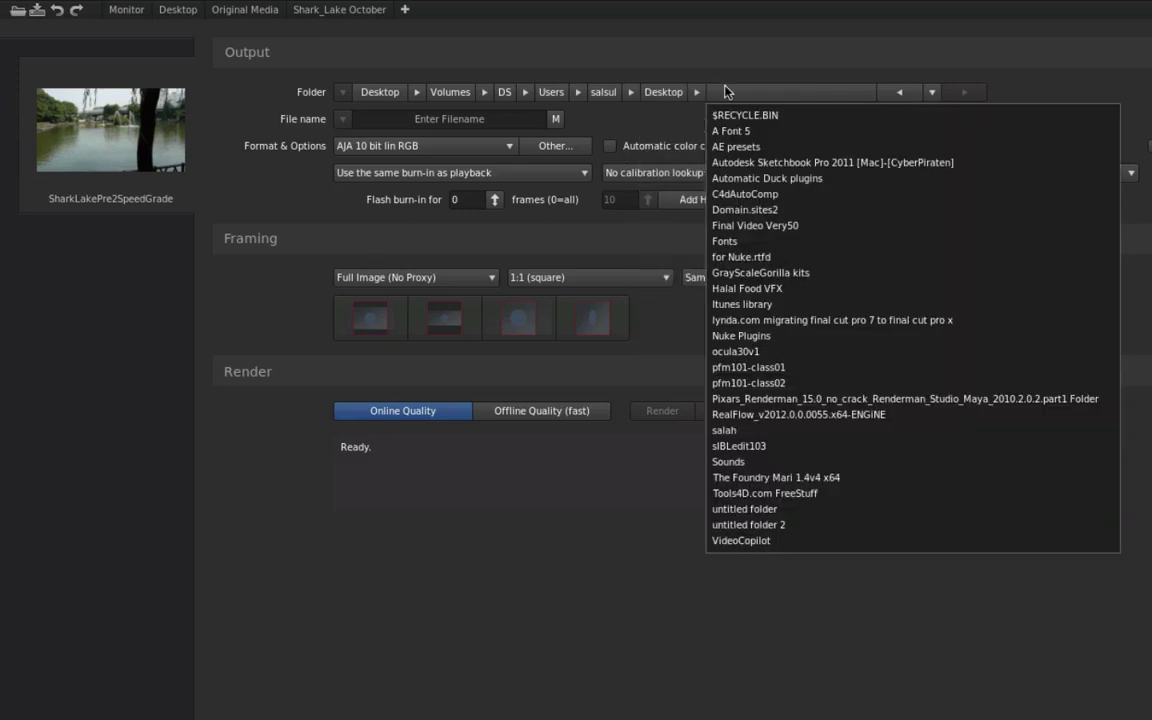
left_click(727, 92)
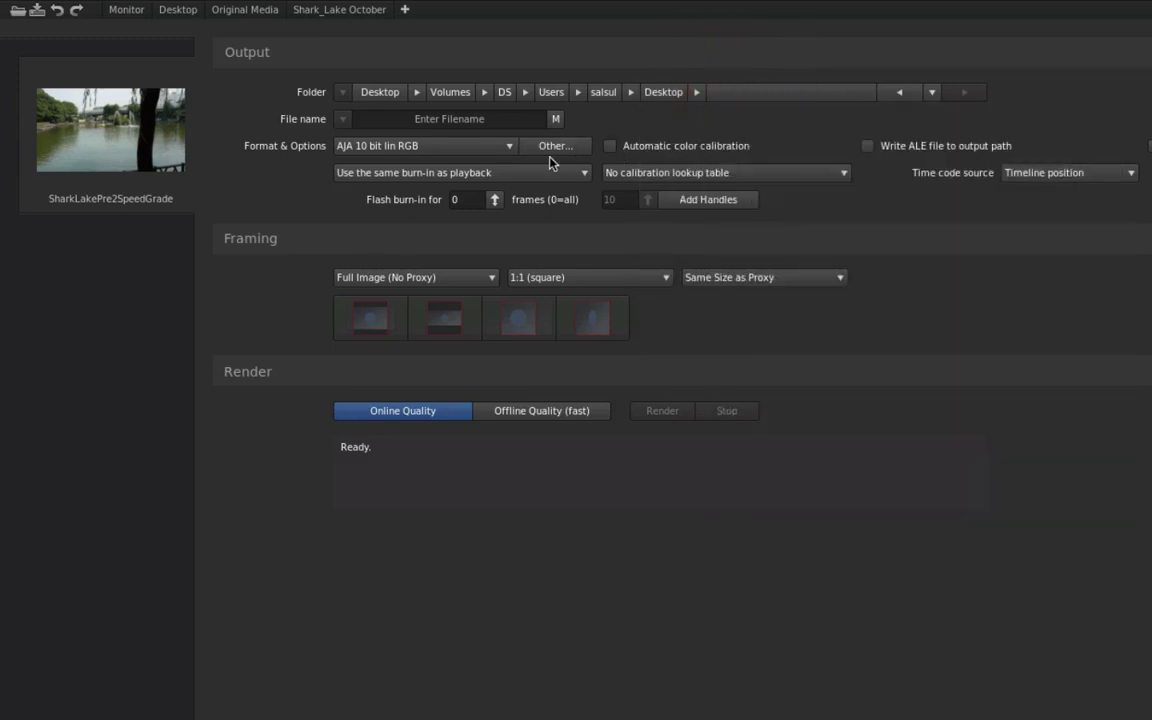
Name the movie 'graded shots', choose Offline Quality (fast), start the render, then stop it.
left_click(404, 121)
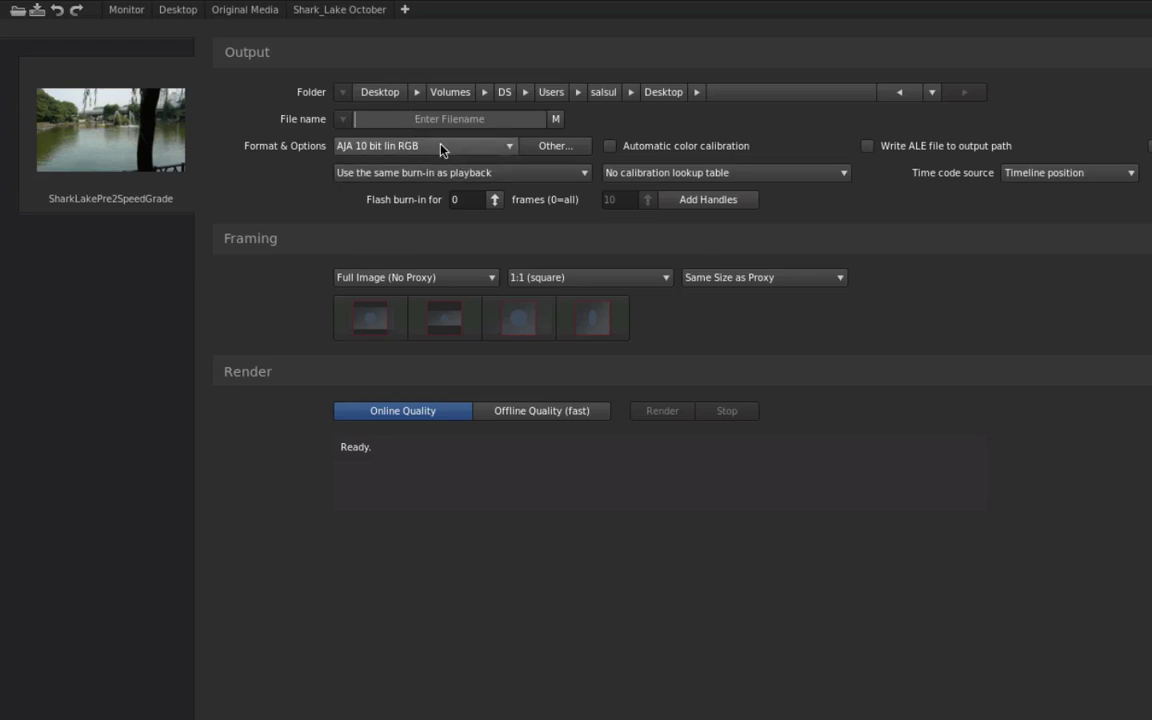
type("graded ")
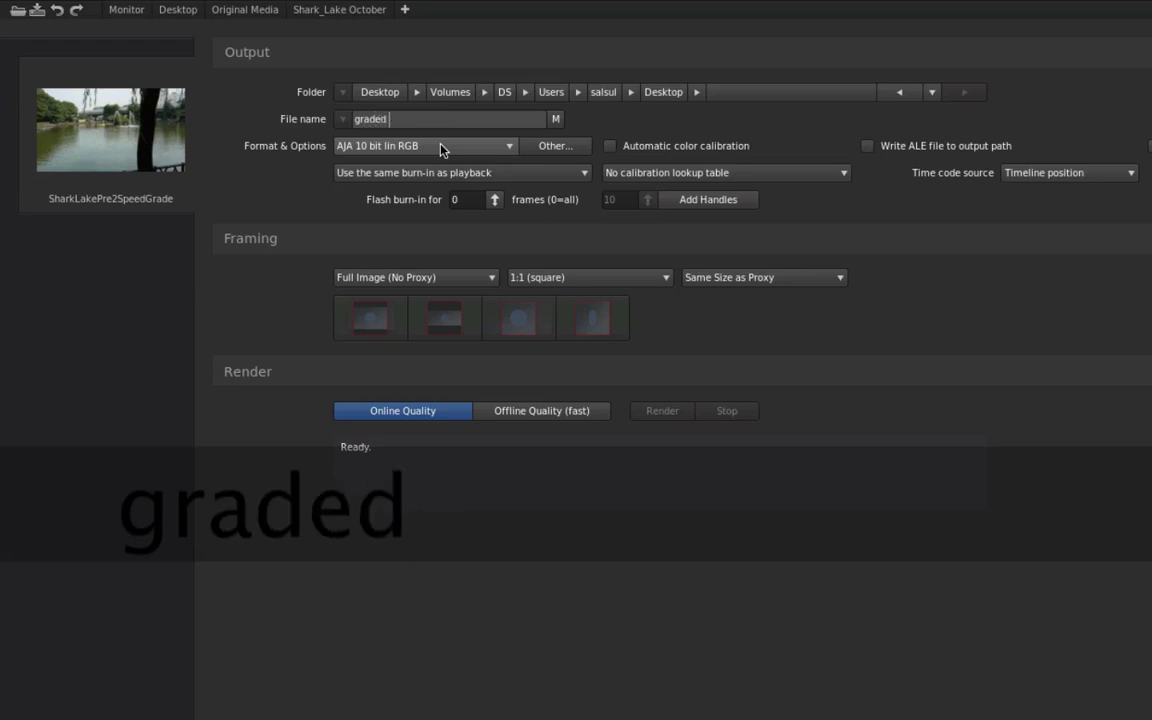
type("shots")
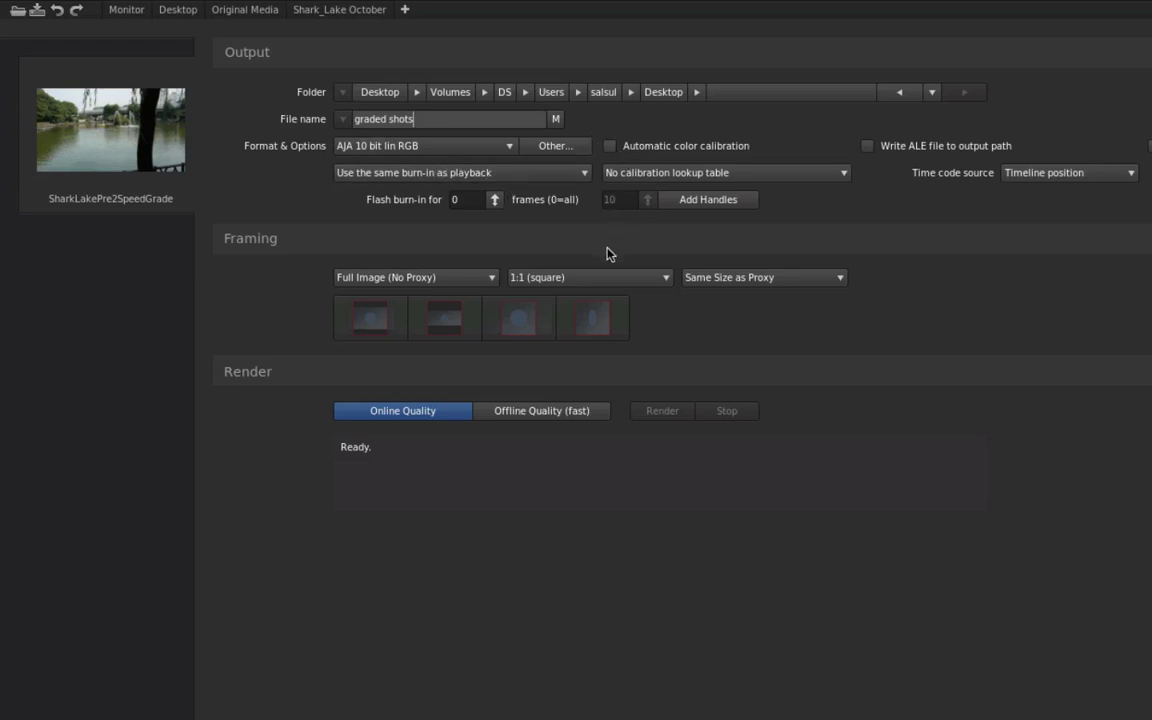
left_click(512, 412)
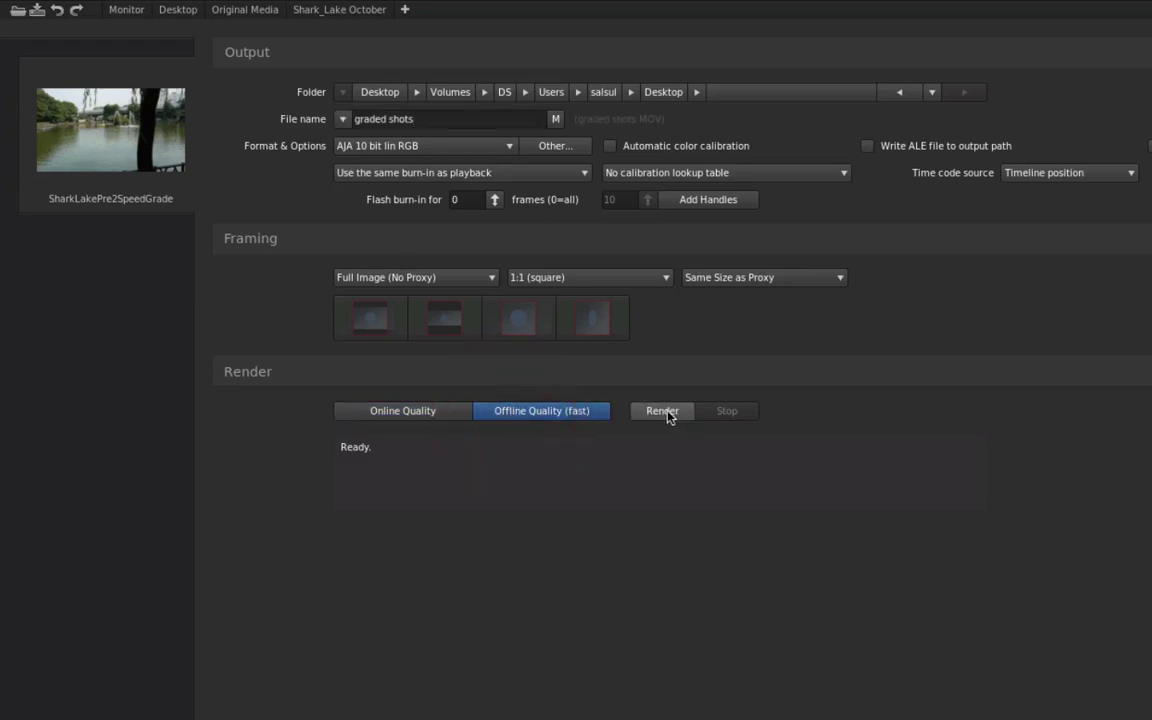
left_click(660, 411)
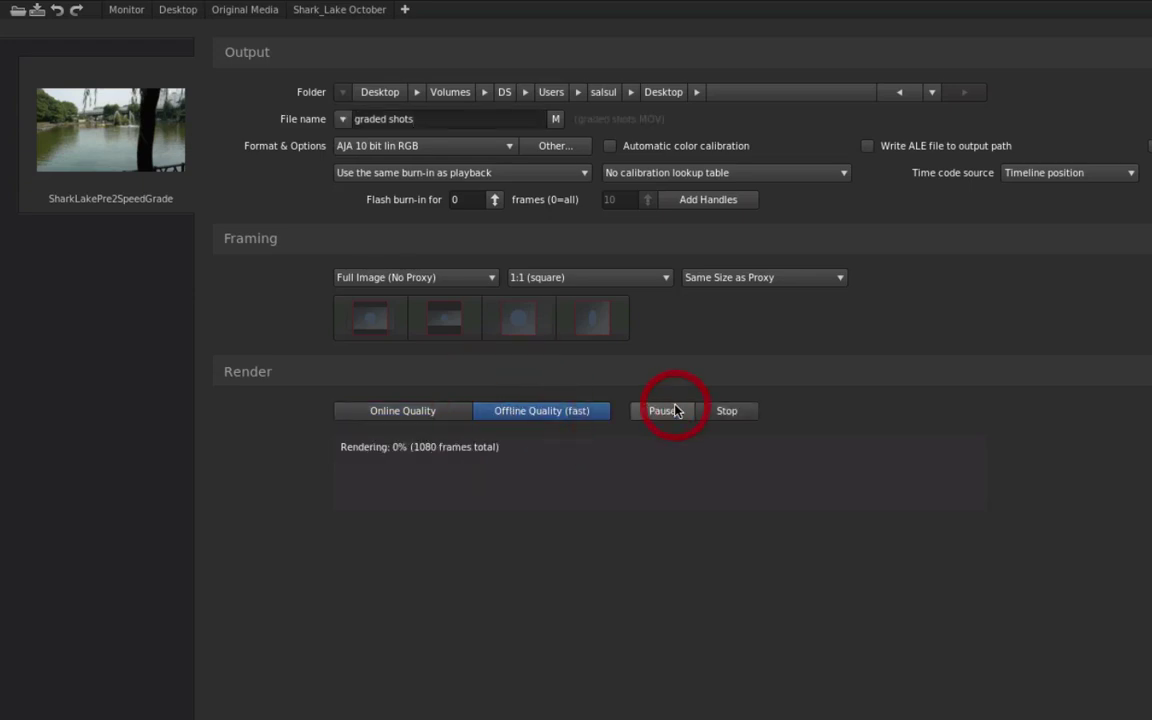
left_click(728, 411)
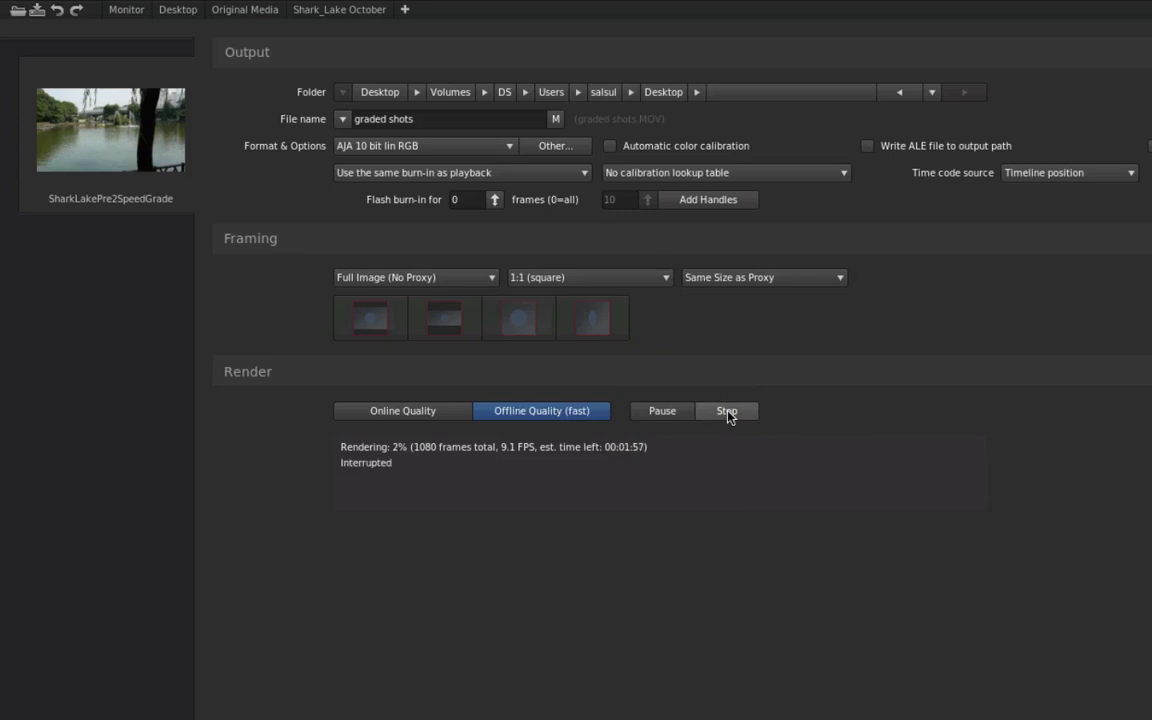